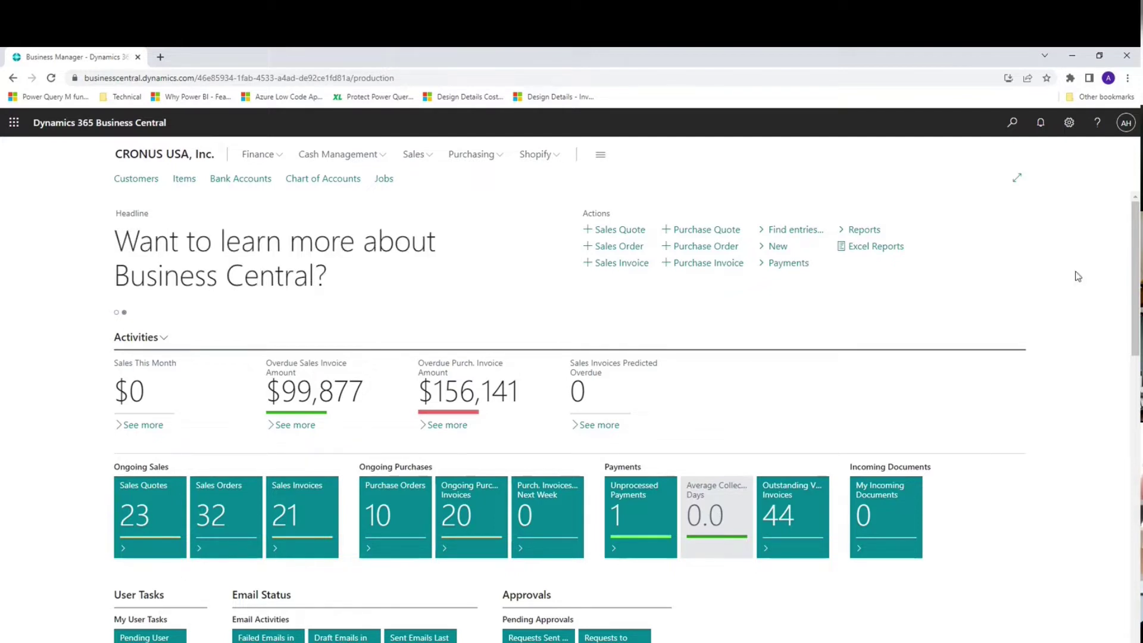
Step: Look over the Role Center's activity tiles, view the Customers list and return to the Role Center
{"action": "scroll", "coordinate": [1077, 276], "scroll_direction": "down", "scroll_amount": 1}
{"action": "scroll", "coordinate": [1077, 276], "scroll_direction": "down", "scroll_amount": 4}
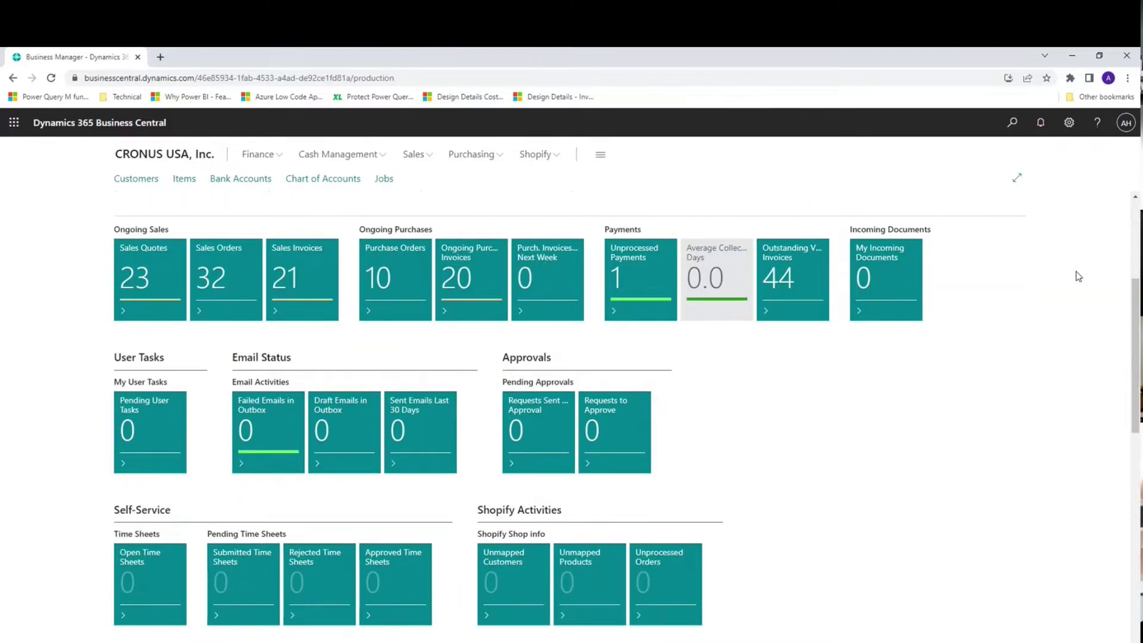
{"action": "scroll", "coordinate": [1074, 274], "scroll_direction": "up", "scroll_amount": 4}
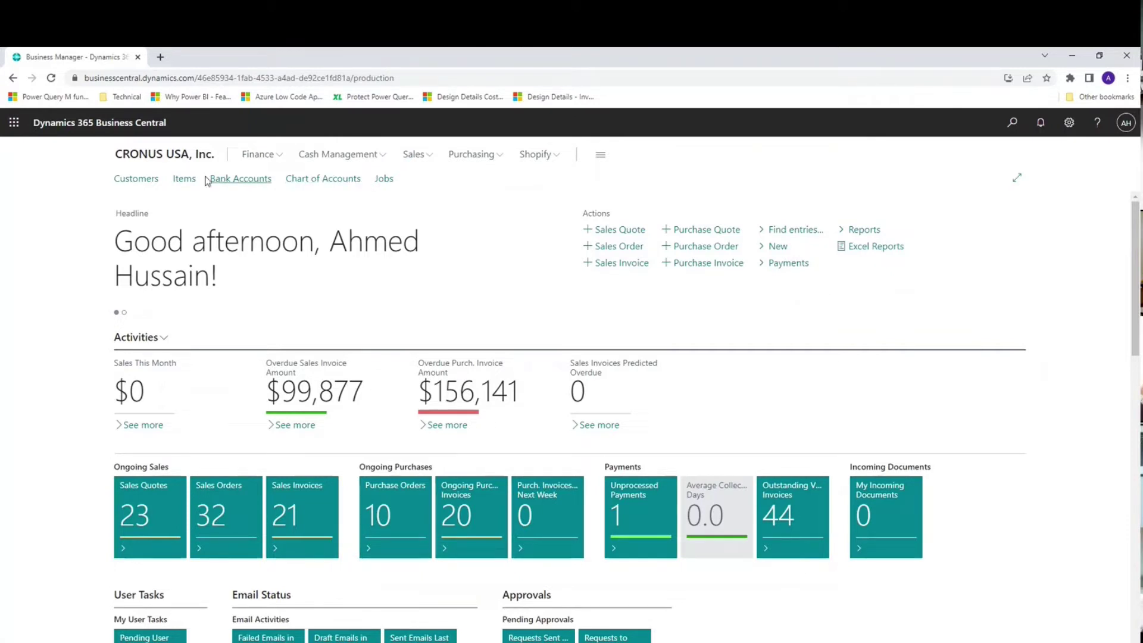
{"action": "left_click", "coordinate": [135, 178]}
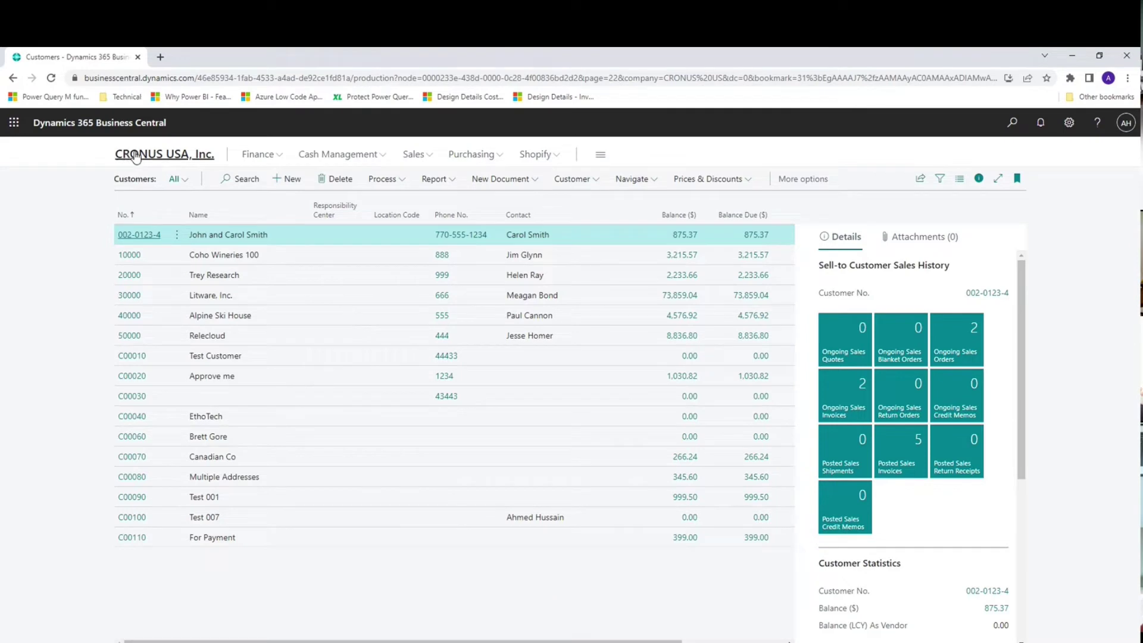
{"action": "left_click", "coordinate": [135, 155]}
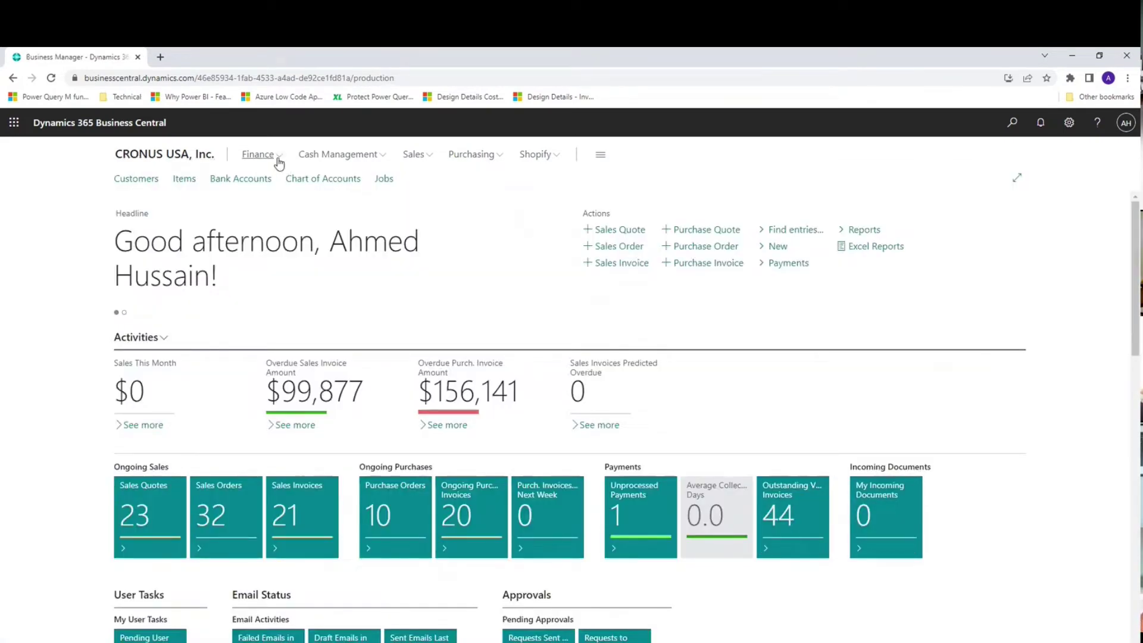
Step: Pin the expanded Finance navigation bar, unpin it again and return to the Role Center
{"action": "left_click", "coordinate": [282, 158]}
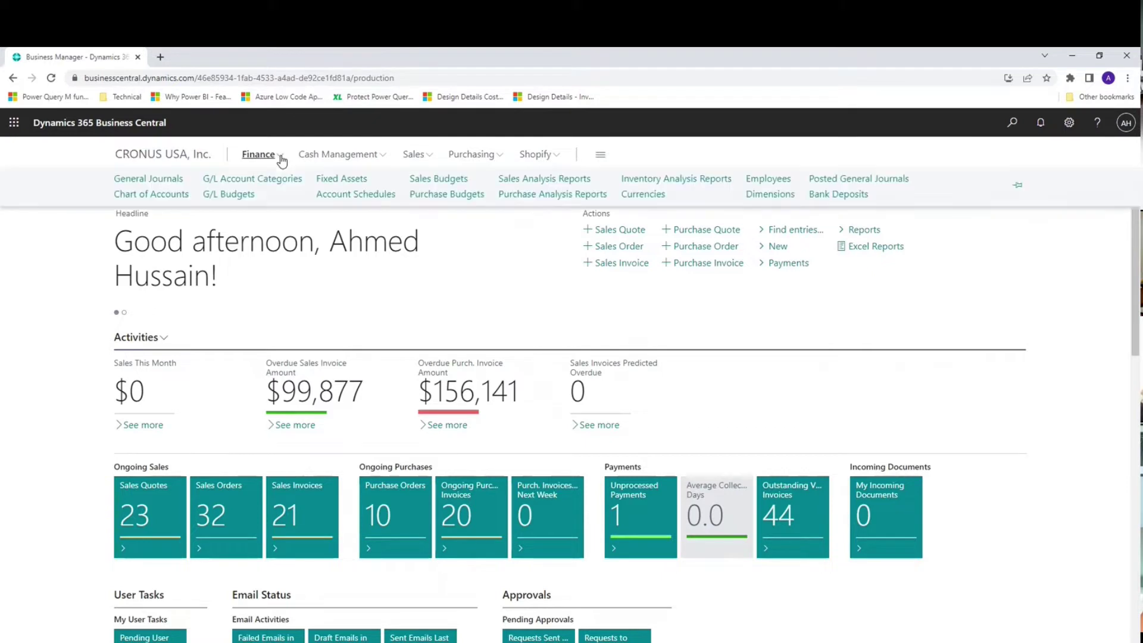
{"action": "left_click", "coordinate": [1020, 189]}
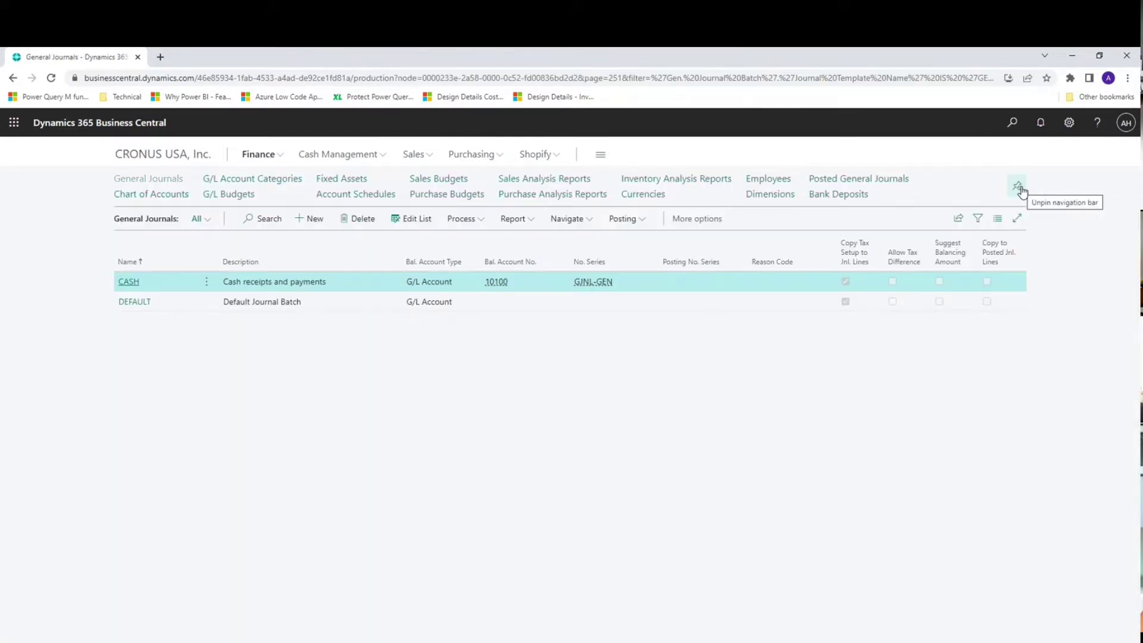
{"action": "left_click", "coordinate": [1020, 190]}
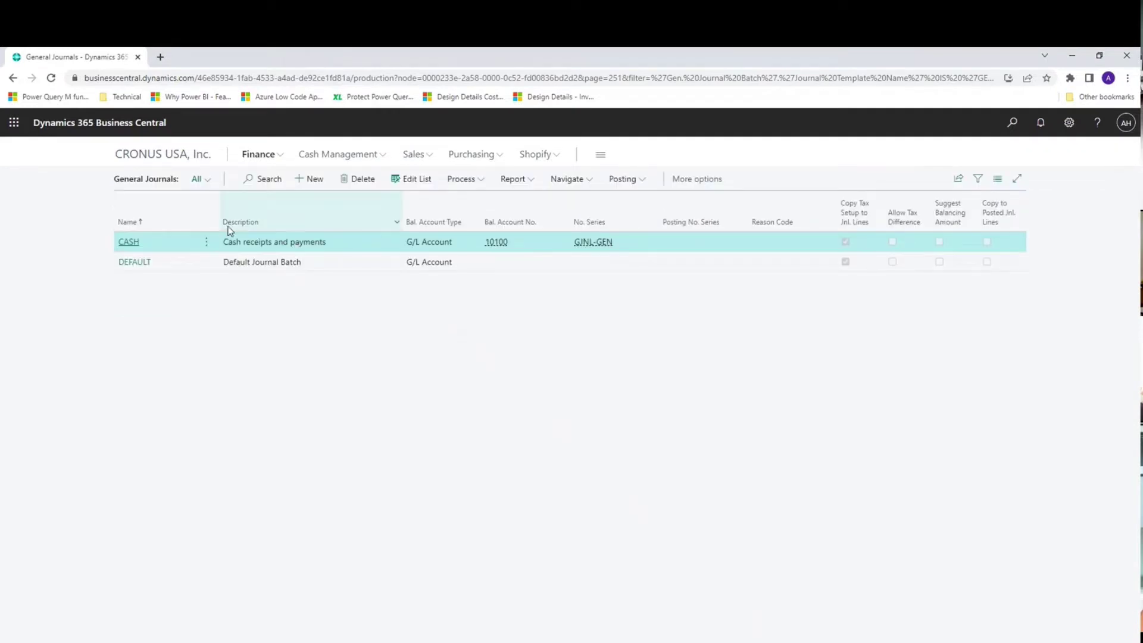
{"action": "left_click", "coordinate": [153, 158]}
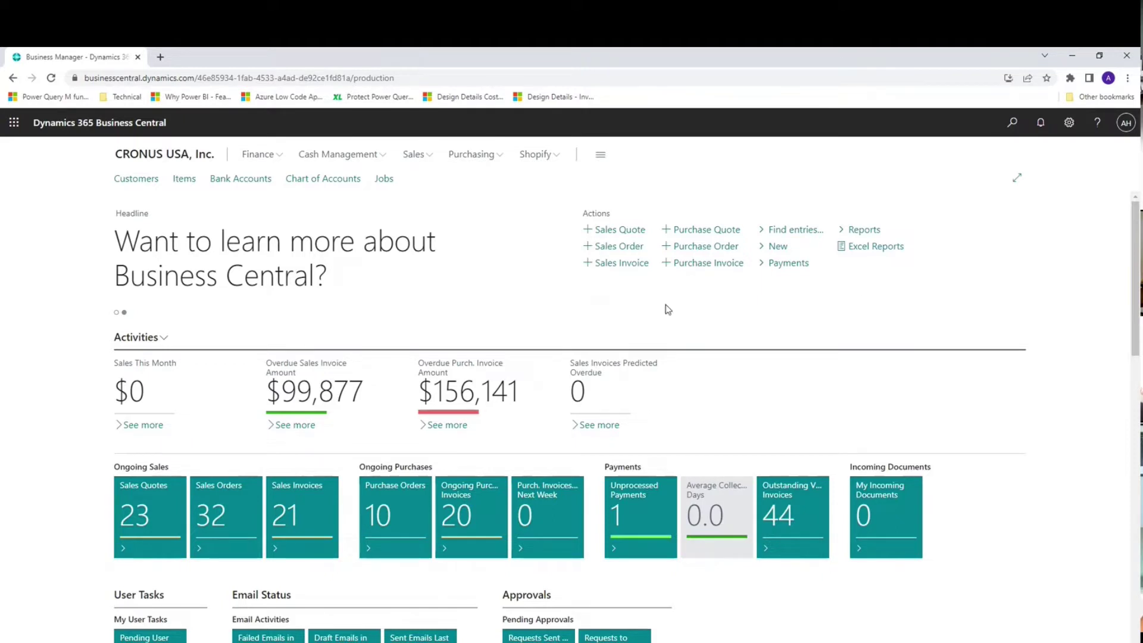
Step: View the list of ongoing Purchase Orders from its activity tile and return to the Role Center
{"action": "scroll", "coordinate": [962, 308], "scroll_direction": "down", "scroll_amount": 2}
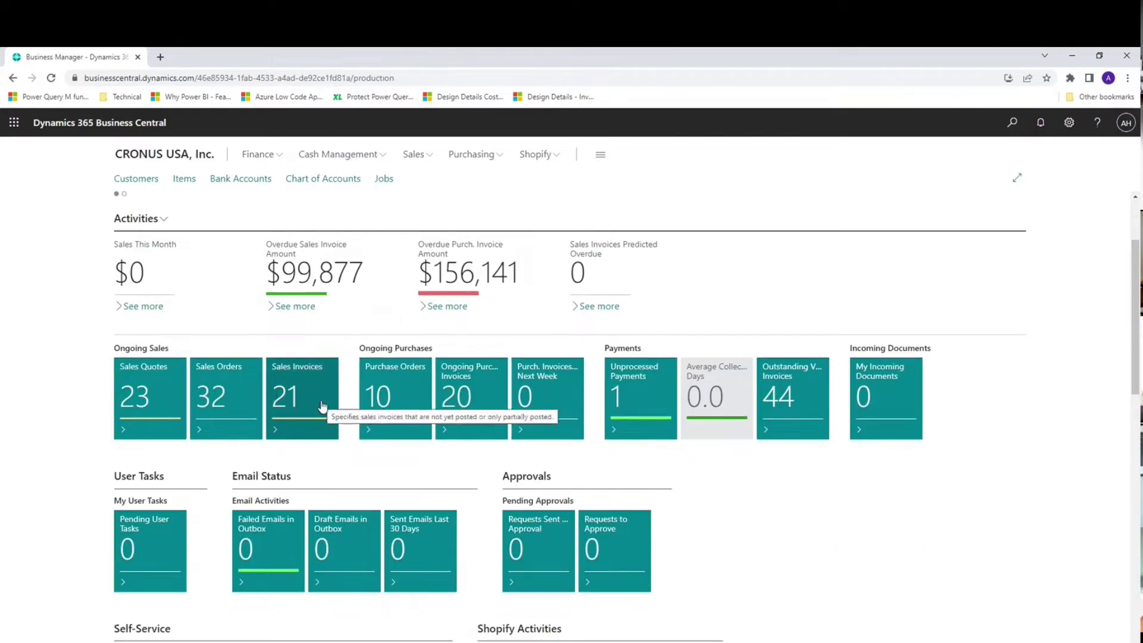
{"action": "left_click", "coordinate": [410, 399]}
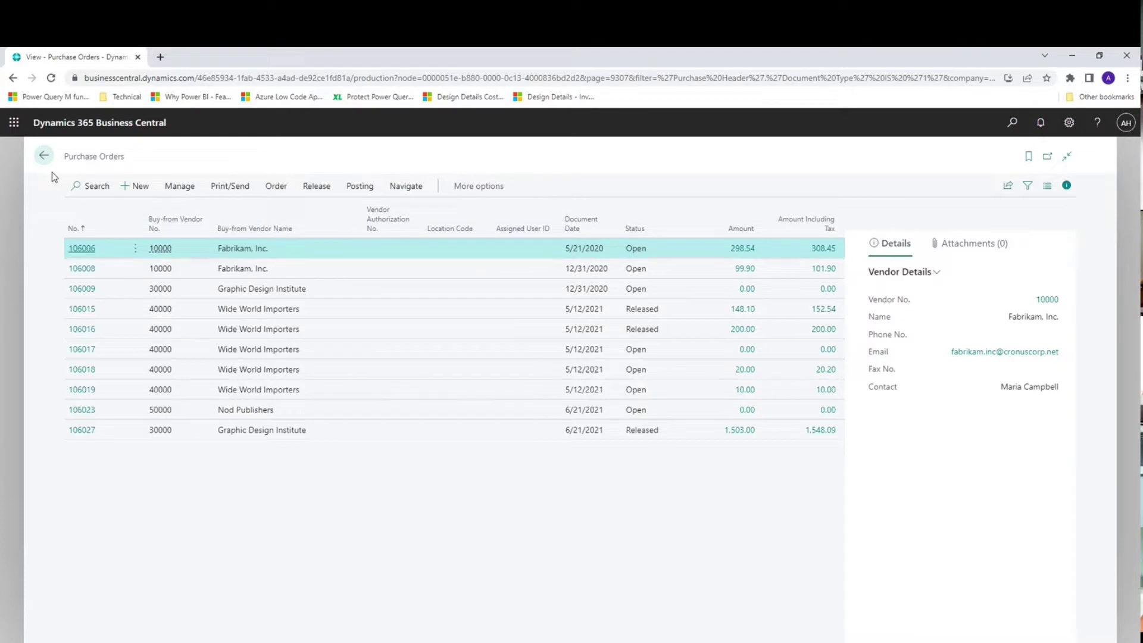
{"action": "left_click", "coordinate": [43, 155]}
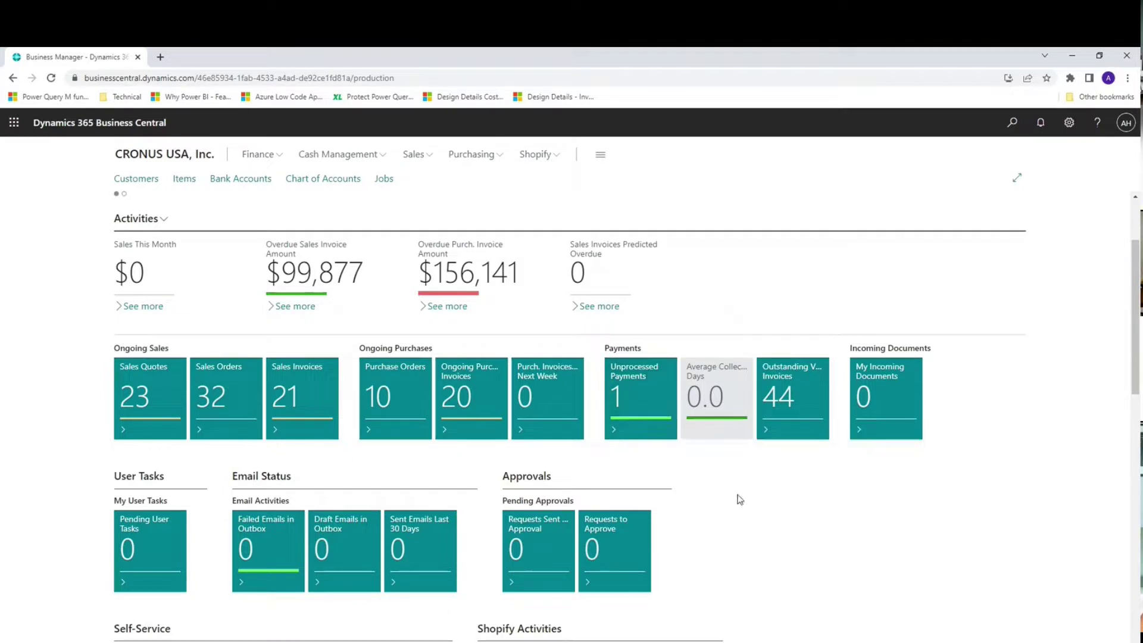
Step: View the customer card for Coho Wineries 100 from the Business Performance chart, then close the card
{"action": "scroll", "coordinate": [739, 499], "scroll_direction": "down", "scroll_amount": 7}
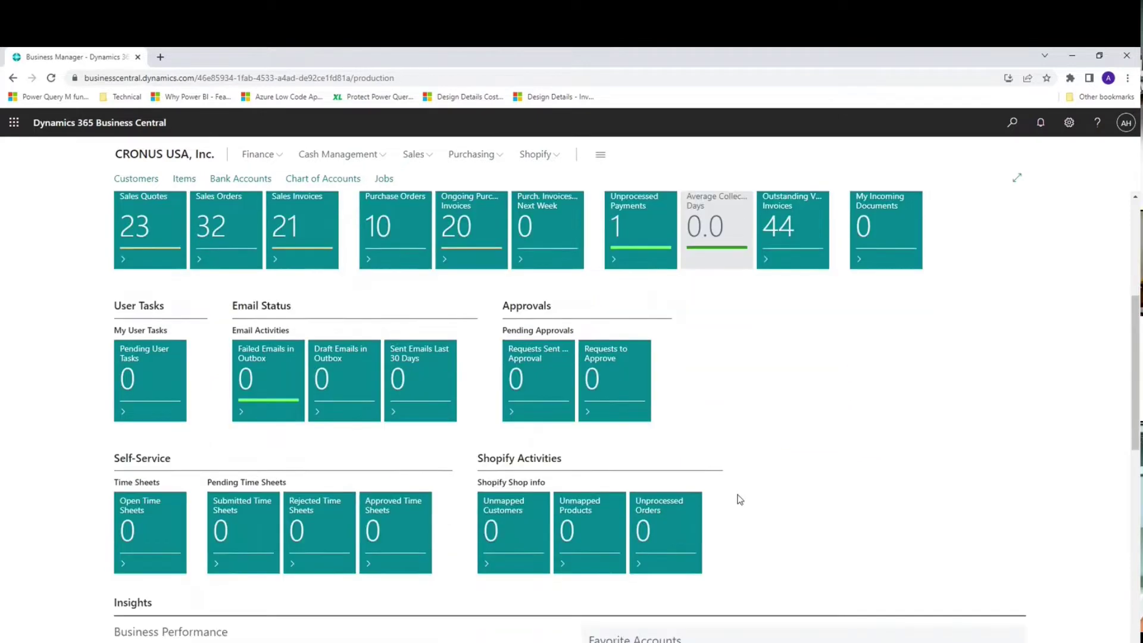
{"action": "scroll", "coordinate": [739, 498], "scroll_direction": "down", "scroll_amount": 2}
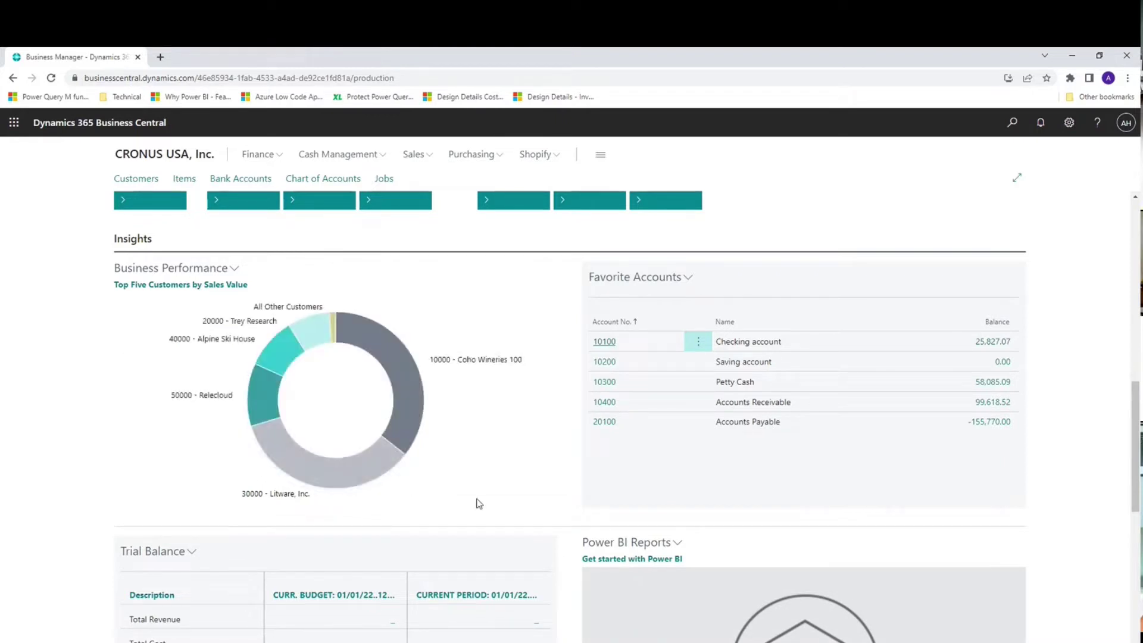
{"action": "mouse_move", "coordinate": [412, 370]}
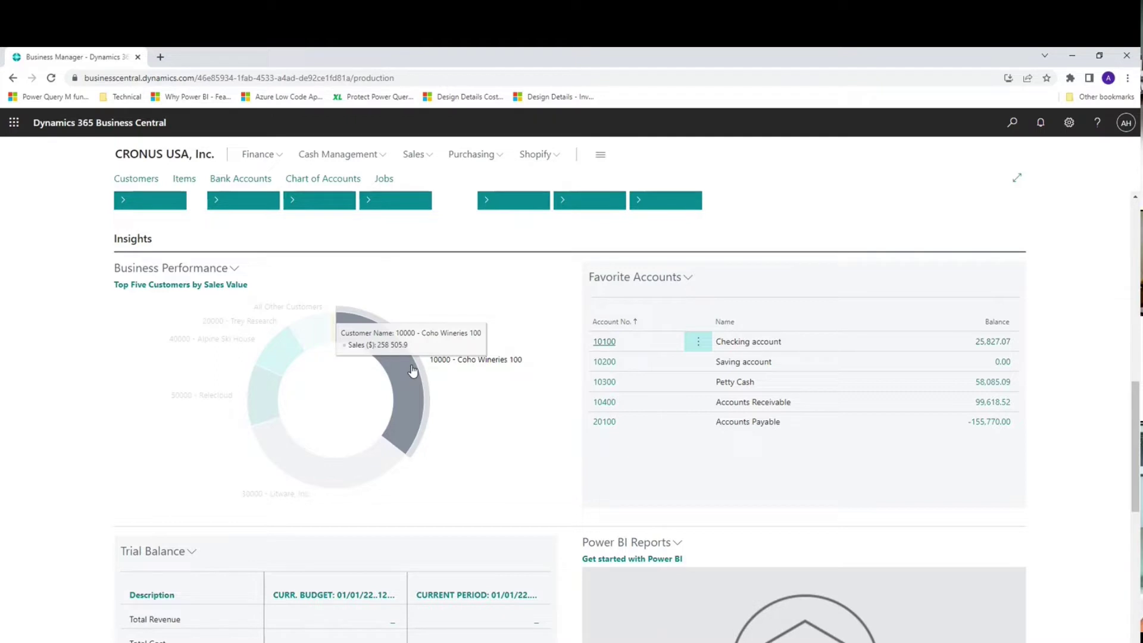
{"action": "left_click", "coordinate": [413, 370]}
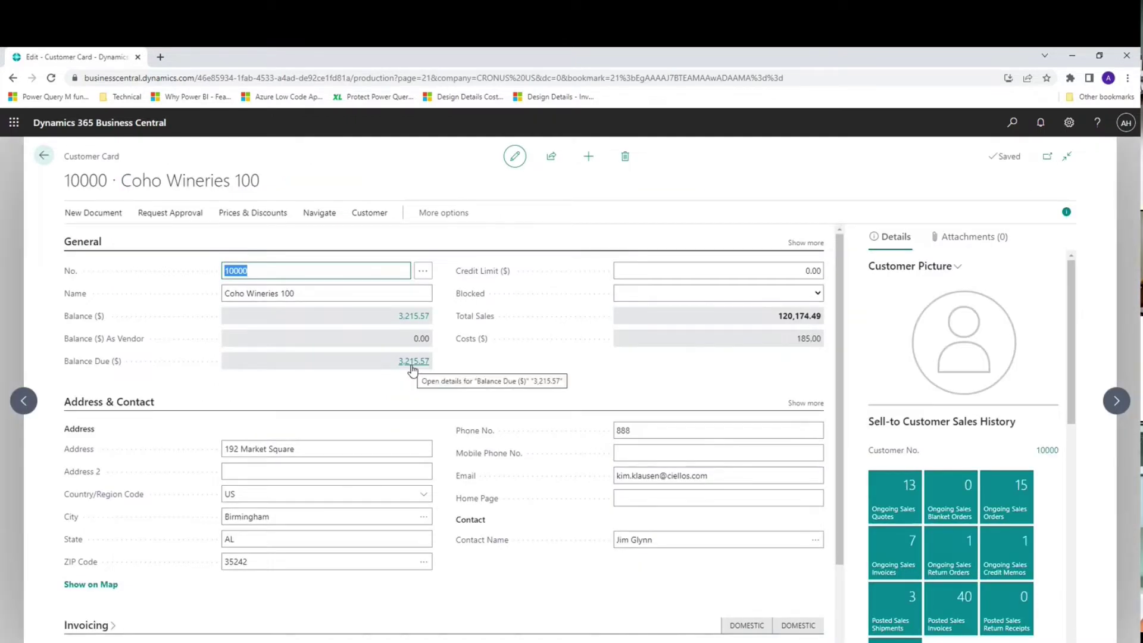
{"action": "left_click", "coordinate": [42, 160]}
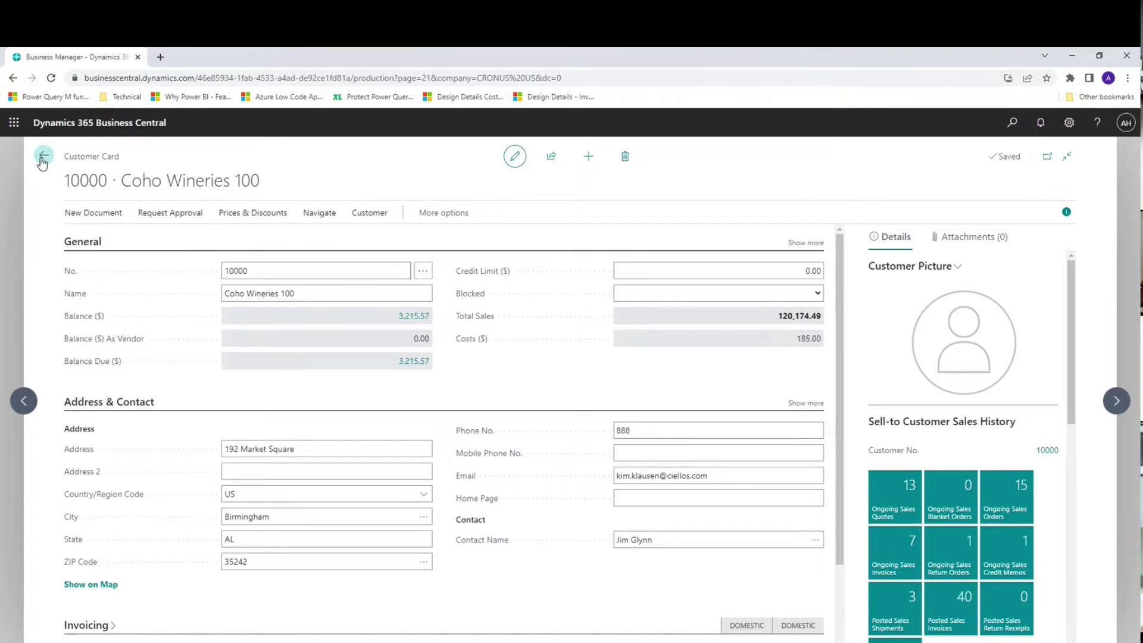
Step: Check the chart and period options available for the Business Performance chart without changing any
{"action": "scroll", "coordinate": [327, 426], "scroll_direction": "down", "scroll_amount": 5}
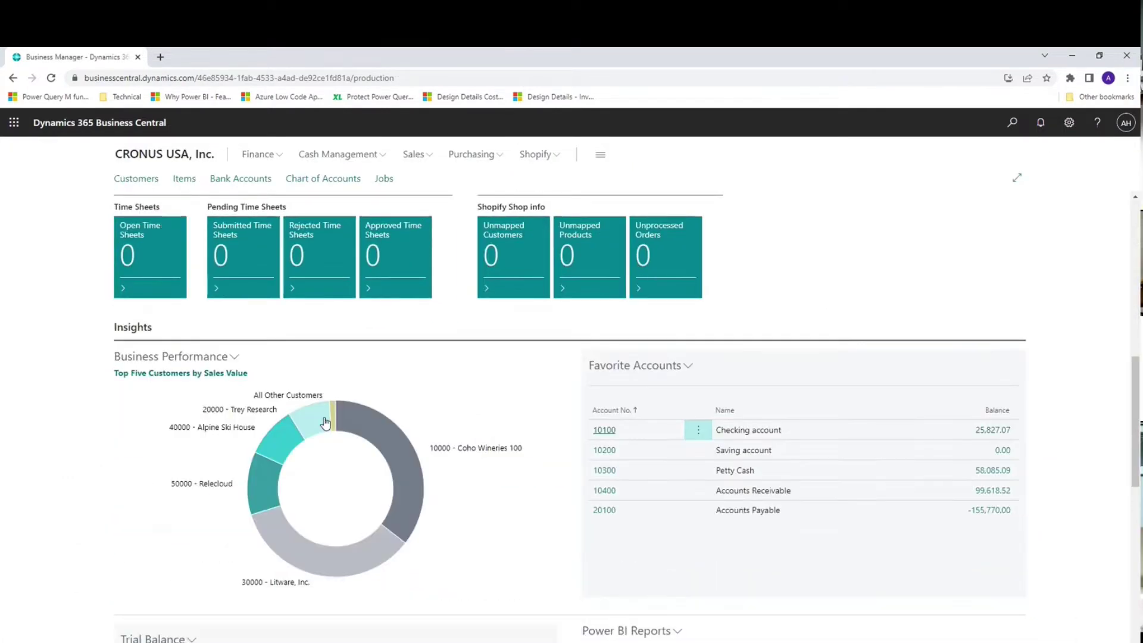
{"action": "left_click", "coordinate": [233, 359]}
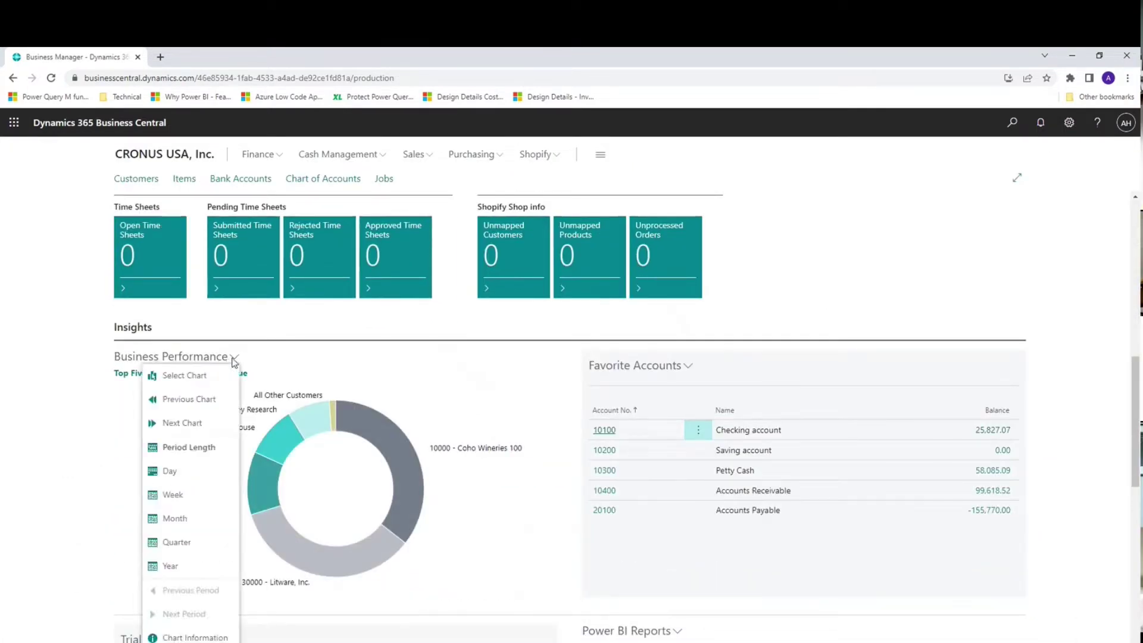
{"action": "left_click", "coordinate": [84, 361]}
Step: Review the Favorite Accounts, Trial Balance, Power BI Reports and Report Inbox sections of the Role Center
{"action": "scroll", "coordinate": [595, 476], "scroll_direction": "down", "scroll_amount": 1}
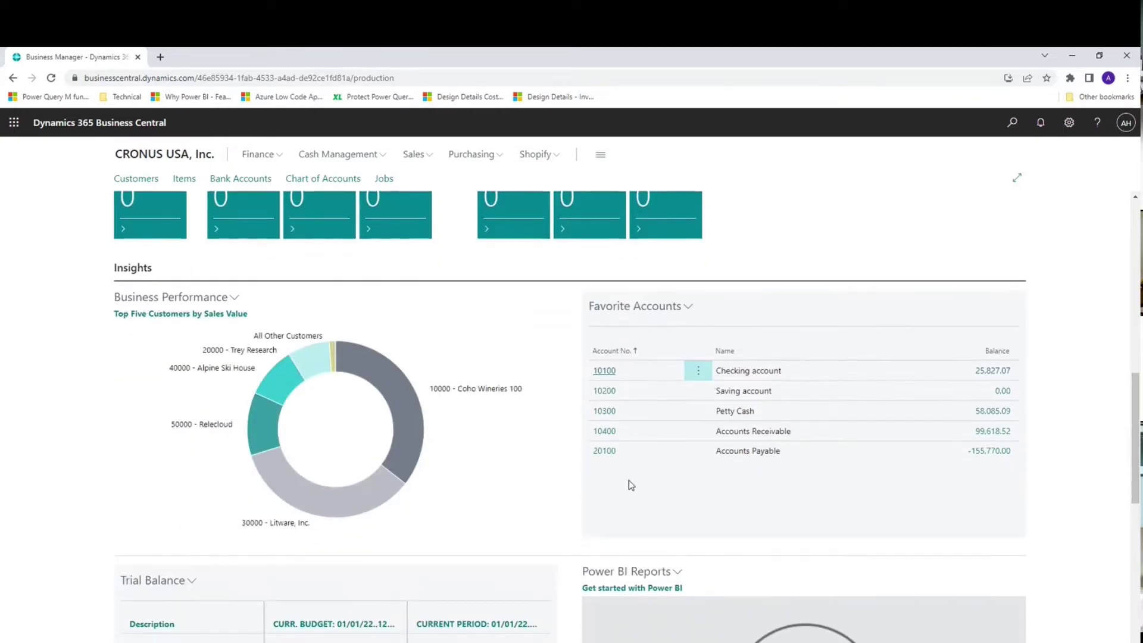
{"action": "scroll", "coordinate": [631, 485], "scroll_direction": "down", "scroll_amount": 1}
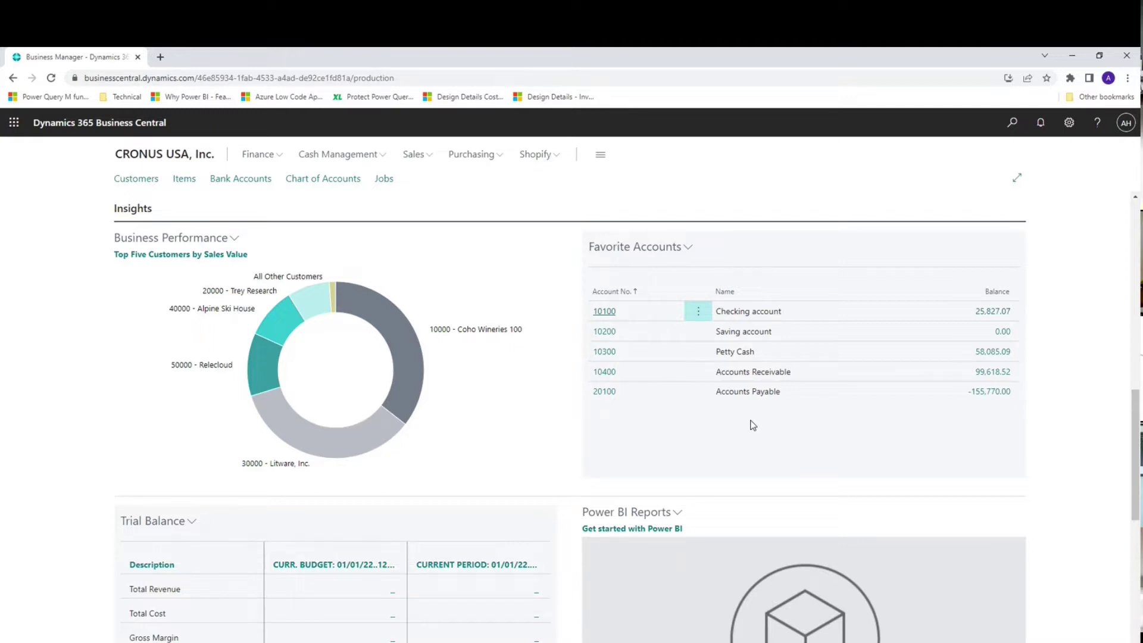
{"action": "scroll", "coordinate": [753, 425], "scroll_direction": "down", "scroll_amount": 4}
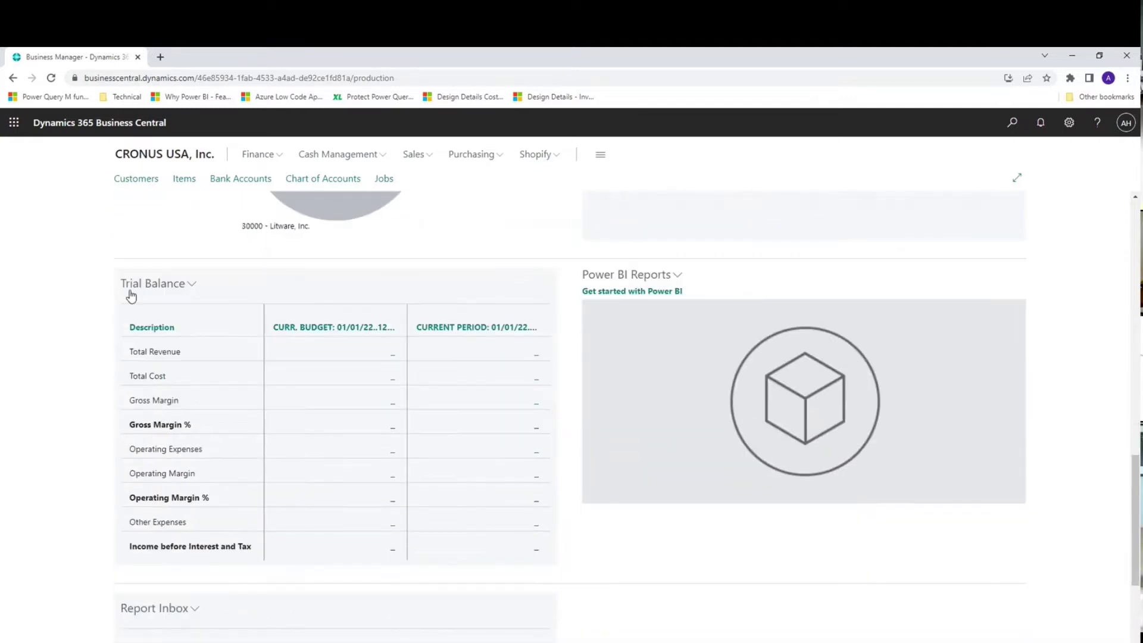
{"action": "scroll", "coordinate": [349, 414], "scroll_direction": "down", "scroll_amount": 2}
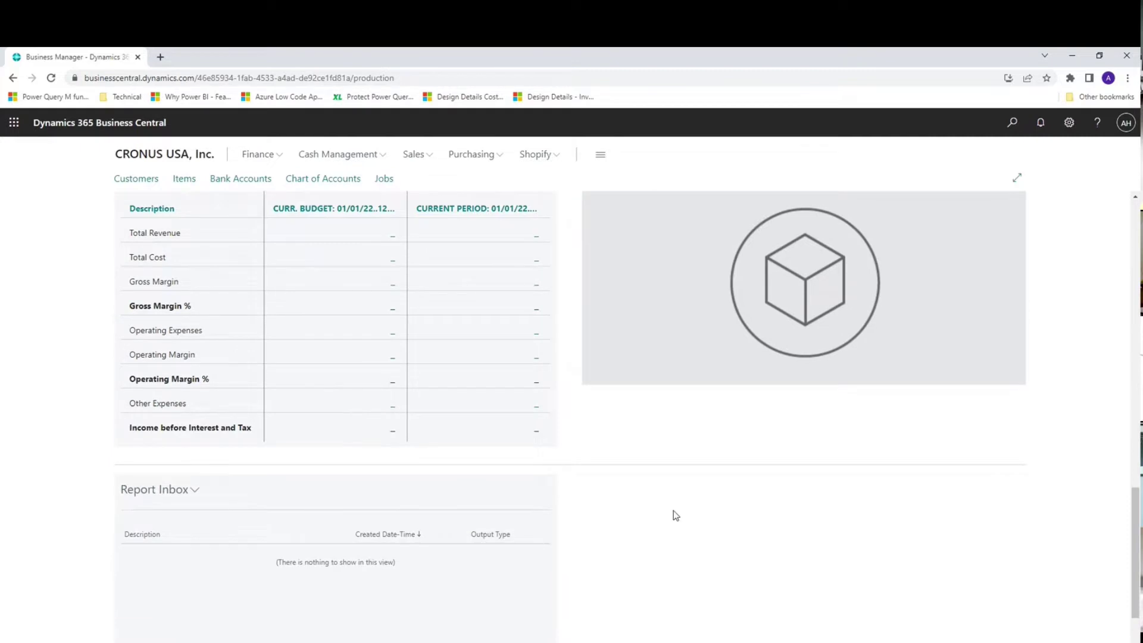
{"action": "scroll", "coordinate": [676, 515], "scroll_direction": "up", "scroll_amount": 3}
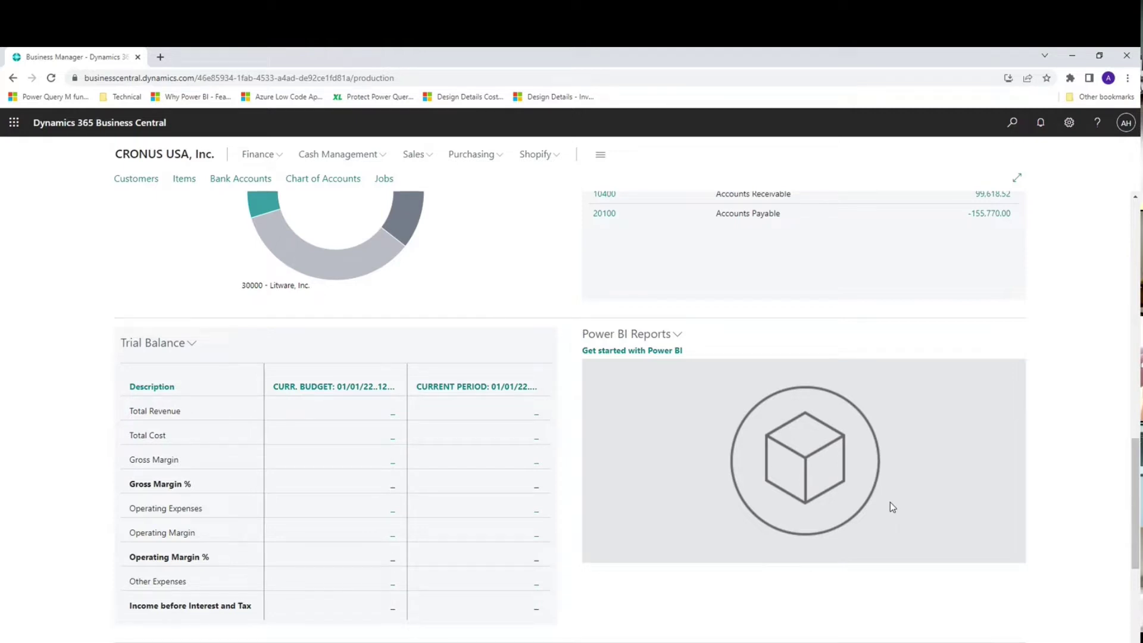
{"action": "scroll", "coordinate": [890, 507], "scroll_direction": "up", "scroll_amount": 10}
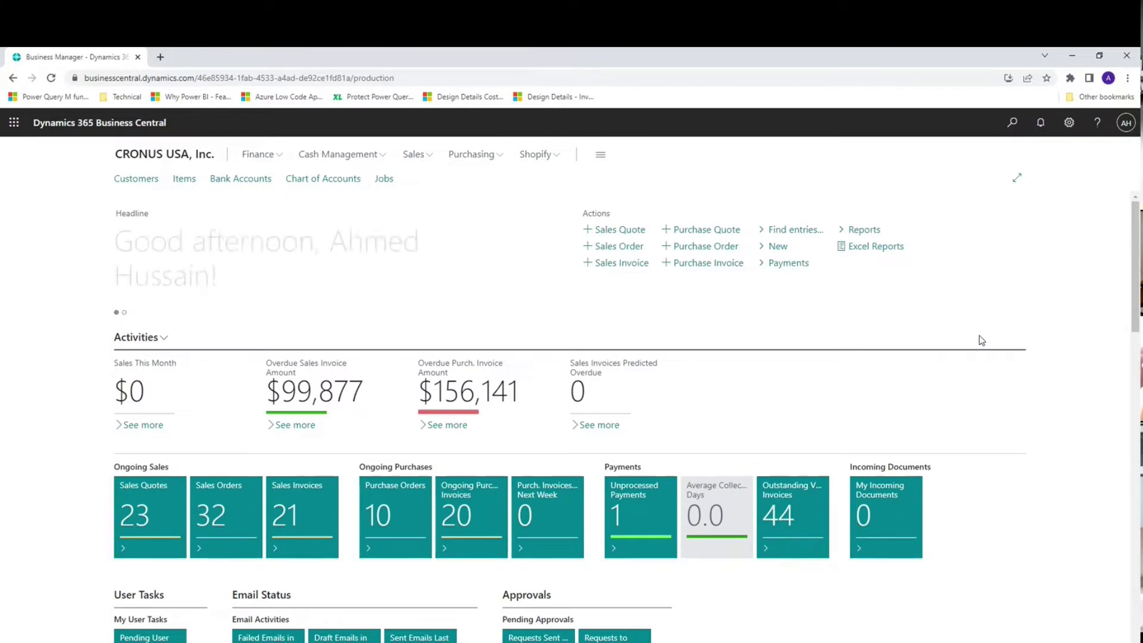
Step: Search for "pur inv" and bookmark the Purchase Invoices list to the Role Center's navigation menu
{"action": "left_click", "coordinate": [1012, 124]}
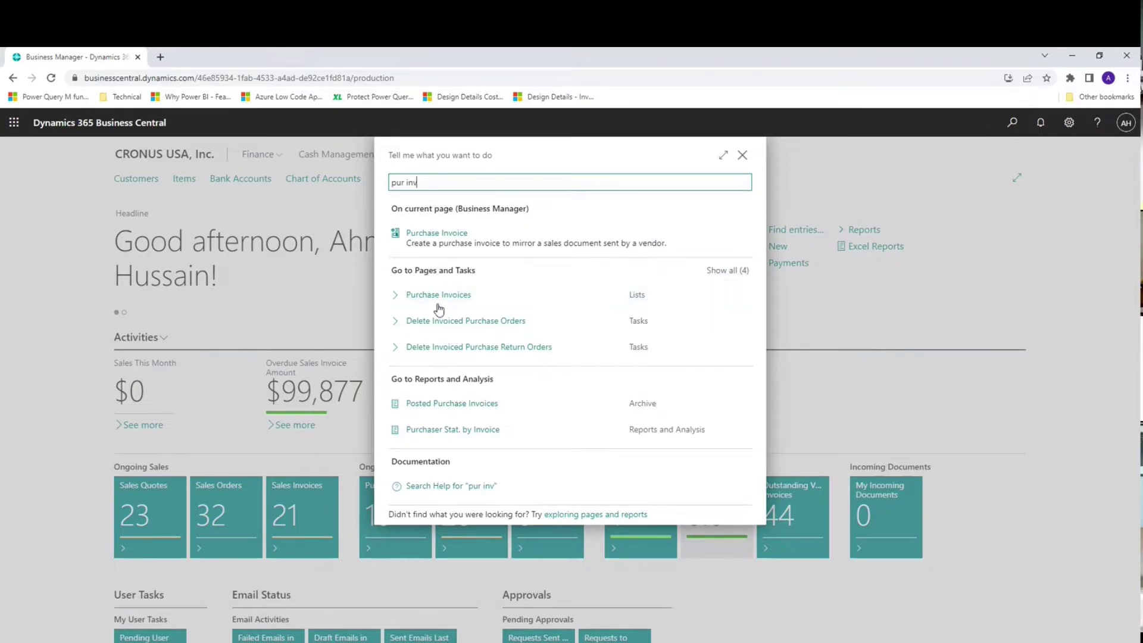
{"action": "left_click", "coordinate": [713, 271]}
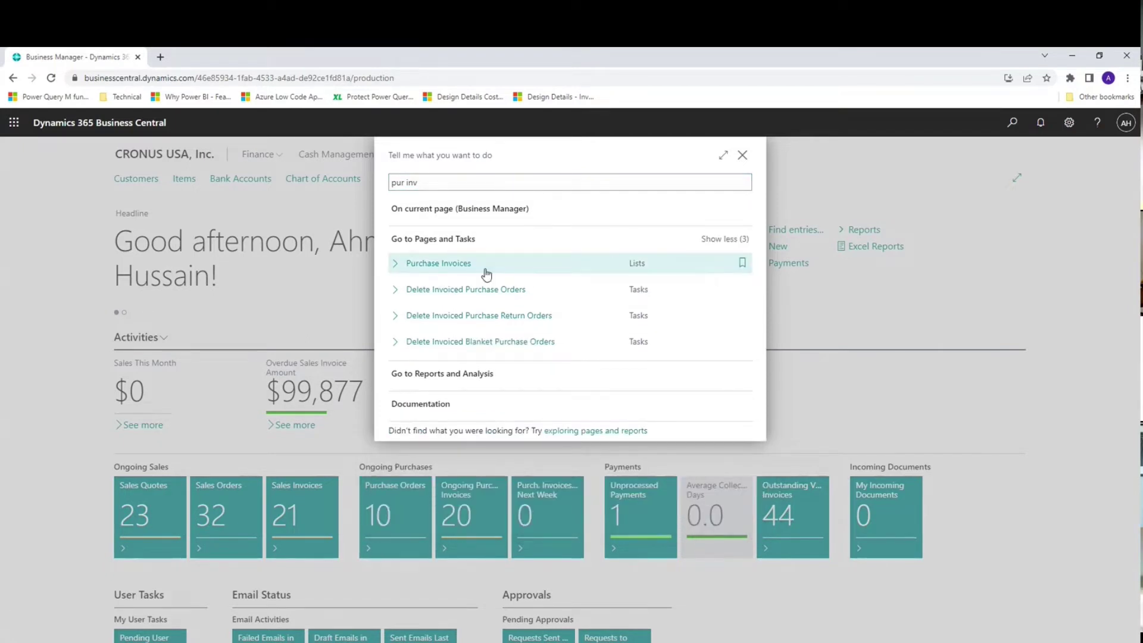
{"action": "left_click", "coordinate": [743, 266]}
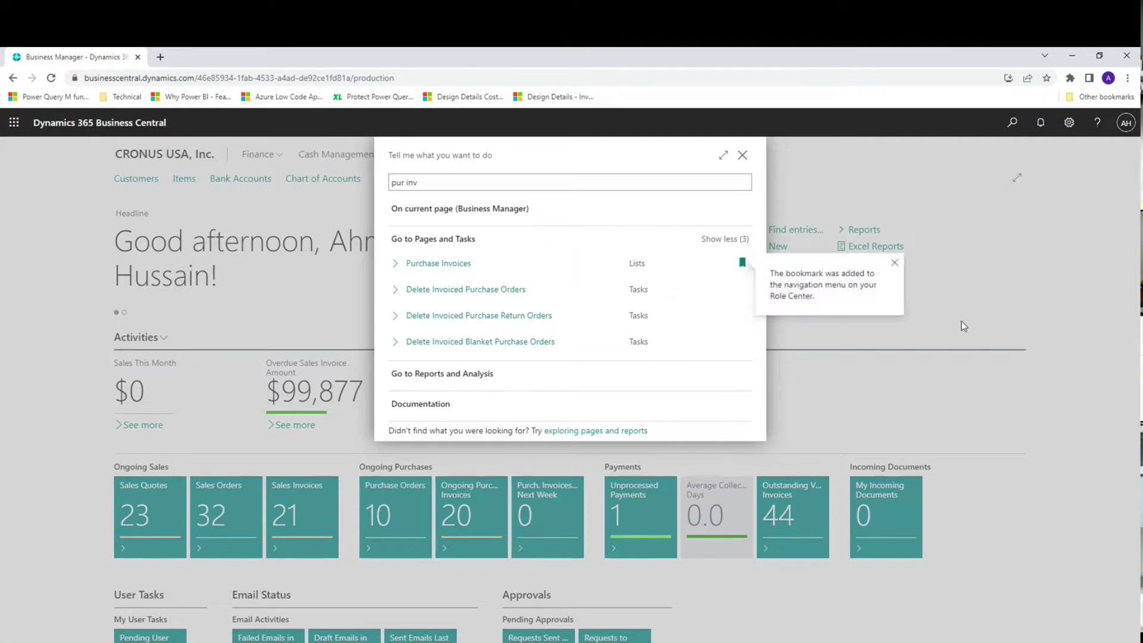
{"action": "left_click", "coordinate": [743, 156]}
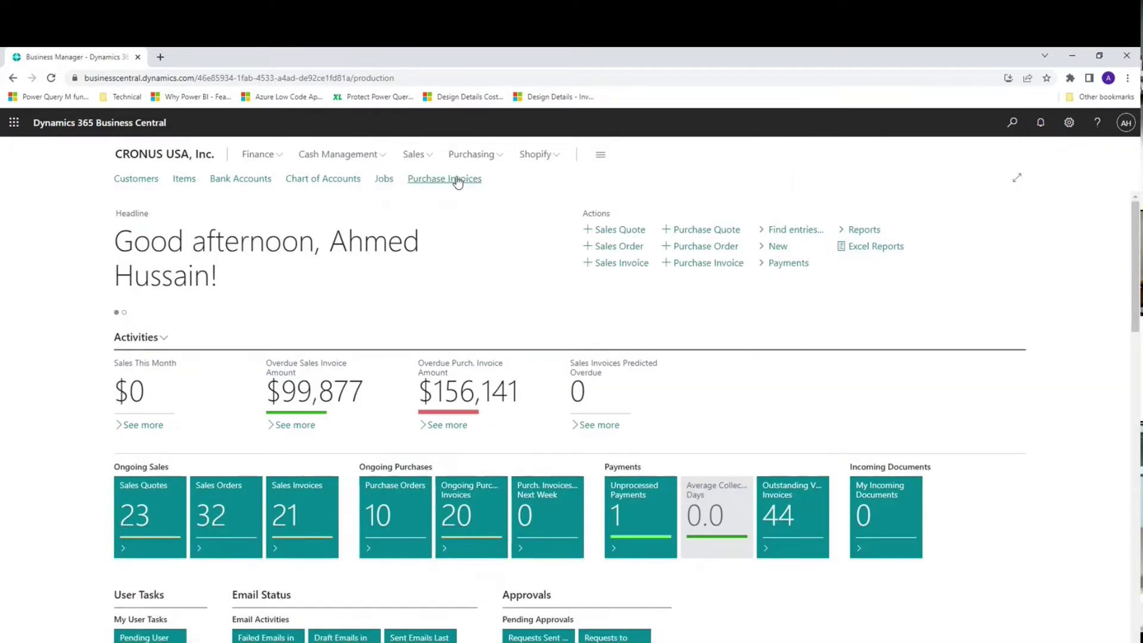
{"action": "scroll", "coordinate": [940, 344], "scroll_direction": "down", "scroll_amount": 6}
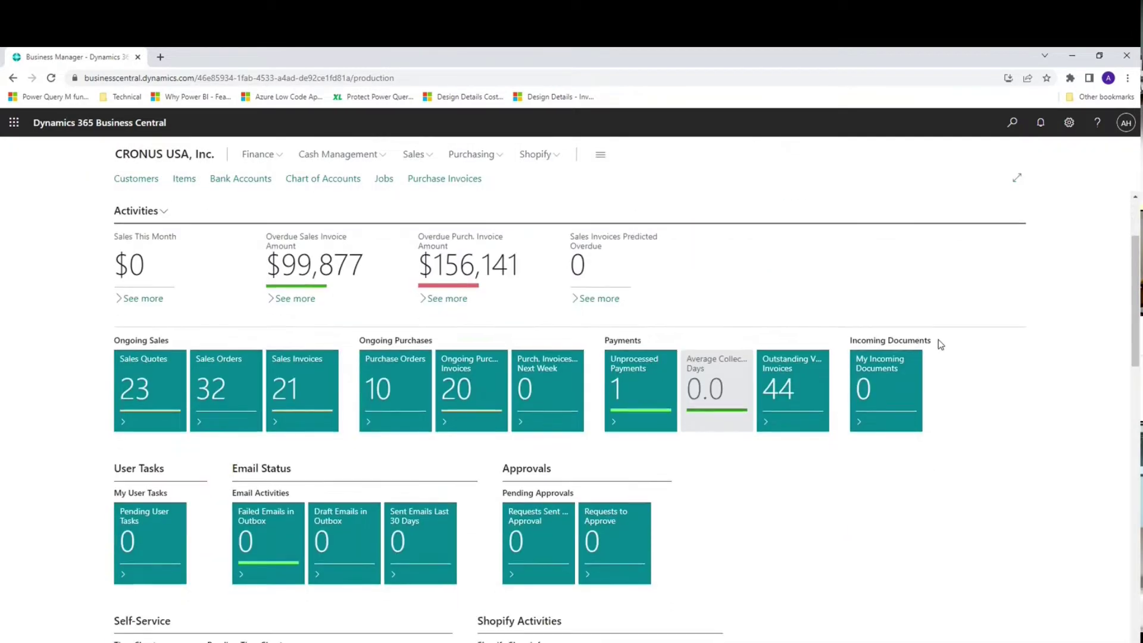
{"action": "scroll", "coordinate": [938, 340], "scroll_direction": "down", "scroll_amount": 11}
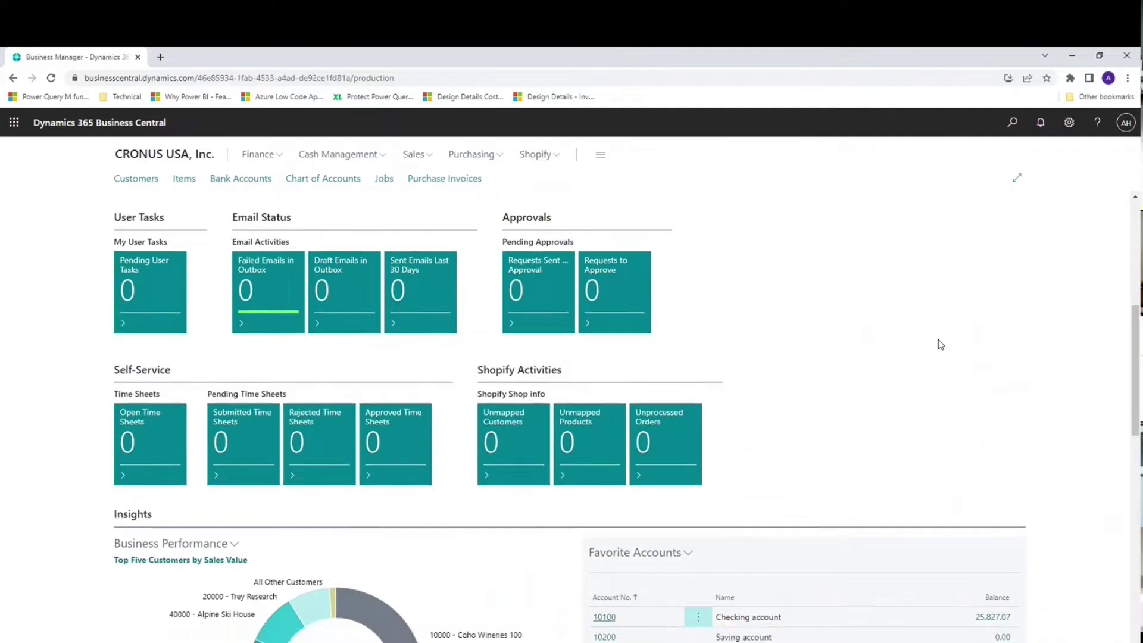
{"action": "scroll", "coordinate": [938, 345], "scroll_direction": "down", "scroll_amount": 3}
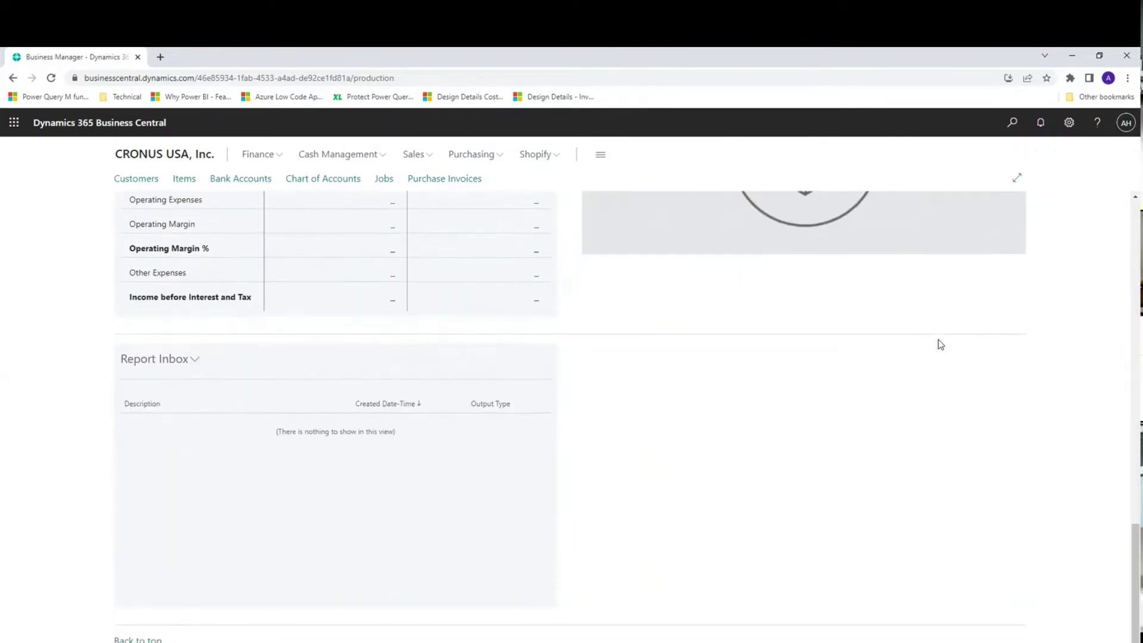
{"action": "scroll", "coordinate": [940, 345], "scroll_direction": "up", "scroll_amount": 20}
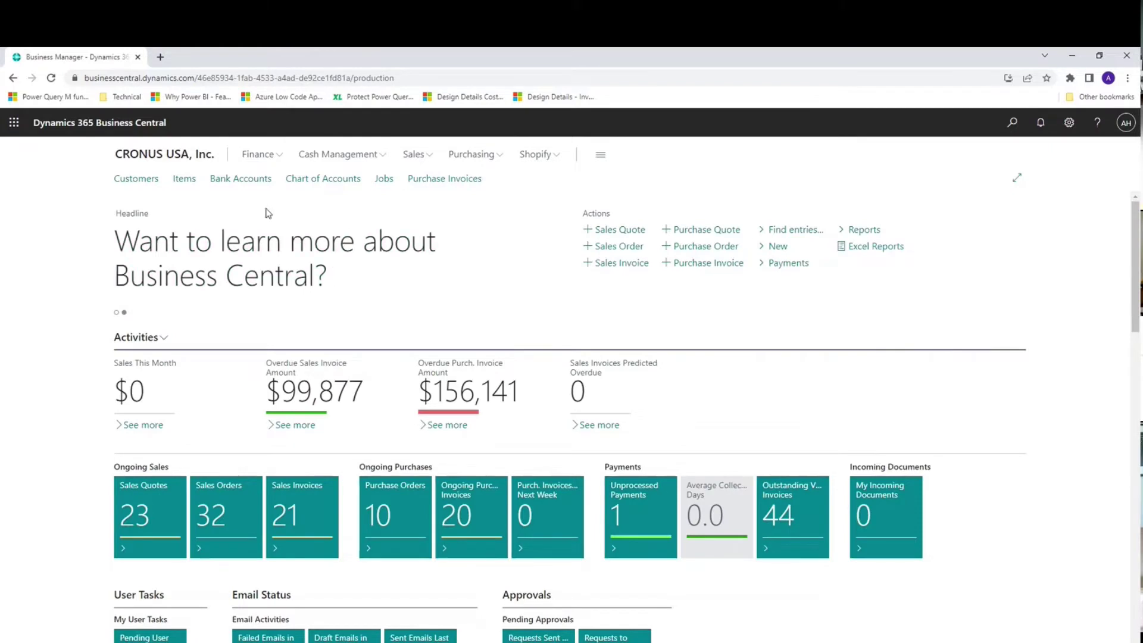
Step: Open the Items list, show its filter pane and look through the items
{"action": "left_click", "coordinate": [178, 182]}
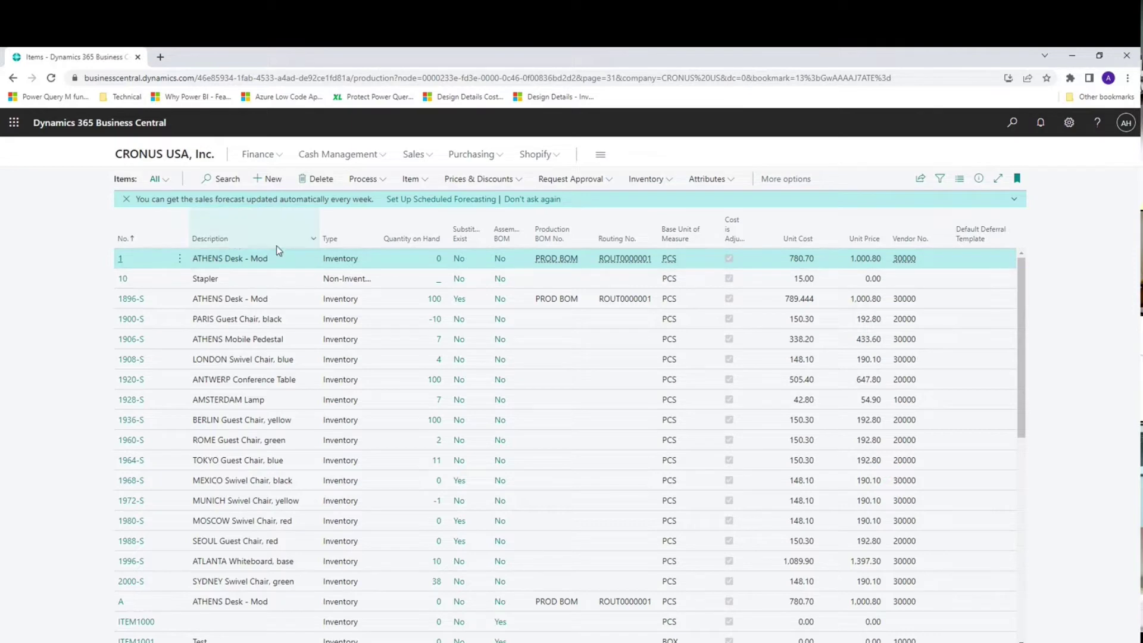
{"action": "left_click", "coordinate": [939, 178]}
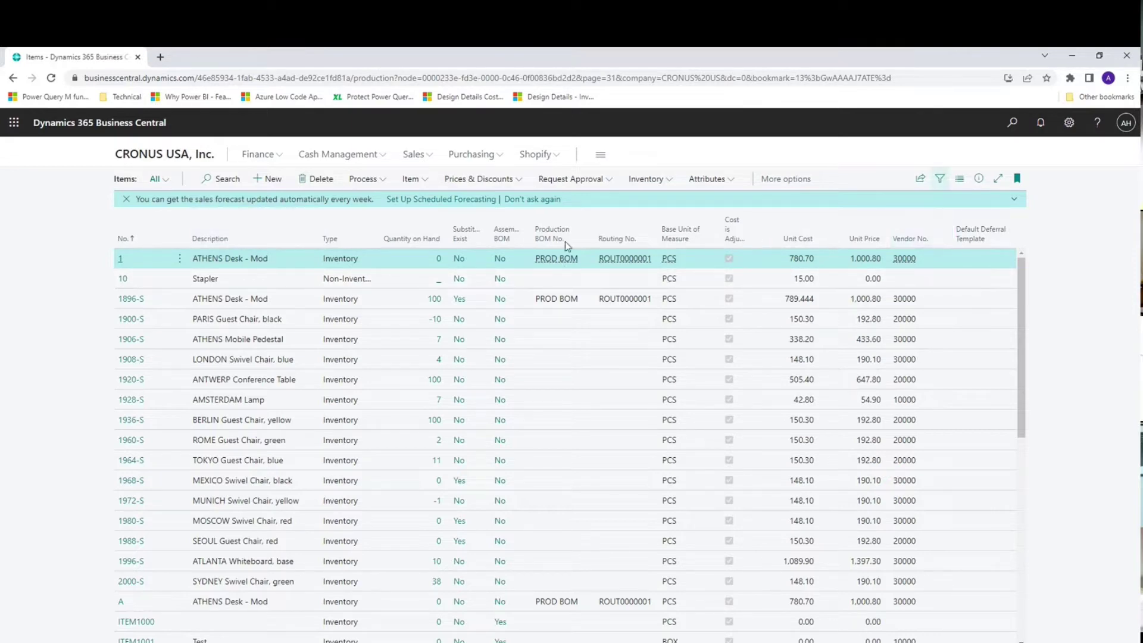
{"action": "scroll", "coordinate": [438, 440], "scroll_direction": "down", "scroll_amount": 10}
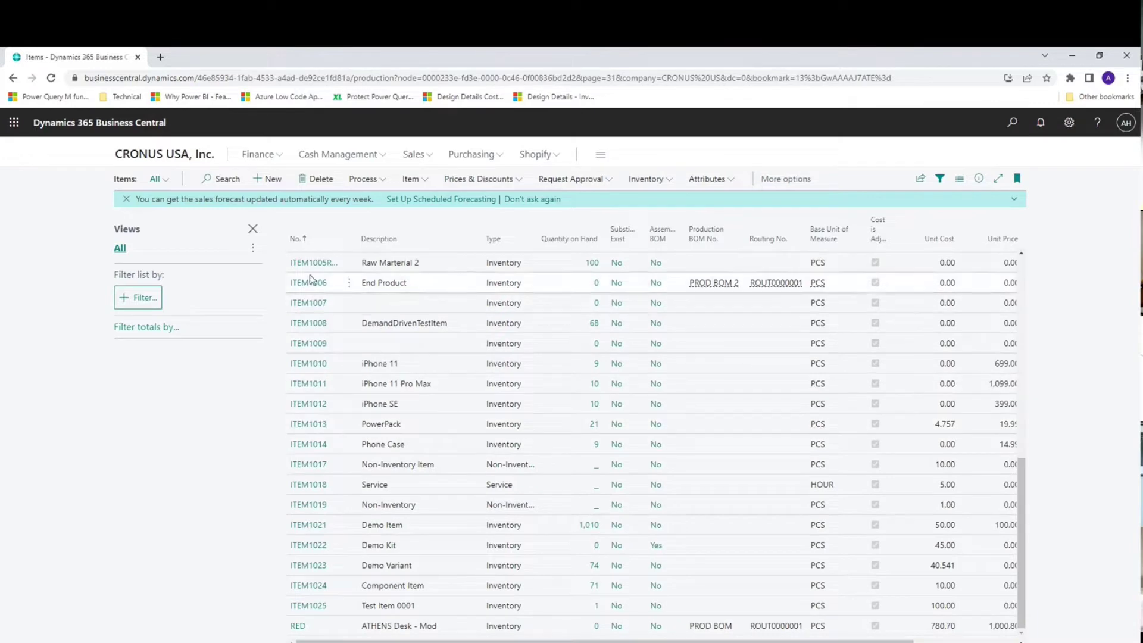
Step: Filter the Items list by No. with the value ITEM*
{"action": "scroll", "coordinate": [309, 326], "scroll_direction": "up", "scroll_amount": 5}
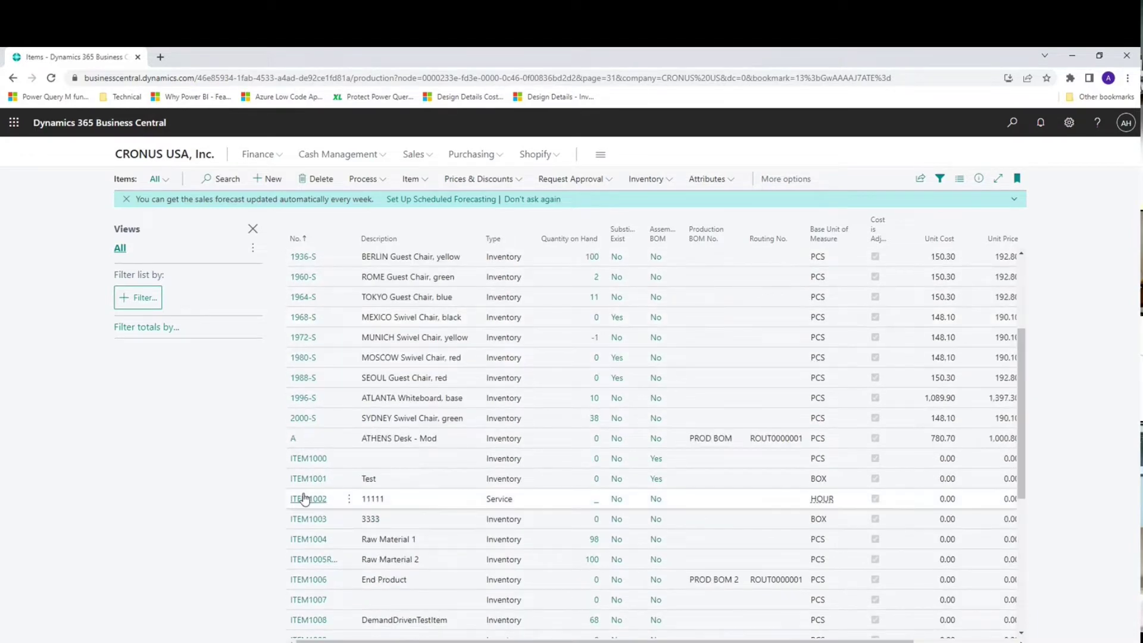
{"action": "left_click", "coordinate": [152, 298]}
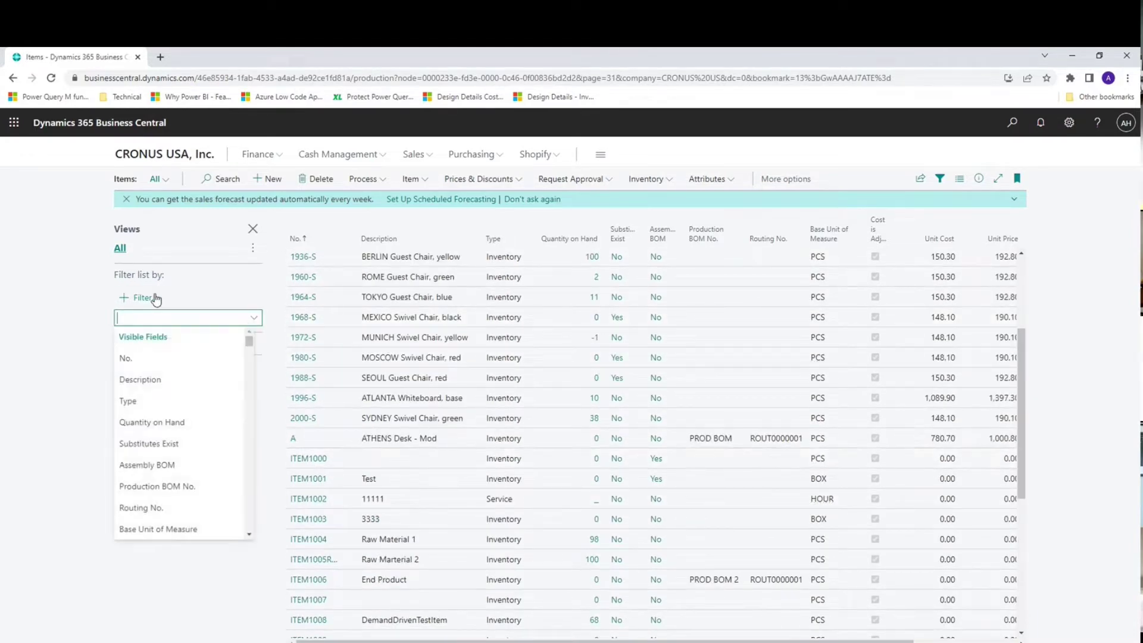
{"action": "left_click", "coordinate": [132, 358]}
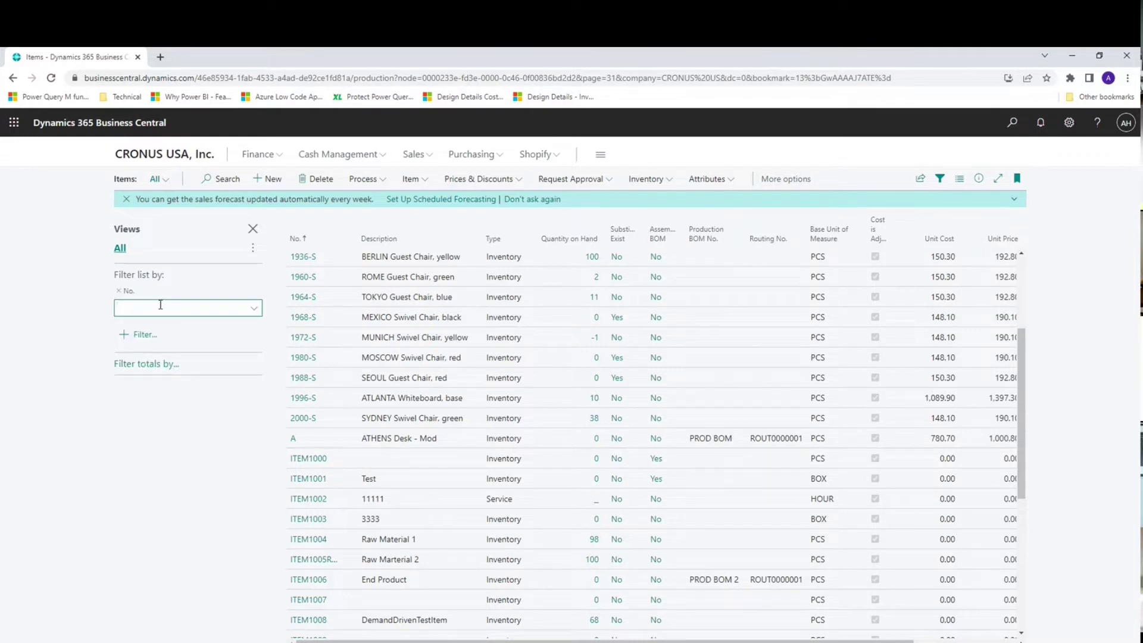
{"action": "type", "text": "ITEM"}
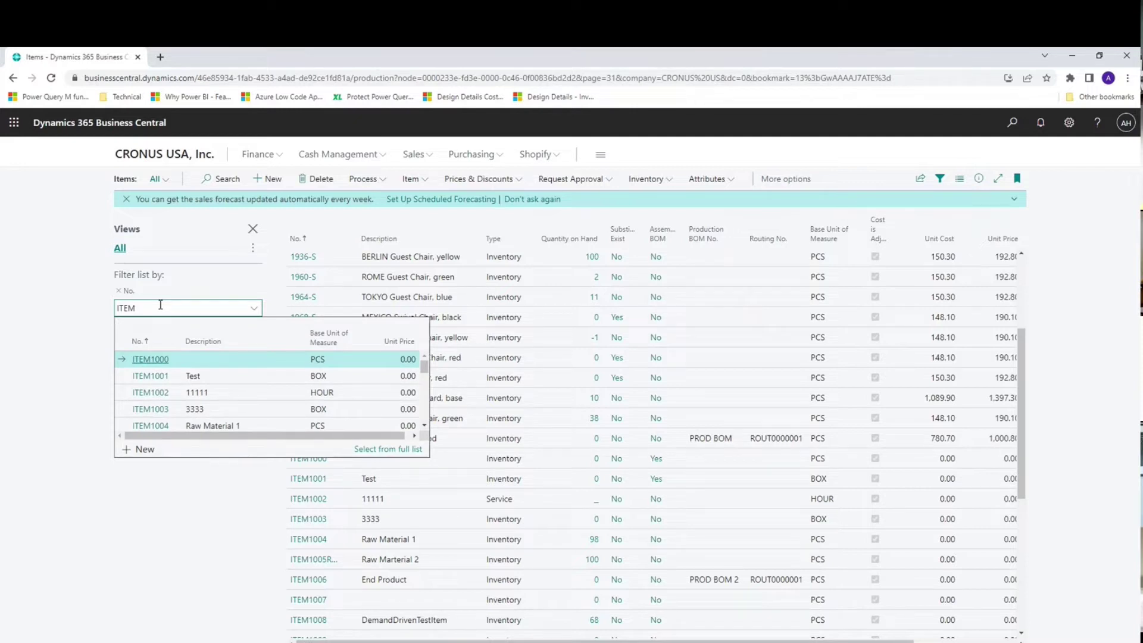
{"action": "type", "text": "*"}
{"action": "left_click", "coordinate": [64, 290]}
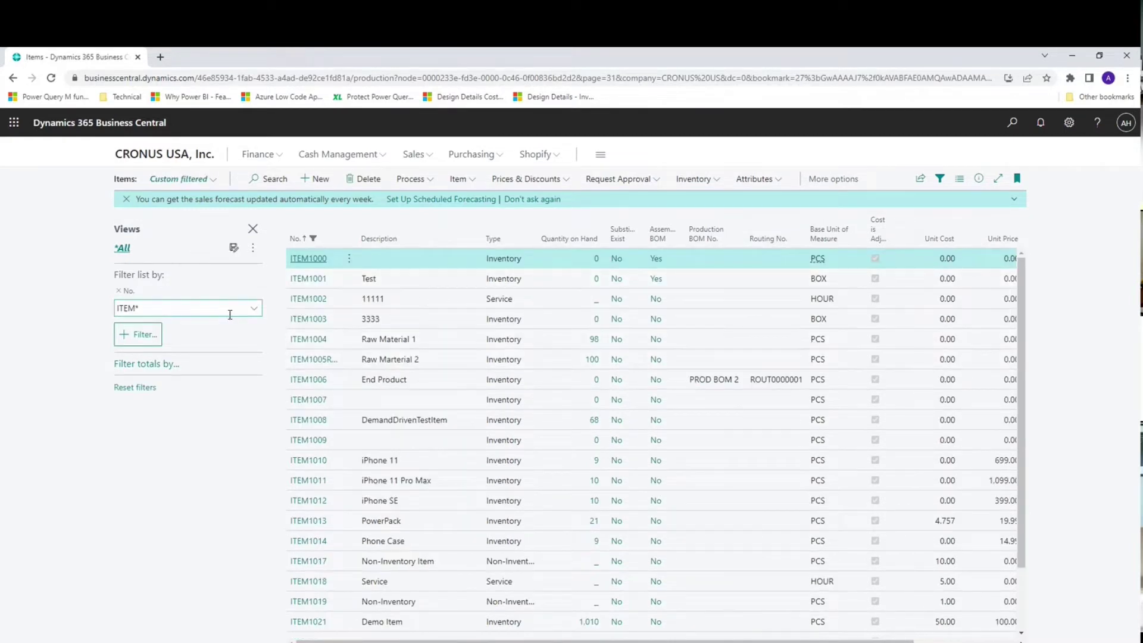
Step: Save the filtered Items list as a new view named "Only ITEMS"
{"action": "left_click", "coordinate": [254, 250]}
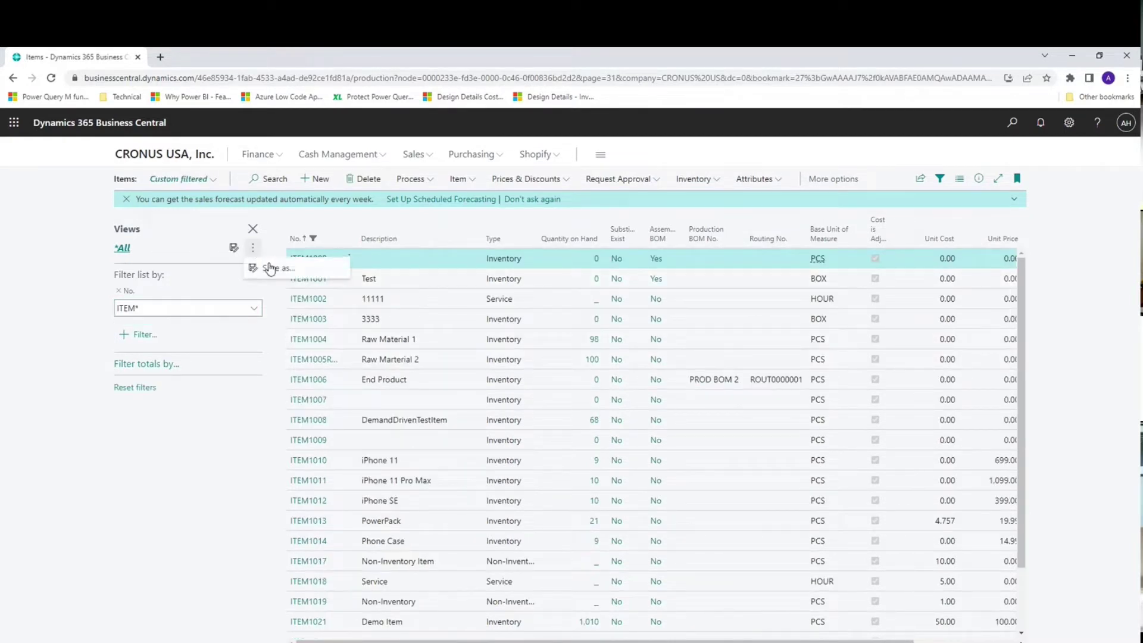
{"action": "left_click", "coordinate": [271, 267]}
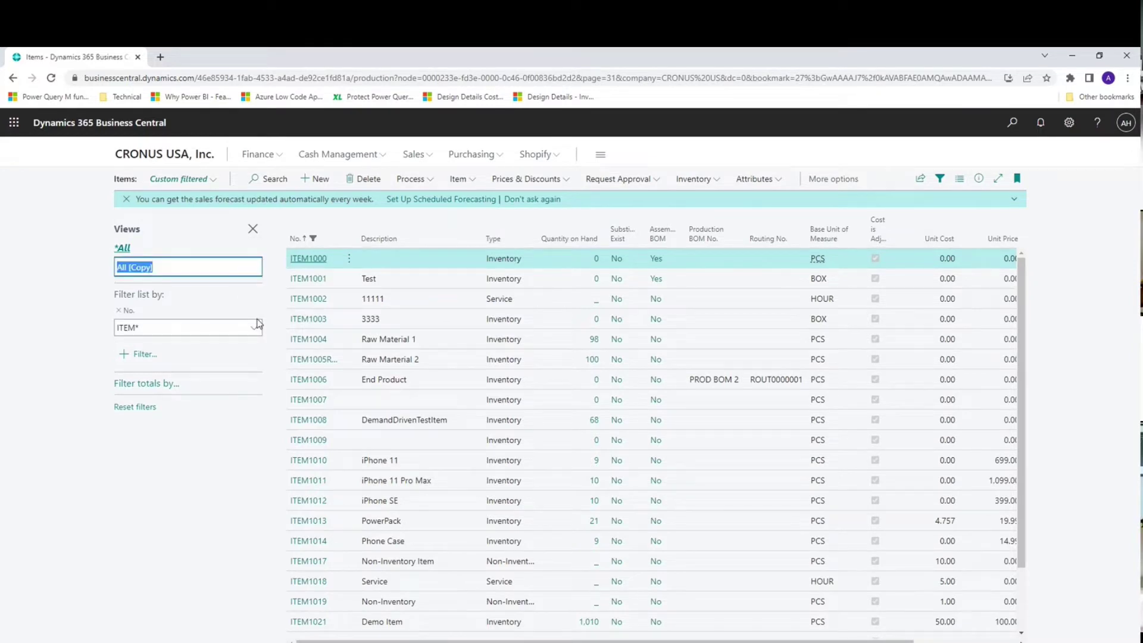
{"action": "type", "text": "Only ITEMS"}
{"action": "key", "text": "Return"}
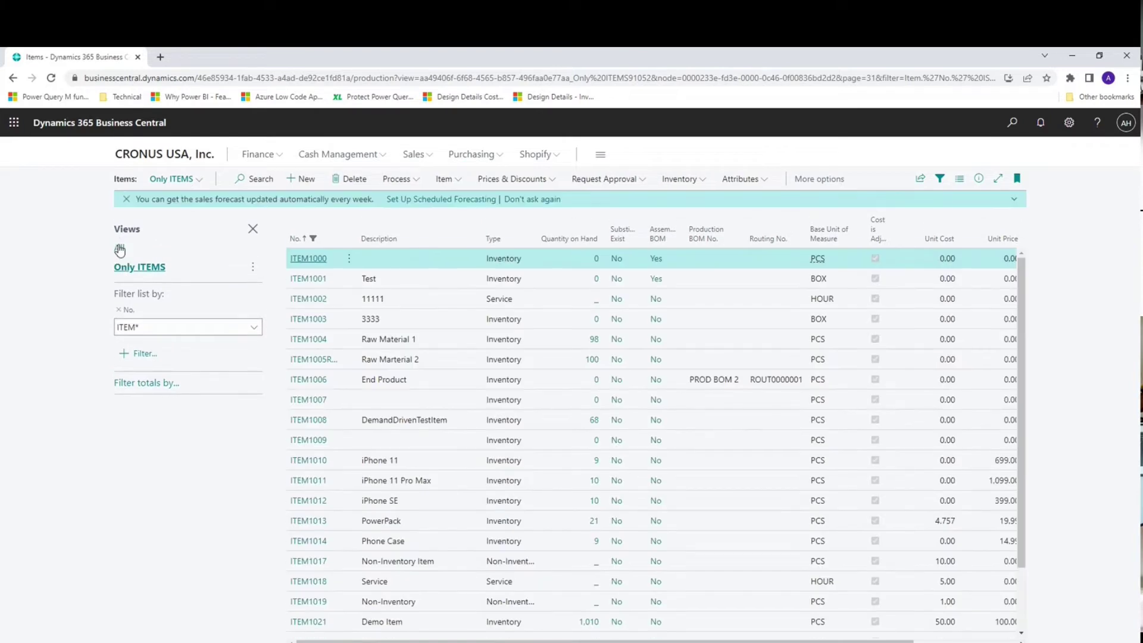
Step: Switch the Items list back to the All view and try to open My Settings
{"action": "left_click", "coordinate": [119, 248]}
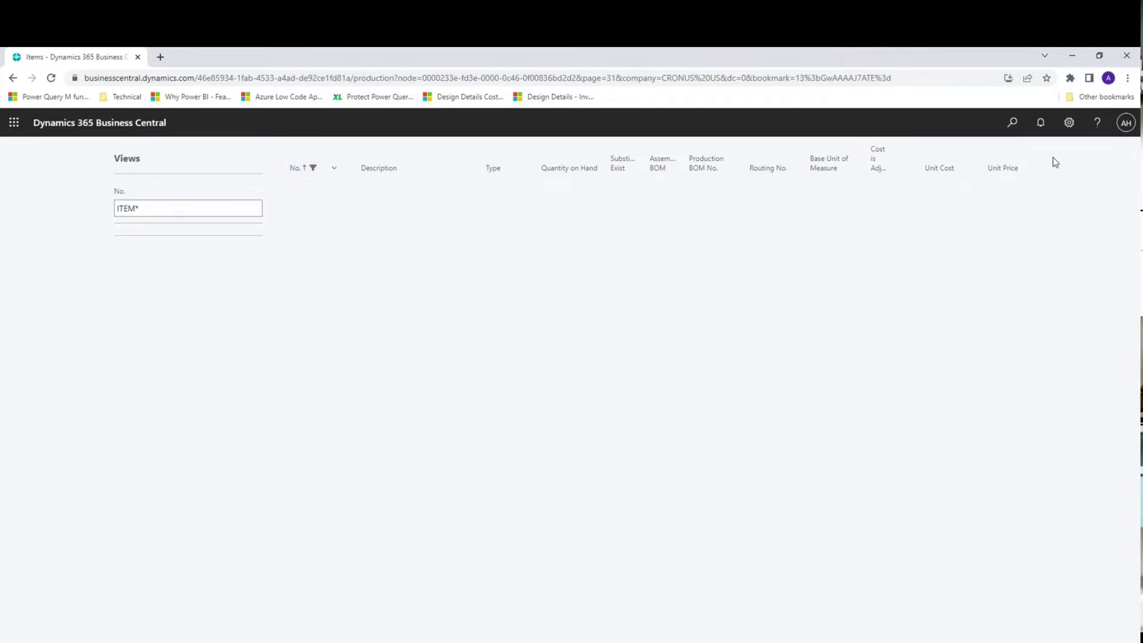
{"action": "left_click", "coordinate": [1070, 130]}
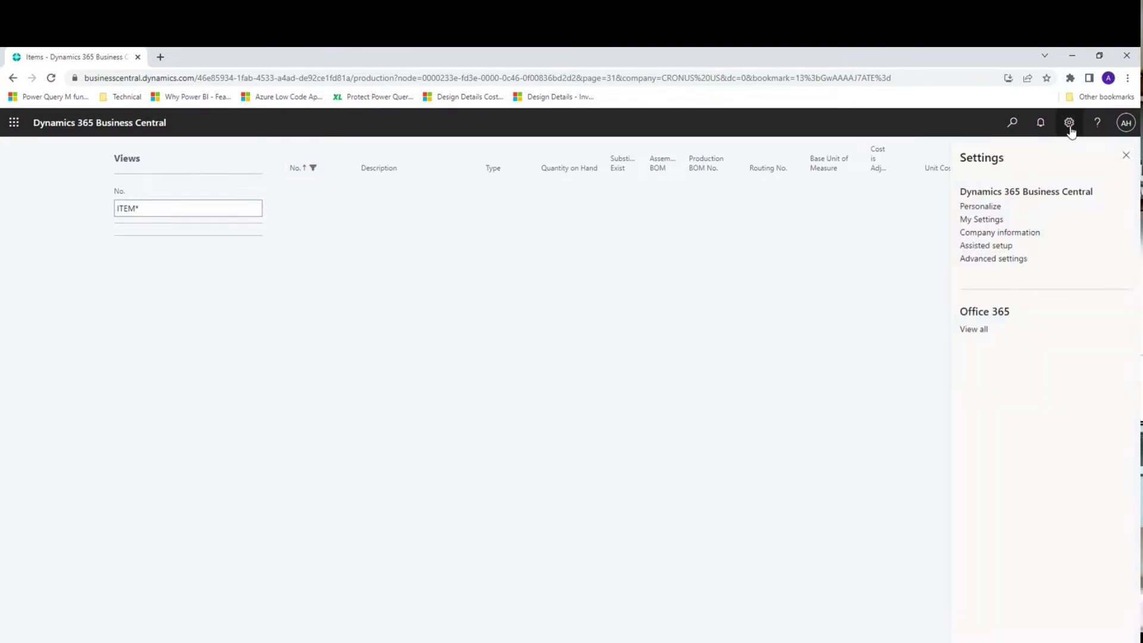
{"action": "left_click", "coordinate": [998, 222]}
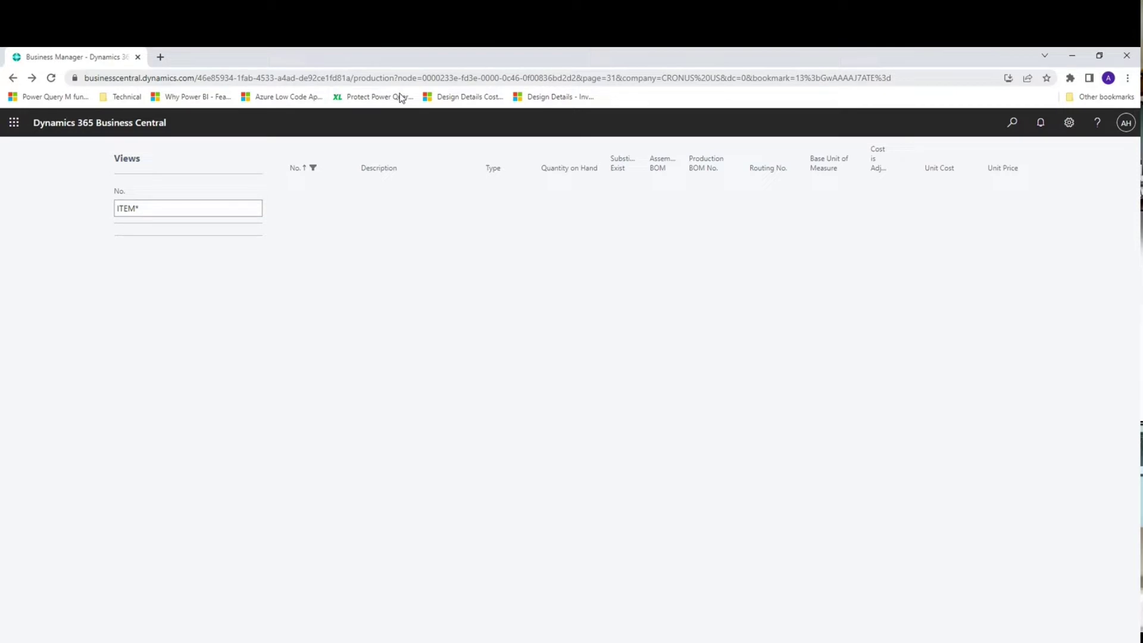
Step: Reopen the Items list in a new browser tab using the current page's address
{"action": "left_click", "coordinate": [643, 78]}
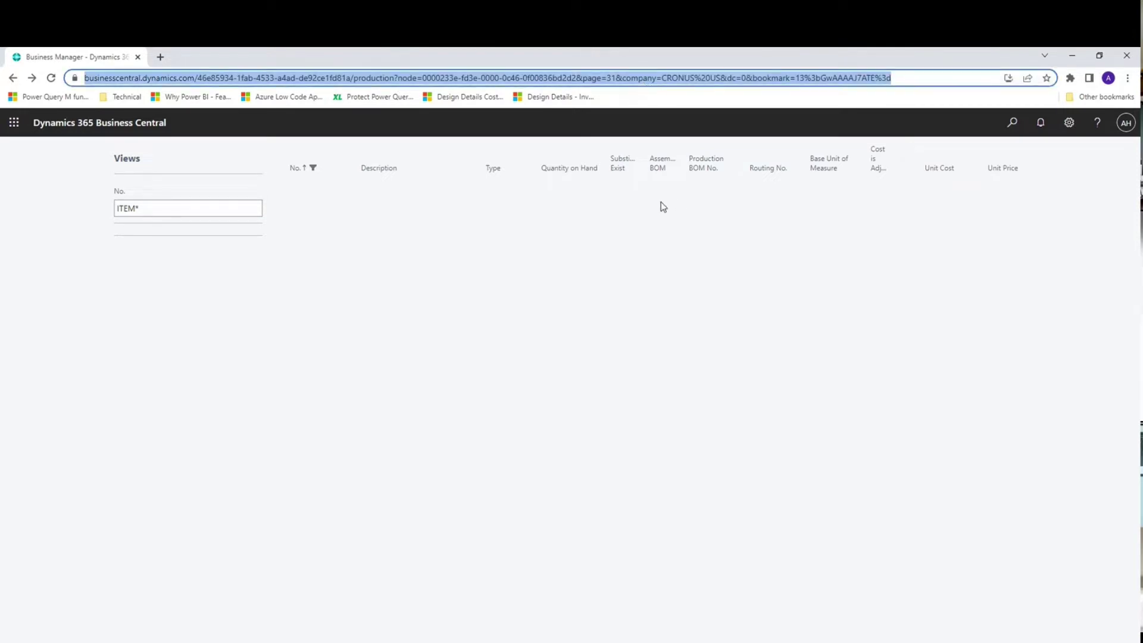
{"action": "left_click", "coordinate": [160, 57]}
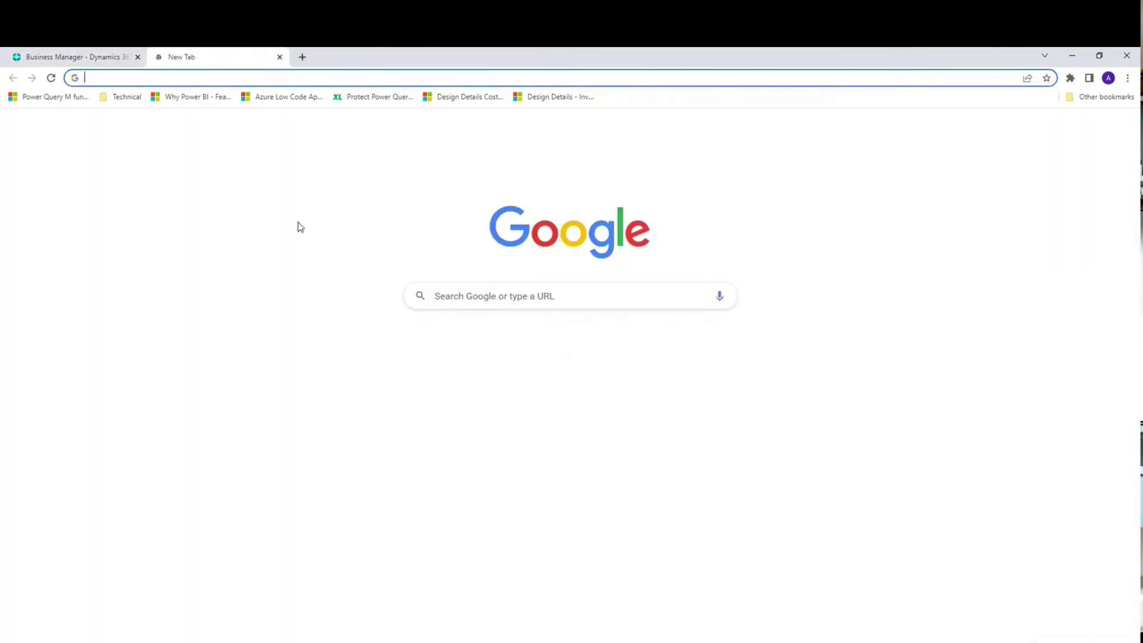
{"action": "type", "text": "https://businesscentral.dynamics.com/46e85934-1fab-4533-a4ad-de92ce1fd81a/production?node=0000233e-fd3e-0000-0c46-0f00836bd2d8&page=31&company=CRONUS%20US&dc=0&bookmark=13%3bGwAAAAJ7ATE%3d"}
{"action": "key", "text": "Return"}
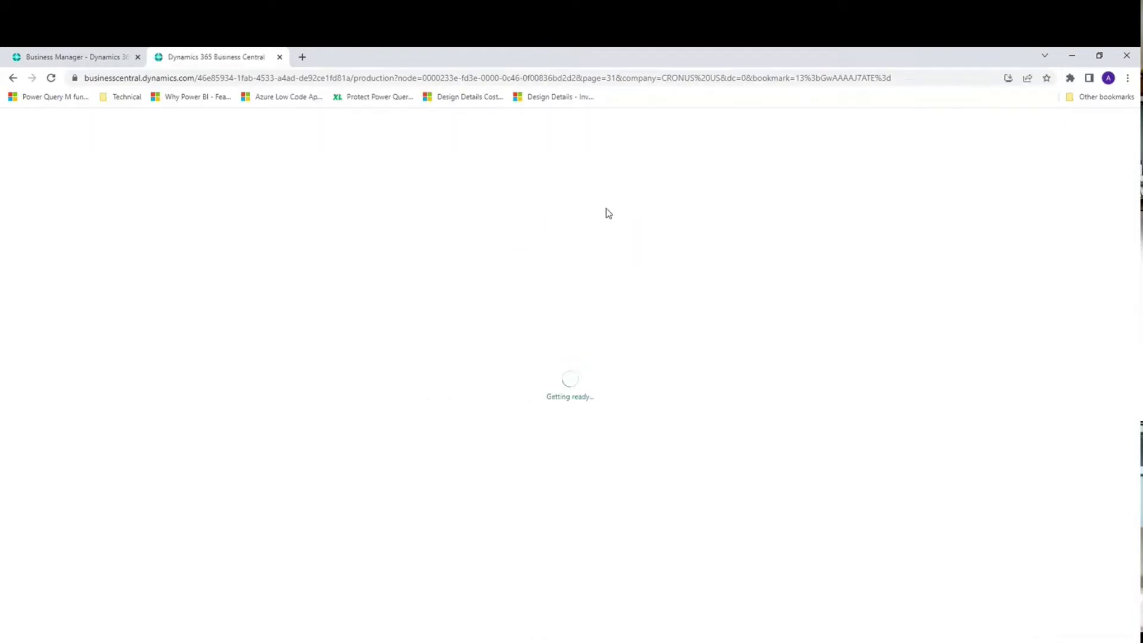
{"action": "left_click", "coordinate": [421, 77]}
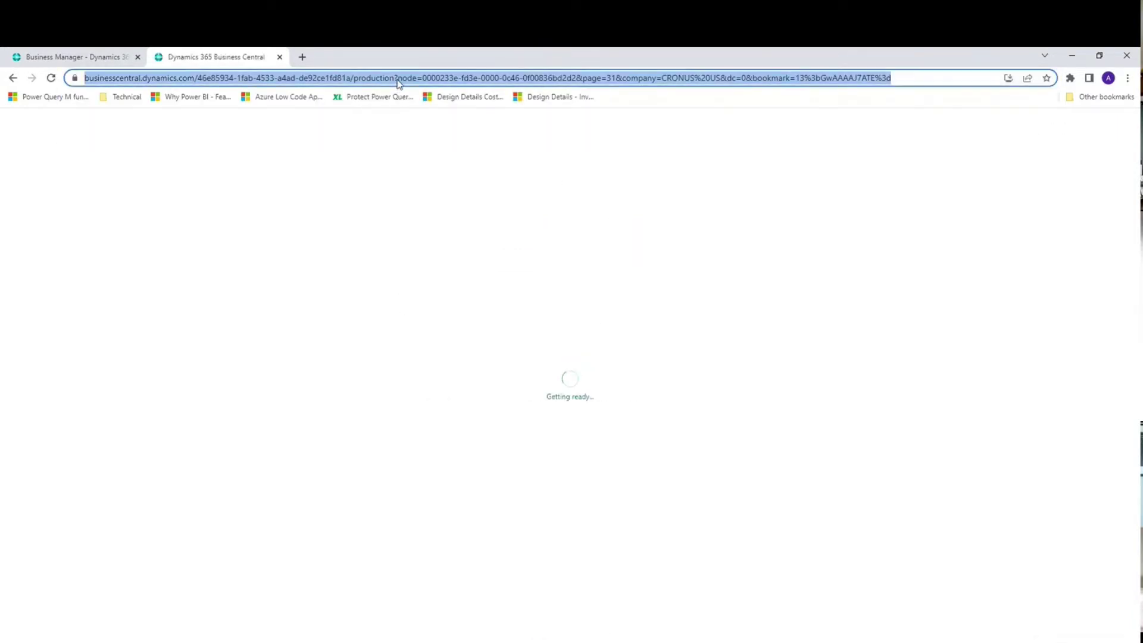
{"action": "left_click", "coordinate": [402, 78]}
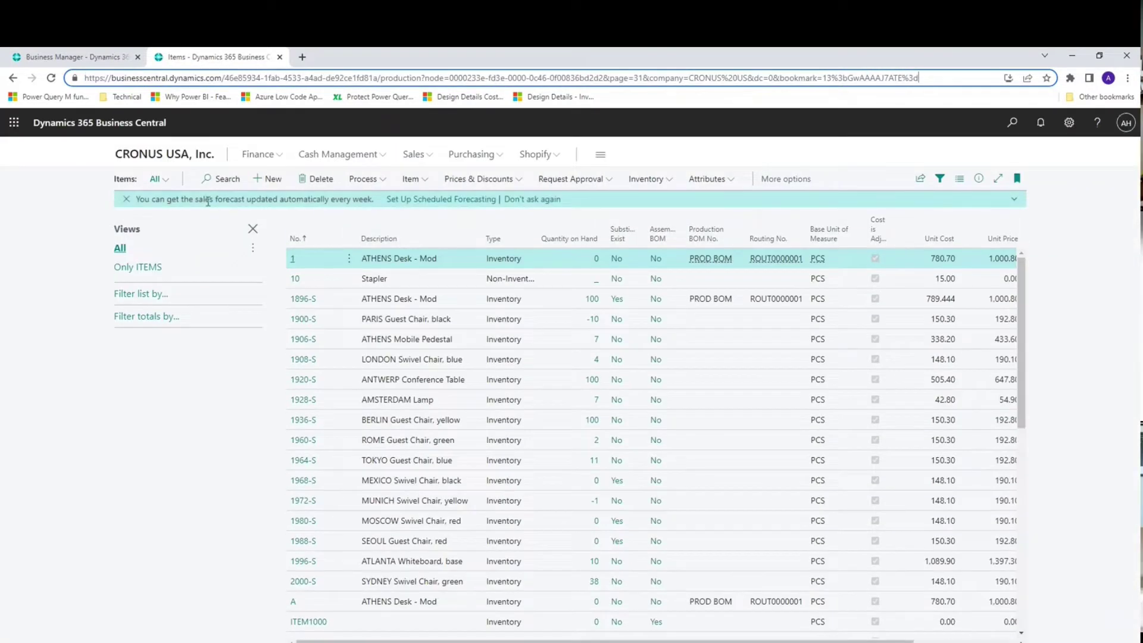
Step: Return to the Role Center, search for "pur order" and open the Purchase Orders list
{"action": "left_click", "coordinate": [159, 156]}
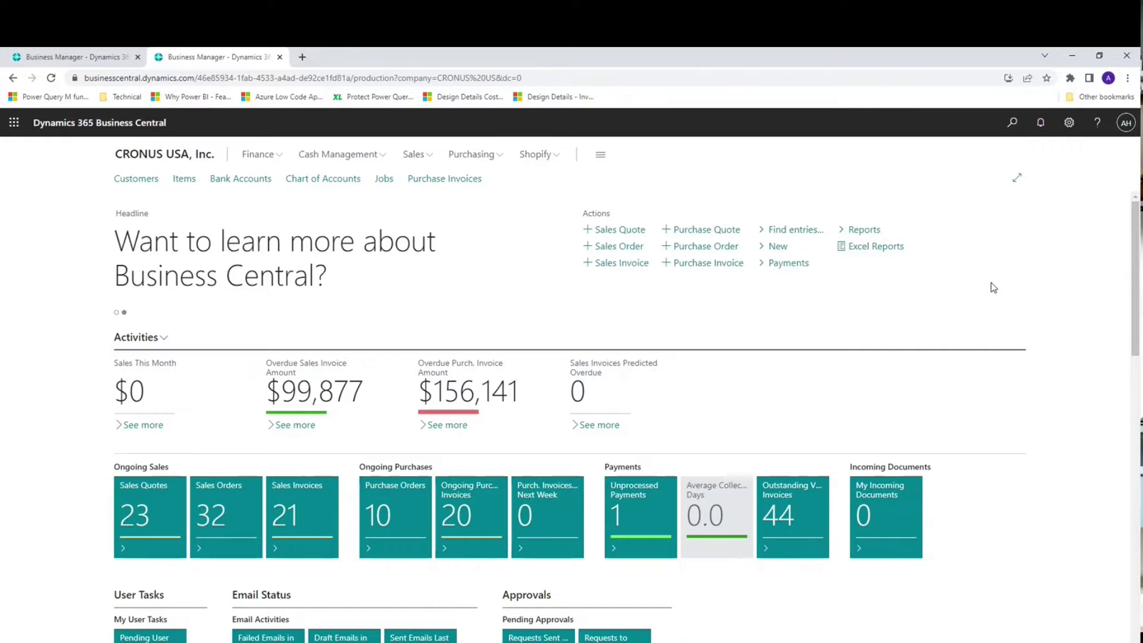
{"action": "left_click", "coordinate": [1012, 124]}
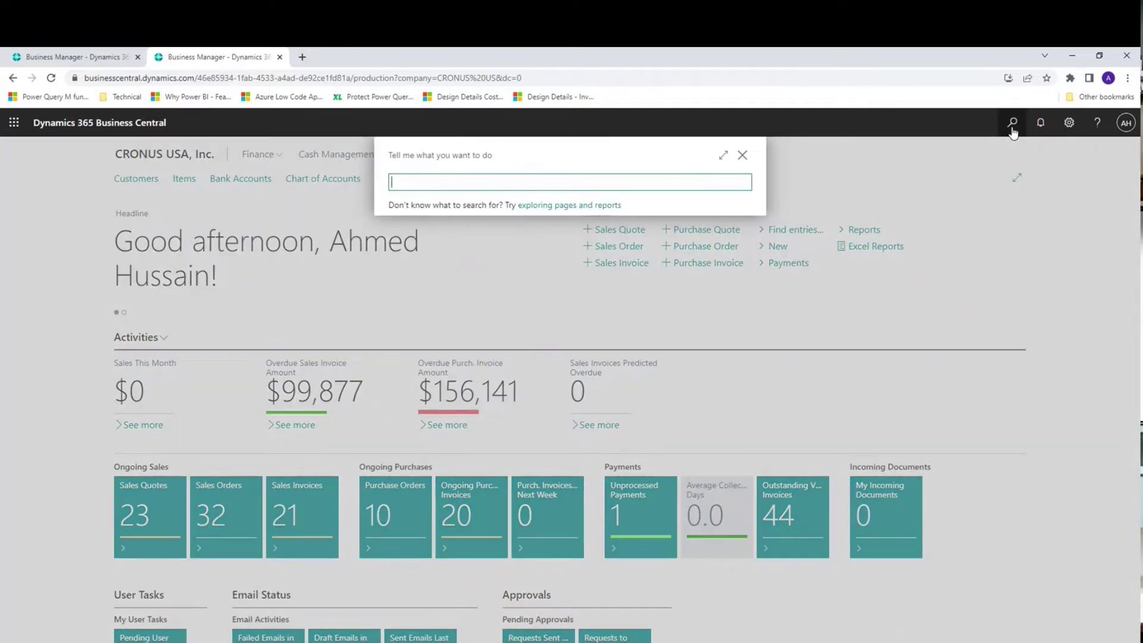
{"action": "type", "text": "pur order"}
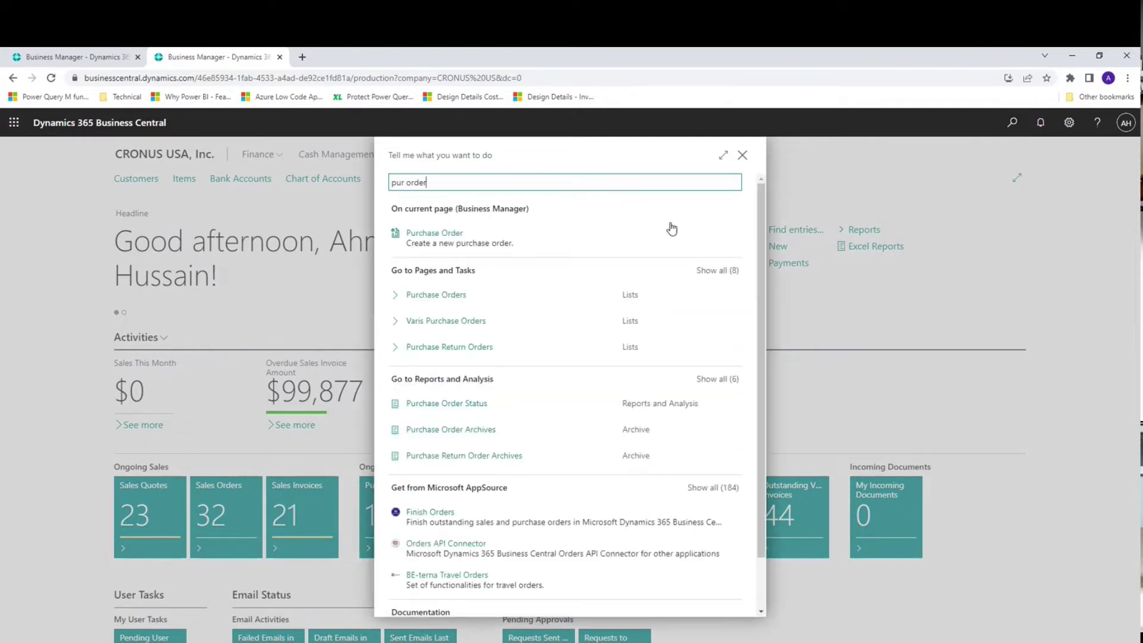
{"action": "left_click", "coordinate": [441, 296]}
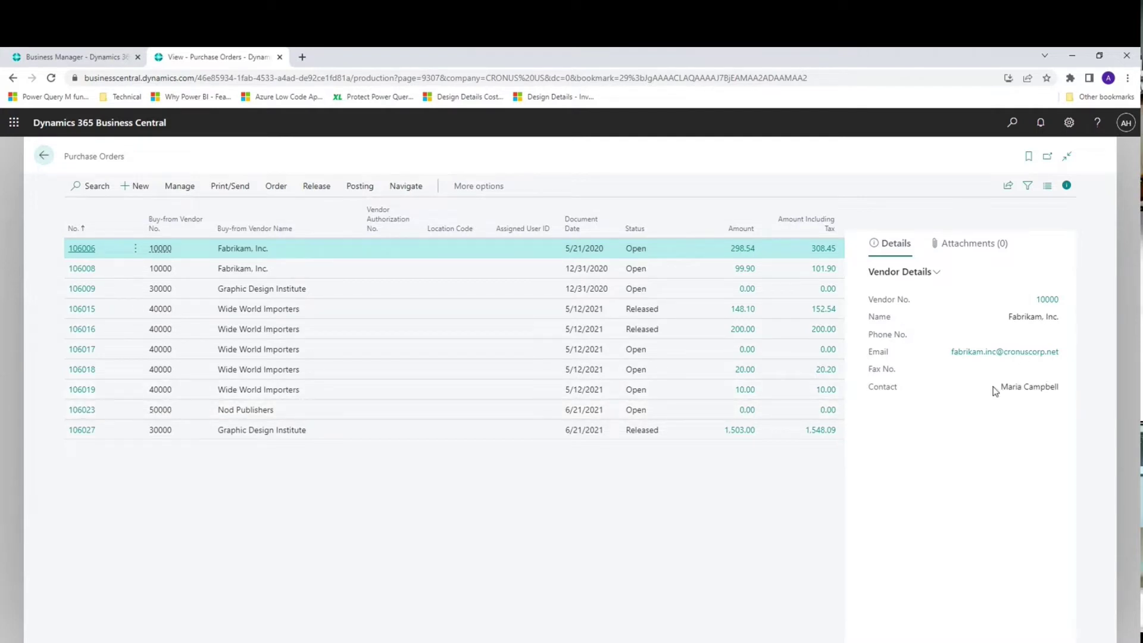
Step: Create a new purchase order, look through its vendor details and choose Test Vendor 0001 as the vendor
{"action": "left_click", "coordinate": [138, 187]}
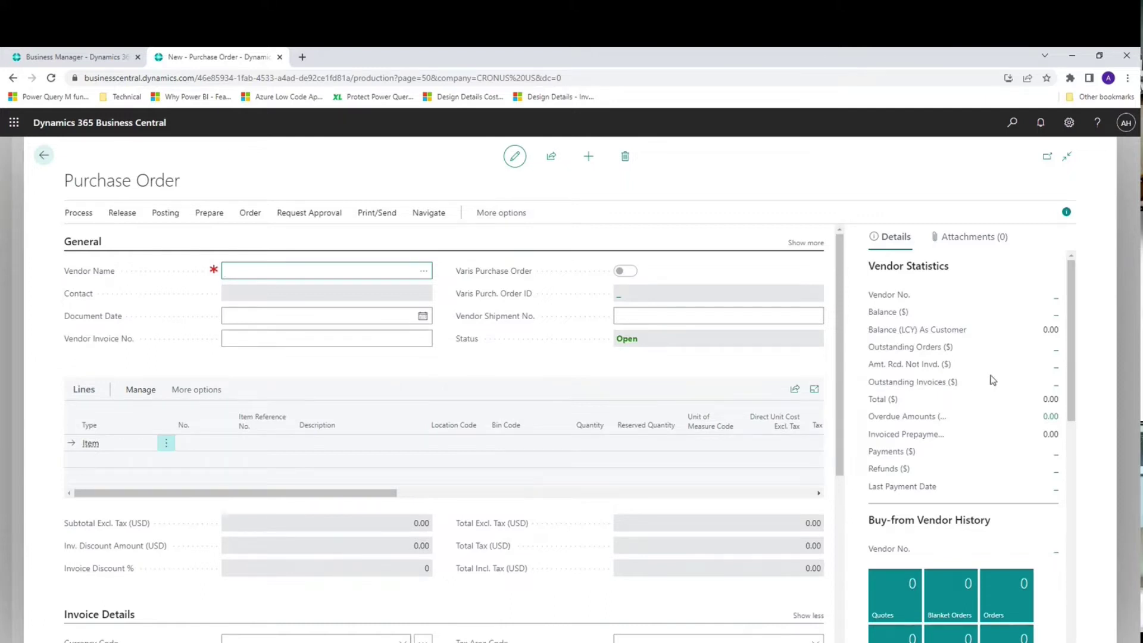
{"action": "scroll", "coordinate": [993, 377], "scroll_direction": "down", "scroll_amount": 3}
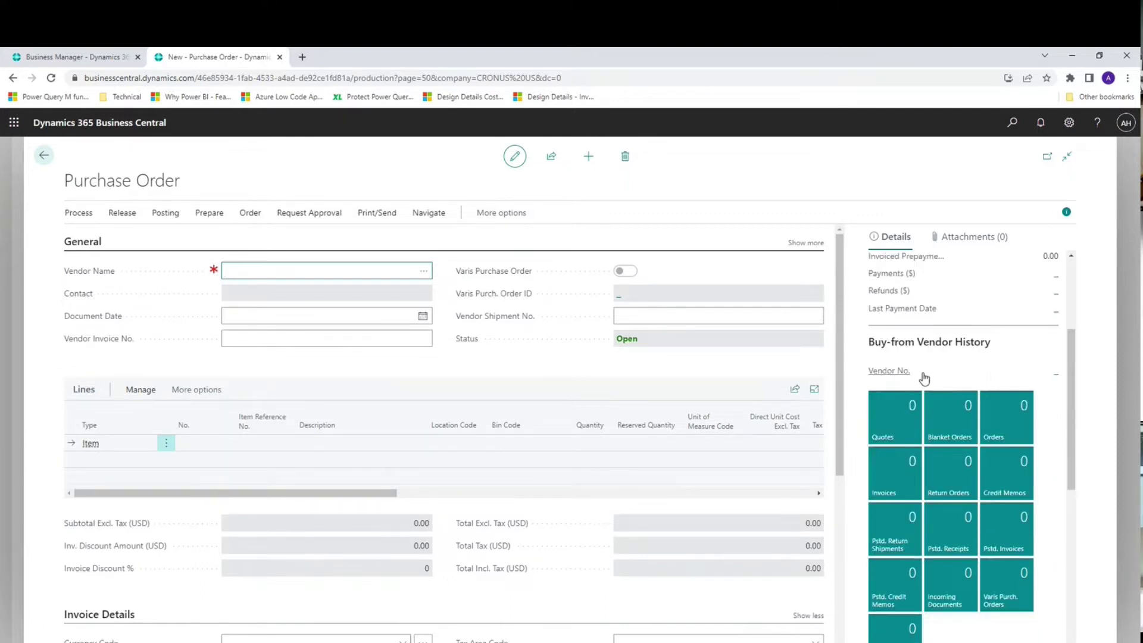
{"action": "scroll", "coordinate": [947, 589], "scroll_direction": "down", "scroll_amount": 1}
{"action": "scroll", "coordinate": [946, 589], "scroll_direction": "down", "scroll_amount": 1}
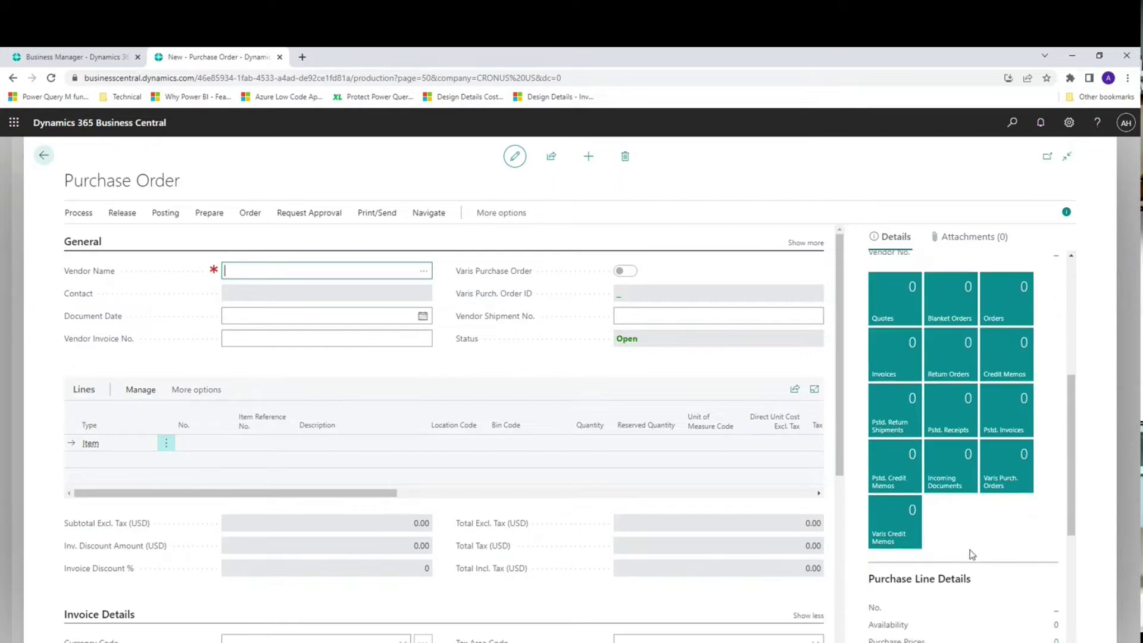
{"action": "left_click", "coordinate": [422, 274]}
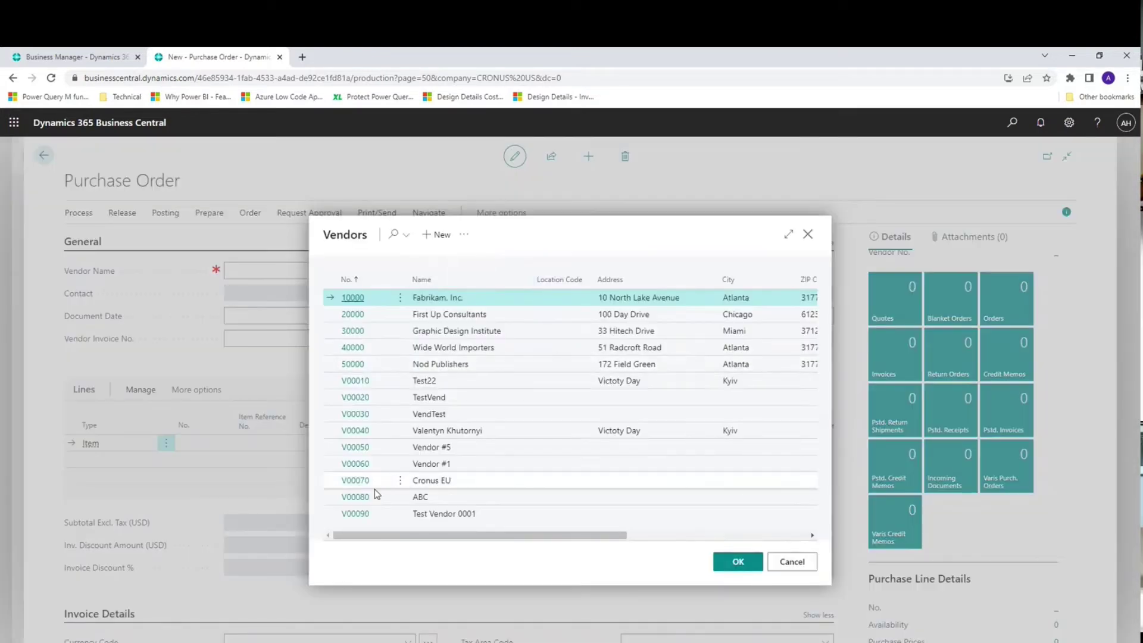
{"action": "left_click", "coordinate": [362, 515]}
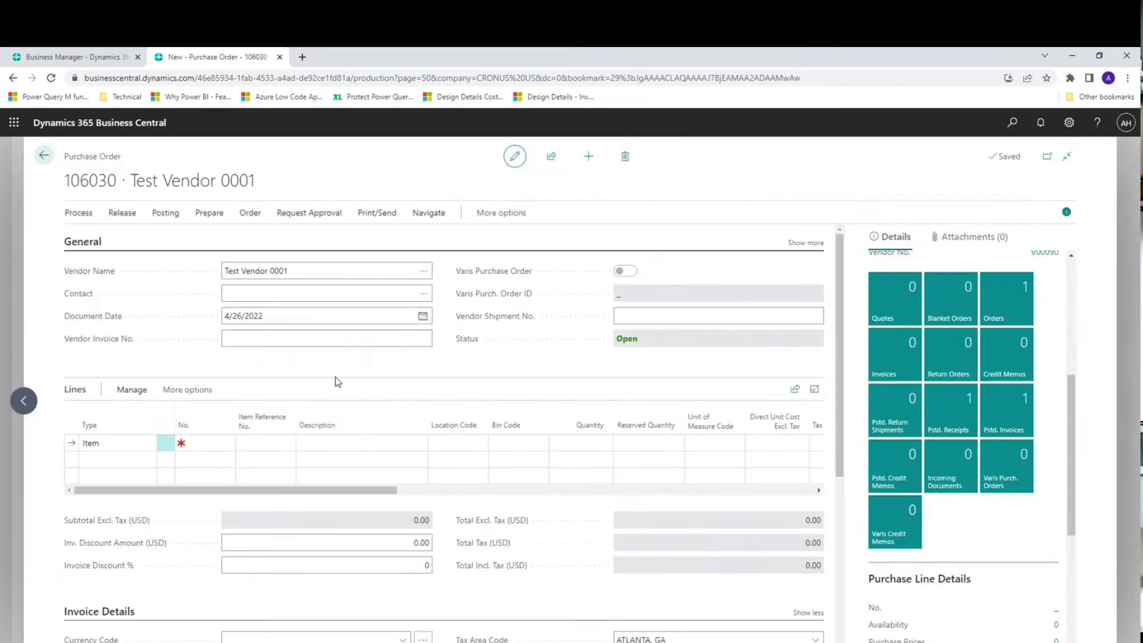
Step: Look up "1025" on the first order line and select ITEM1025, Test Item 0001
{"action": "left_click", "coordinate": [234, 440]}
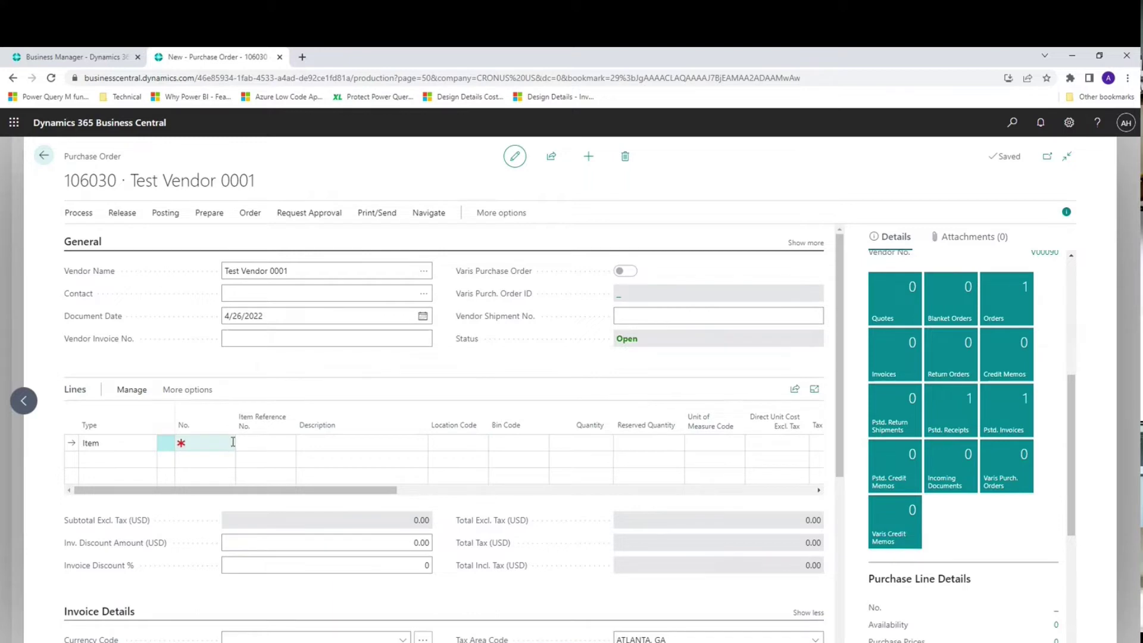
{"action": "left_click", "coordinate": [228, 444]}
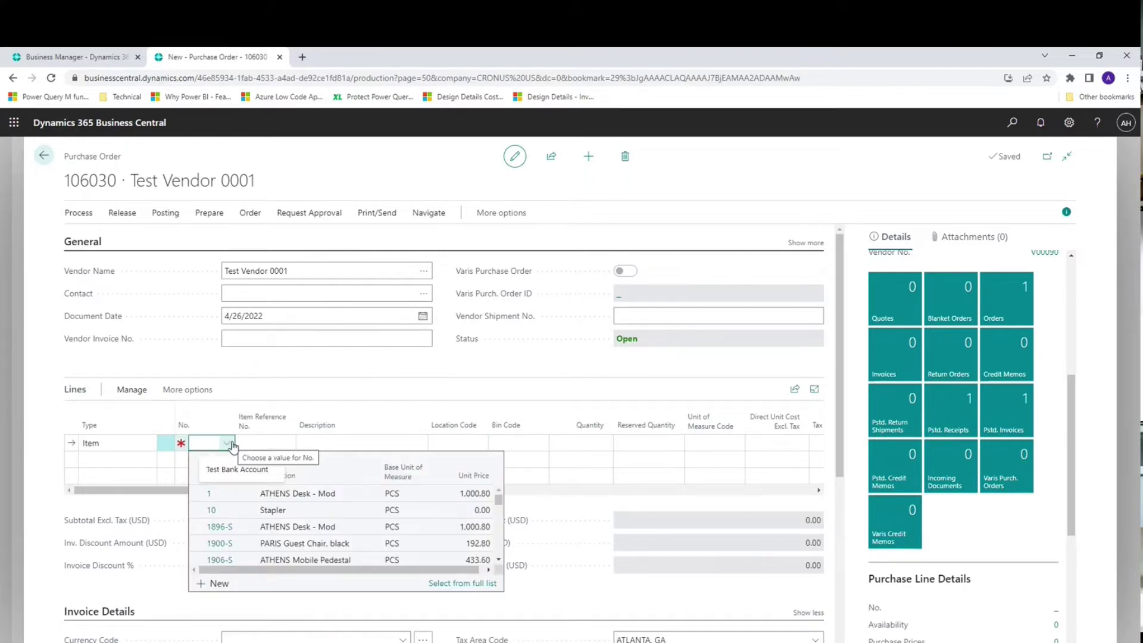
{"action": "type", "text": "1025"}
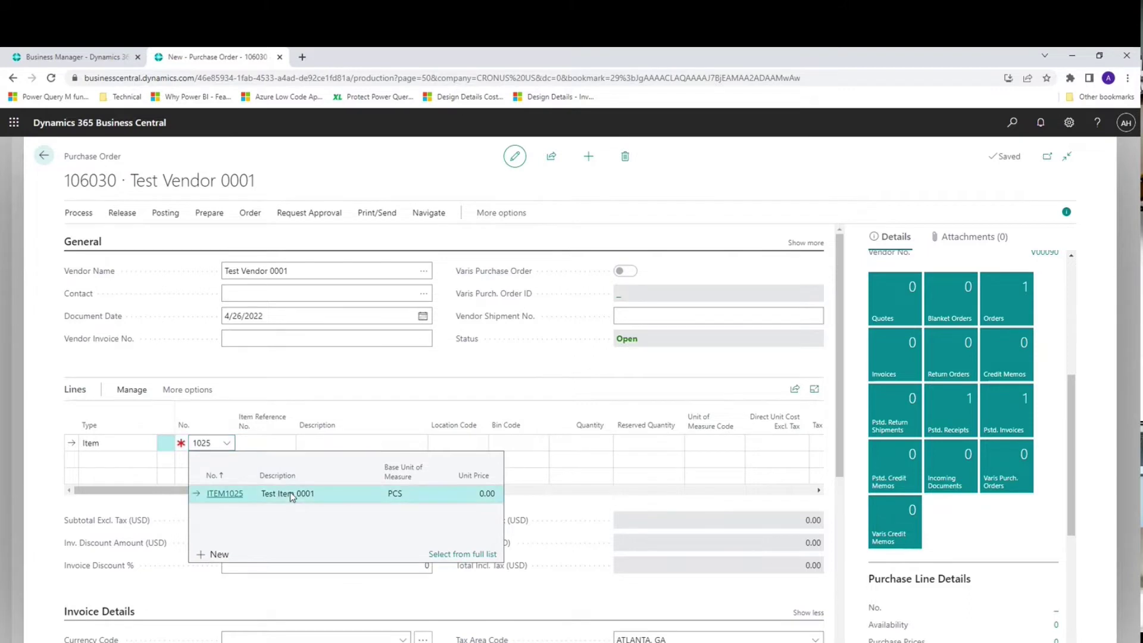
{"action": "left_click", "coordinate": [290, 493]}
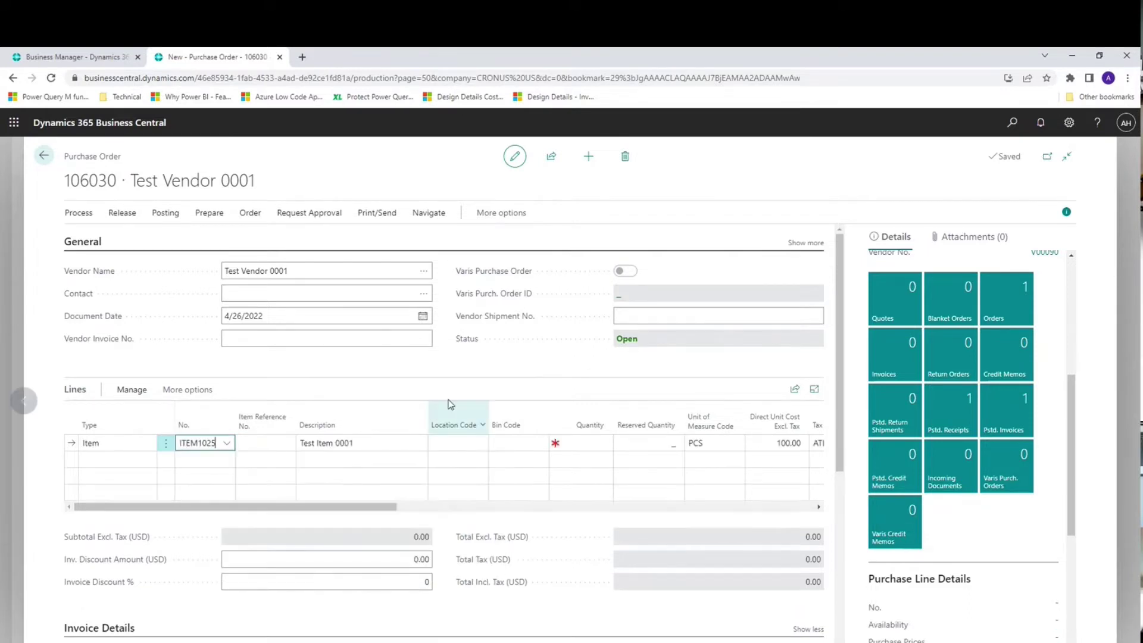
Step: Set the description of the ITEM1025 order line to "Second purchase"
{"action": "key", "text": "Tab"}
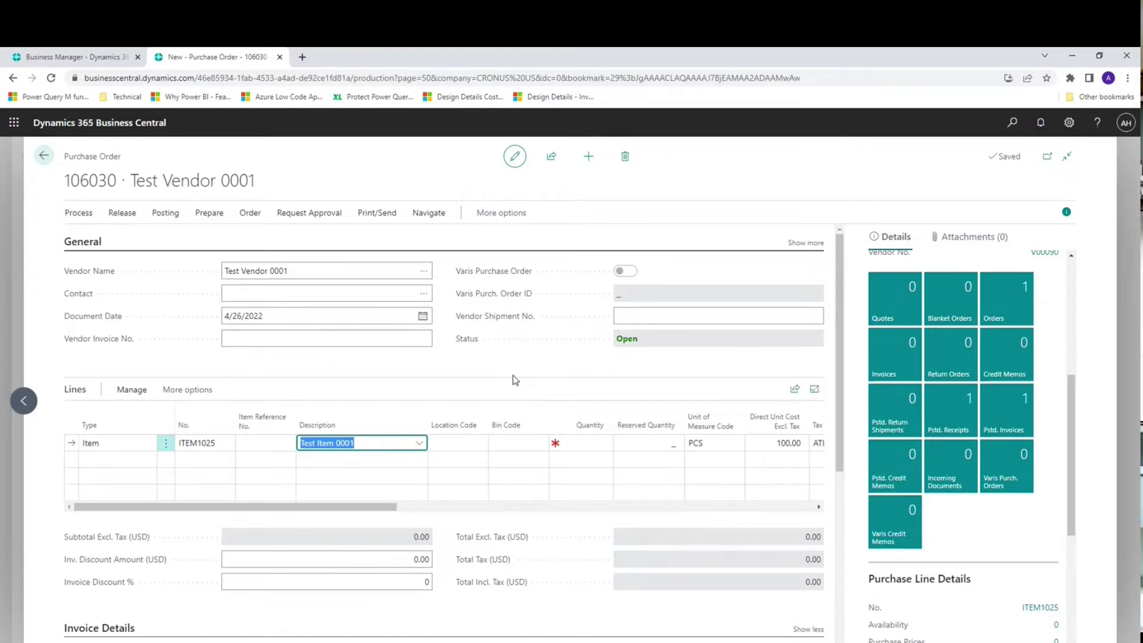
{"action": "type", "text": "Second purchase"}
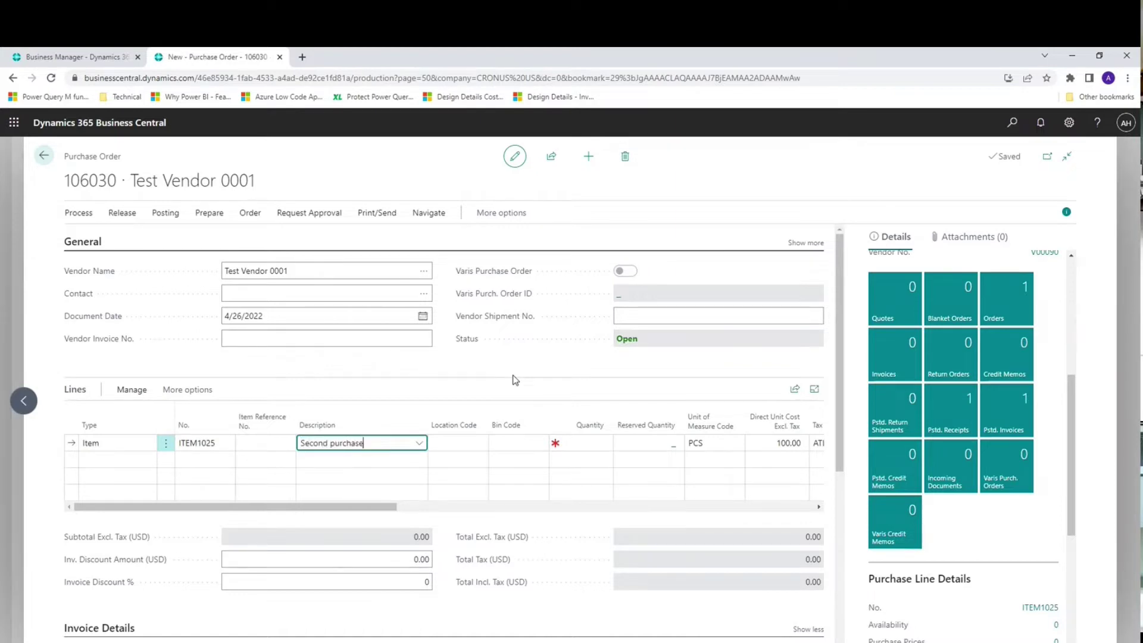
{"action": "key", "text": "Tab"}
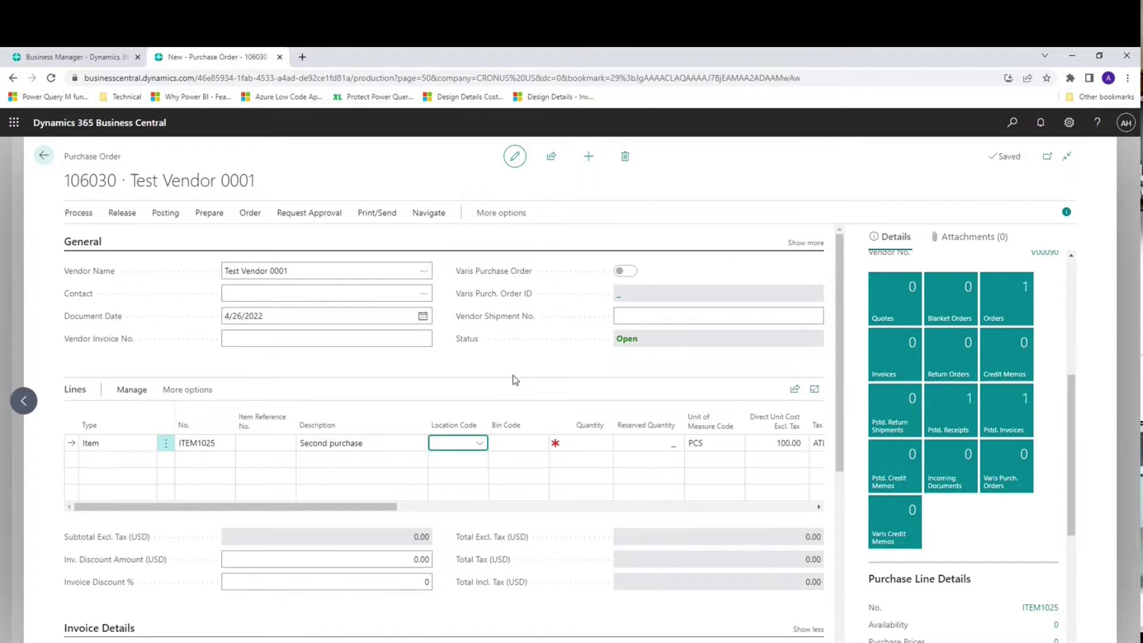
Step: Set the location code of the ITEM1025 order line to BLUE
{"action": "left_click", "coordinate": [480, 448]}
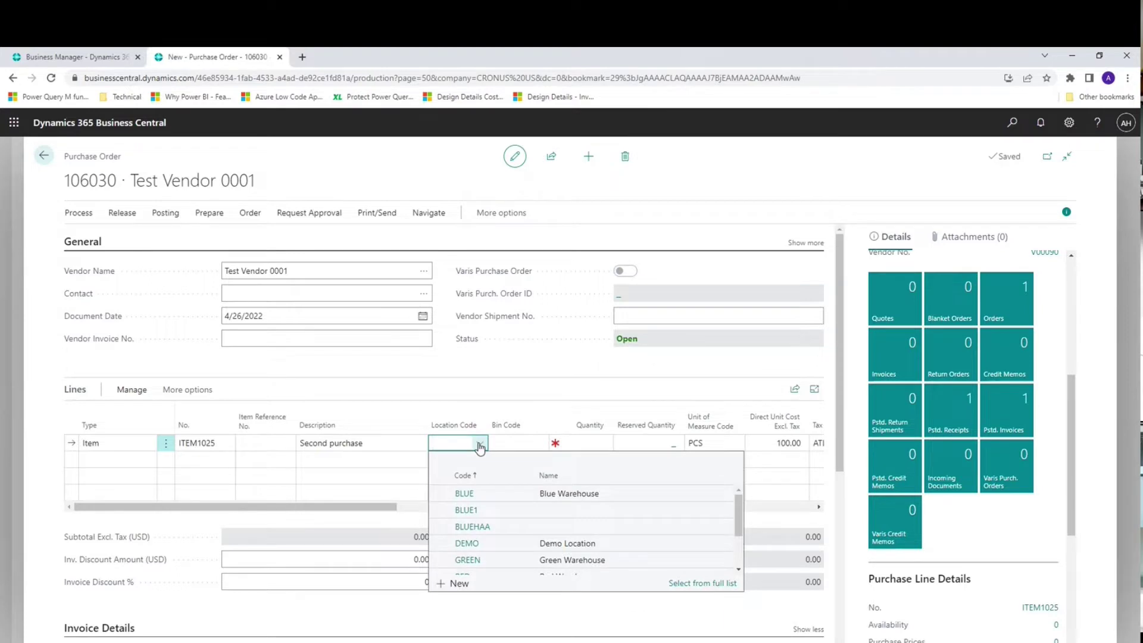
{"action": "left_click", "coordinate": [468, 493]}
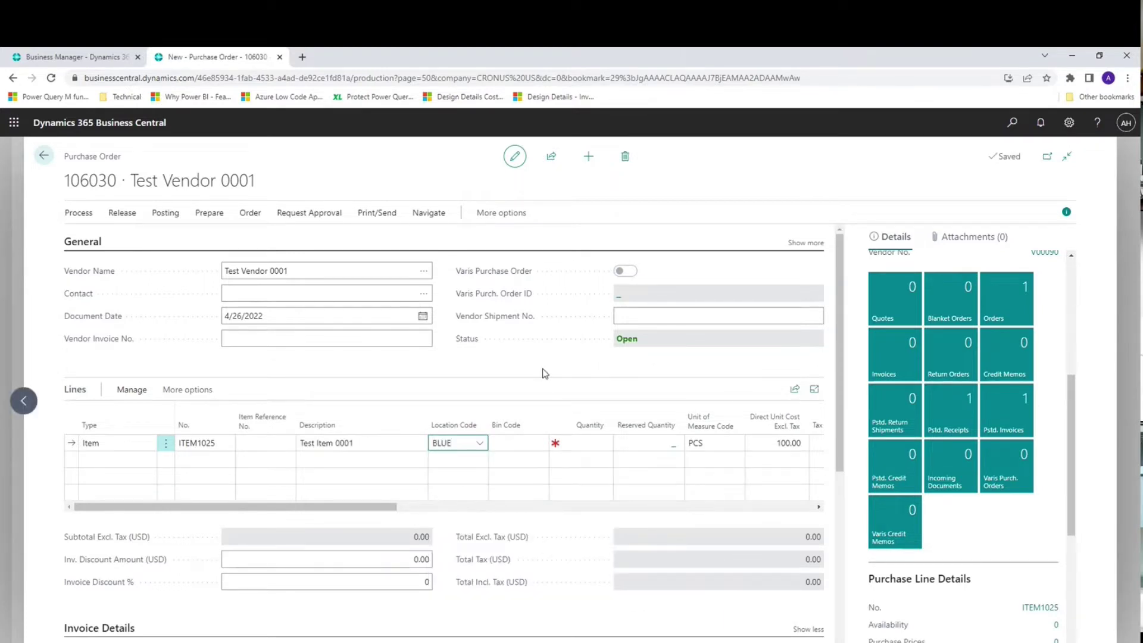
{"action": "key", "text": "Tab"}
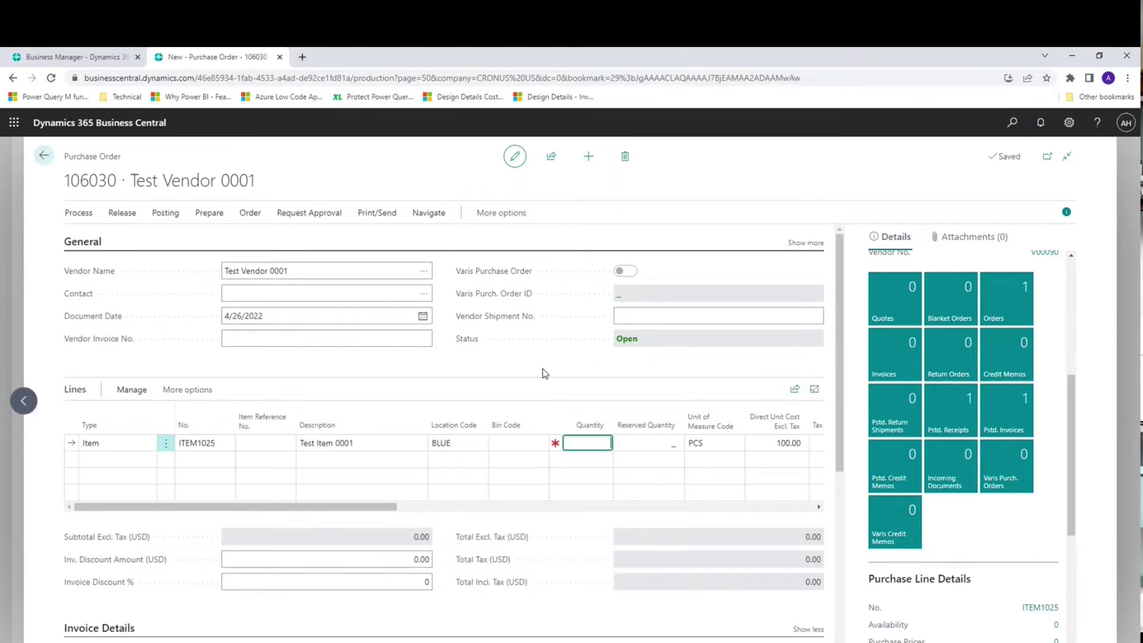
Step: Set the quantity of the ITEM1025 order line to 1
{"action": "type", "text": "1"}
{"action": "key", "text": "Tab"}
{"action": "key", "text": "Tab"}
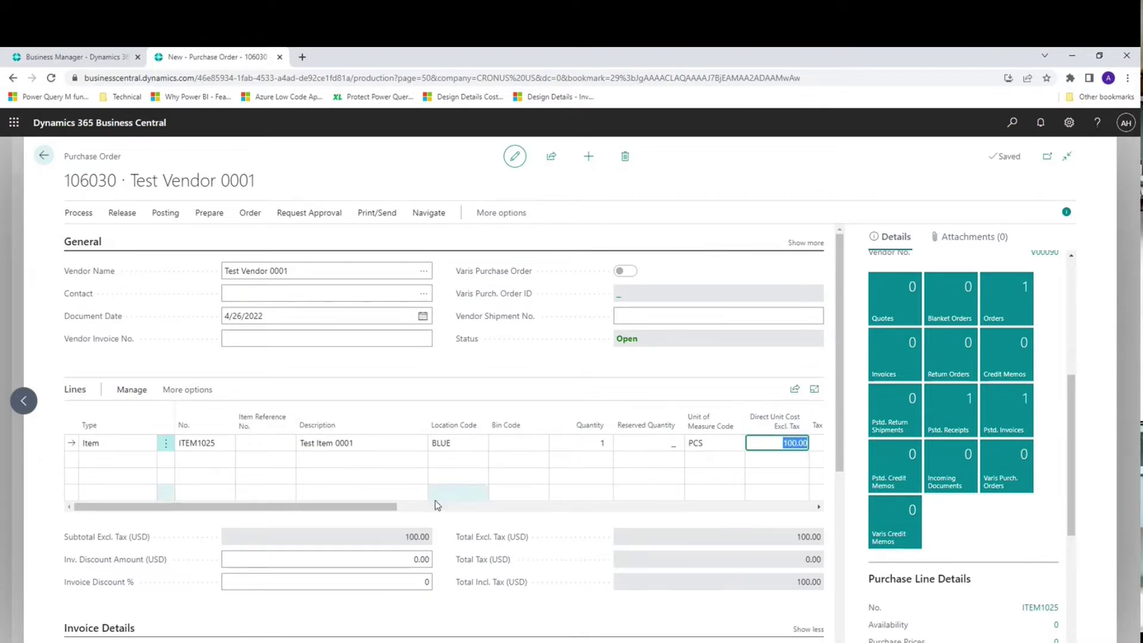
Step: Review the order line's tax, amount and receiving columns, the Invoice Details section and the Vendor Invoice No. field
{"action": "left_click_drag", "start_coordinate": [394, 509], "coordinate": [583, 510]}
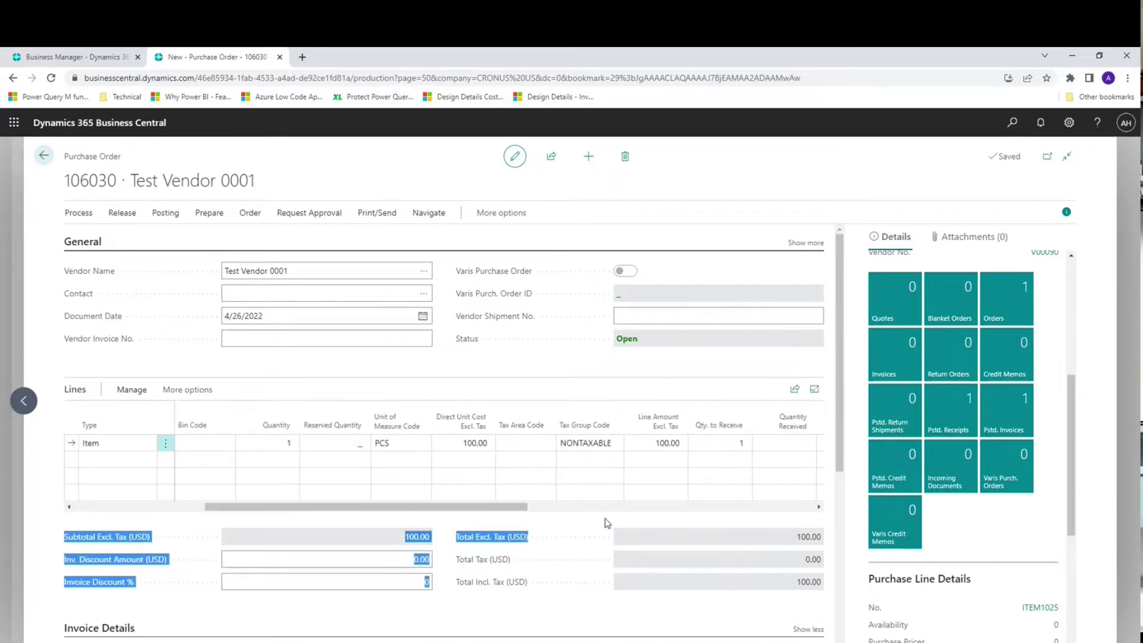
{"action": "scroll", "coordinate": [605, 518], "scroll_direction": "down", "scroll_amount": 2}
{"action": "scroll", "coordinate": [605, 518], "scroll_direction": "down", "scroll_amount": 3}
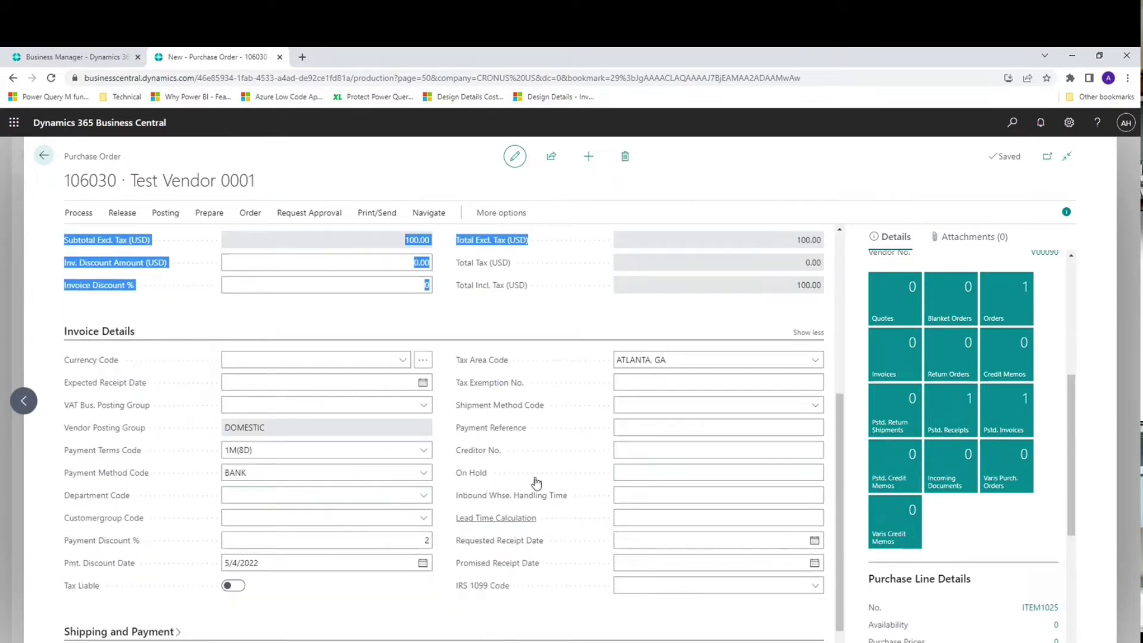
{"action": "scroll", "coordinate": [542, 474], "scroll_direction": "down", "scroll_amount": 1}
{"action": "scroll", "coordinate": [541, 475], "scroll_direction": "up", "scroll_amount": 6}
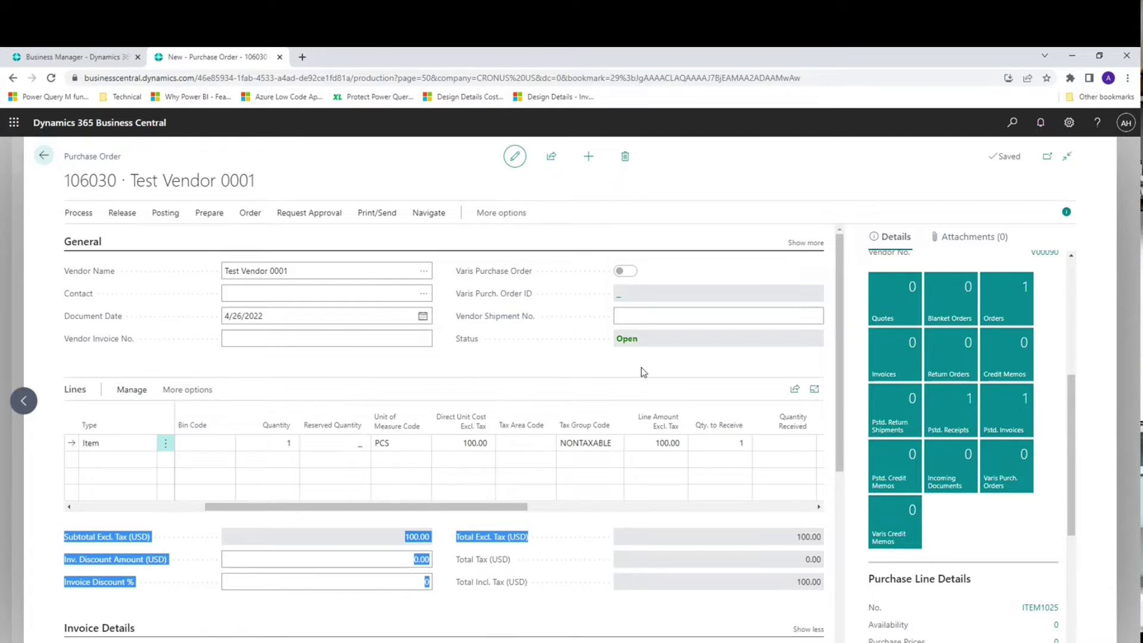
{"action": "left_click", "coordinate": [237, 340]}
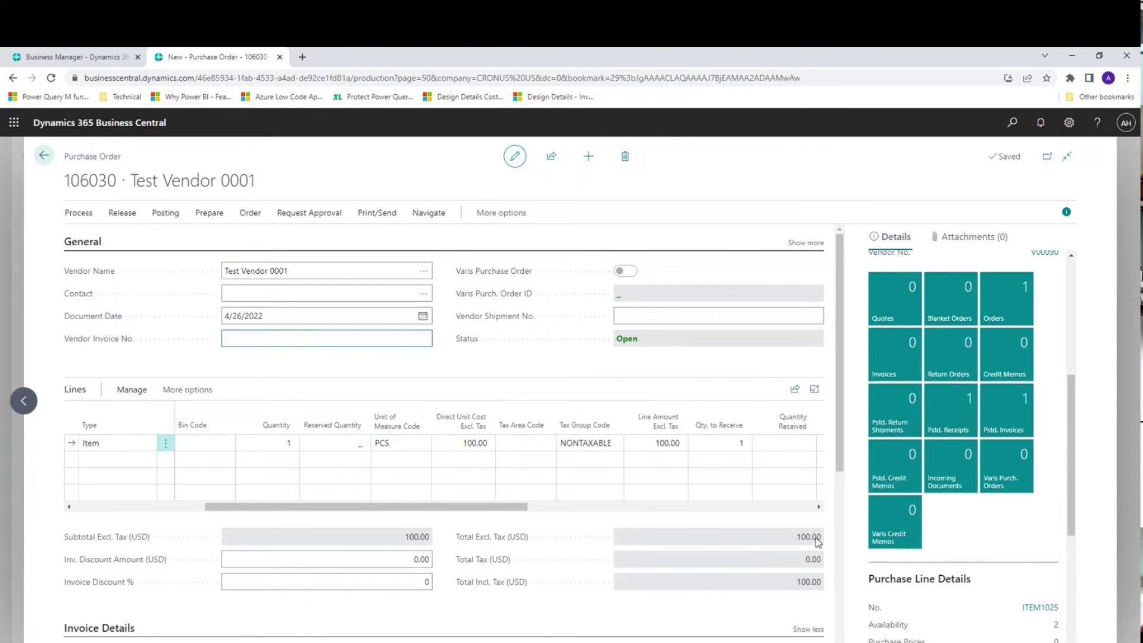
{"action": "left_click_drag", "start_coordinate": [497, 507], "coordinate": [322, 503]}
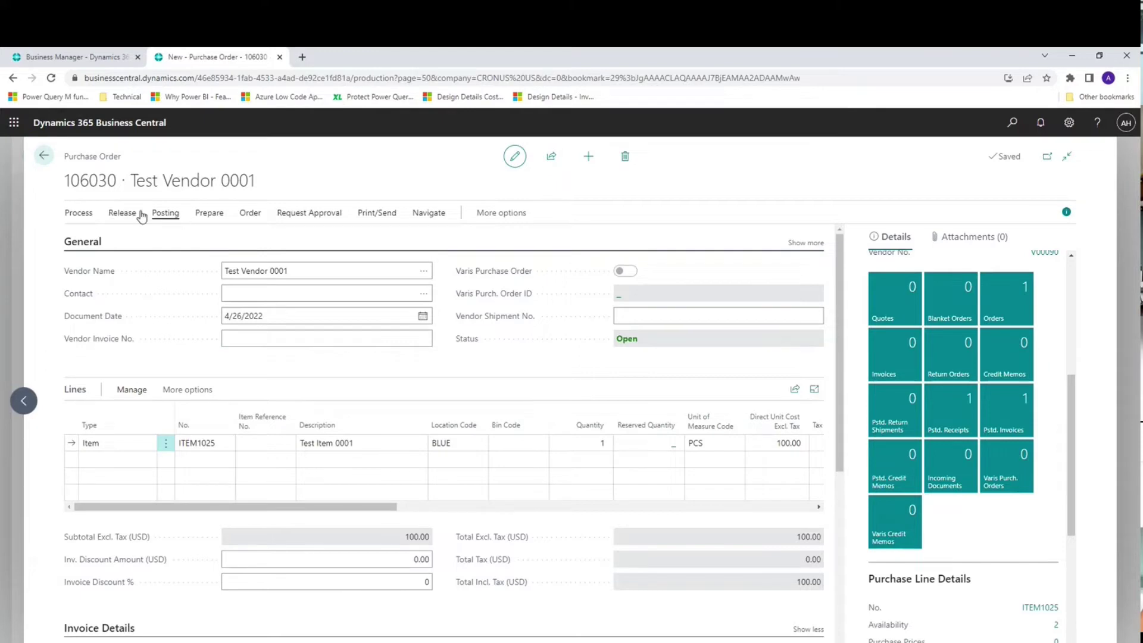
Step: Post the purchase order with the Receive option only
{"action": "left_click", "coordinate": [164, 215]}
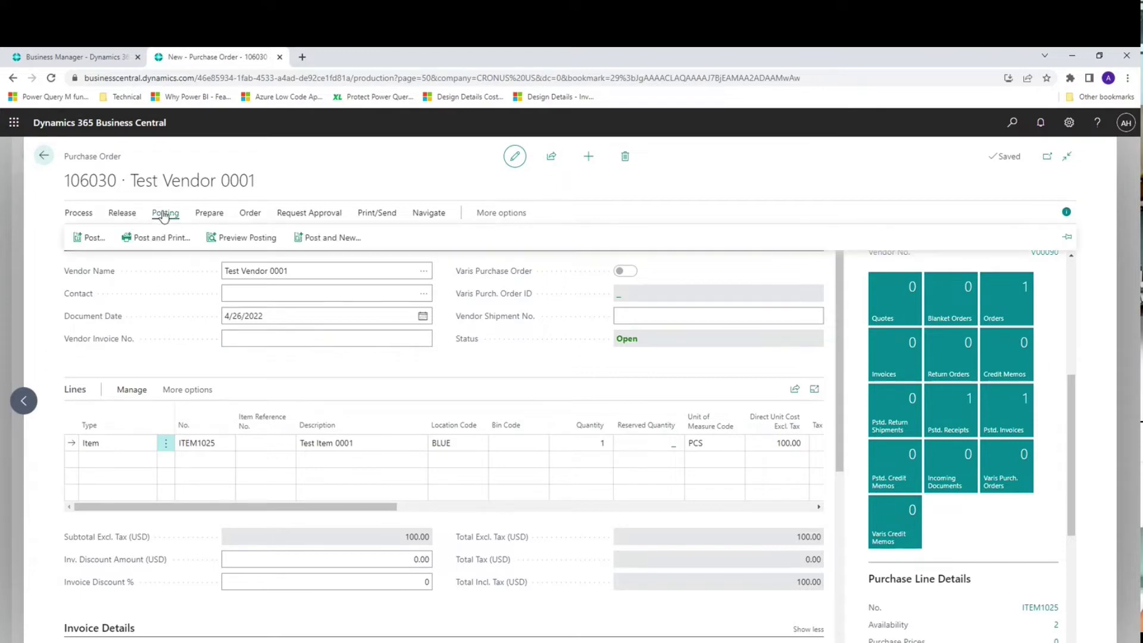
{"action": "left_click", "coordinate": [91, 244]}
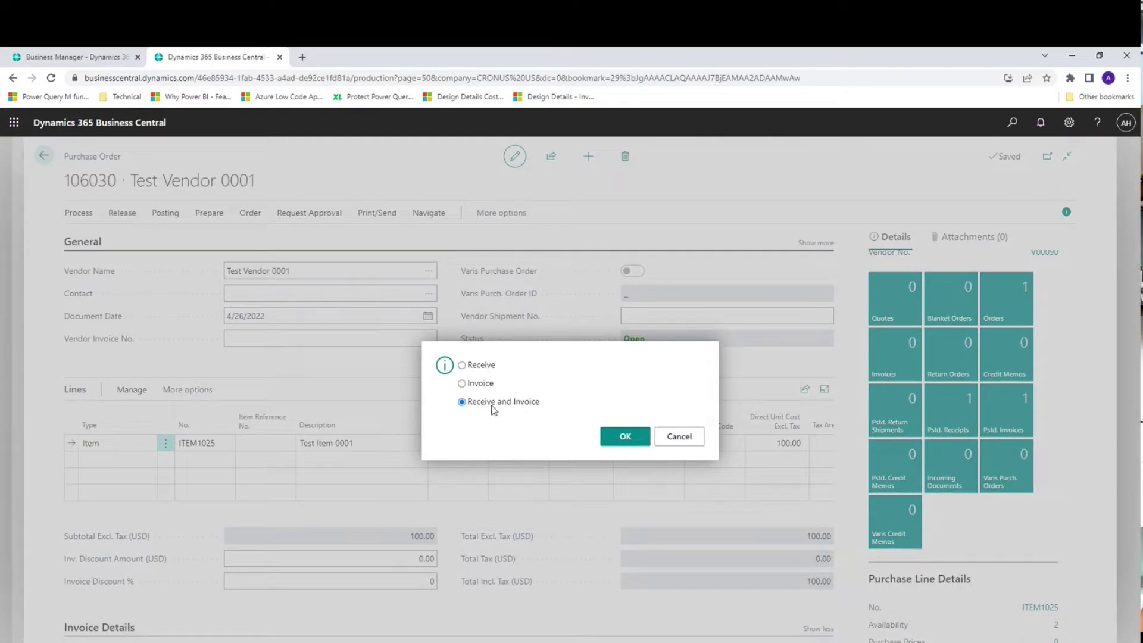
{"action": "left_click", "coordinate": [466, 366]}
{"action": "left_click", "coordinate": [623, 437]}
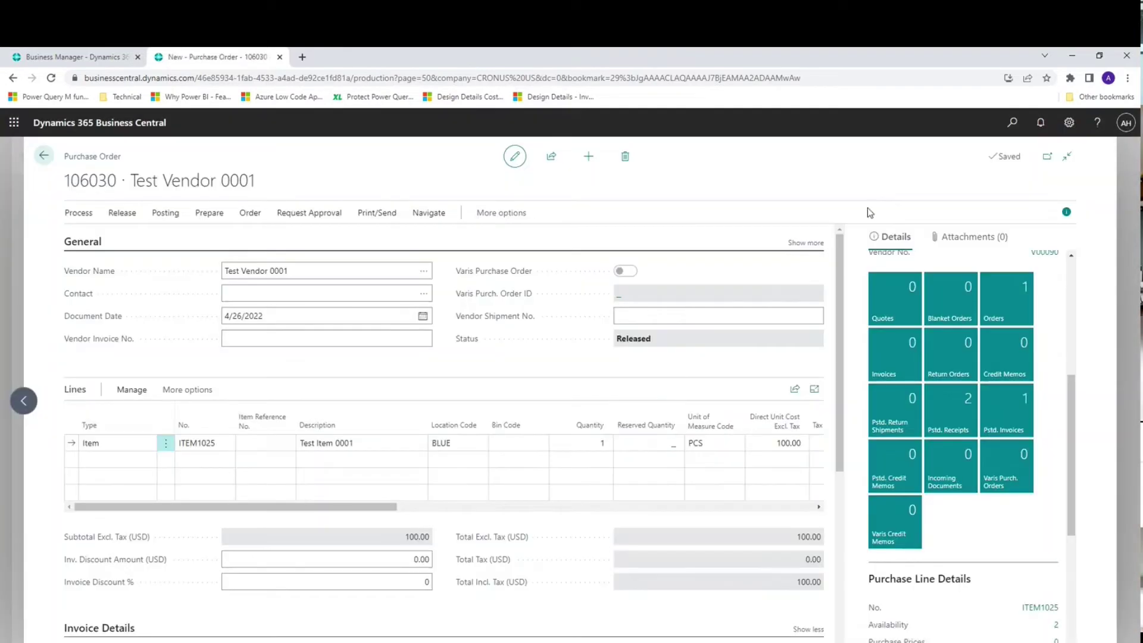
Step: Look up the Items list by searching for "item", hide its views and filters, and expand it to full width
{"action": "left_click", "coordinate": [1011, 123]}
{"action": "type", "text": "item"}
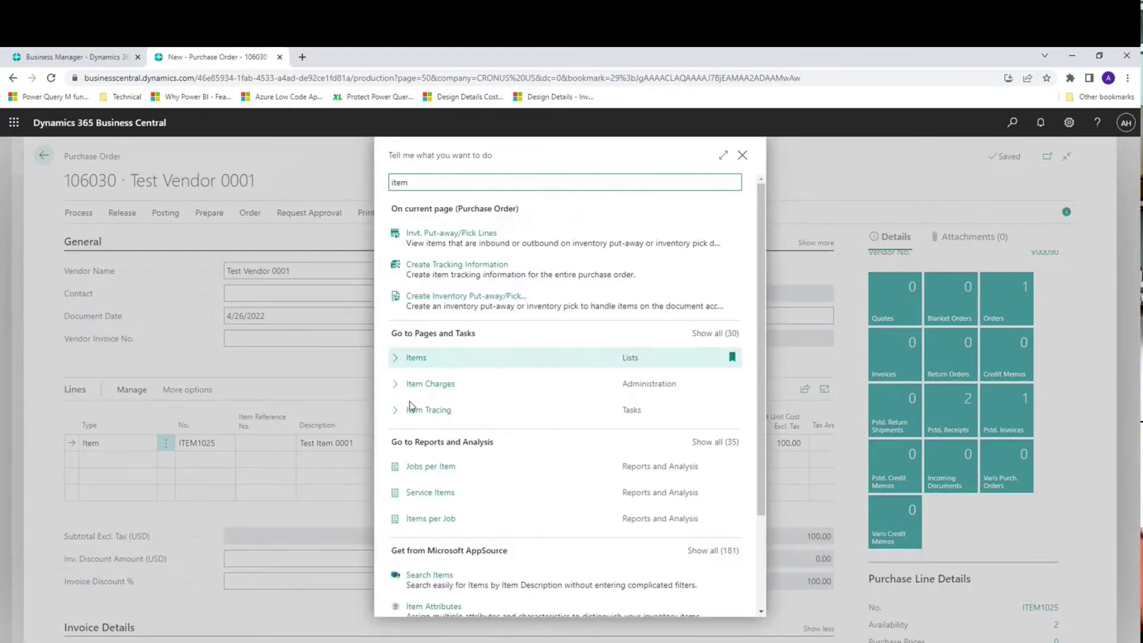
{"action": "left_click", "coordinate": [421, 357]}
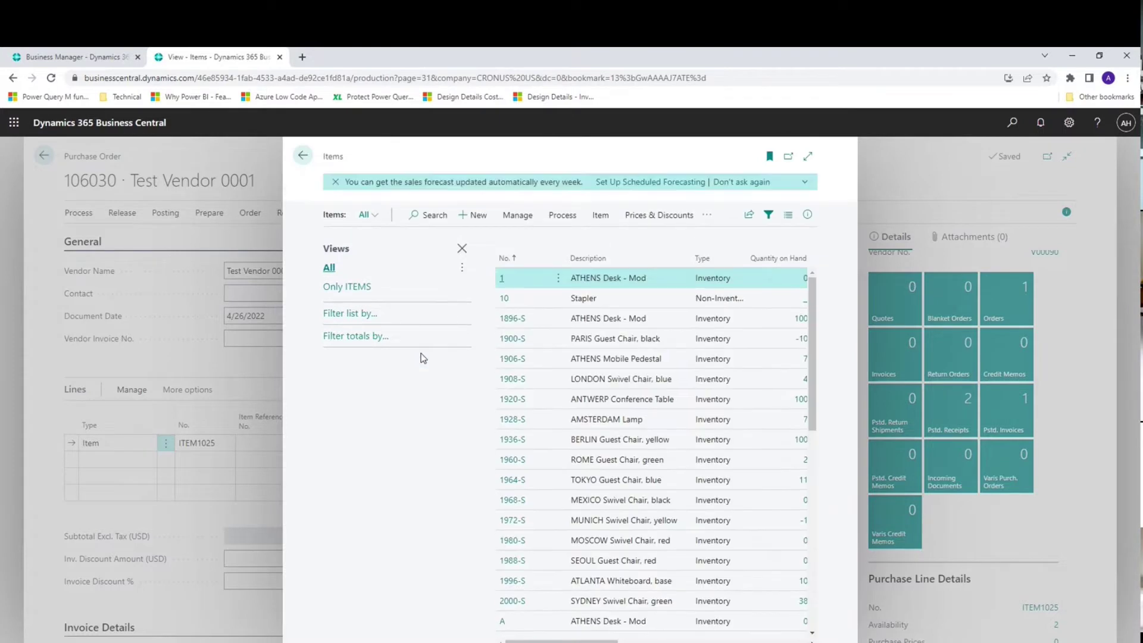
{"action": "left_click", "coordinate": [461, 250]}
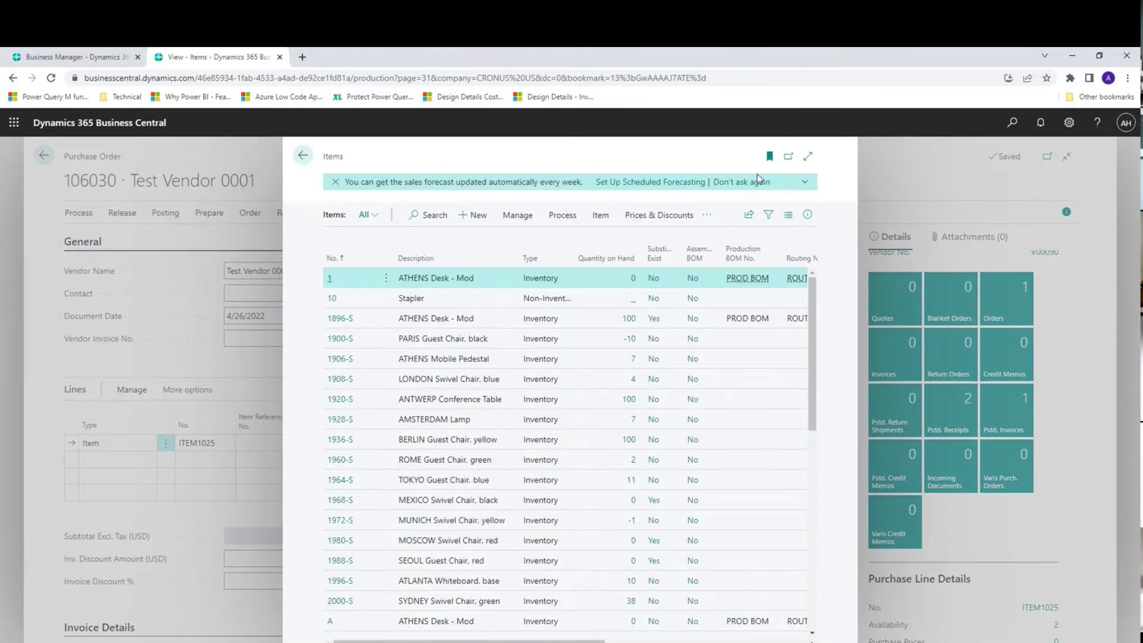
{"action": "left_click", "coordinate": [808, 156]}
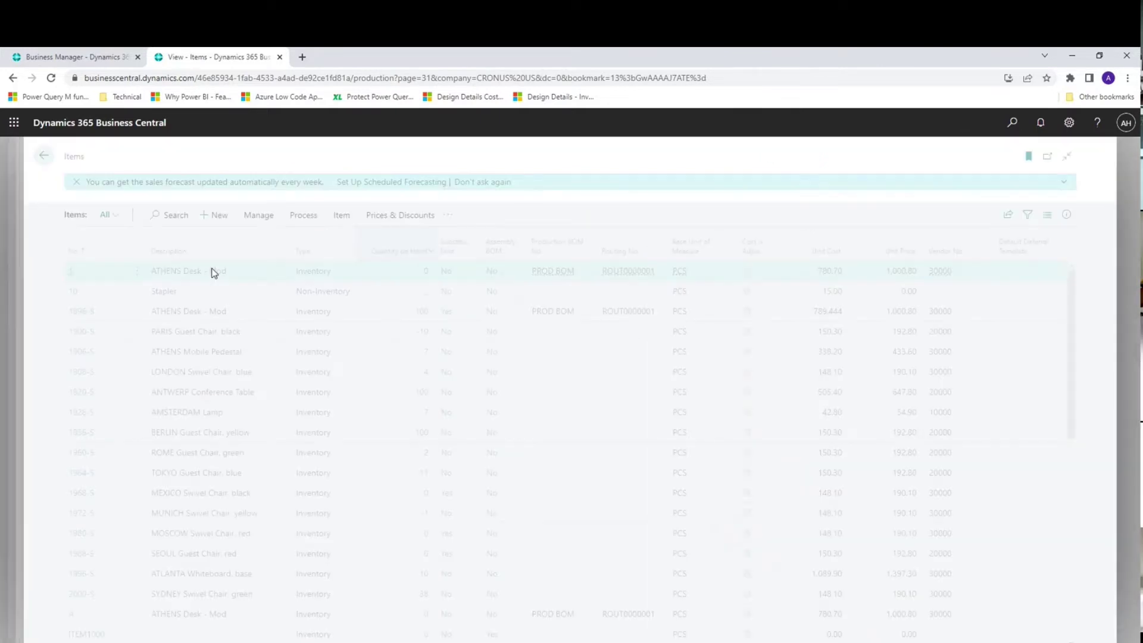
Step: Search the items for "1025", examine the ledger entries behind its quantity on hand, and return to the purchase order
{"action": "left_click", "coordinate": [172, 215]}
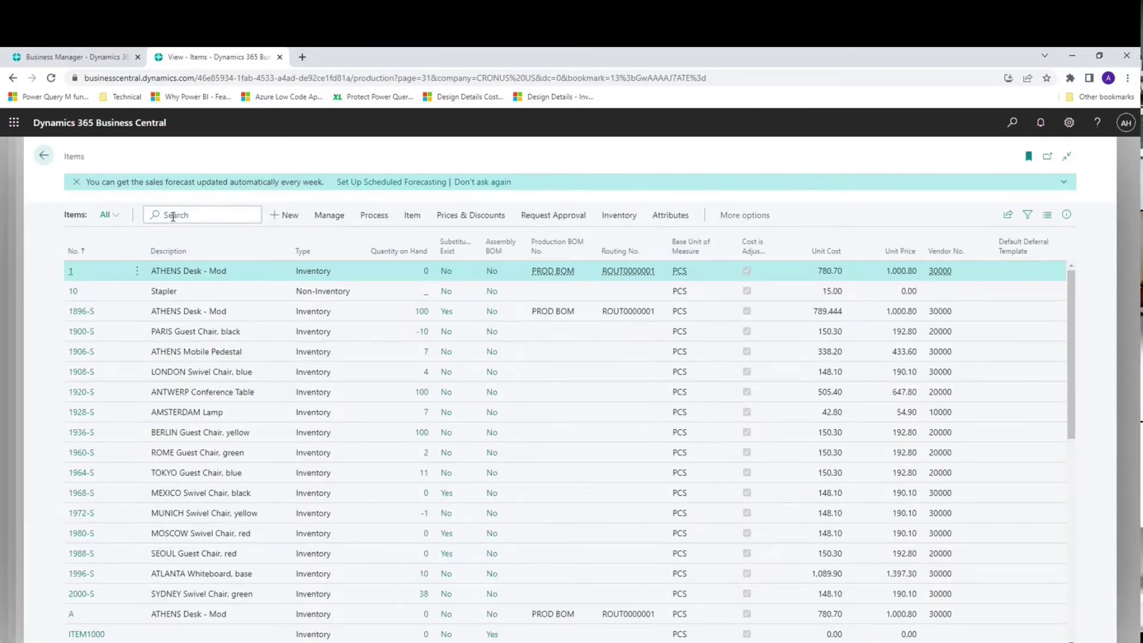
{"action": "type", "text": "1025"}
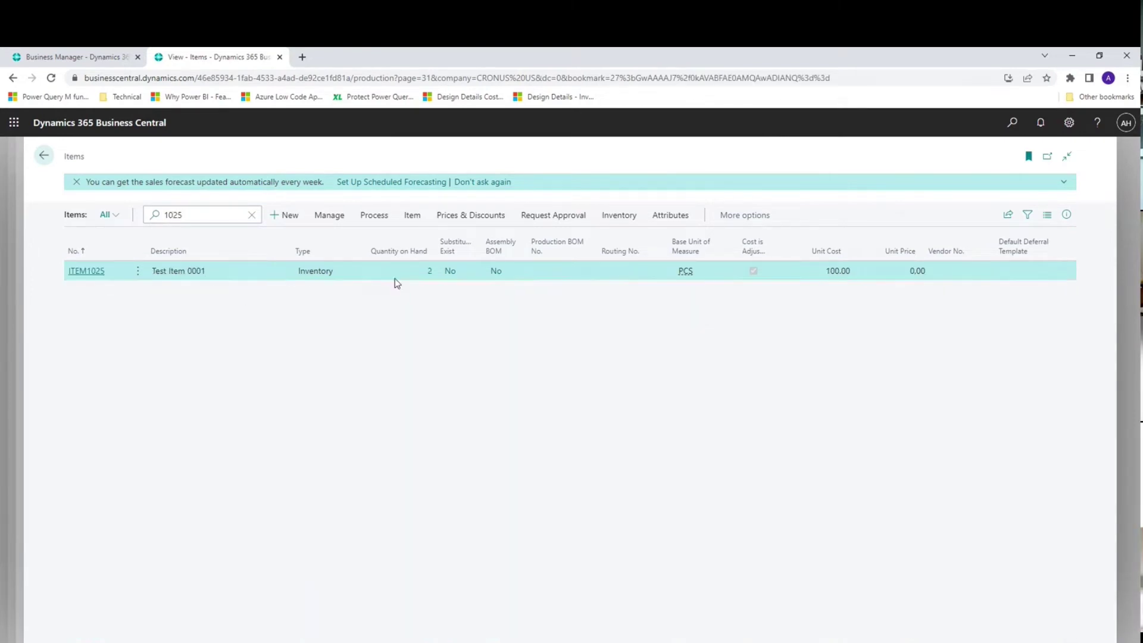
{"action": "left_click", "coordinate": [430, 272]}
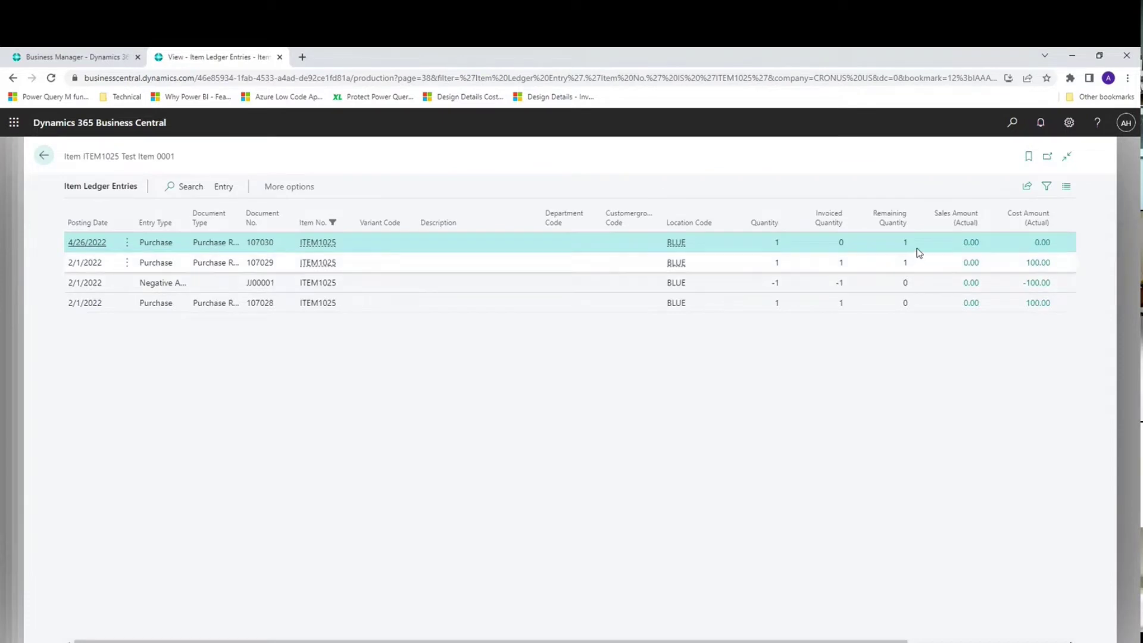
{"action": "key", "text": "Escape"}
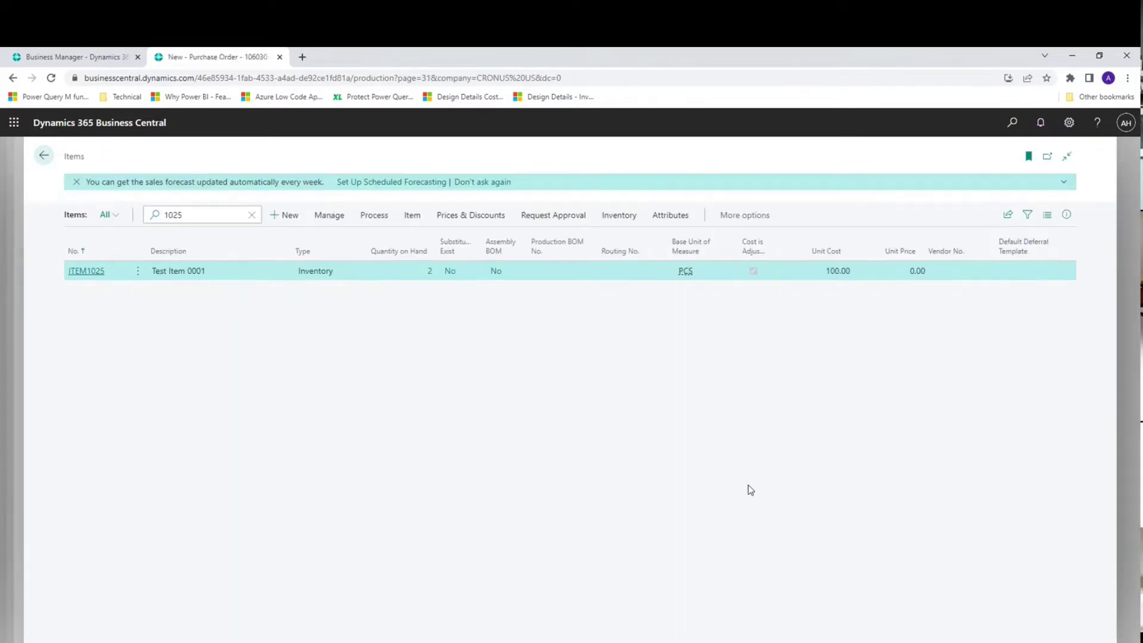
{"action": "key", "text": "Escape"}
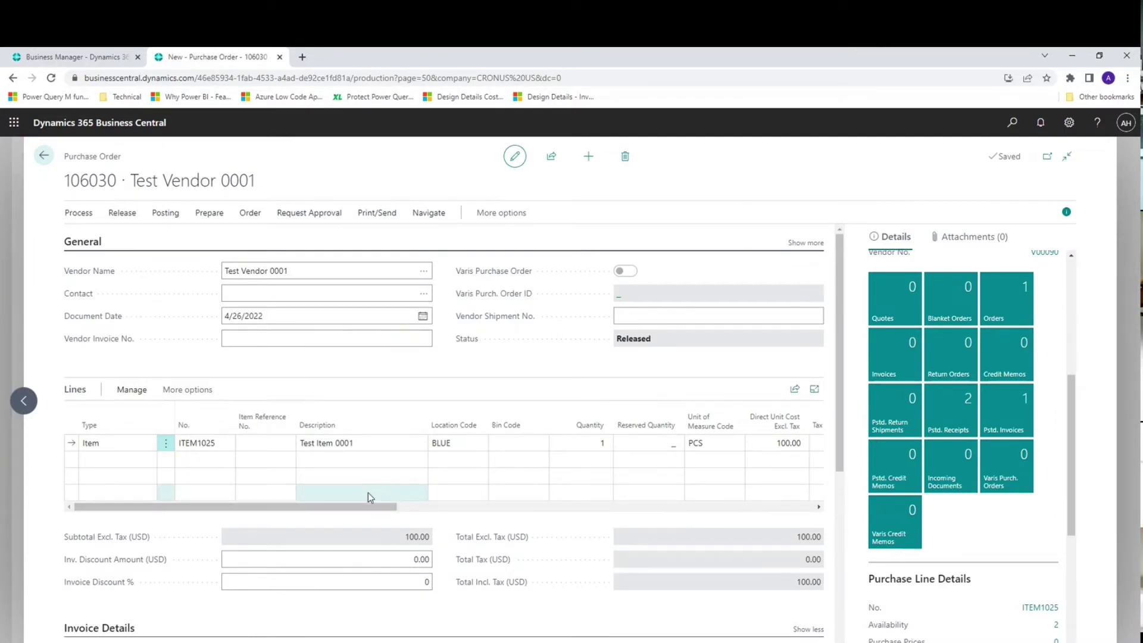
Step: Set the purchase order's Vendor Invoice No. to 0001
{"action": "left_click", "coordinate": [279, 339]}
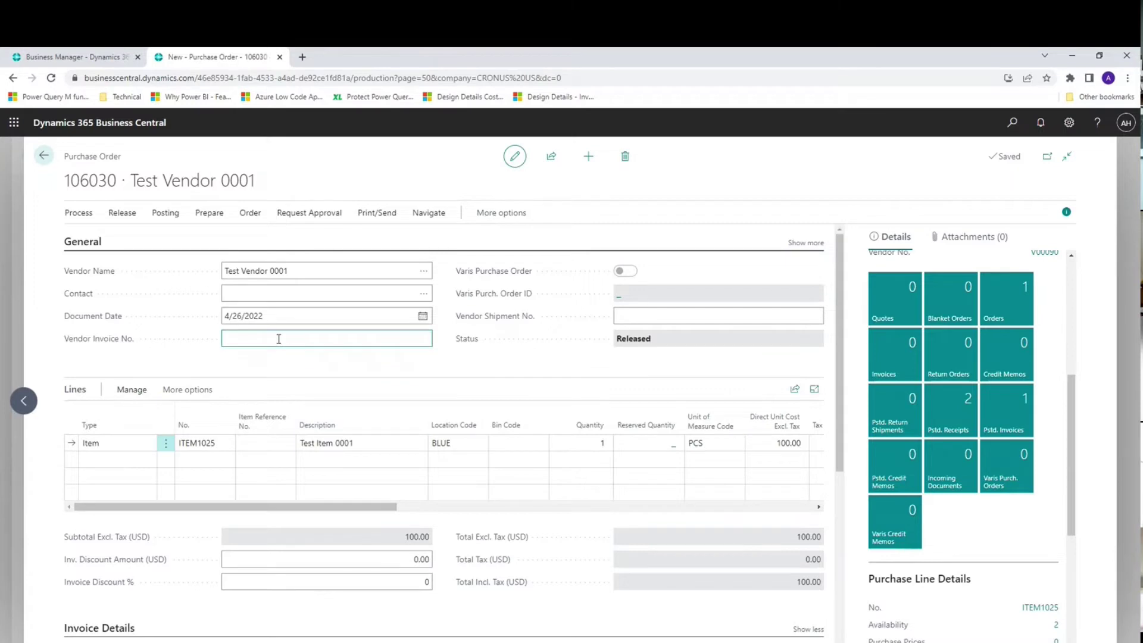
{"action": "type", "text": "0001"}
{"action": "double_click", "coordinate": [284, 338]}
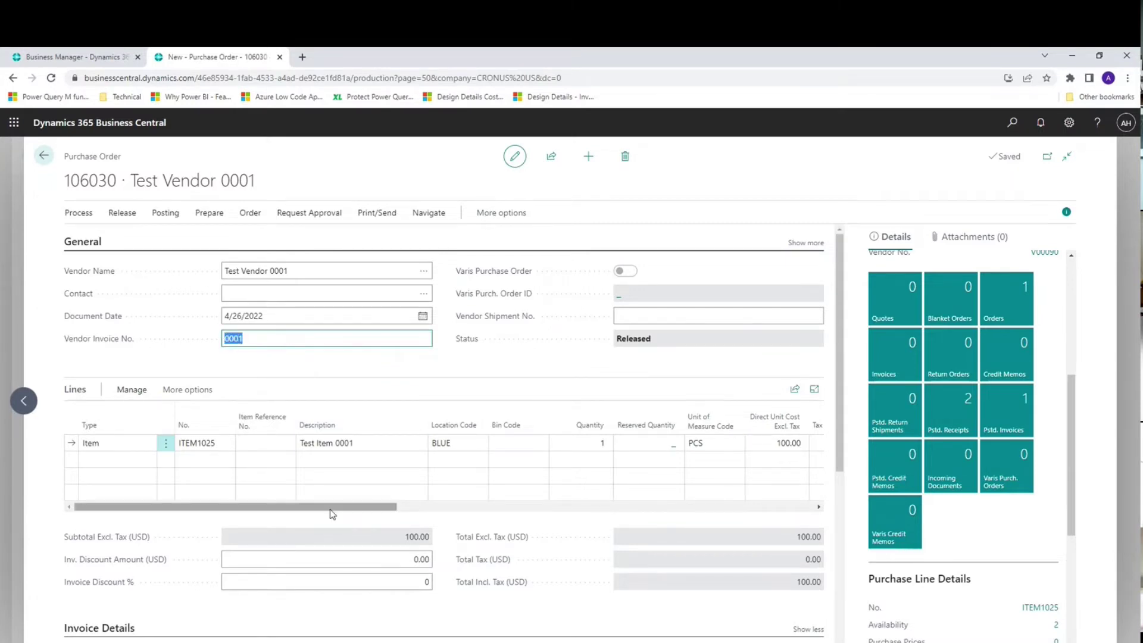
Step: Check the Quantity Received and Qty. to Invoice values on the ITEM1025 order line
{"action": "left_click_drag", "start_coordinate": [334, 507], "coordinate": [549, 505]}
{"action": "left_click", "coordinate": [610, 446]}
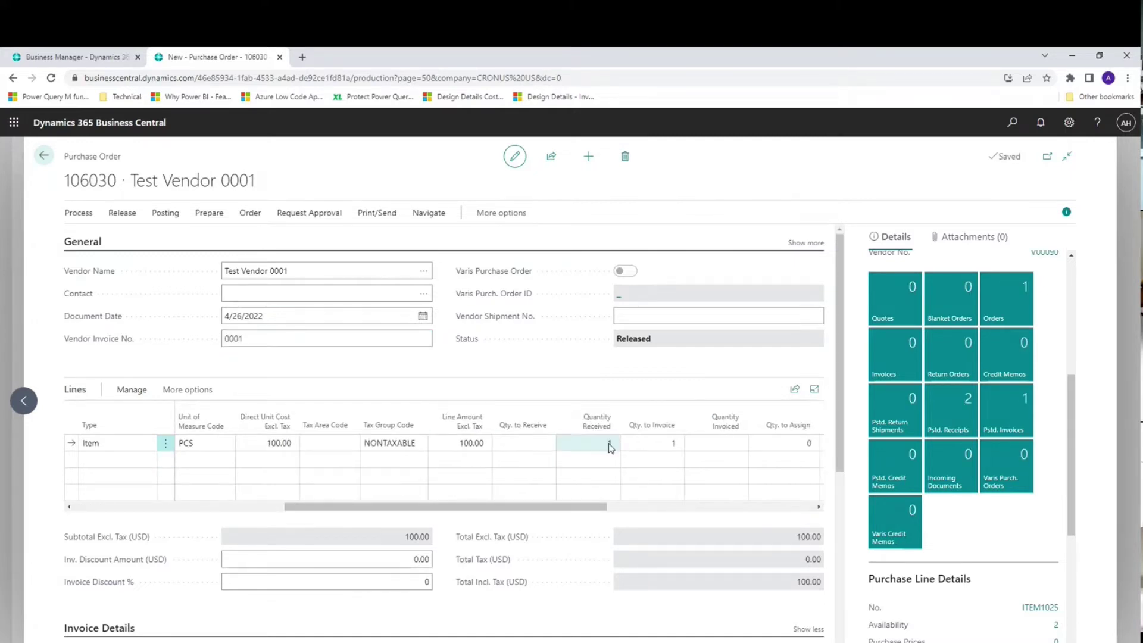
{"action": "left_click", "coordinate": [651, 441]}
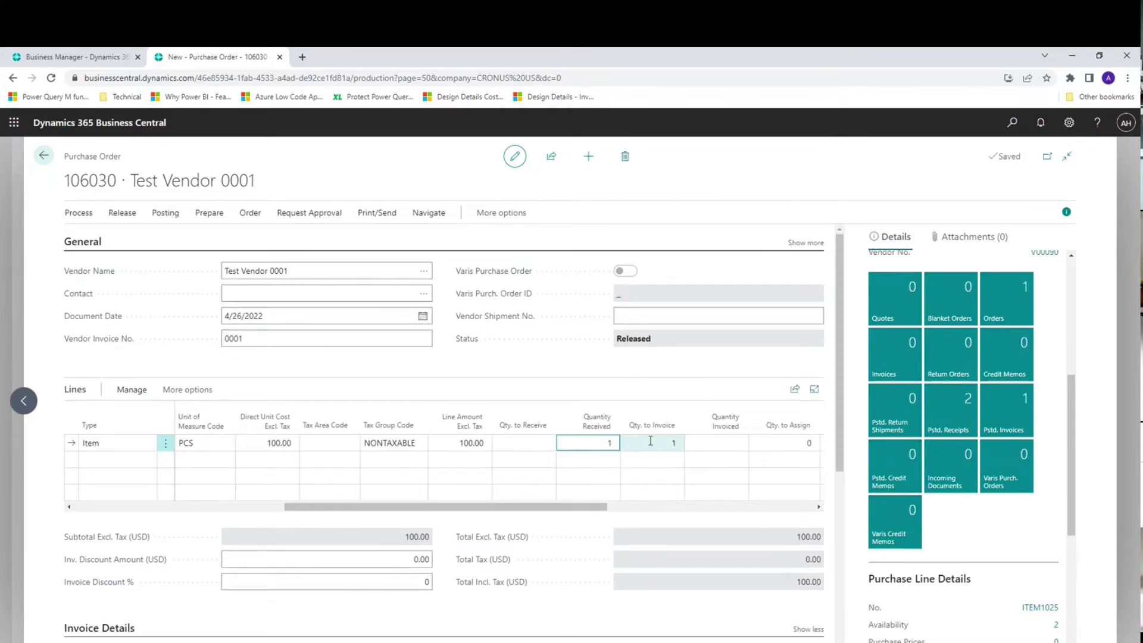
{"action": "left_click_drag", "start_coordinate": [604, 508], "coordinate": [306, 530]}
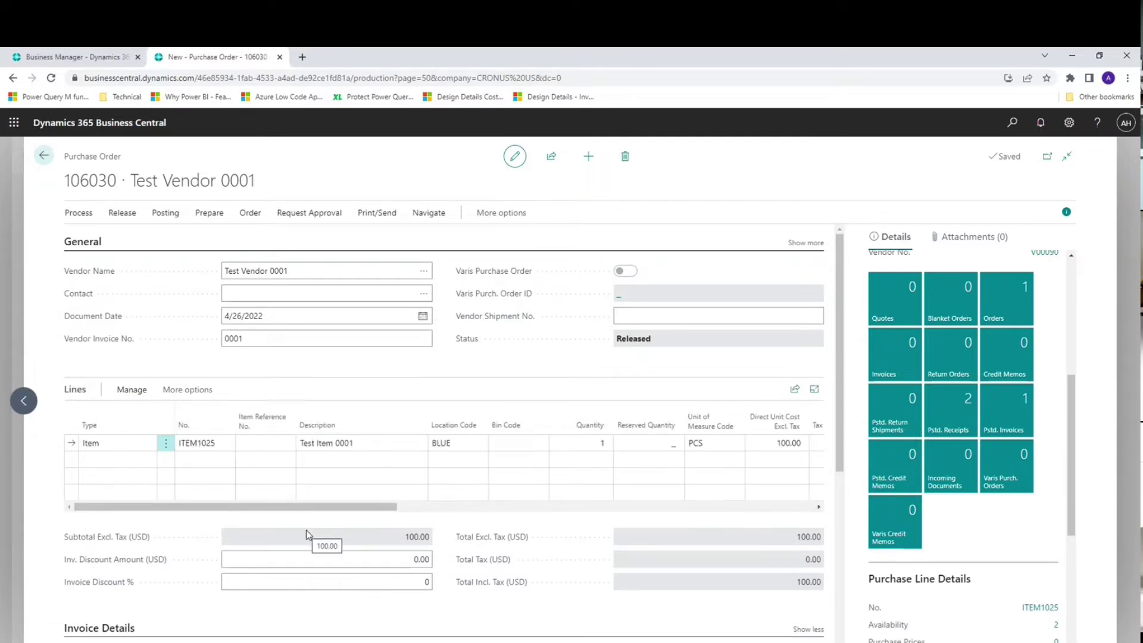
Step: Post the purchase order with the Invoice option and open the posted invoice
{"action": "left_click", "coordinate": [175, 221]}
{"action": "left_click", "coordinate": [86, 234]}
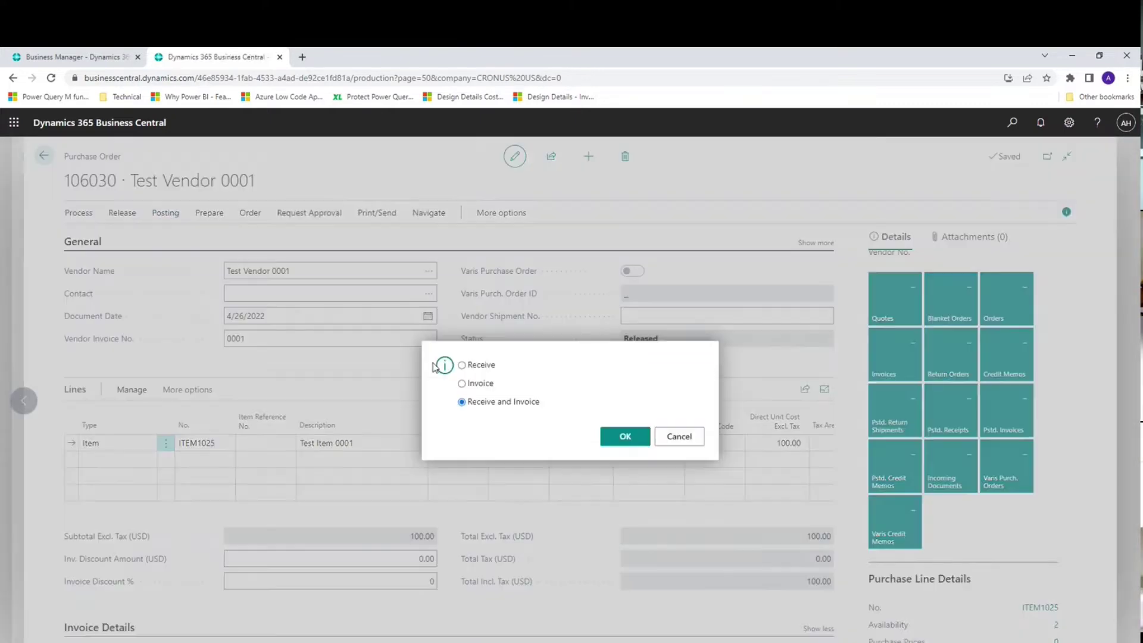
{"action": "left_click", "coordinate": [471, 383]}
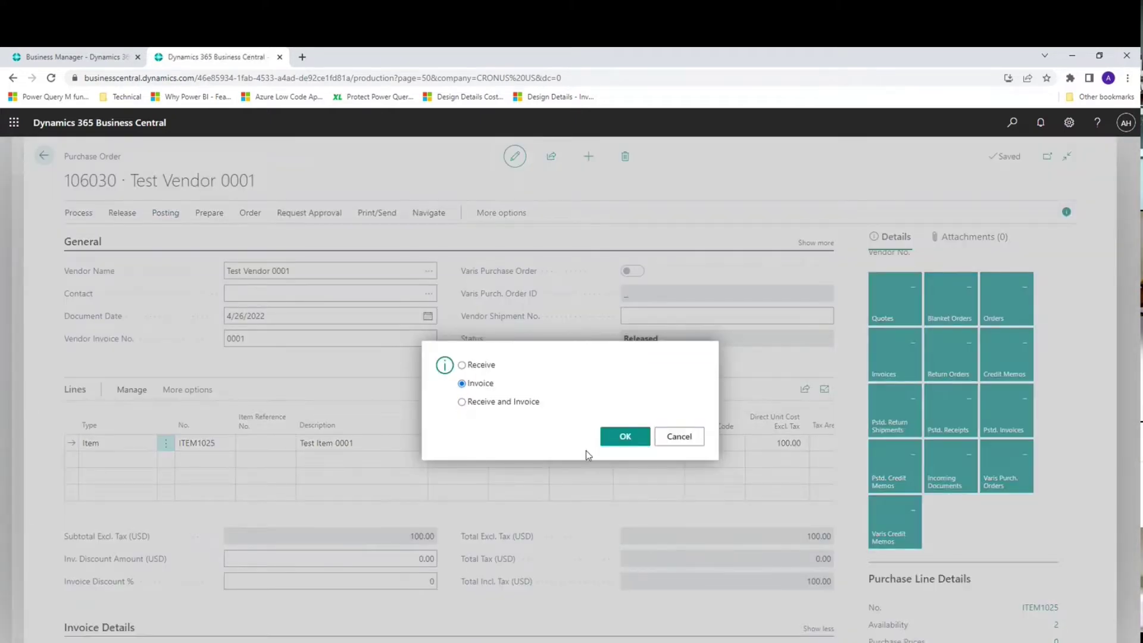
{"action": "left_click", "coordinate": [624, 440]}
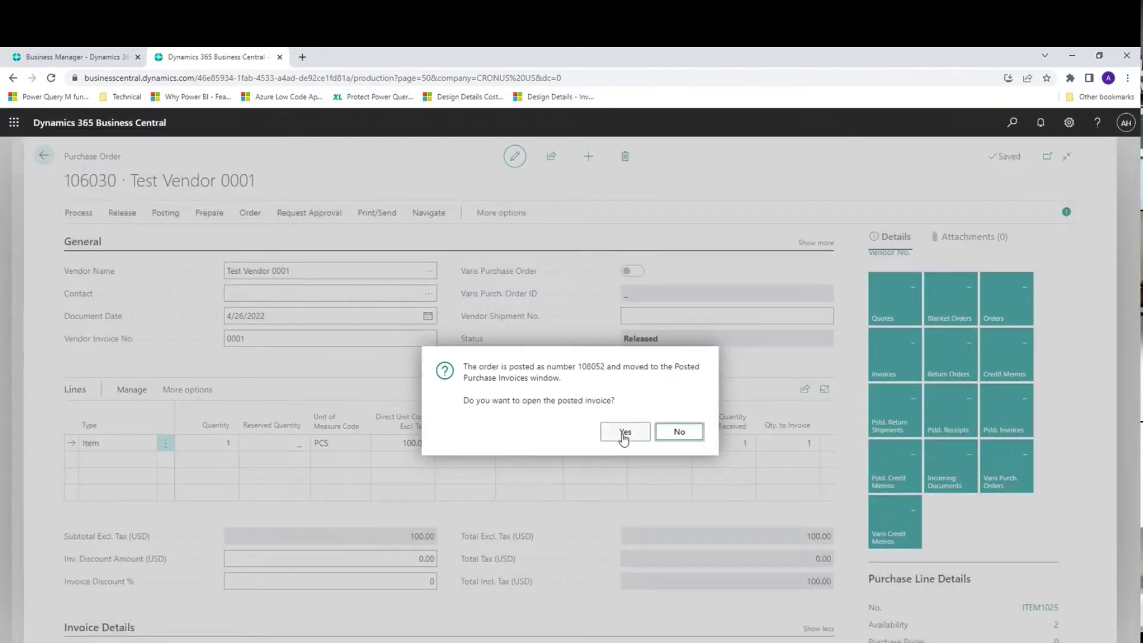
{"action": "left_click", "coordinate": [624, 439]}
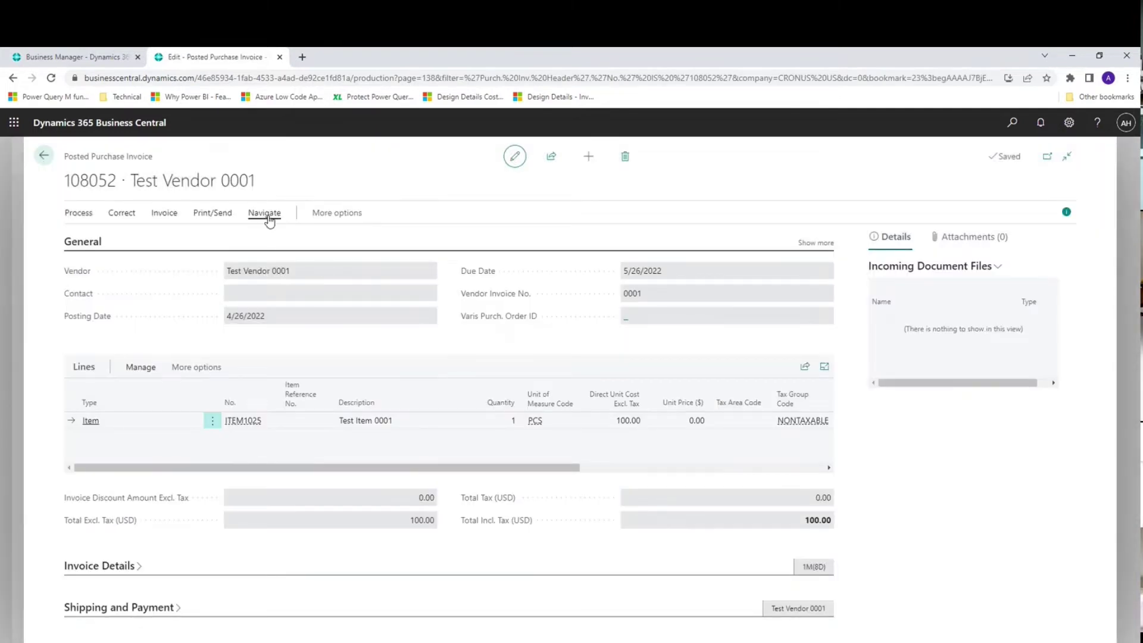
Step: Look through the posted invoice's available actions, find its related entries, and review the G/L Entry and Vendor Ledger Entry rows
{"action": "left_click", "coordinate": [268, 216]}
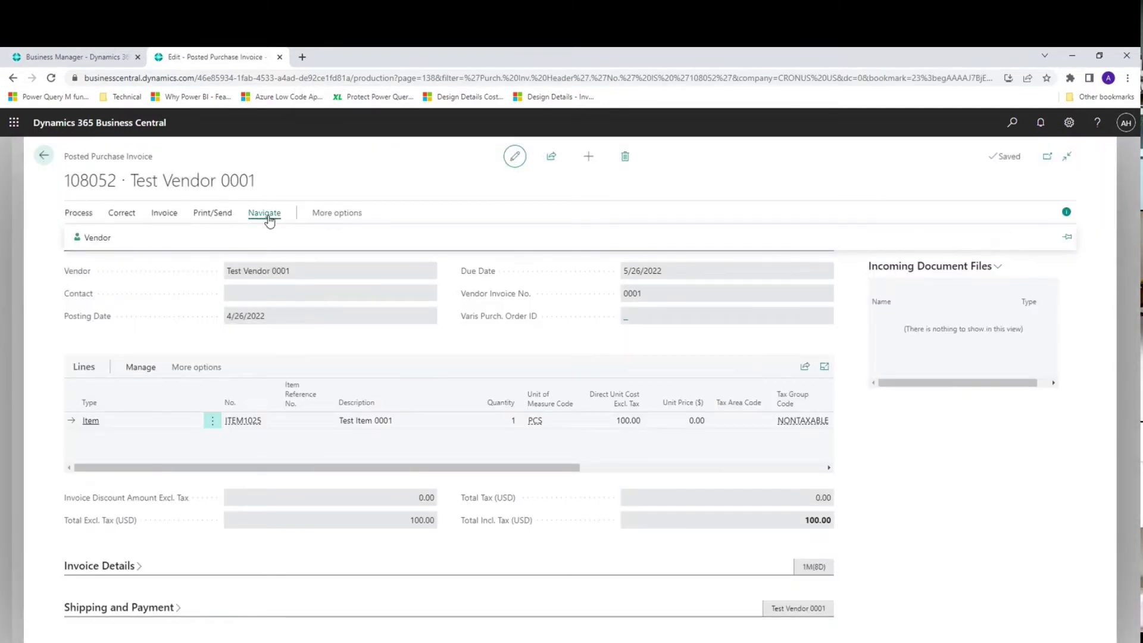
{"action": "left_click", "coordinate": [336, 216]}
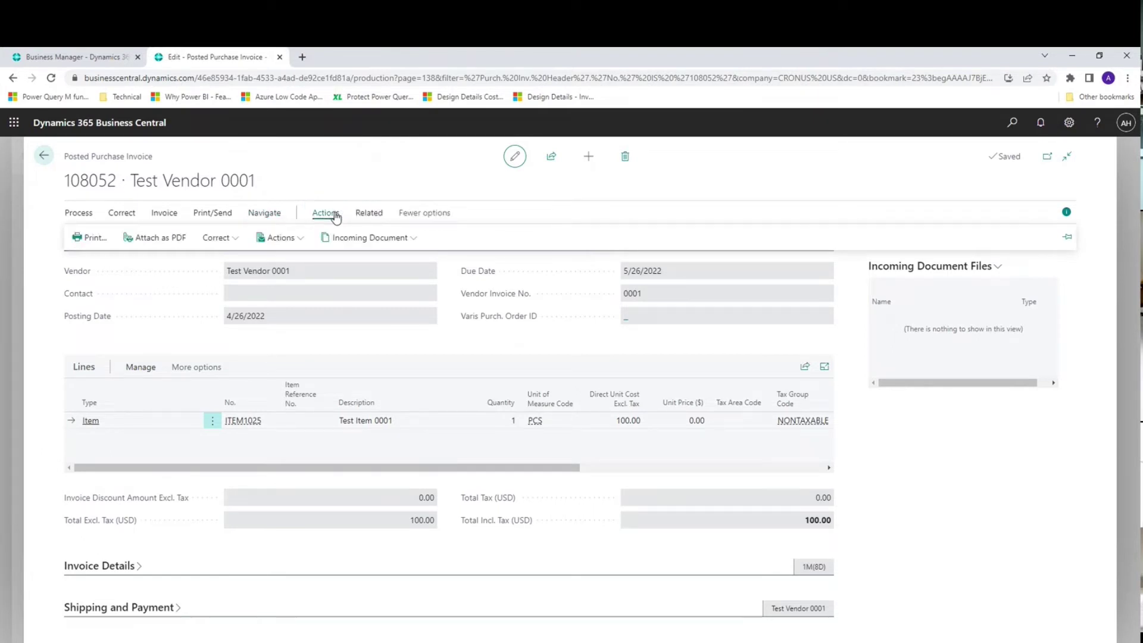
{"action": "left_click", "coordinate": [365, 215]}
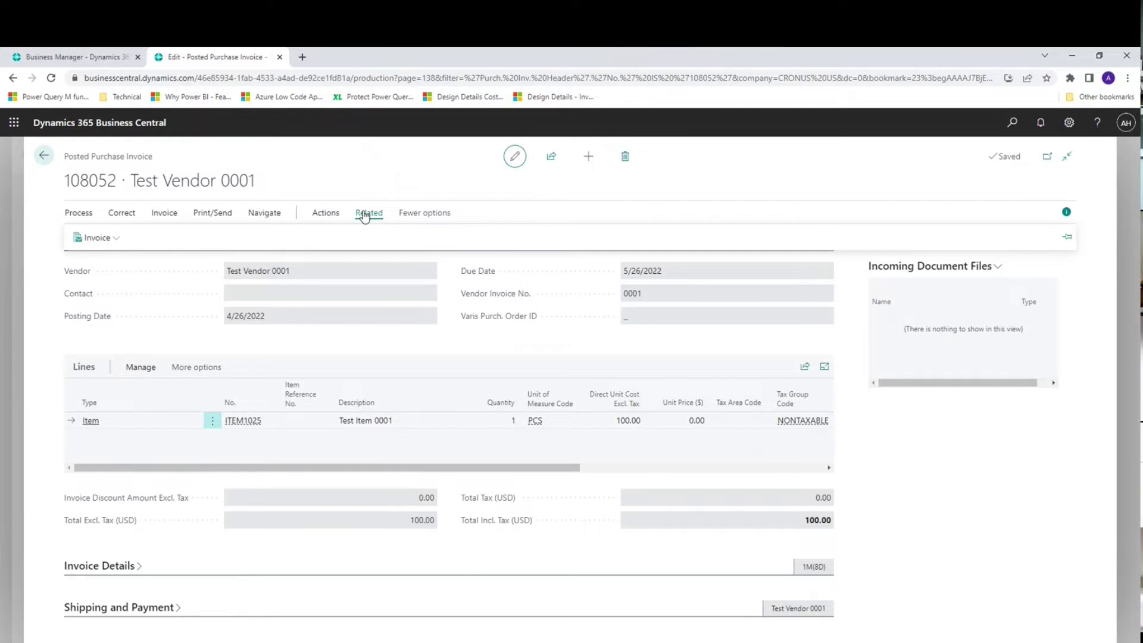
{"action": "left_click", "coordinate": [116, 244]}
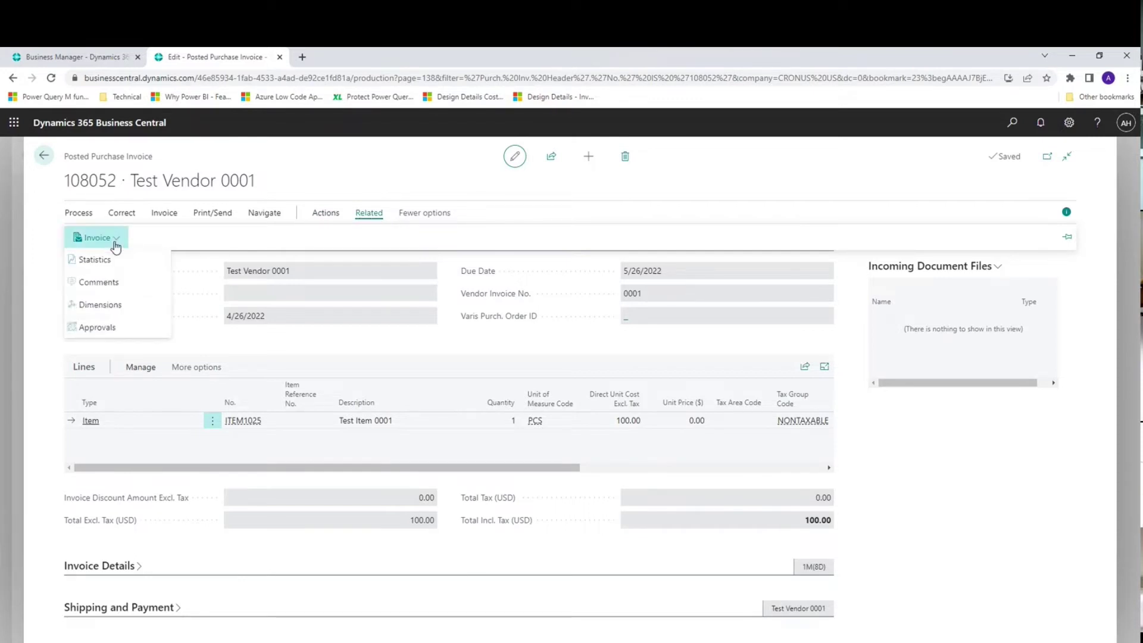
{"action": "left_click", "coordinate": [159, 217]}
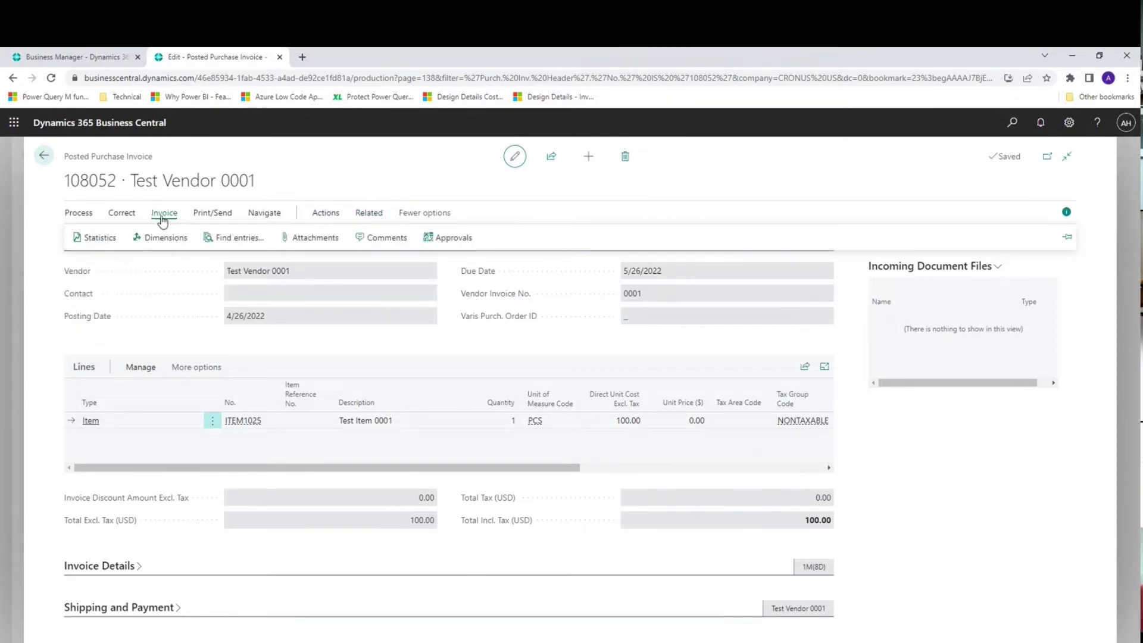
{"action": "left_click", "coordinate": [260, 241]}
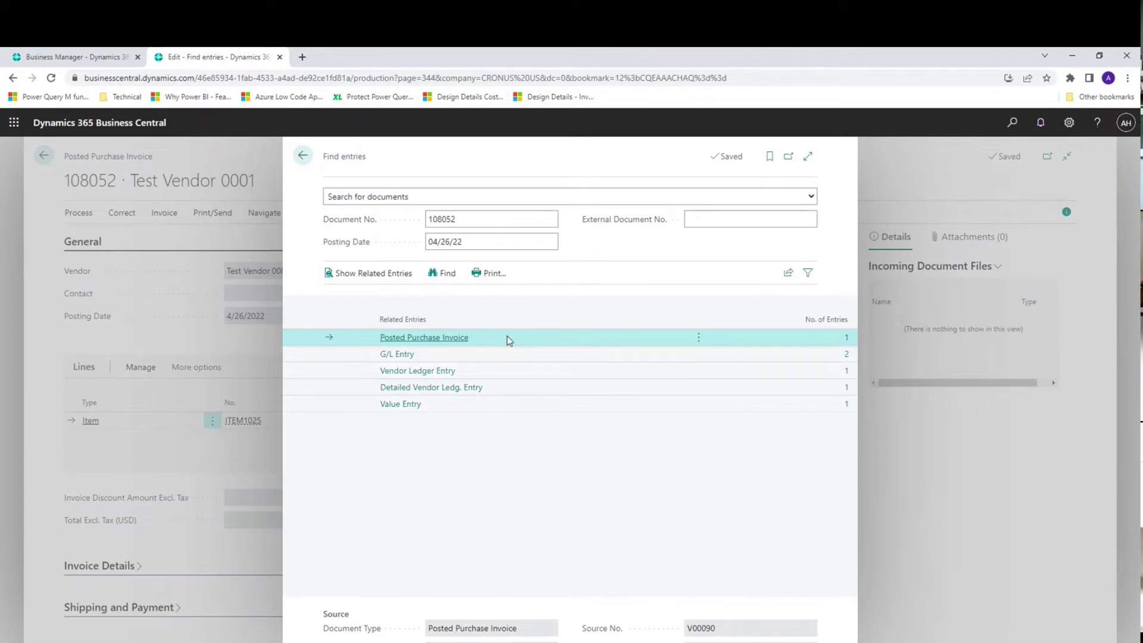
{"action": "left_click", "coordinate": [479, 355]}
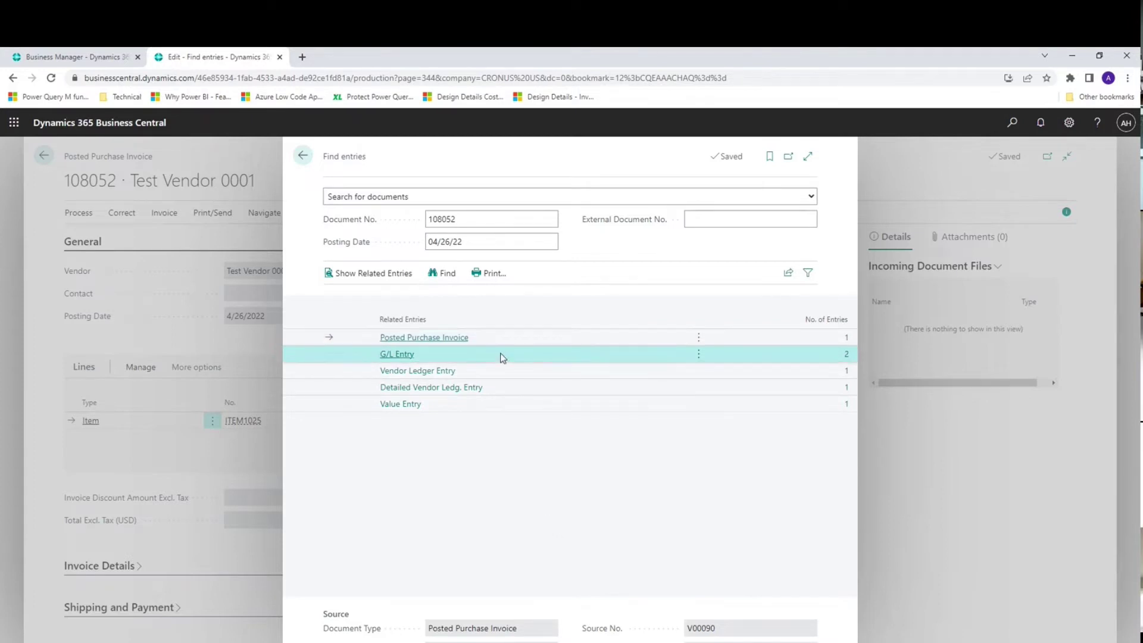
{"action": "left_click", "coordinate": [528, 369]}
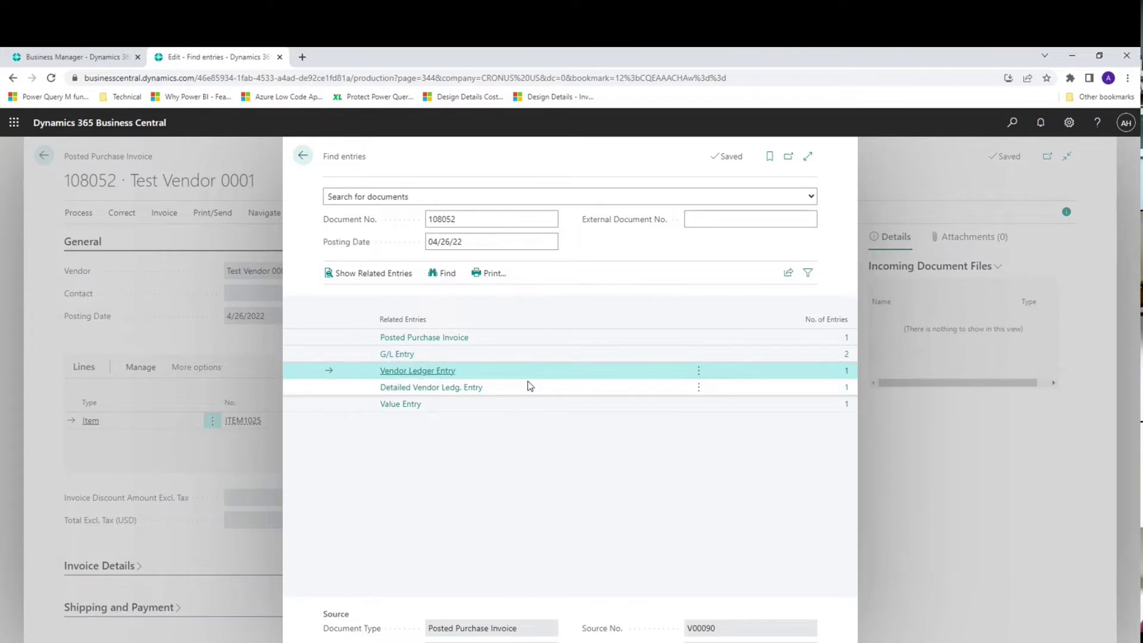
Step: Check the Value Entry row among the invoice's related entries, then close the open pages back to the home page
{"action": "left_click", "coordinate": [484, 408]}
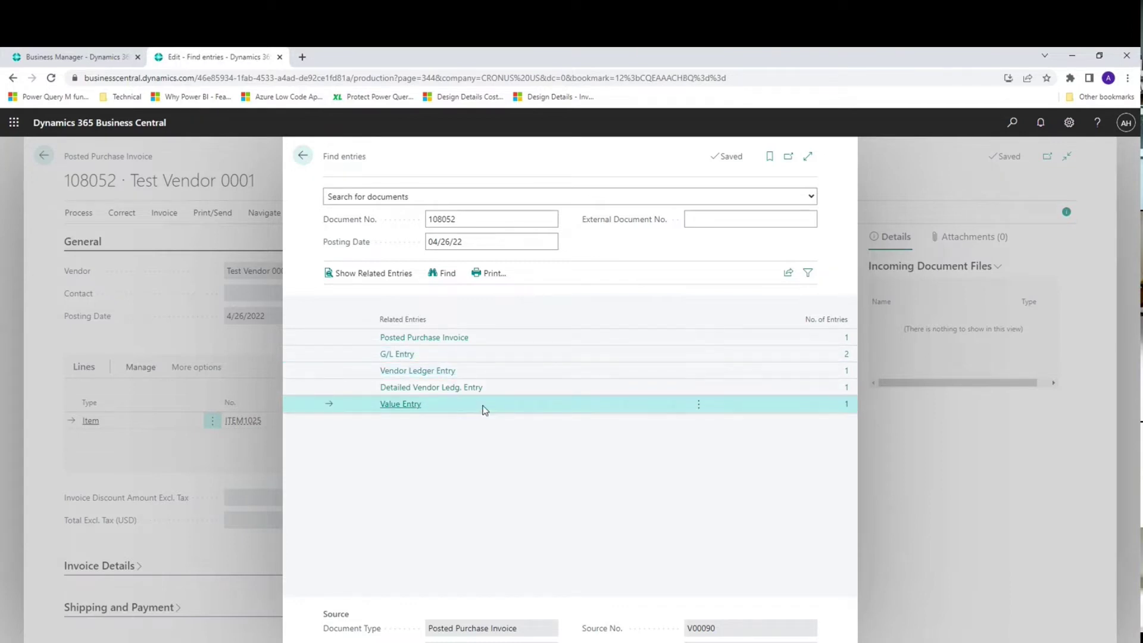
{"action": "key", "text": "Escape"}
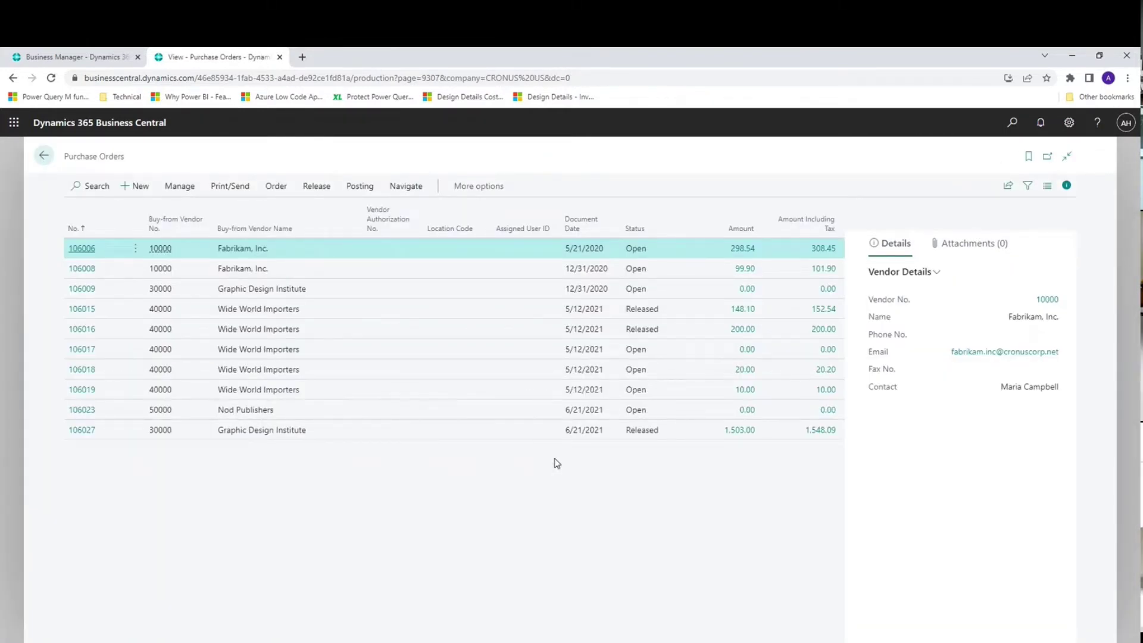
{"action": "key", "text": "Escape"}
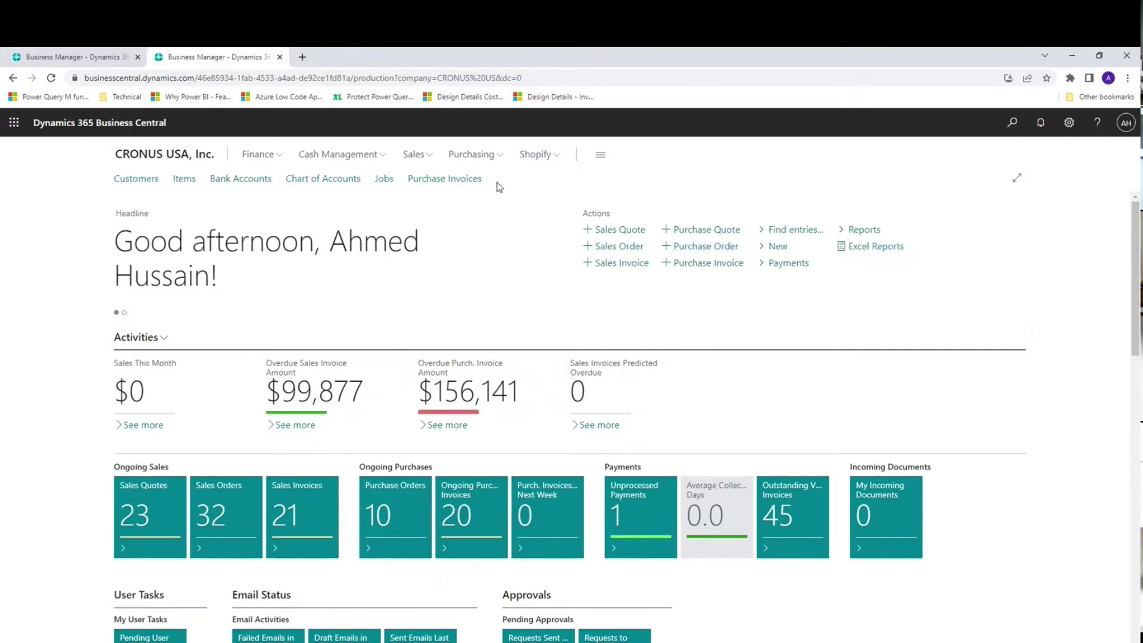
Step: Open the Jobs list and view the job cards of J001, J002 and JOB-0010 one after another
{"action": "left_click", "coordinate": [386, 178]}
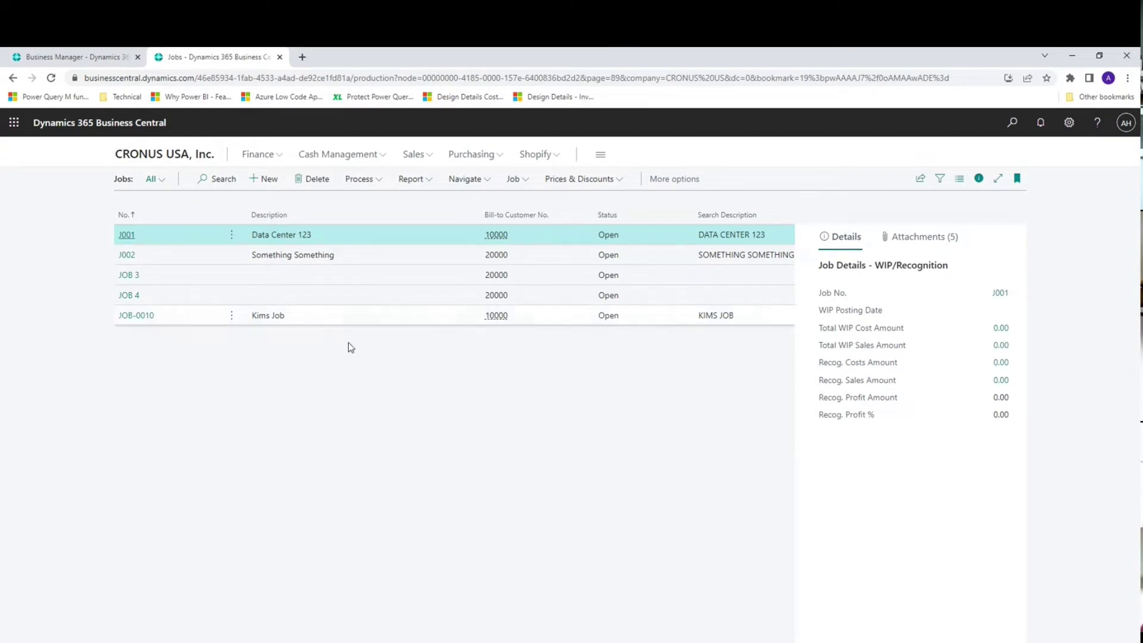
{"action": "key", "text": "Return"}
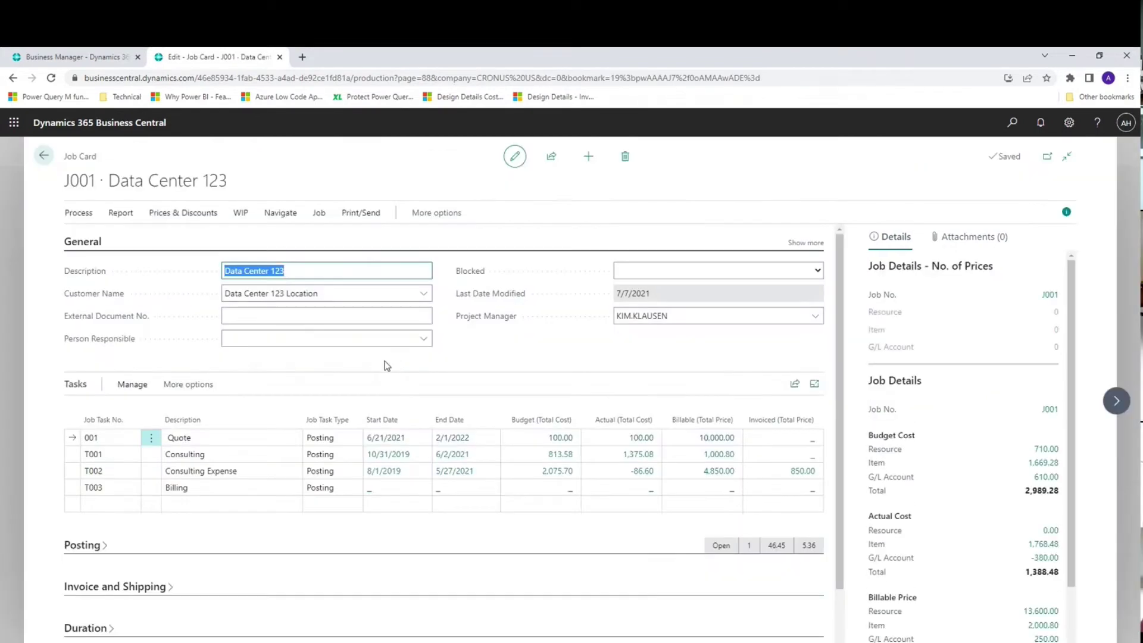
{"action": "left_click", "coordinate": [44, 156]}
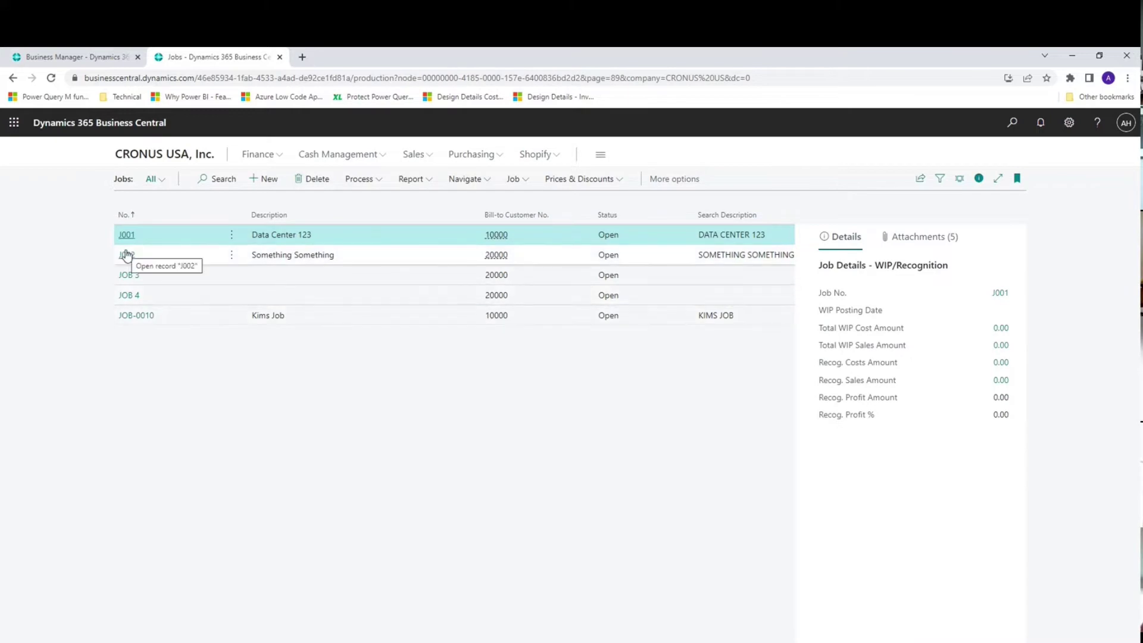
{"action": "left_click", "coordinate": [126, 255]}
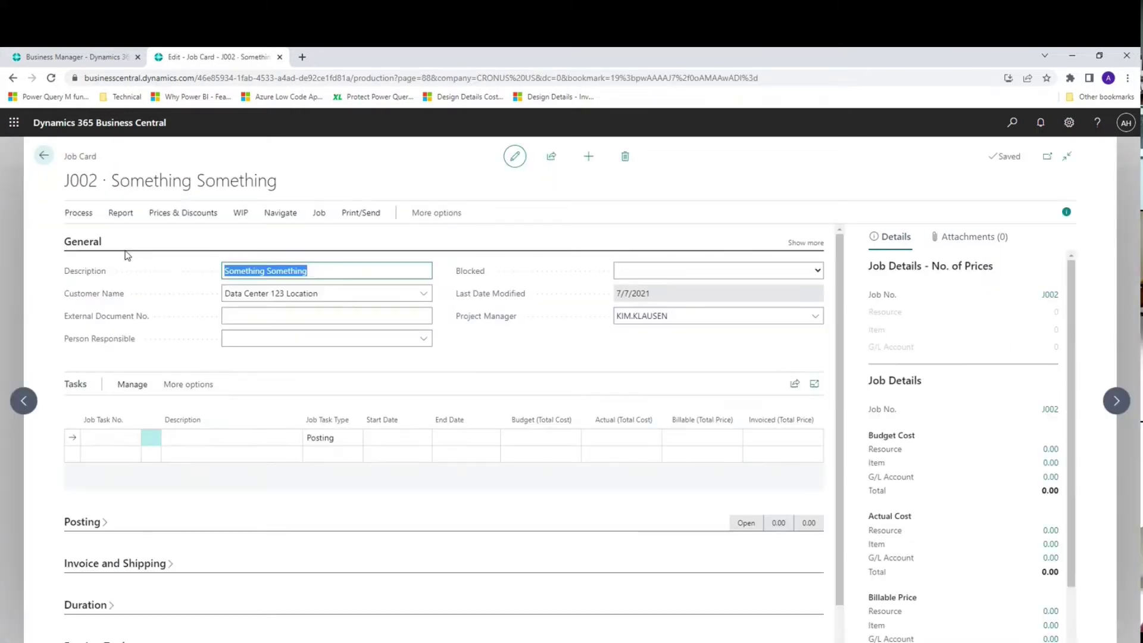
{"action": "key", "text": "Escape"}
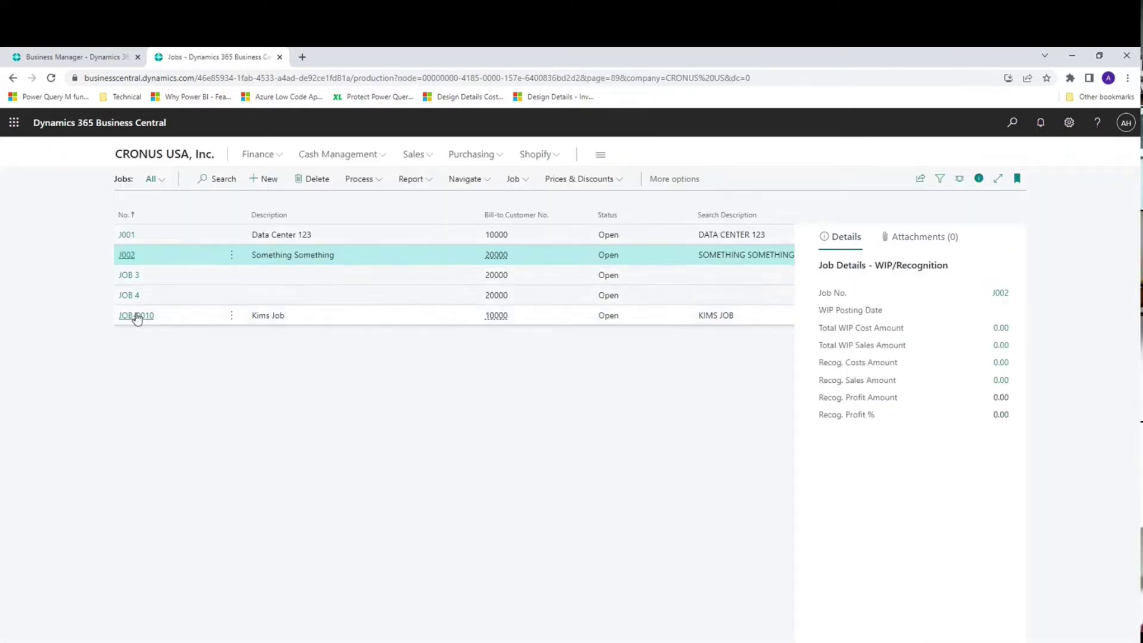
{"action": "left_click", "coordinate": [137, 316]}
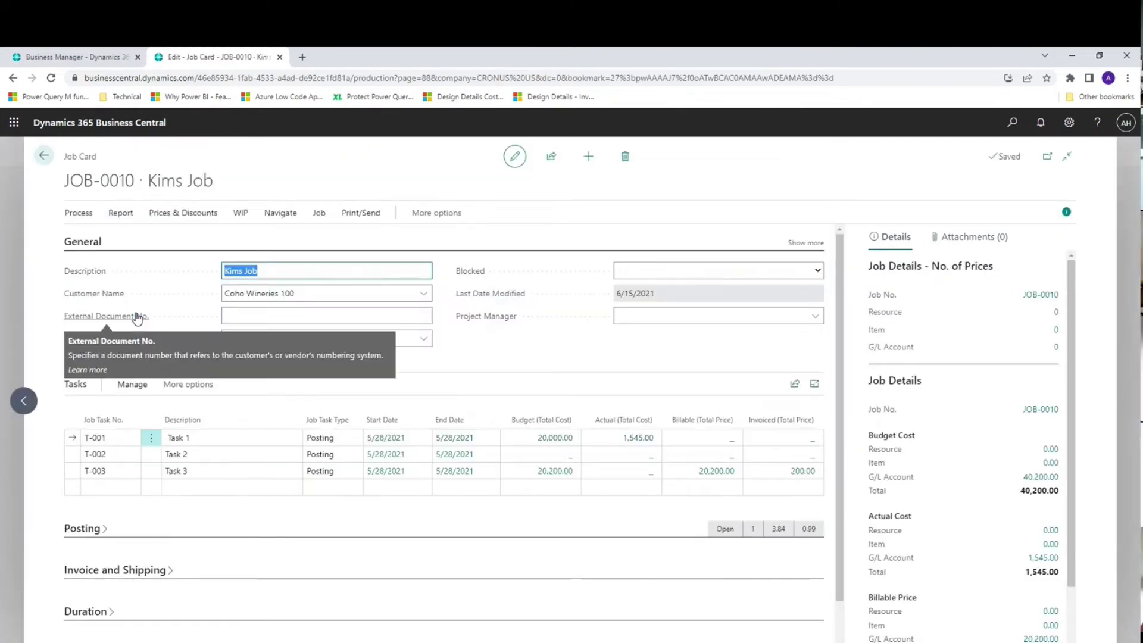
{"action": "left_click", "coordinate": [46, 157]}
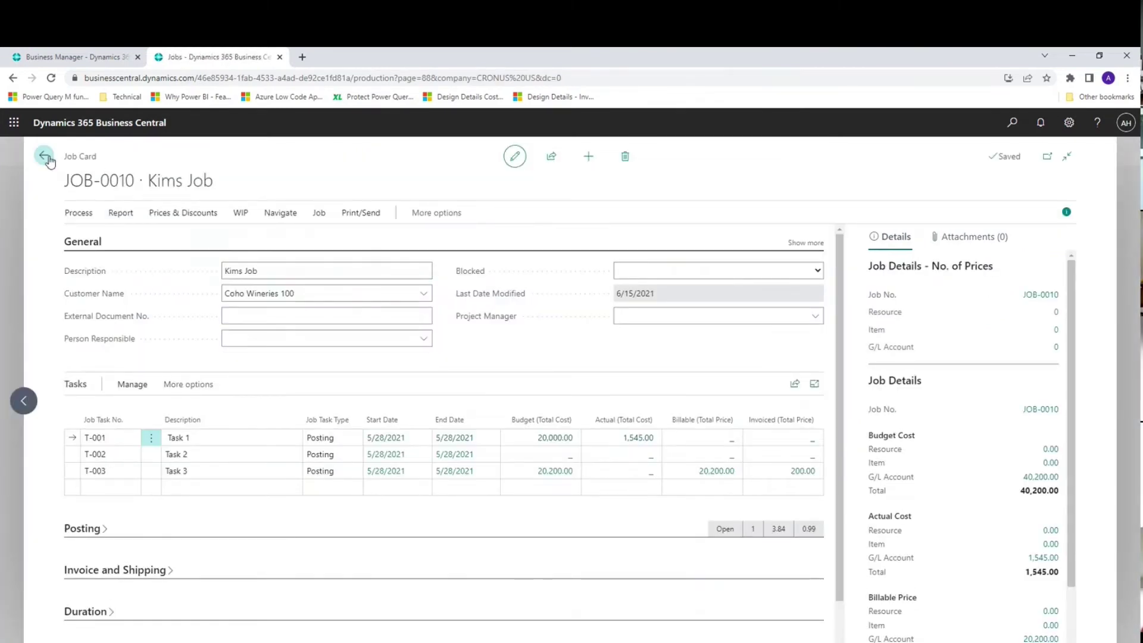
Step: Reopen job J001 and go through its Quote, Consulting, Consulting Expense and Billing task lines
{"action": "left_click", "coordinate": [127, 236]}
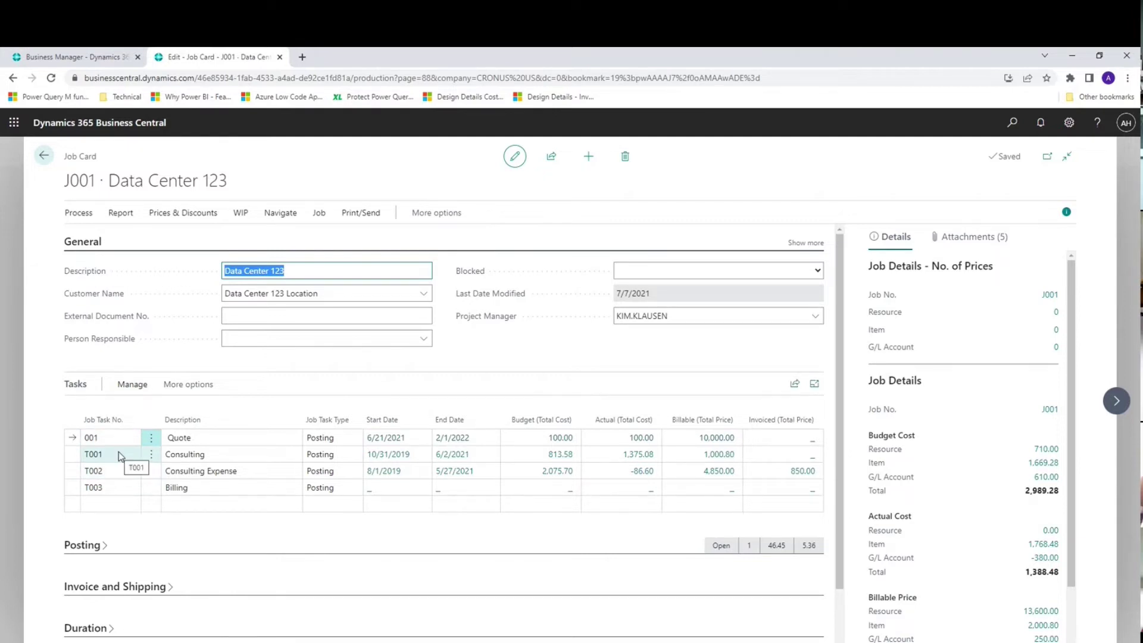
{"action": "left_click", "coordinate": [217, 438]}
{"action": "left_click", "coordinate": [218, 456]}
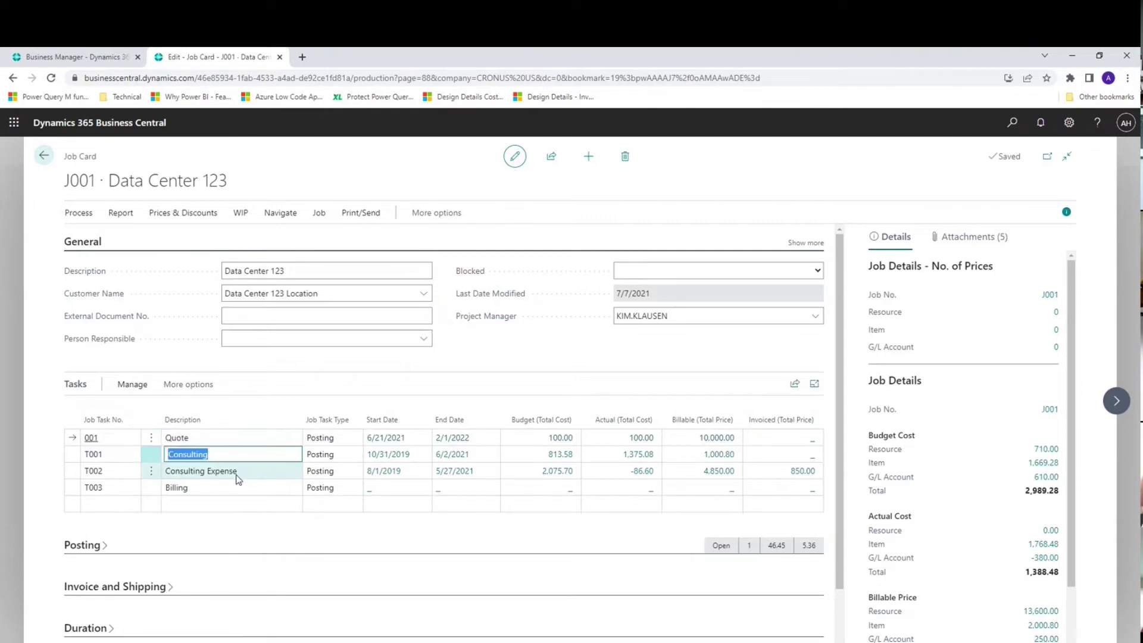
{"action": "left_click", "coordinate": [248, 474]}
{"action": "left_click", "coordinate": [249, 489]}
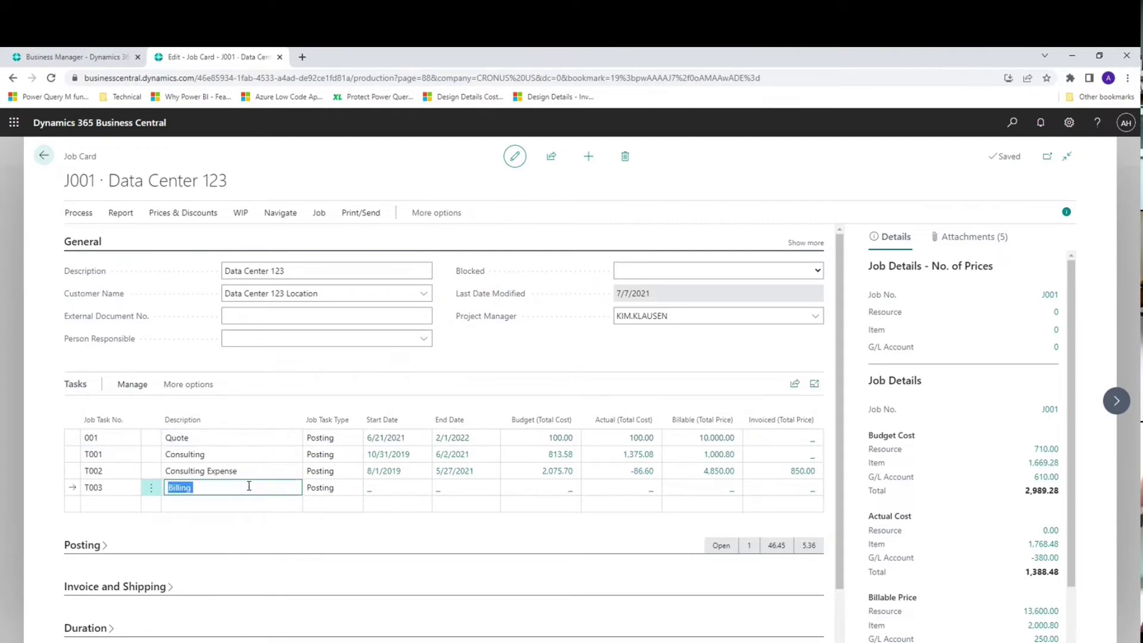
{"action": "left_click", "coordinate": [255, 444]}
{"action": "left_click", "coordinate": [255, 455]}
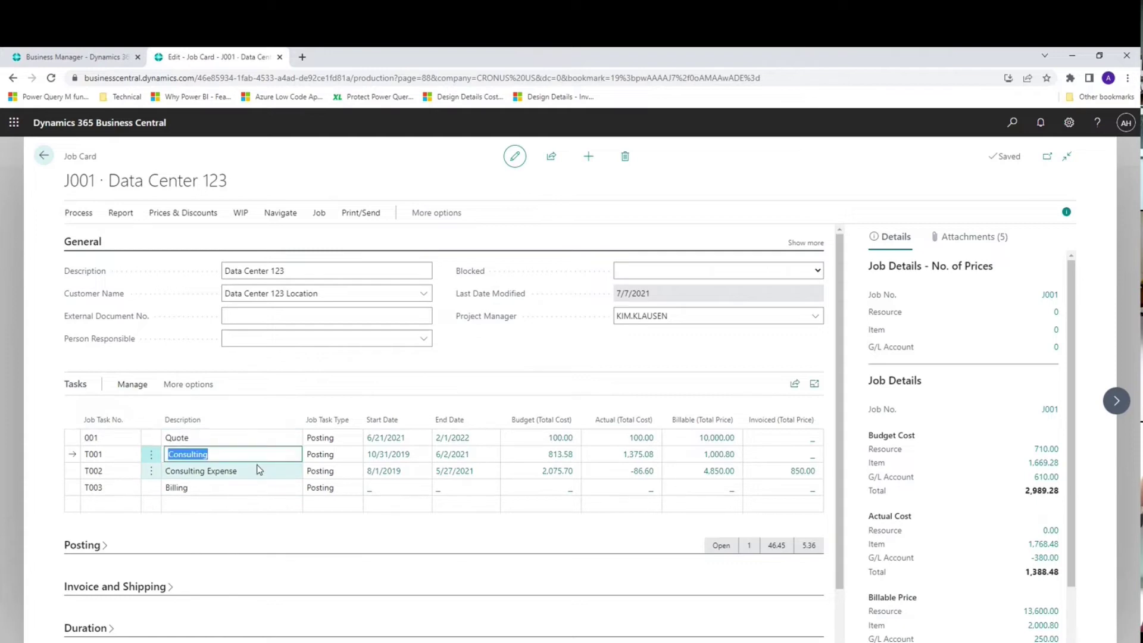
{"action": "left_click", "coordinate": [259, 470]}
{"action": "left_click", "coordinate": [258, 486]}
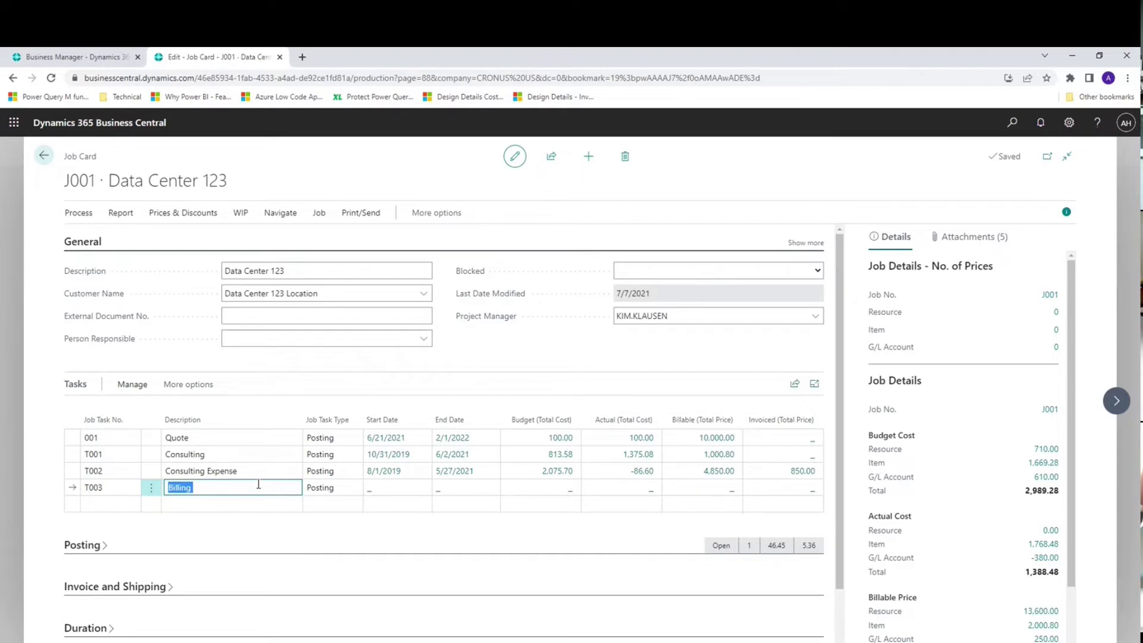
{"action": "left_click", "coordinate": [251, 439]}
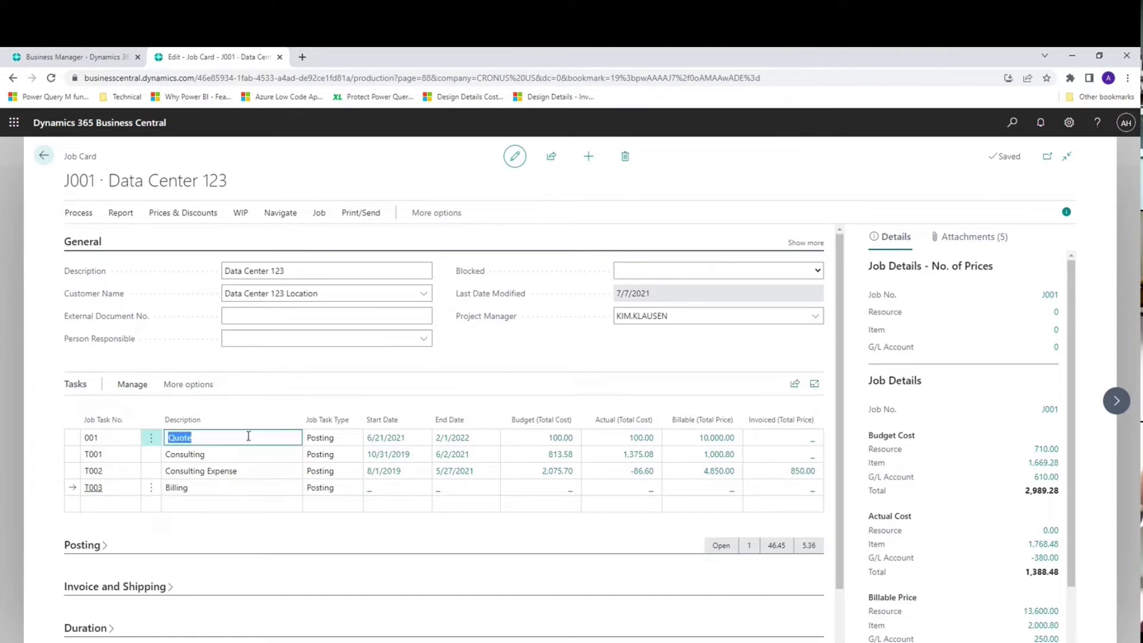
{"action": "left_click", "coordinate": [238, 455]}
{"action": "left_click", "coordinate": [247, 473]}
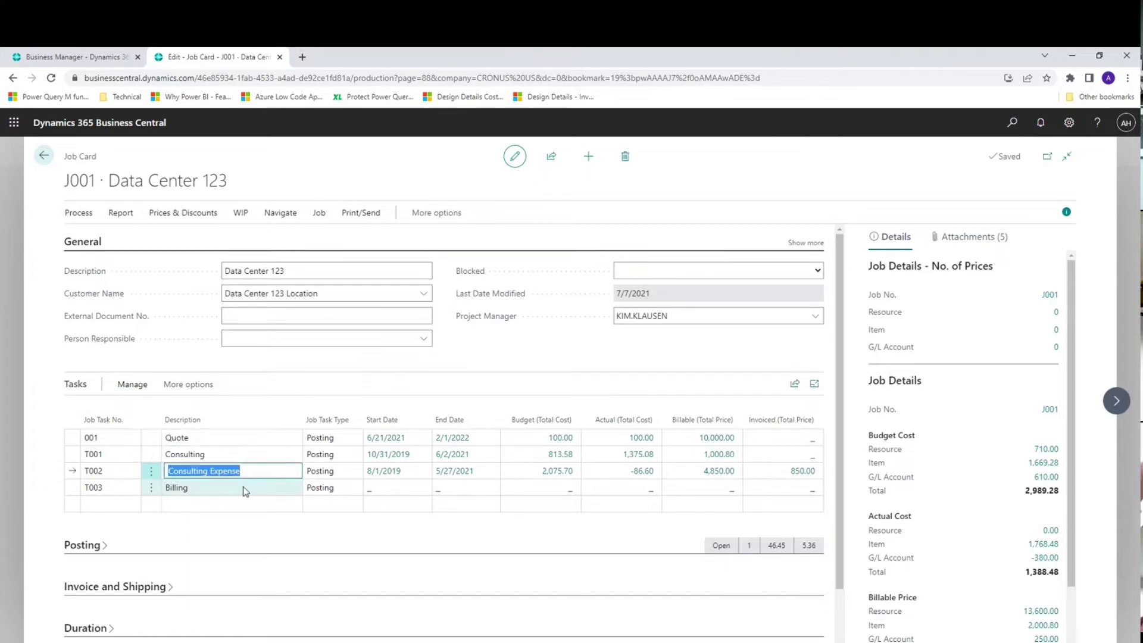
{"action": "left_click", "coordinate": [244, 487]}
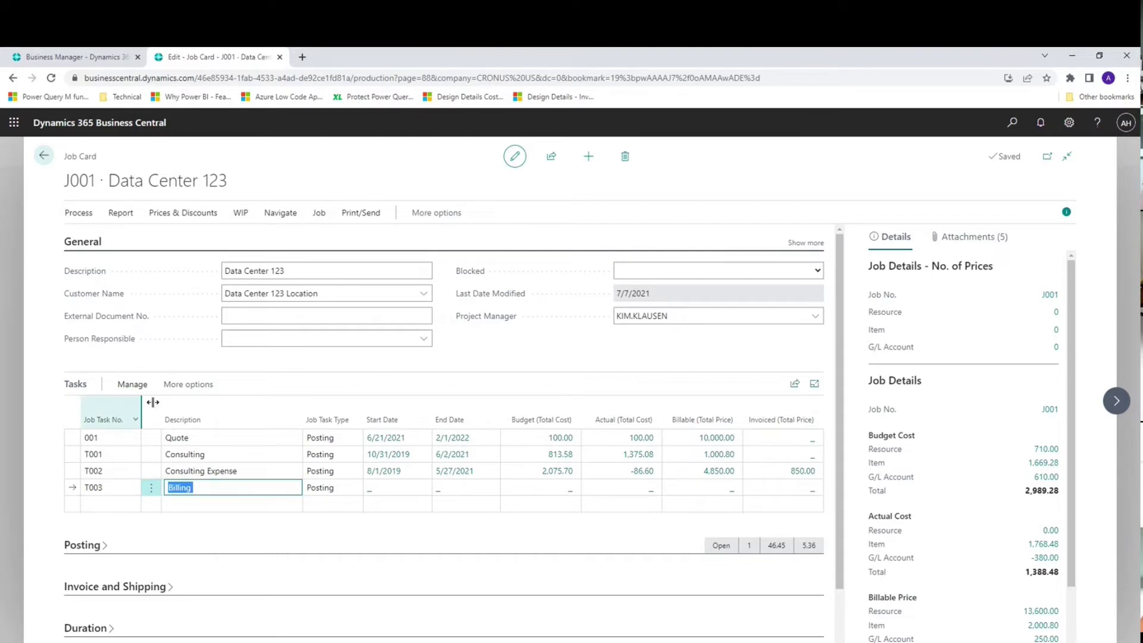
Step: View the job planning lines of task T003 Billing and return to the job card
{"action": "left_click", "coordinate": [151, 487]}
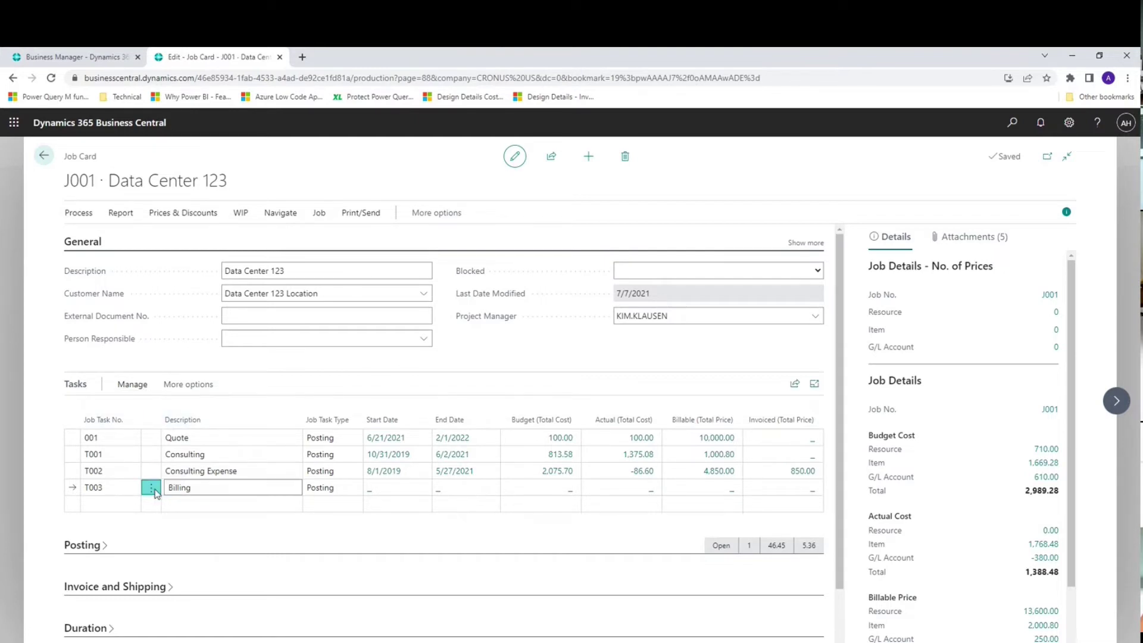
{"action": "left_click", "coordinate": [136, 536]}
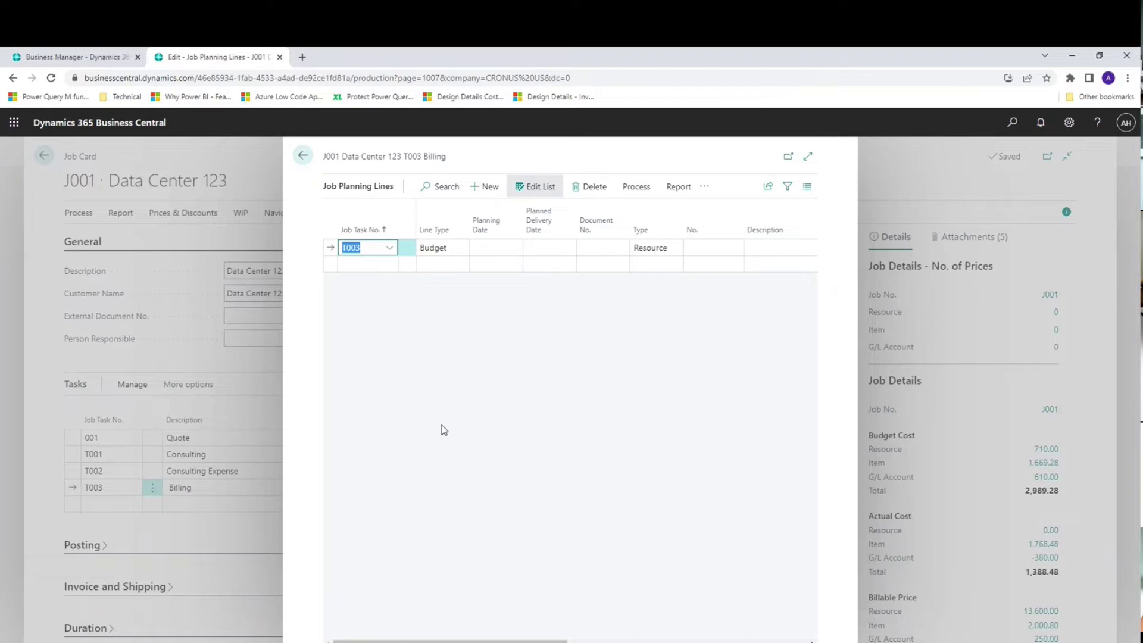
{"action": "left_click", "coordinate": [303, 155]}
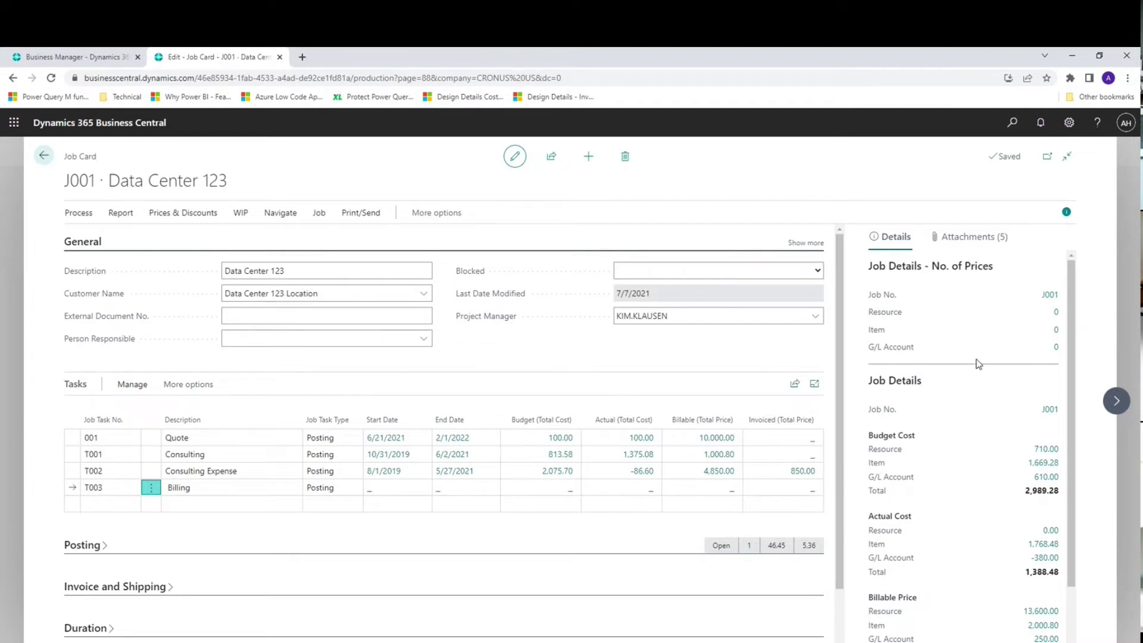
Step: Review the planning lines behind job J001's Budget Cost figure for Resource and return to the job card
{"action": "scroll", "coordinate": [977, 363], "scroll_direction": "down", "scroll_amount": 2}
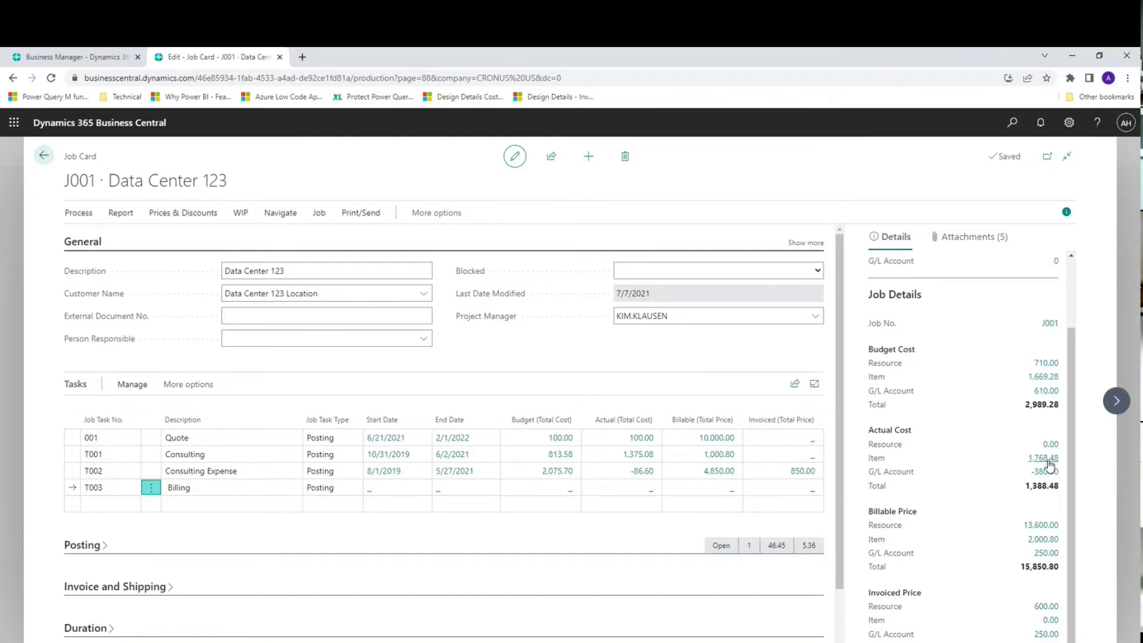
{"action": "left_click", "coordinate": [1042, 364]}
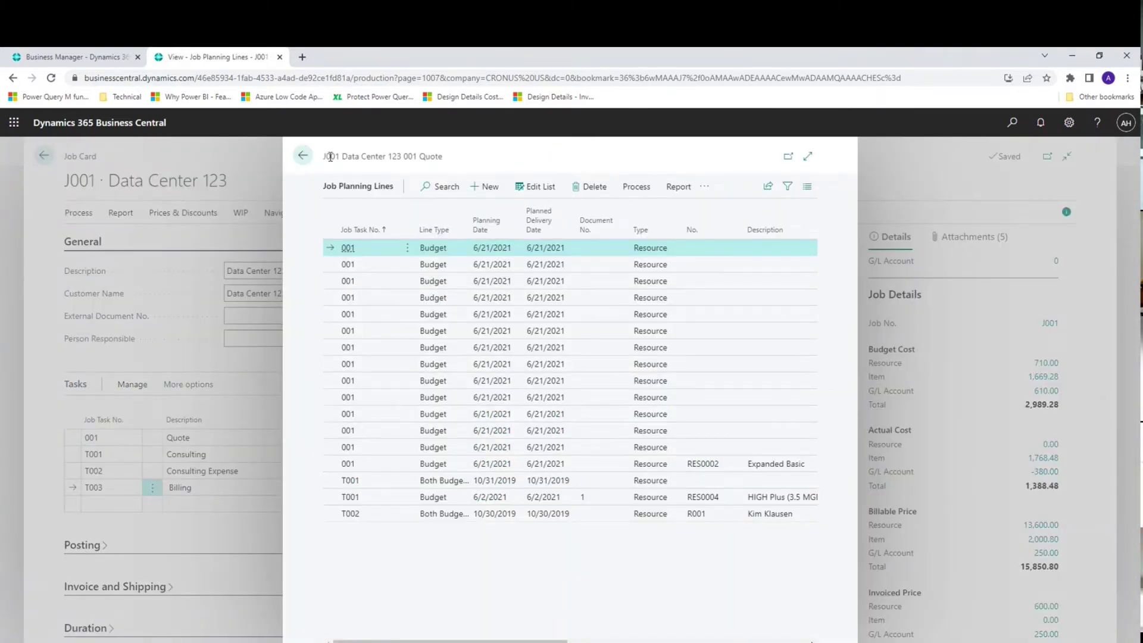
{"action": "left_click", "coordinate": [301, 158]}
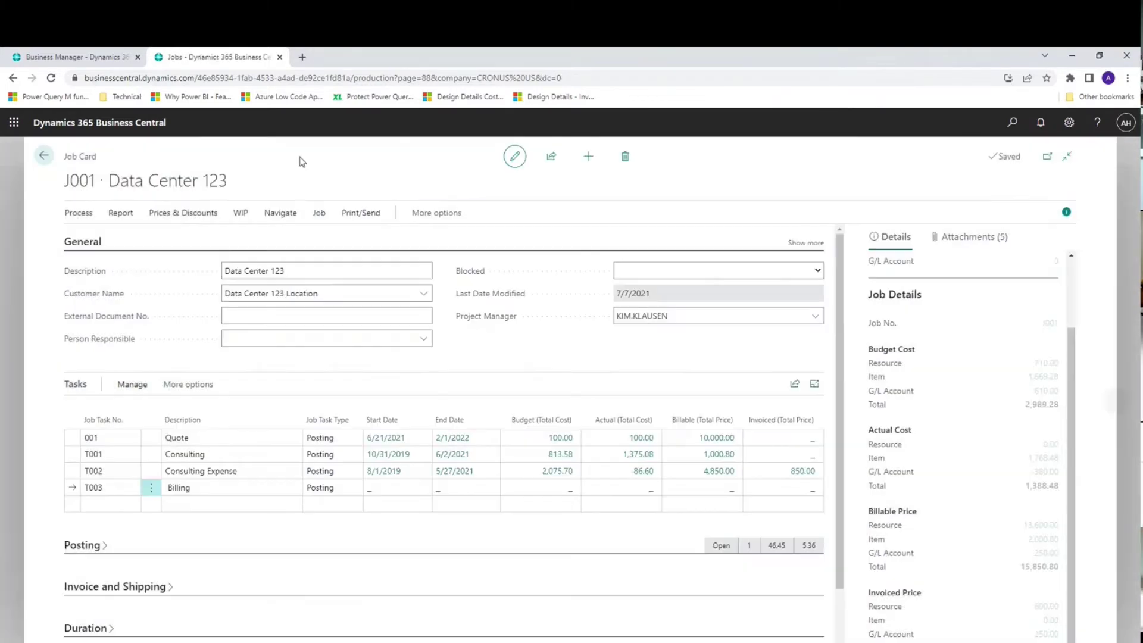
Step: Search for "job journal" and open the Job Journals page
{"action": "left_click", "coordinate": [1013, 124]}
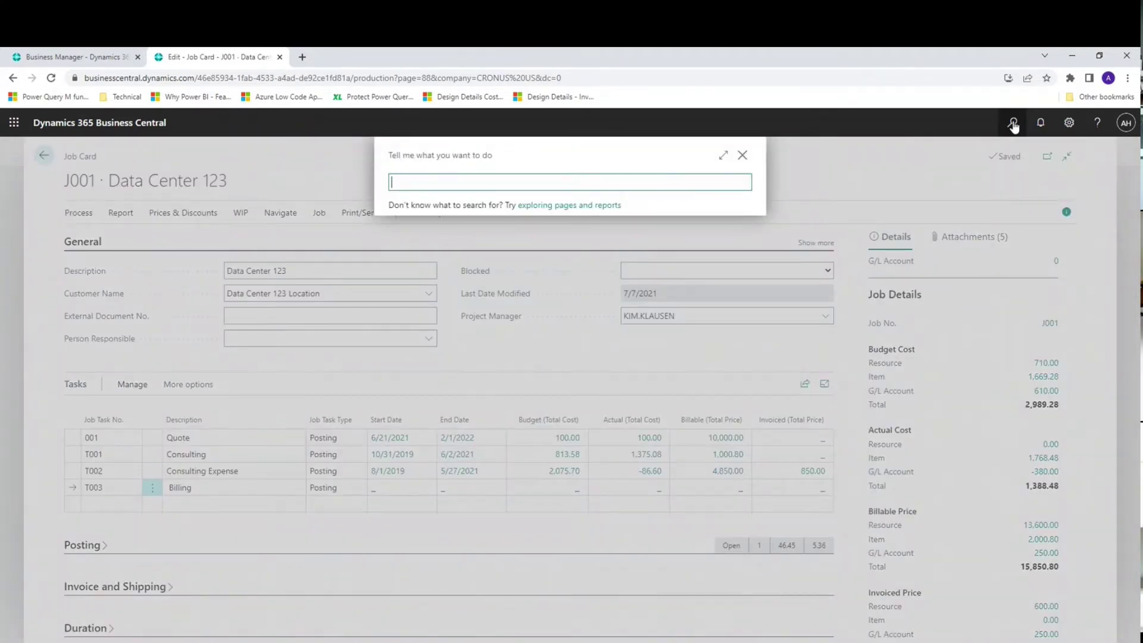
{"action": "type", "text": "job jou"}
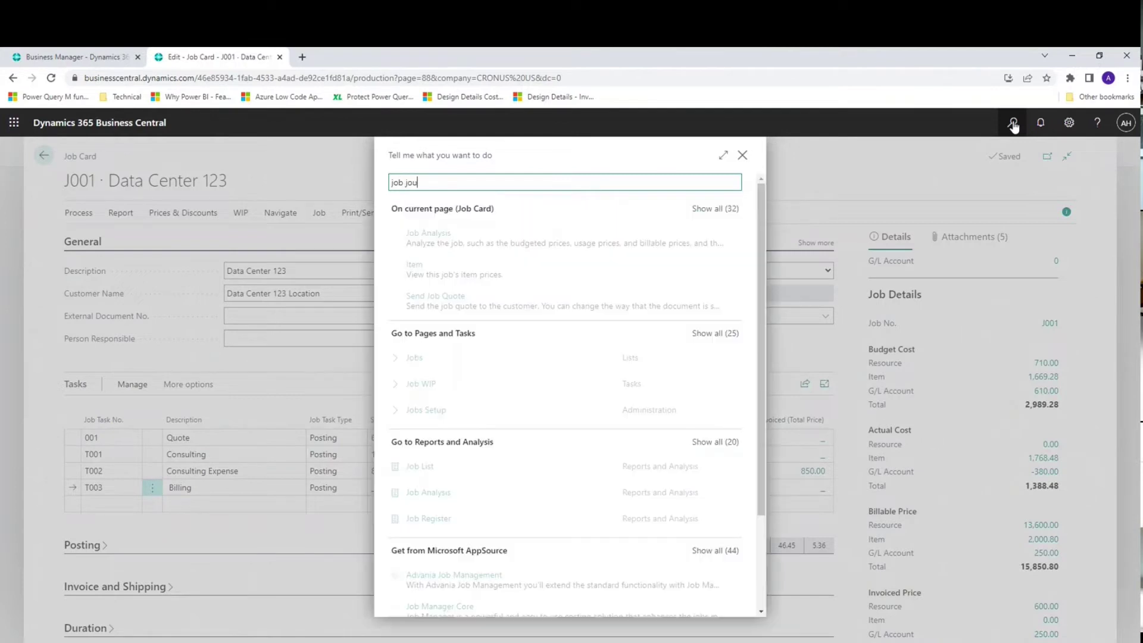
{"action": "type", "text": "rnal"}
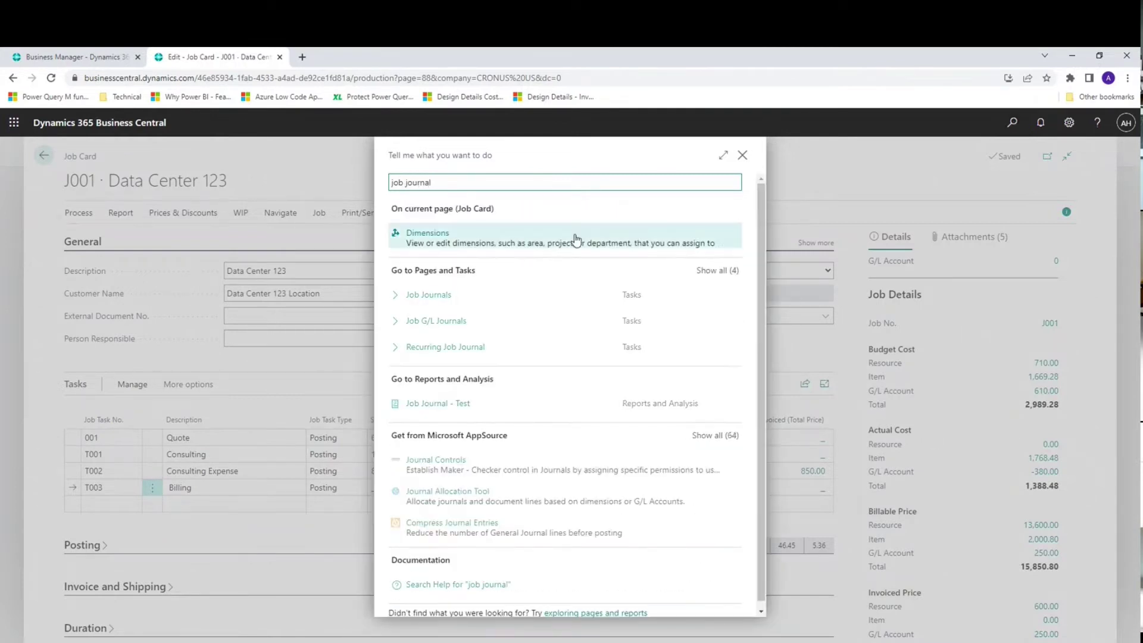
{"action": "left_click", "coordinate": [432, 297]}
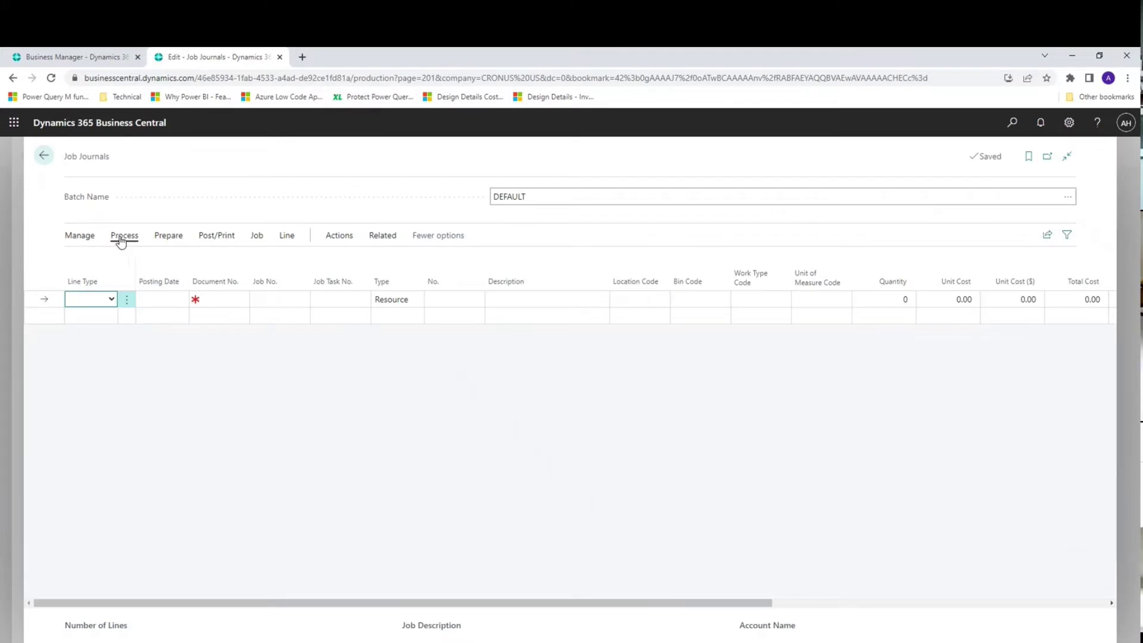
Step: Set the first journal line's Line Type to Both Budget and Billable and its Posting Date to today, 6/8/2022
{"action": "left_click", "coordinate": [112, 299]}
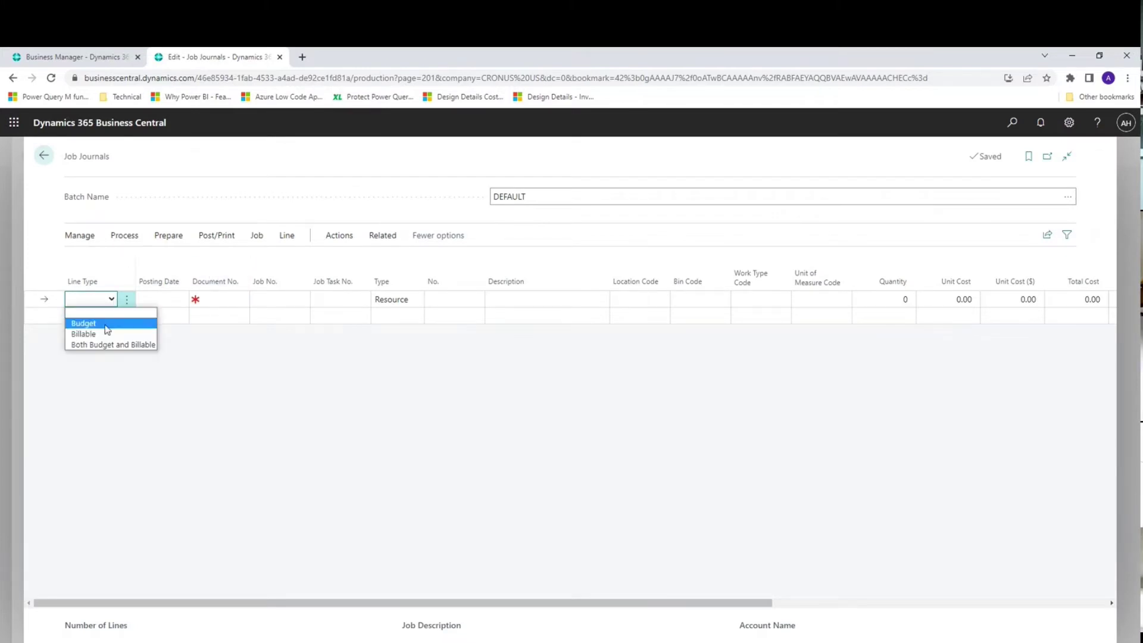
{"action": "left_click", "coordinate": [111, 345]}
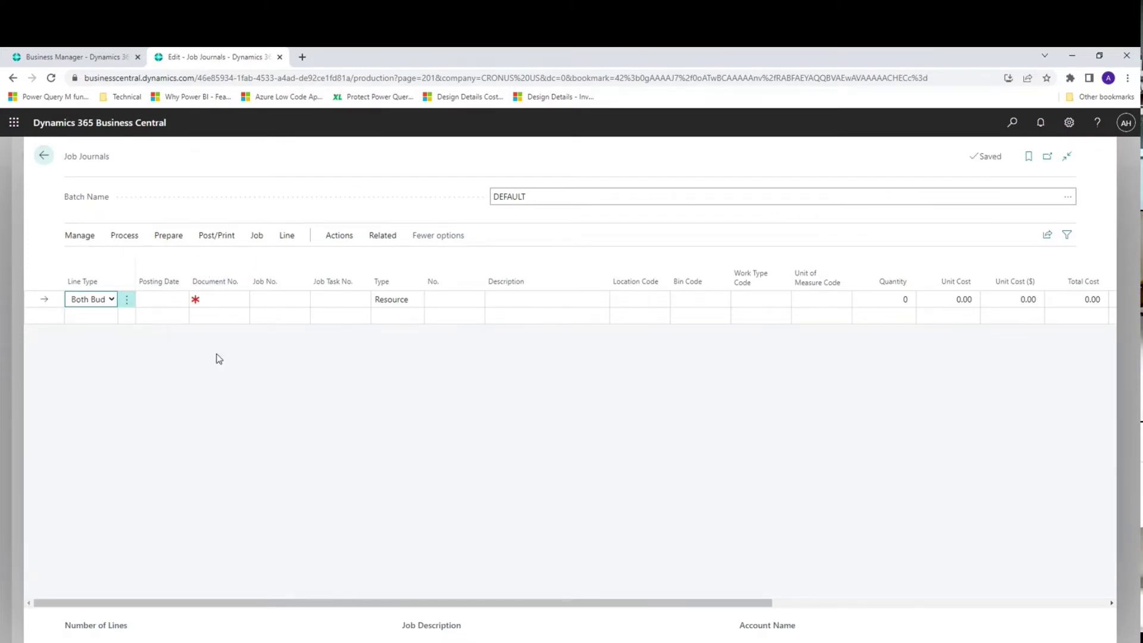
{"action": "key", "text": "Tab"}
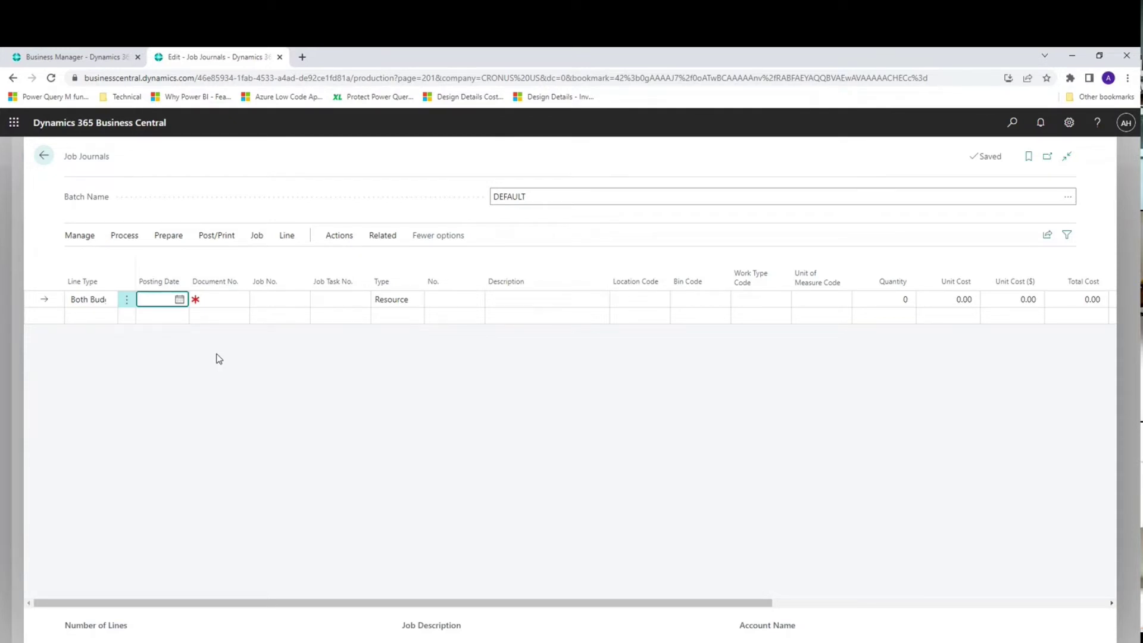
{"action": "type", "text": "t"}
{"action": "key", "text": "Tab"}
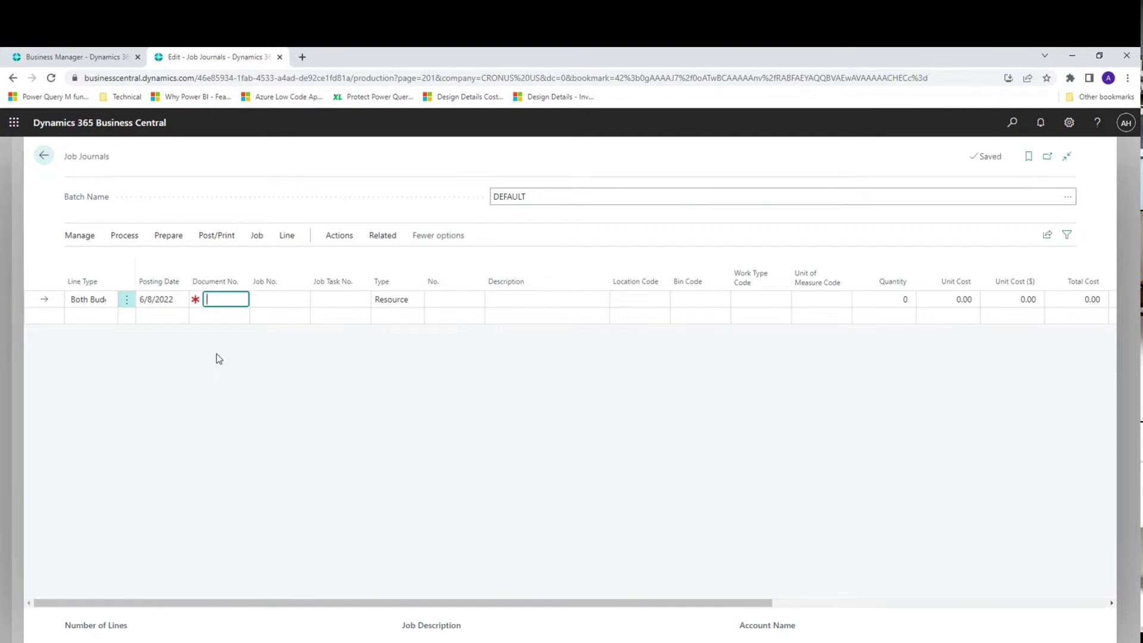
Step: Set the journal line's Document No. to JJ0002, Job No. to J001 and Job Task No. to 001
{"action": "type", "text": "JJ0002"}
{"action": "double_click", "coordinate": [232, 300]}
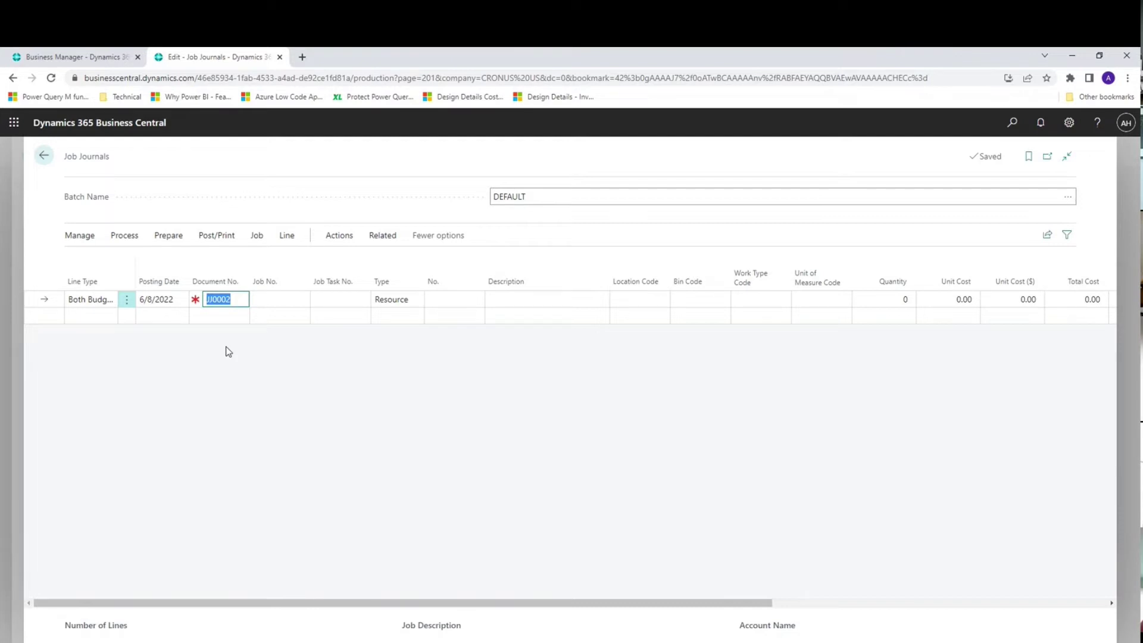
{"action": "key", "text": "Tab"}
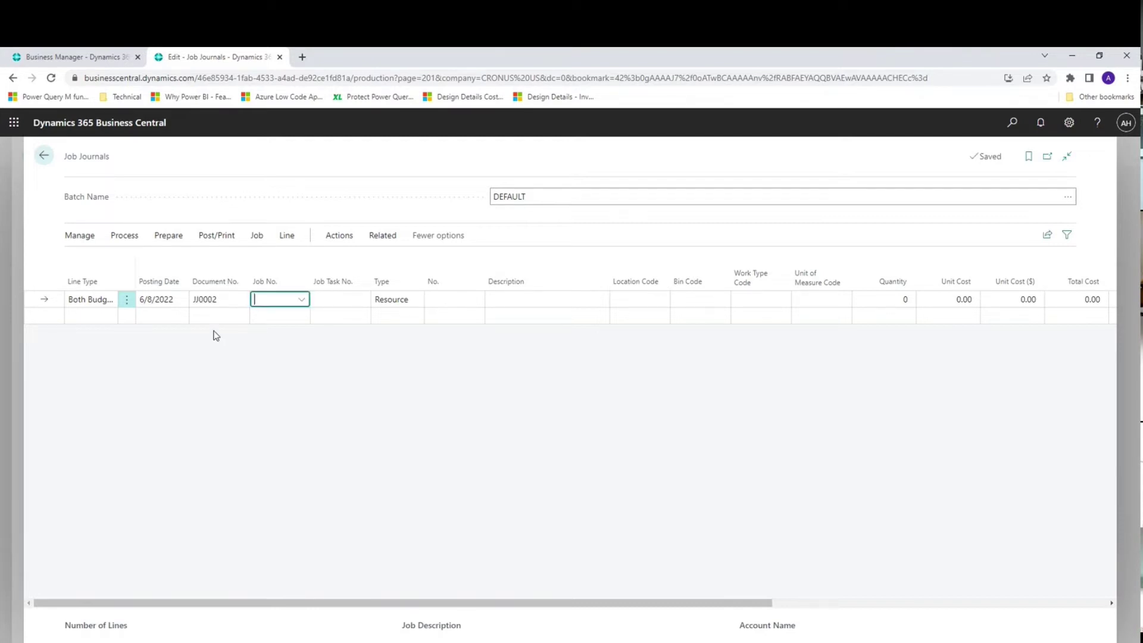
{"action": "left_click", "coordinate": [302, 299]}
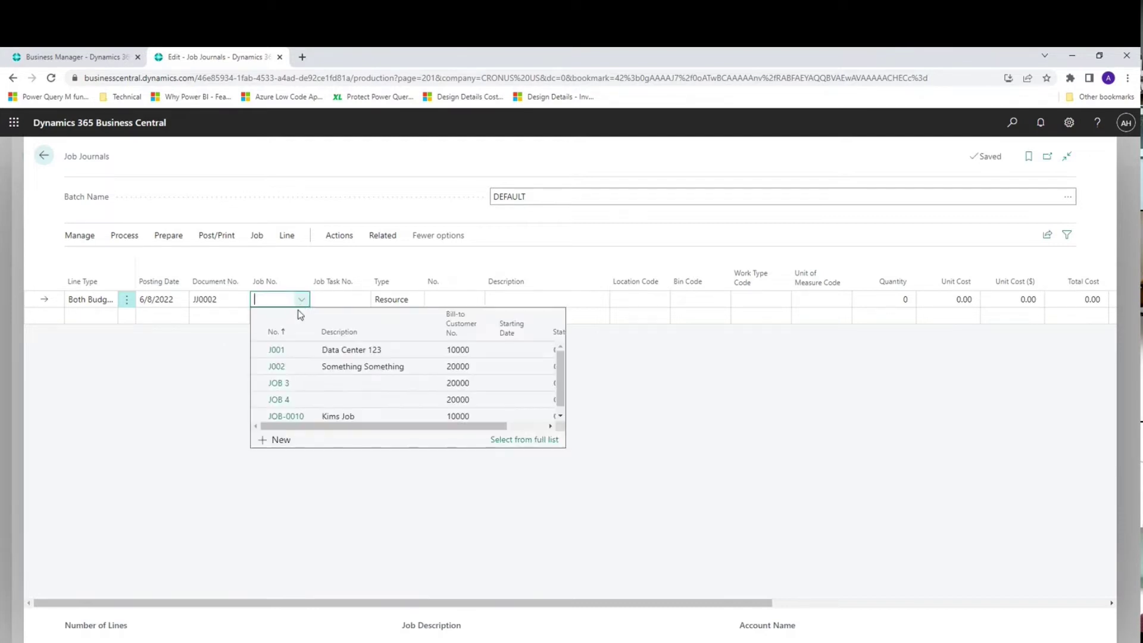
{"action": "left_click", "coordinate": [294, 350]}
{"action": "left_click", "coordinate": [348, 299]}
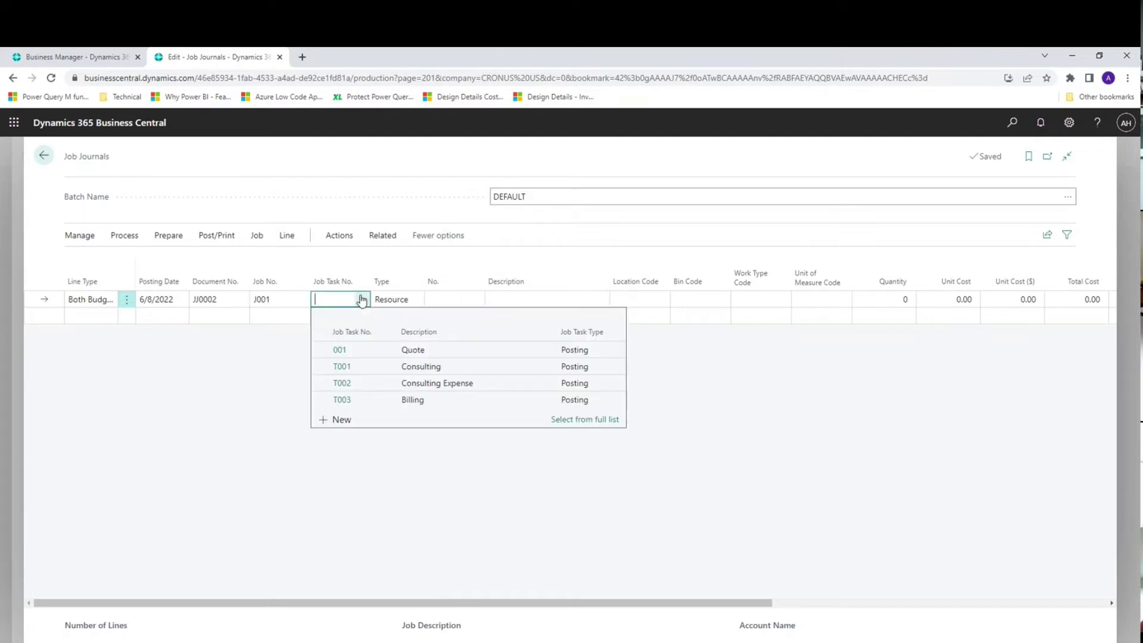
{"action": "left_click", "coordinate": [351, 349]}
{"action": "key", "text": "Tab"}
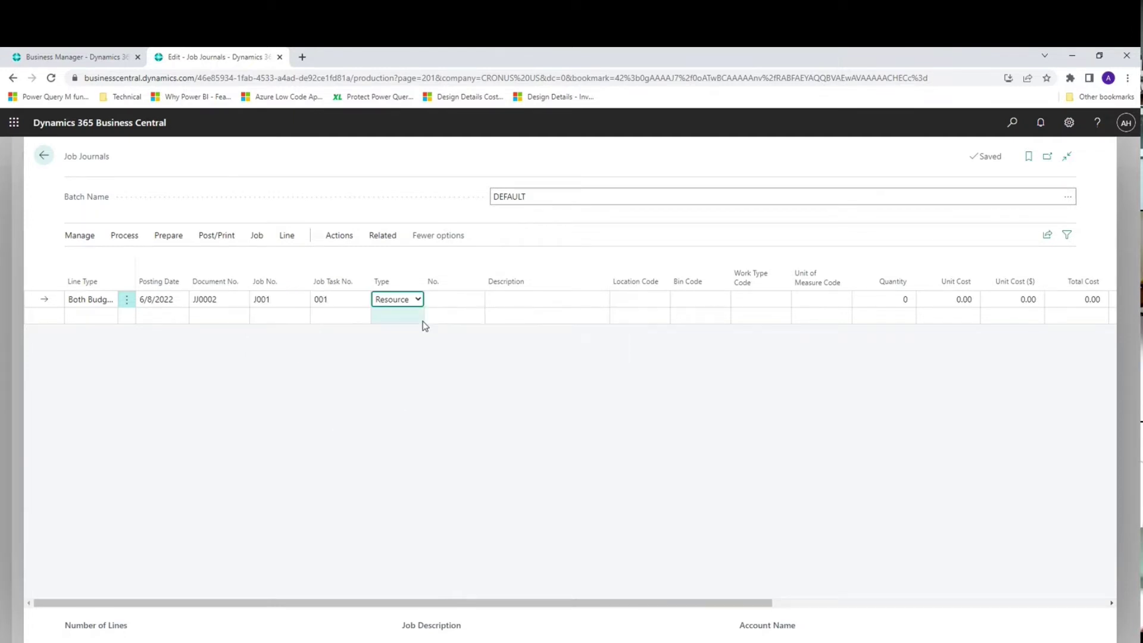
Step: Change the journal line's Type to Item and look up 1025 to choose ITEM1025
{"action": "left_click", "coordinate": [418, 301]}
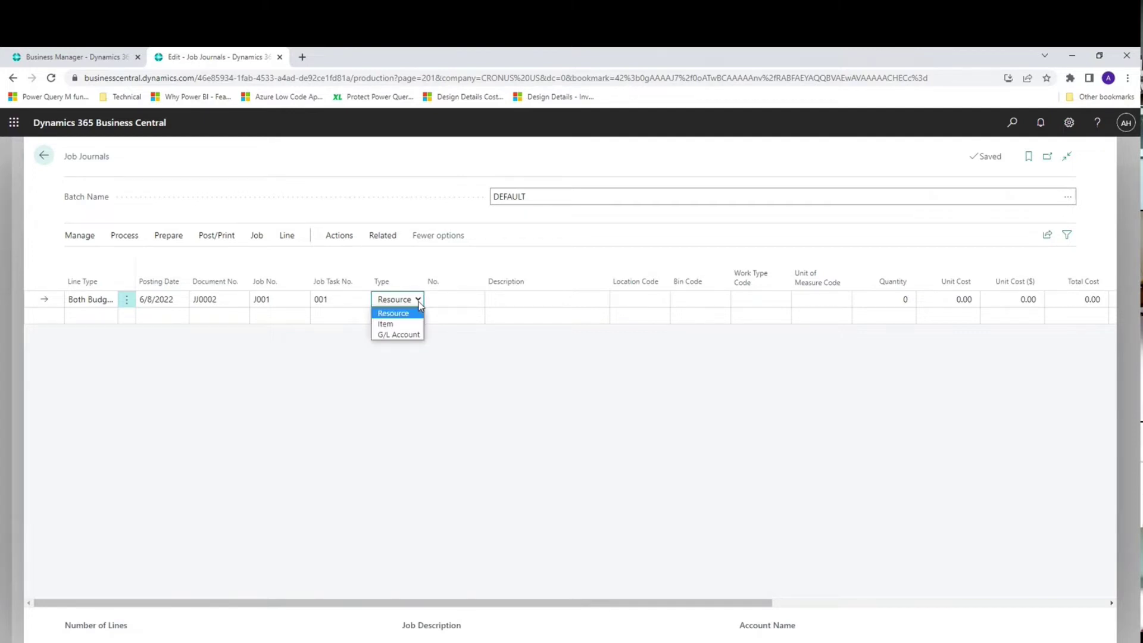
{"action": "left_click", "coordinate": [409, 324]}
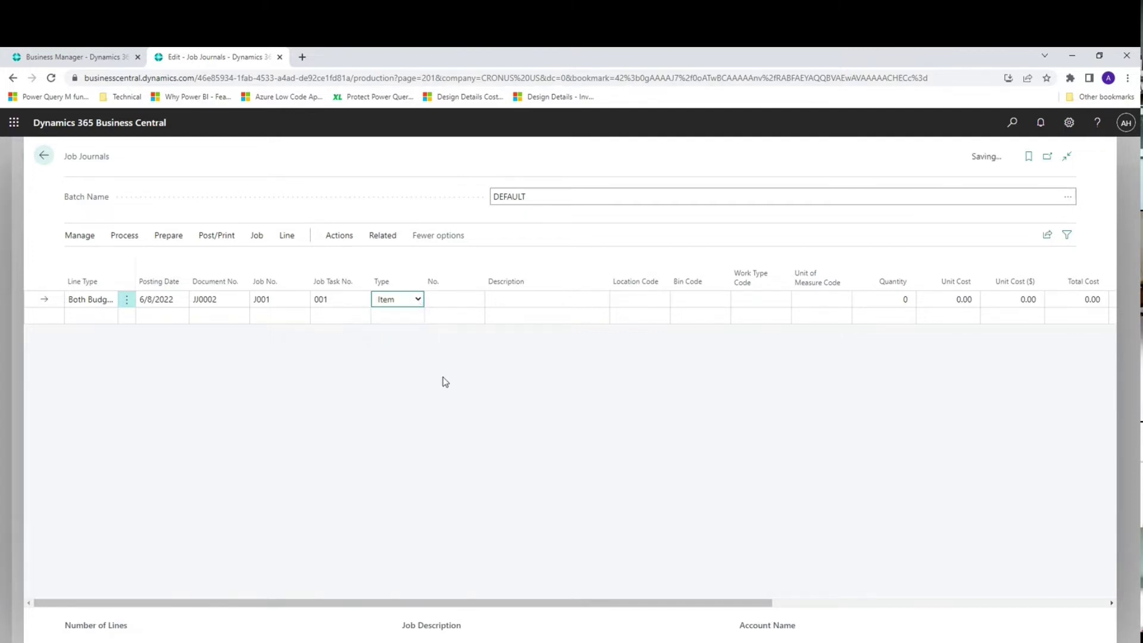
{"action": "key", "text": "Tab"}
{"action": "type", "text": "1"}
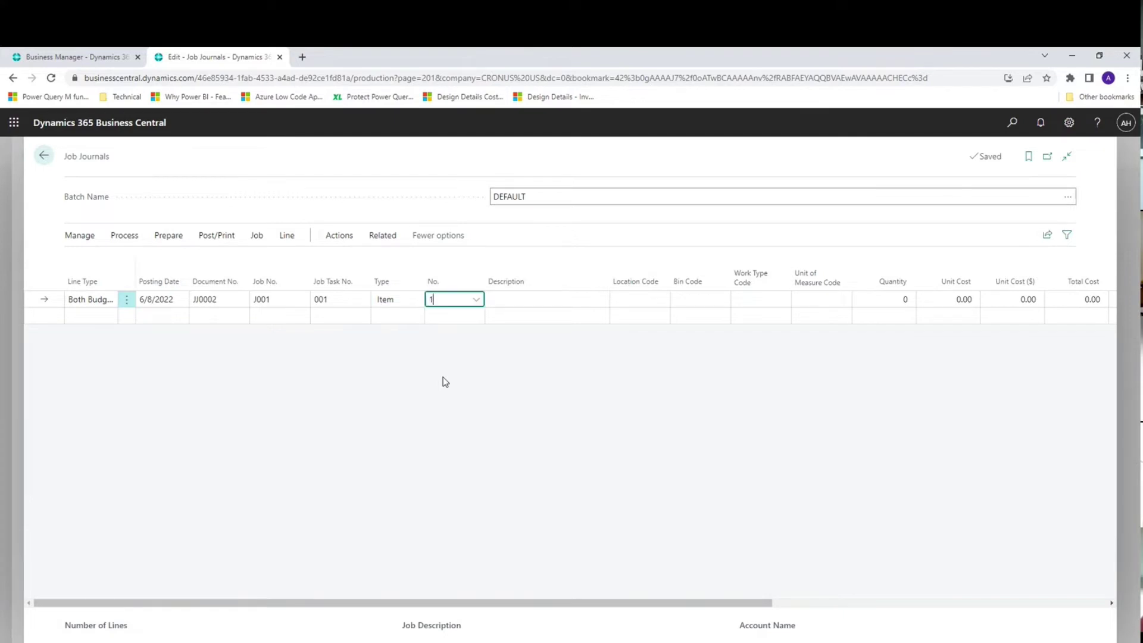
{"action": "type", "text": "025"}
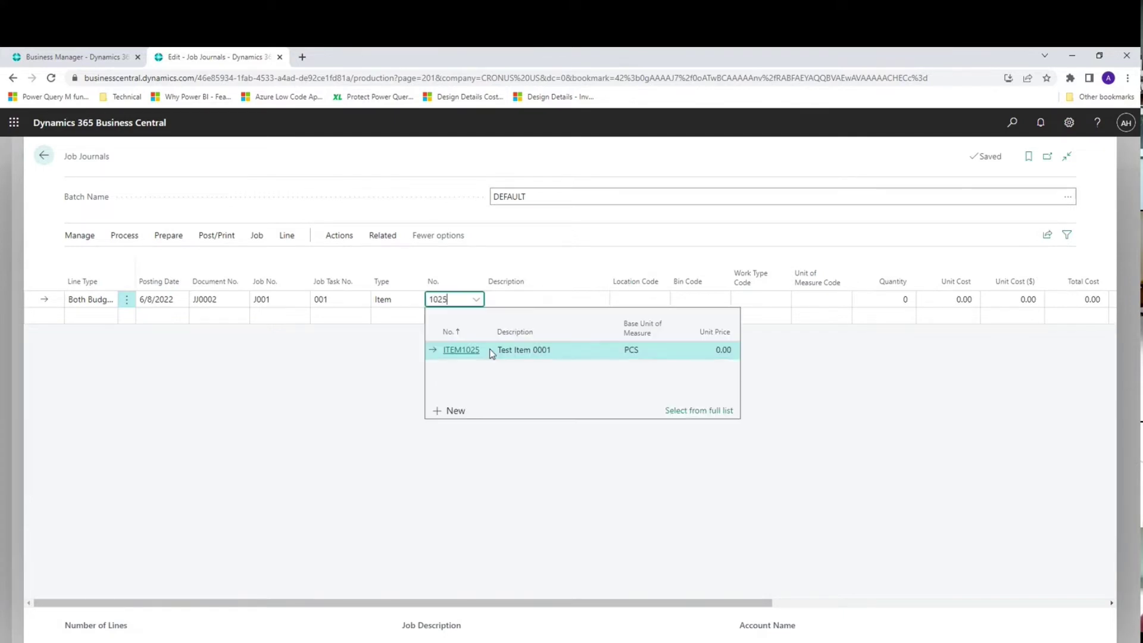
{"action": "left_click", "coordinate": [492, 351]}
{"action": "key", "text": "Tab"}
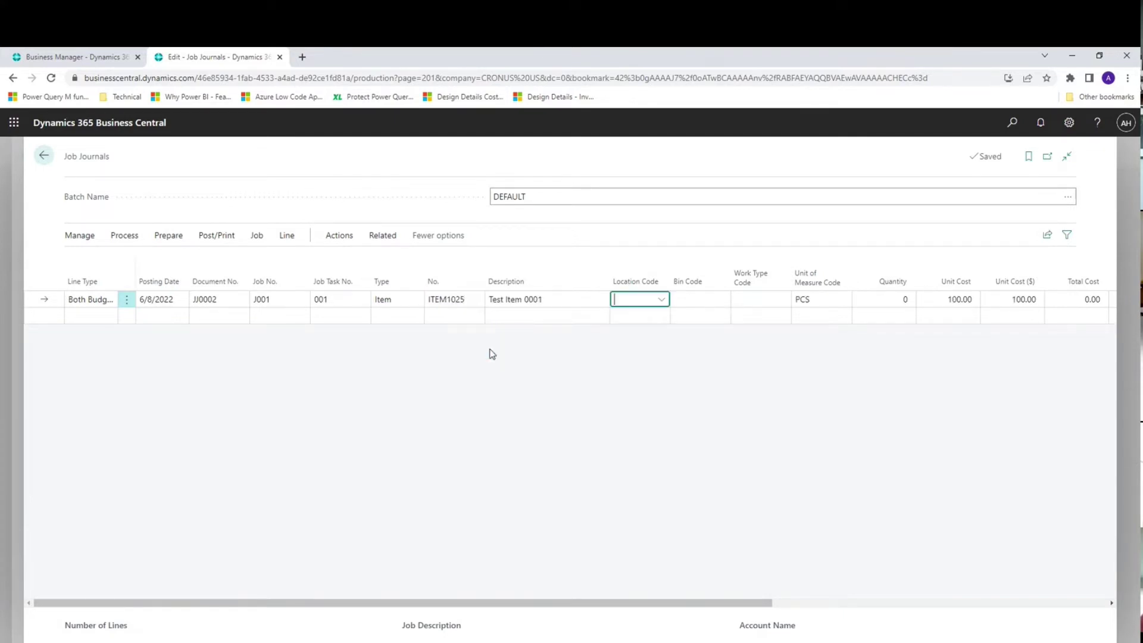
Step: Set the journal line's Location Code to BLUE and its Quantity to 1
{"action": "left_click", "coordinate": [662, 301]}
{"action": "left_click", "coordinate": [649, 350]}
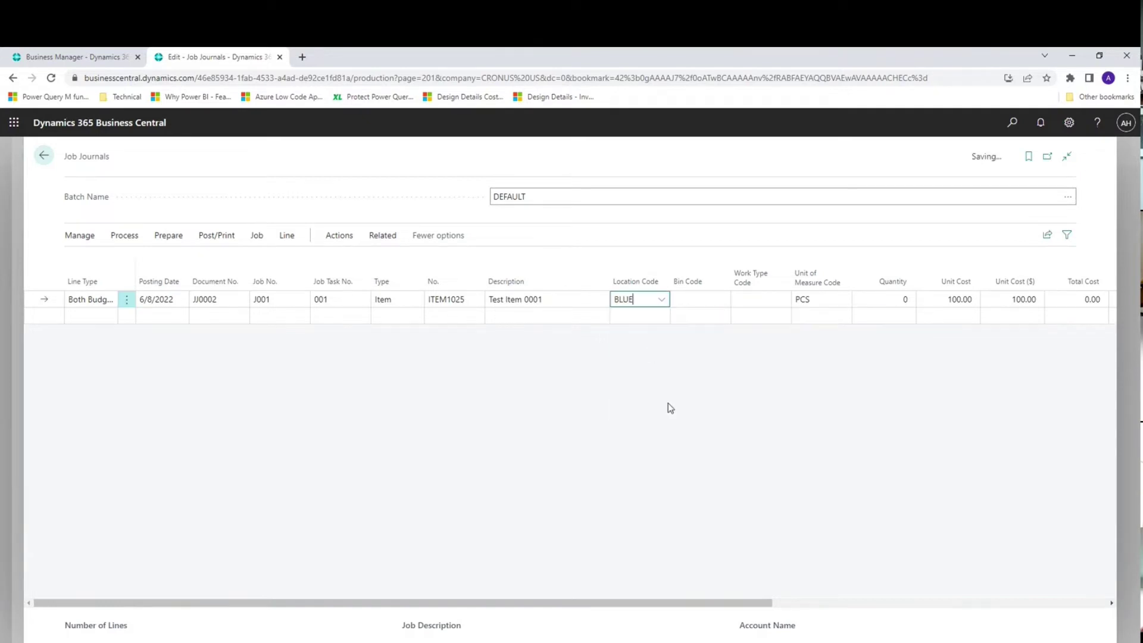
{"action": "key", "text": "Tab"}
{"action": "key", "text": "Tab"}
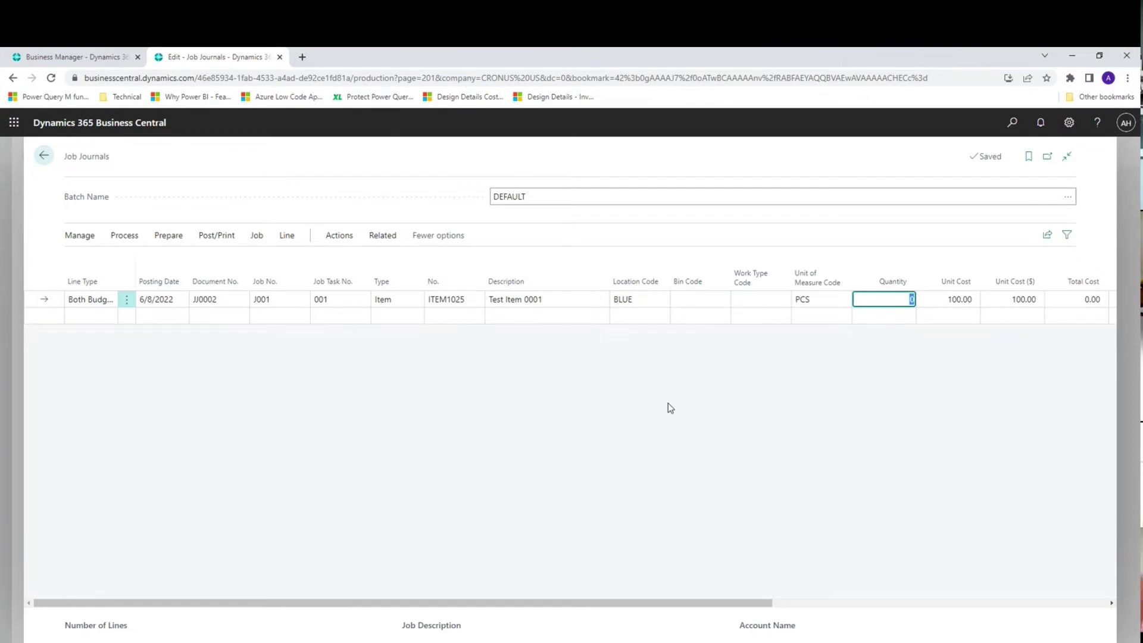
{"action": "type", "text": "1"}
{"action": "key", "text": "Tab"}
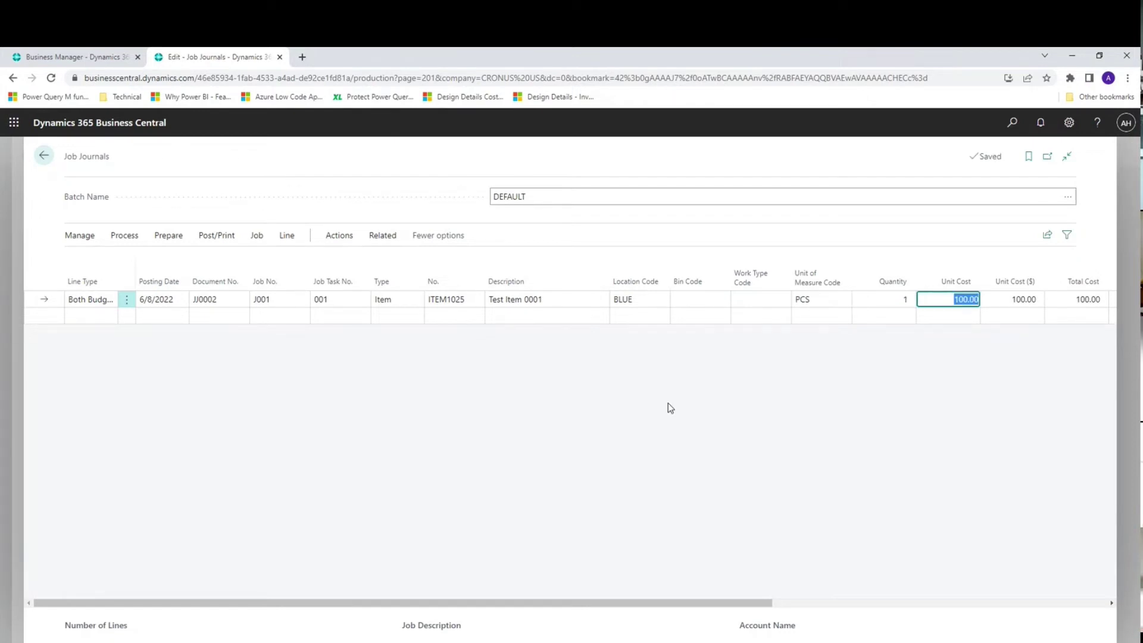
Step: Replace the journal line's Description with "Demo transaction"
{"action": "key", "text": "shift+Tab"}
{"action": "key", "text": "shift+Tab"}
{"action": "key", "text": "shift+Tab"}
{"action": "key", "text": "shift+Tab"}
{"action": "key", "text": "shift+Tab"}
{"action": "key", "text": "shift+Tab"}
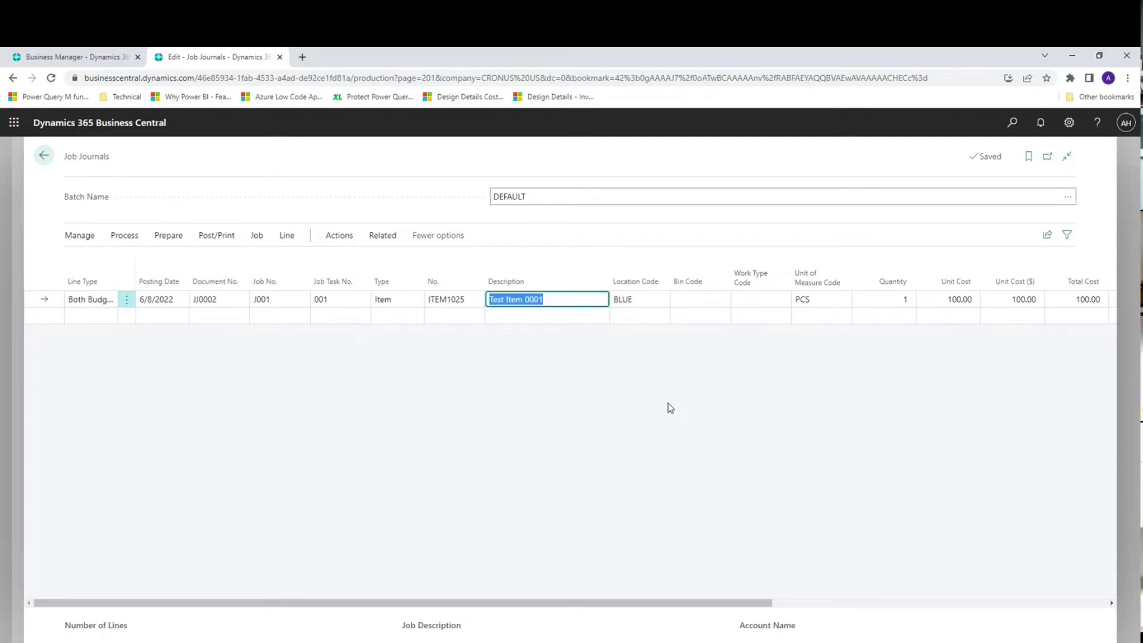
{"action": "type", "text": "Second"}
{"action": "key", "text": "ctrl+BackSpace"}
{"action": "type", "text": "Demo transaction"}
{"action": "key", "text": "ctrl+a"}
Step: Post the job journal line without printing and return to the J001 job card
{"action": "left_click", "coordinate": [224, 238]}
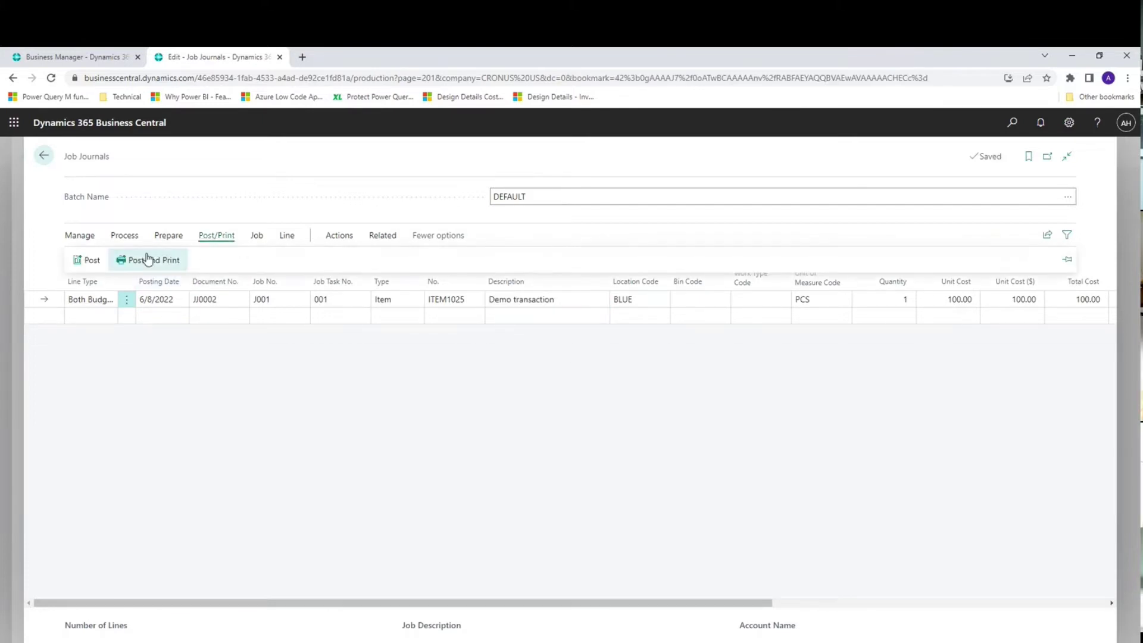
{"action": "left_click", "coordinate": [89, 263]}
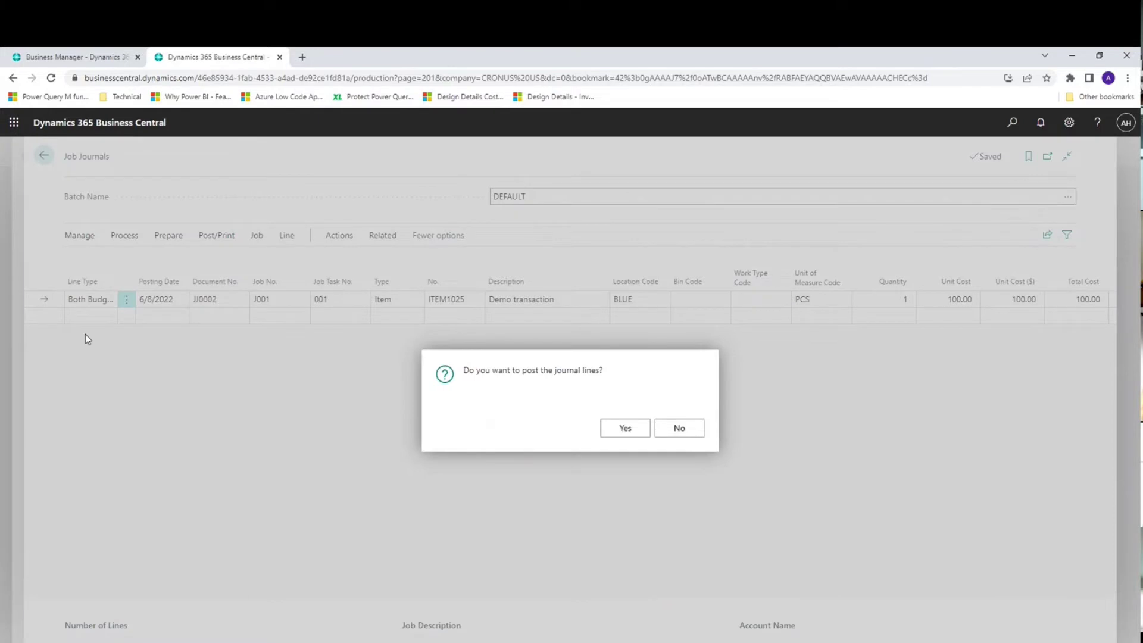
{"action": "left_click", "coordinate": [620, 427]}
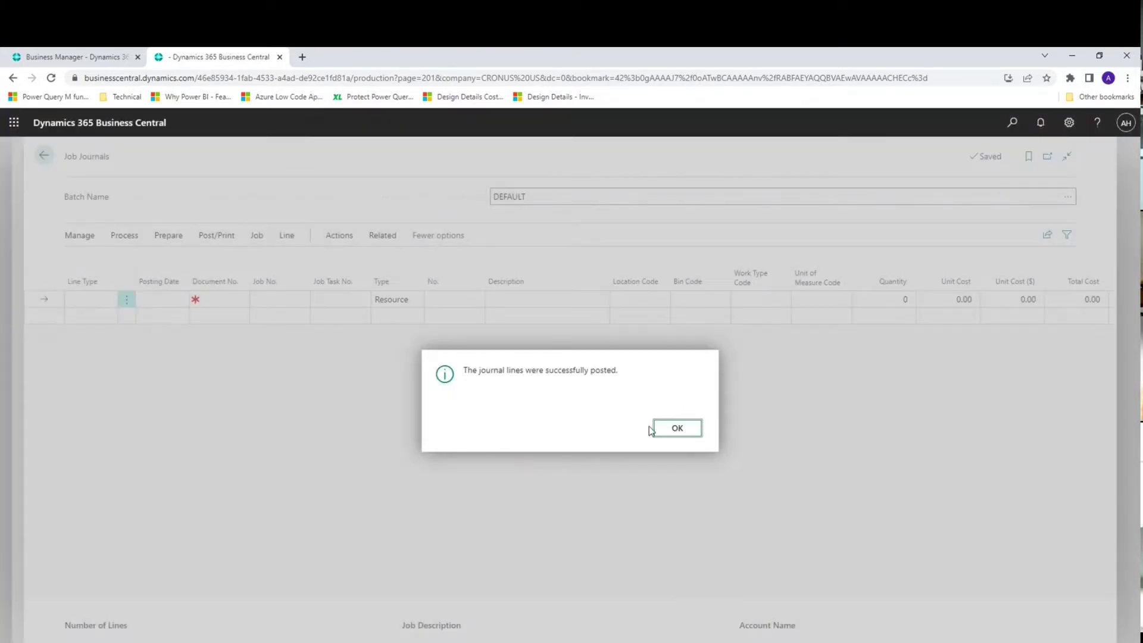
{"action": "left_click", "coordinate": [657, 428]}
{"action": "key", "text": "Escape"}
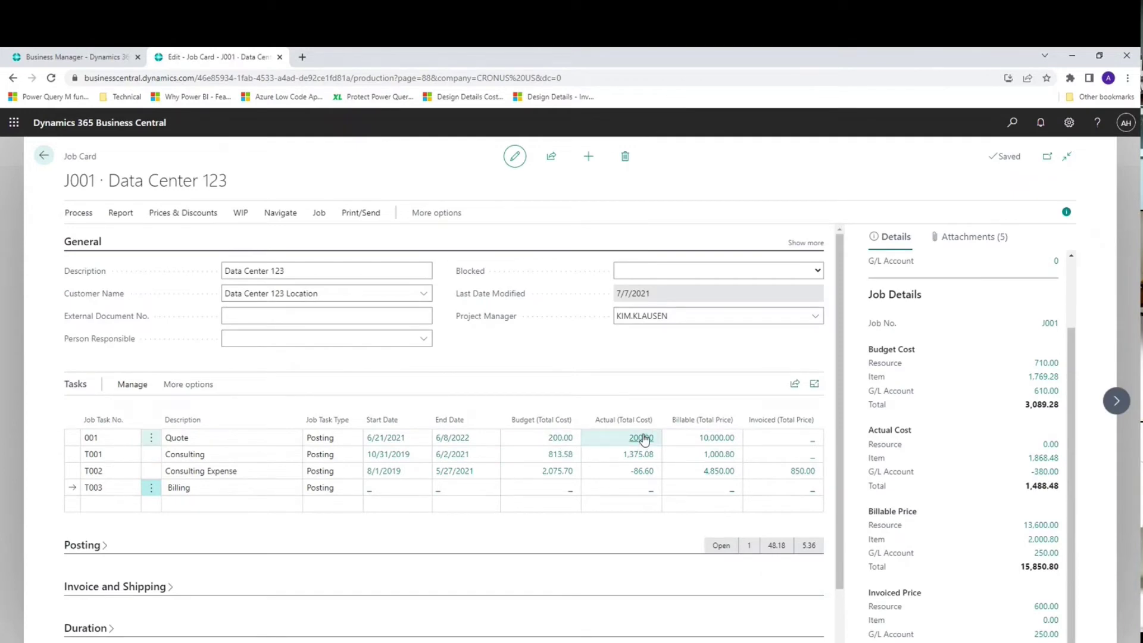
Step: View the job ledger entries behind task 001 Quote's Actual (Total Cost) and return to the job card
{"action": "left_click", "coordinate": [643, 439]}
{"action": "left_click", "coordinate": [643, 439]}
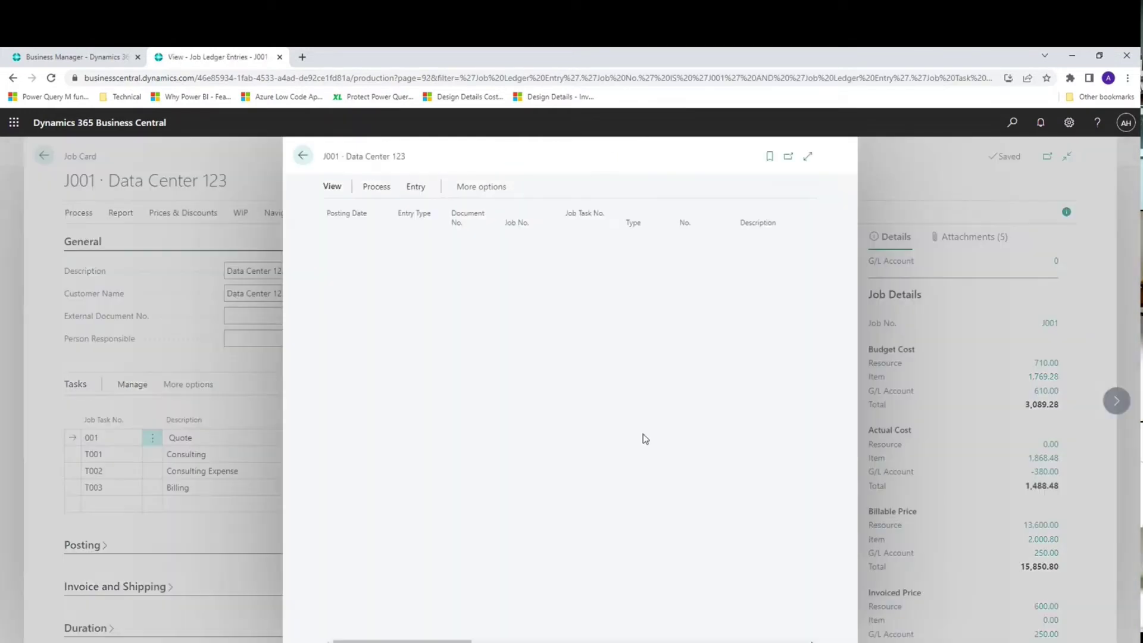
{"action": "scroll", "coordinate": [797, 246], "scroll_direction": "right", "scroll_amount": 2}
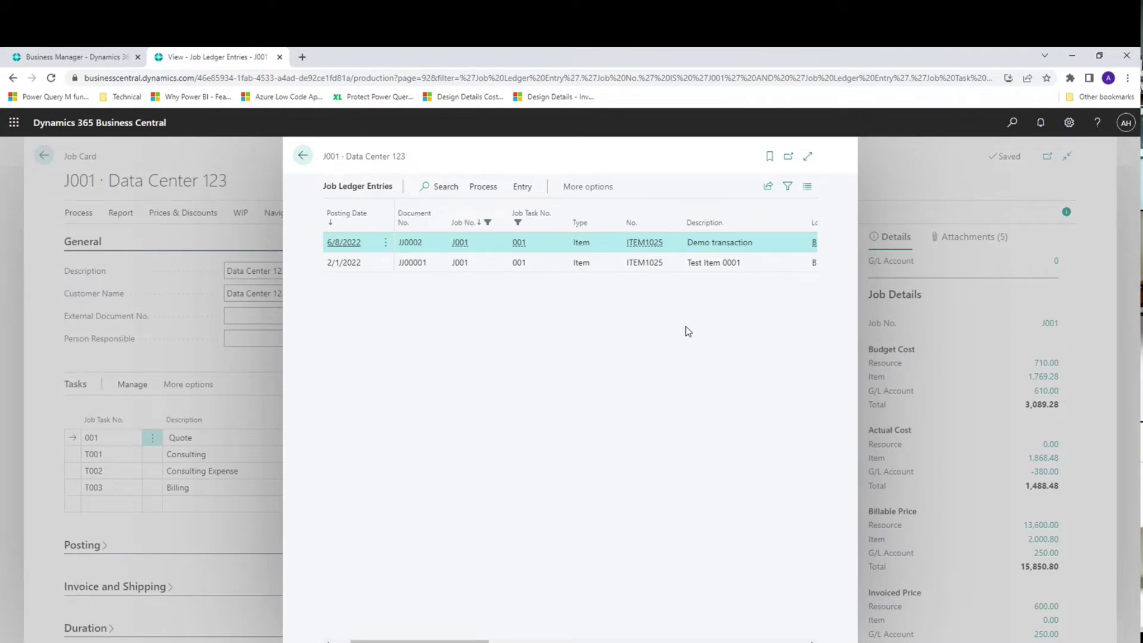
{"action": "left_click", "coordinate": [303, 155]}
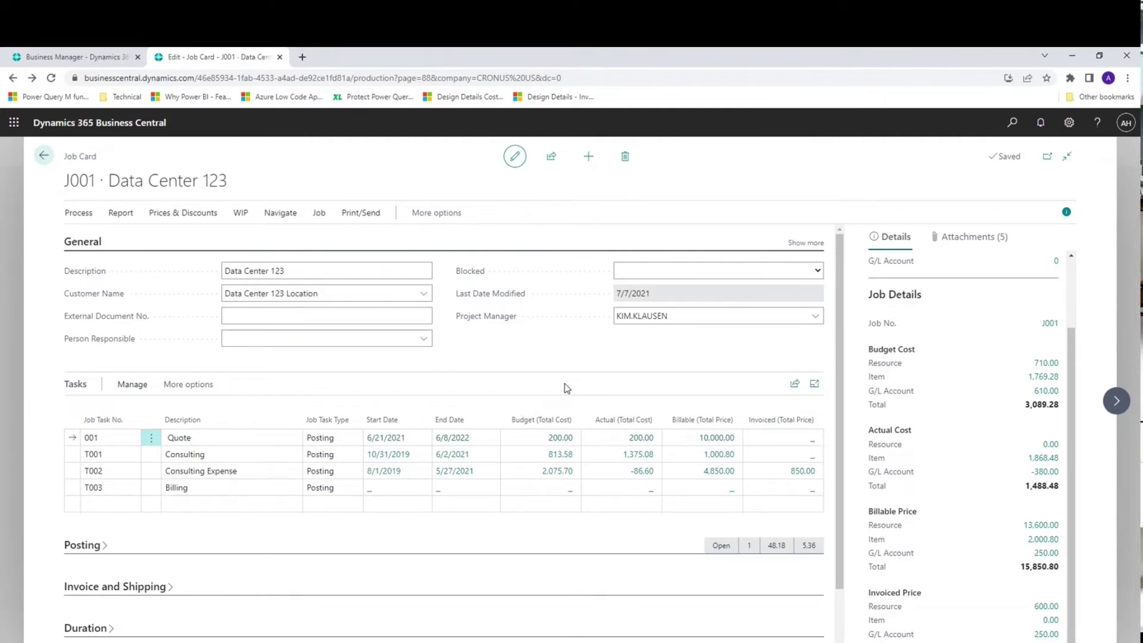
Step: Reopen task 001's actual cost ledger entries, expand the page to examine its available actions and functions, and return to the home page
{"action": "left_click", "coordinate": [641, 439]}
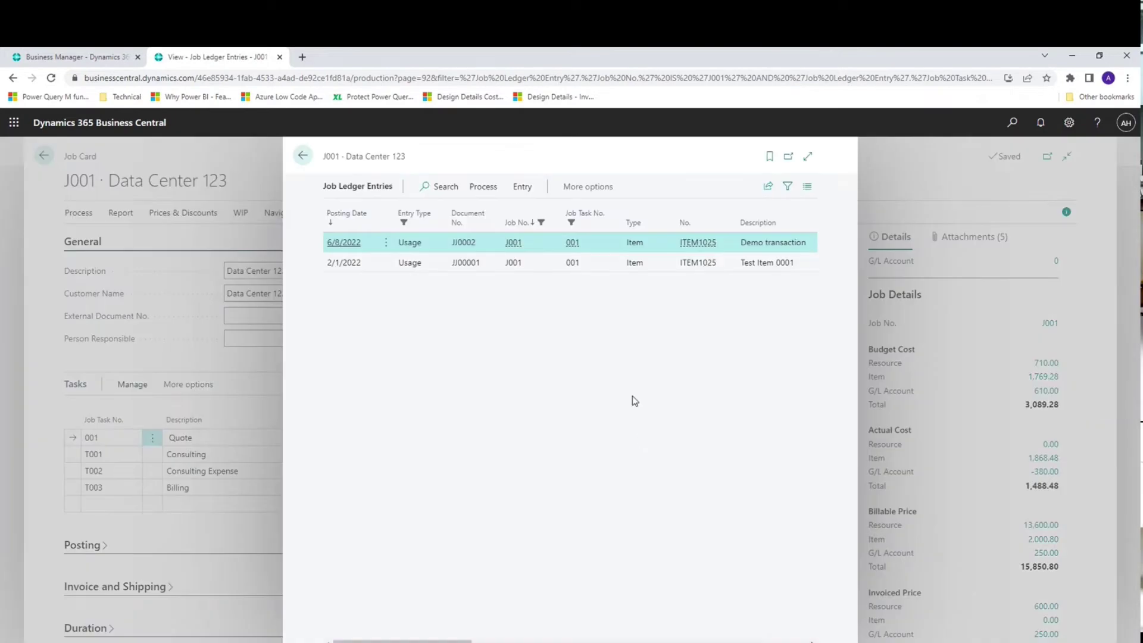
{"action": "left_click", "coordinate": [522, 188]}
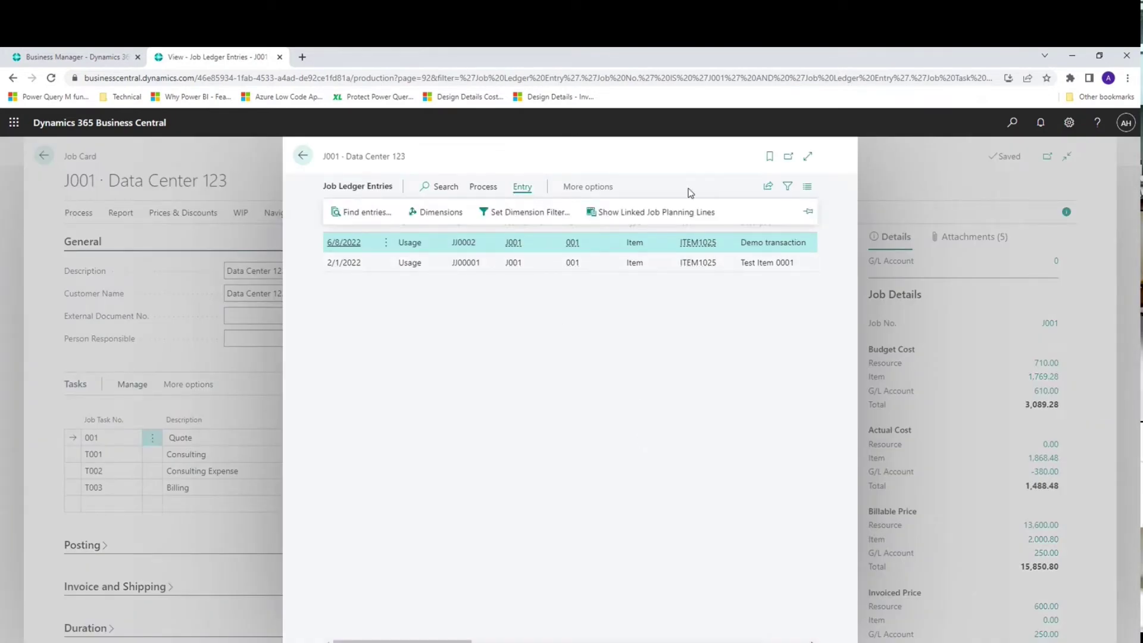
{"action": "left_click", "coordinate": [807, 156]}
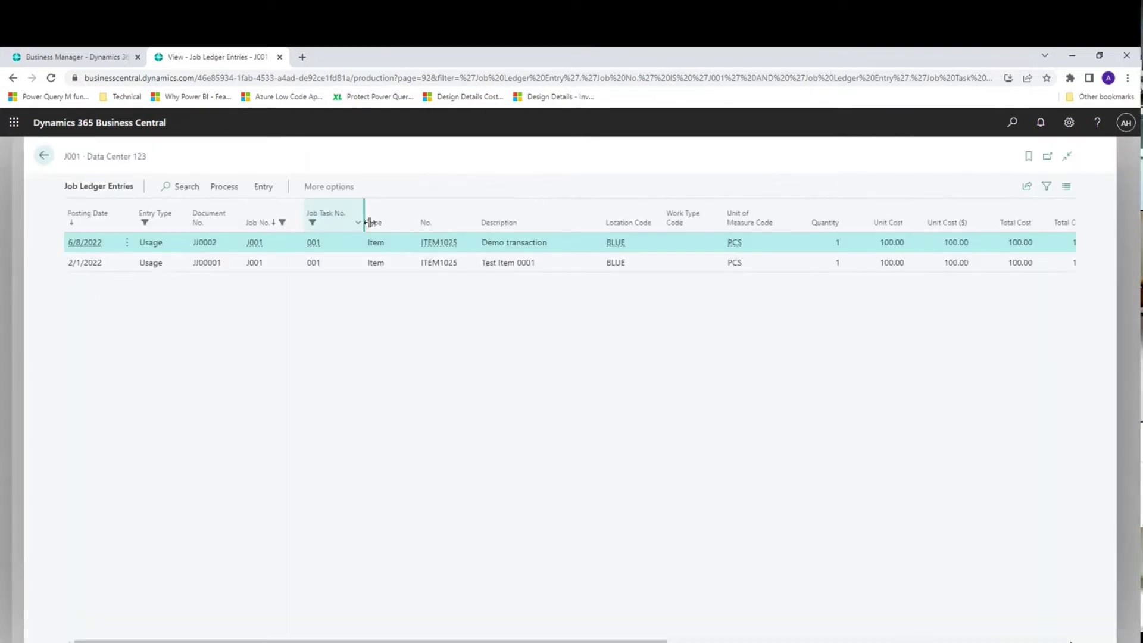
{"action": "left_click", "coordinate": [328, 186]}
{"action": "left_click", "coordinate": [317, 186]}
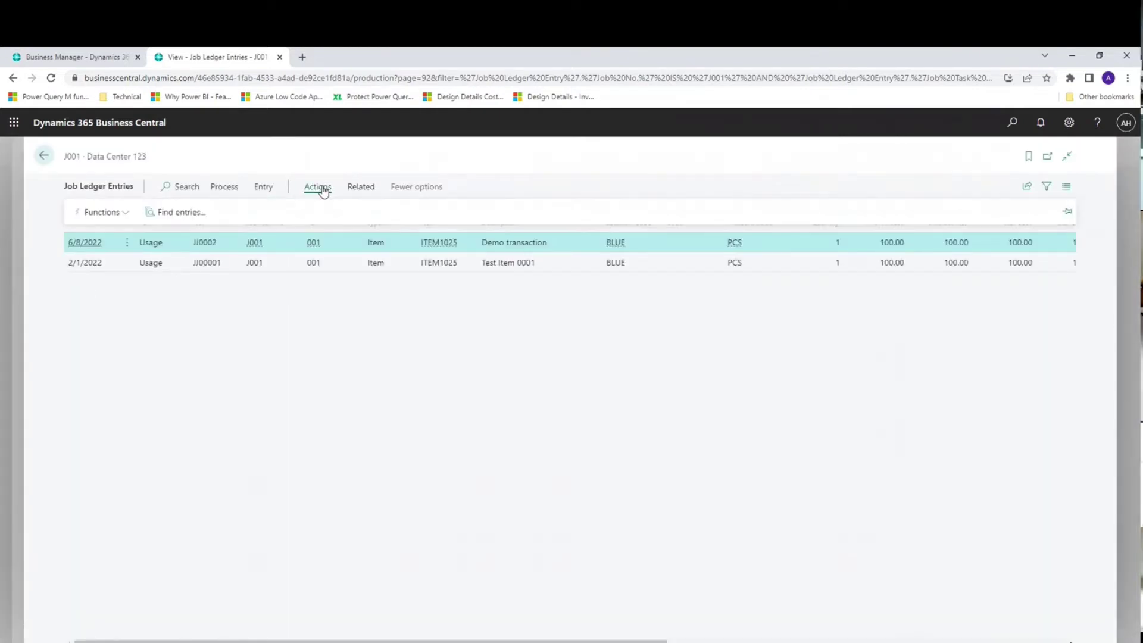
{"action": "left_click", "coordinate": [125, 215]}
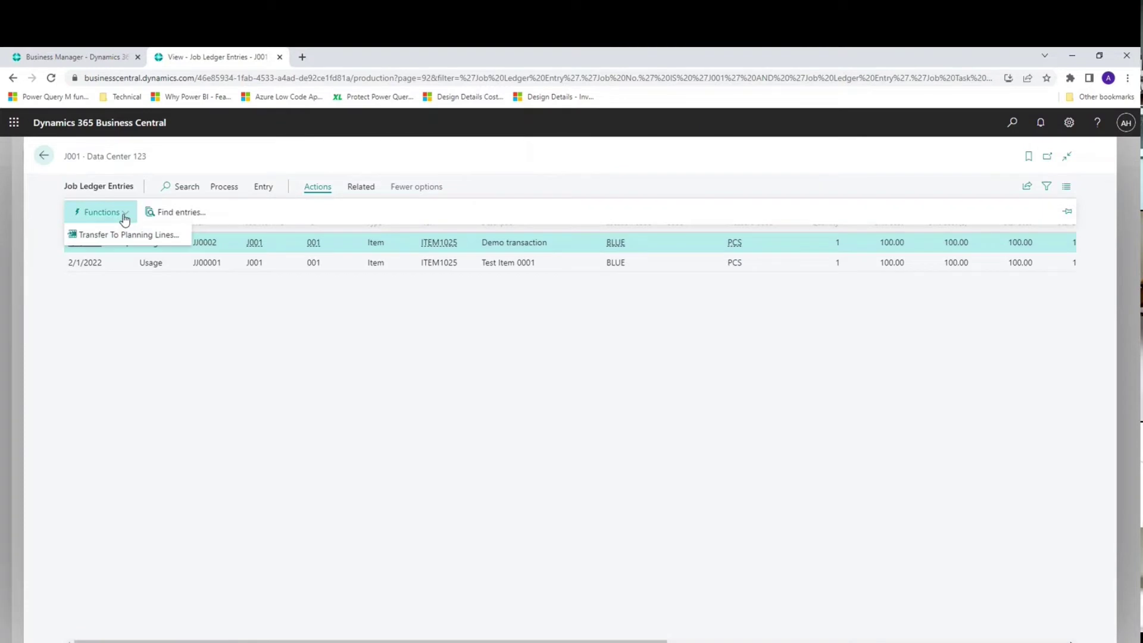
{"action": "left_click", "coordinate": [203, 367]}
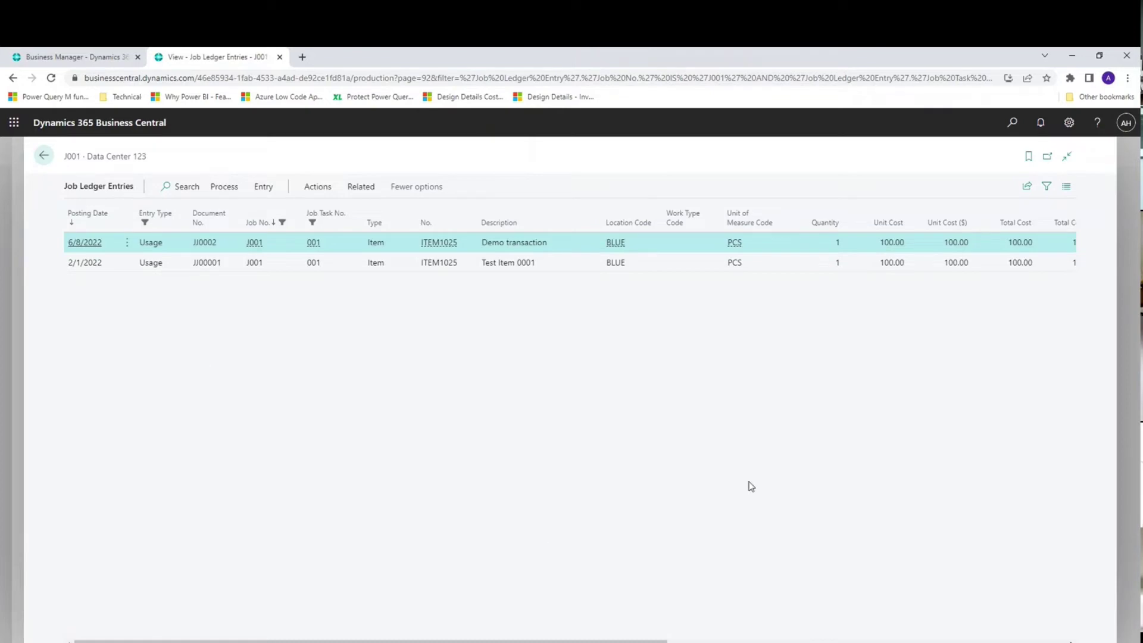
{"action": "key", "text": "Escape"}
{"action": "key", "text": "Escape"}
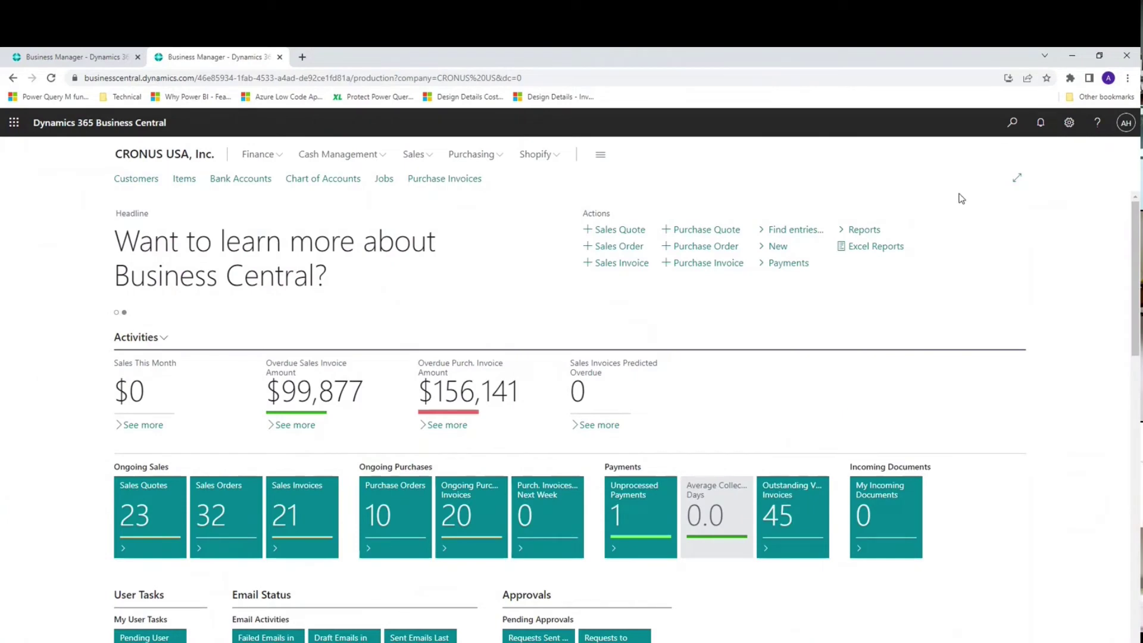
Step: Search for "aged" and open the Aged Accounts Payable report from Reports and Analysis
{"action": "left_click", "coordinate": [1012, 123]}
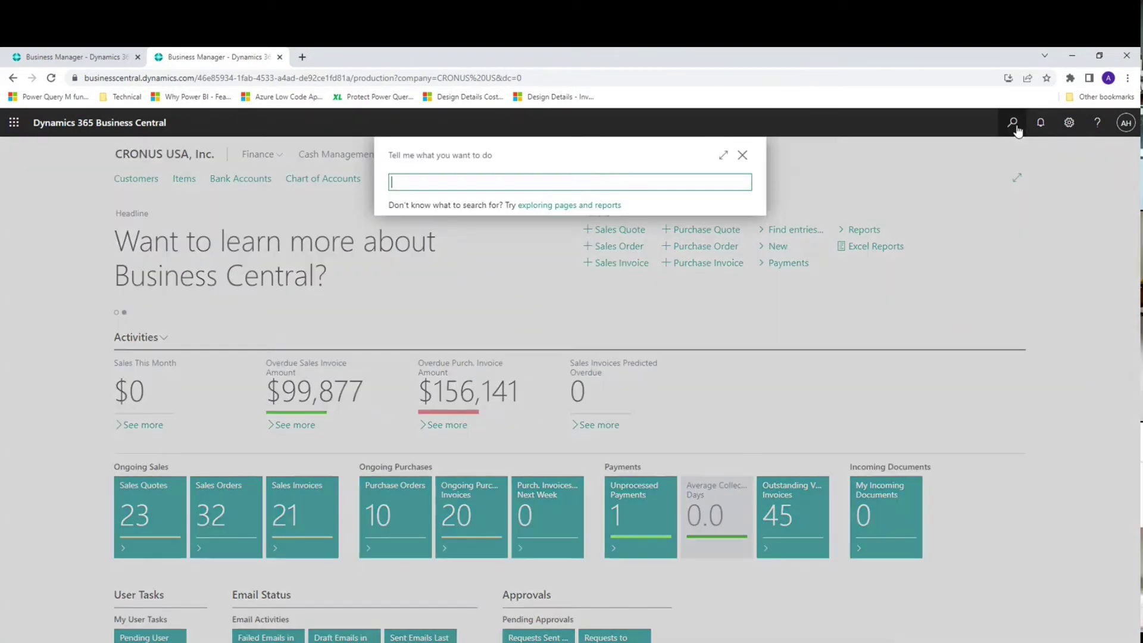
{"action": "type", "text": "aged"}
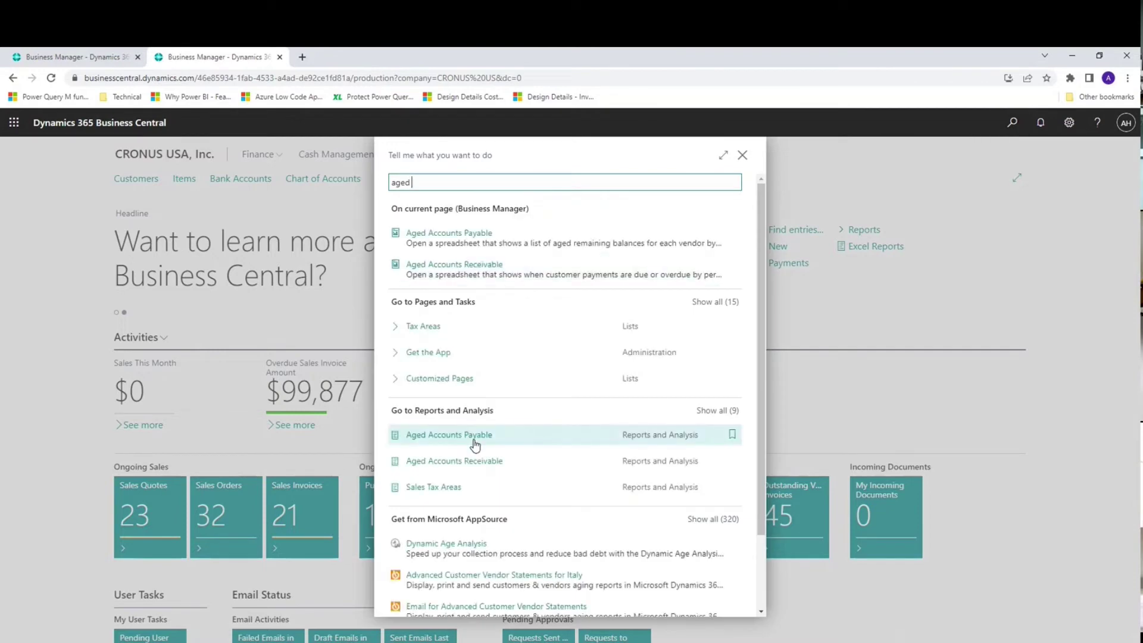
{"action": "left_click", "coordinate": [477, 435]}
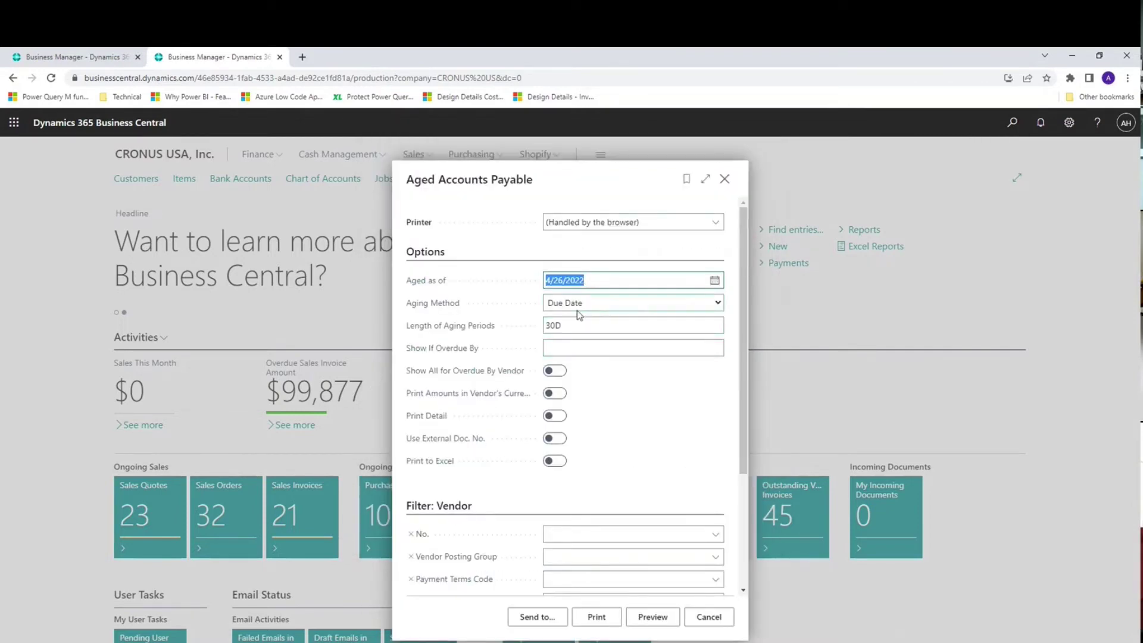
Step: Review the Aging Method choices and the Length of Aging Periods, and turn on Print Detail for the report
{"action": "left_click", "coordinate": [718, 305]}
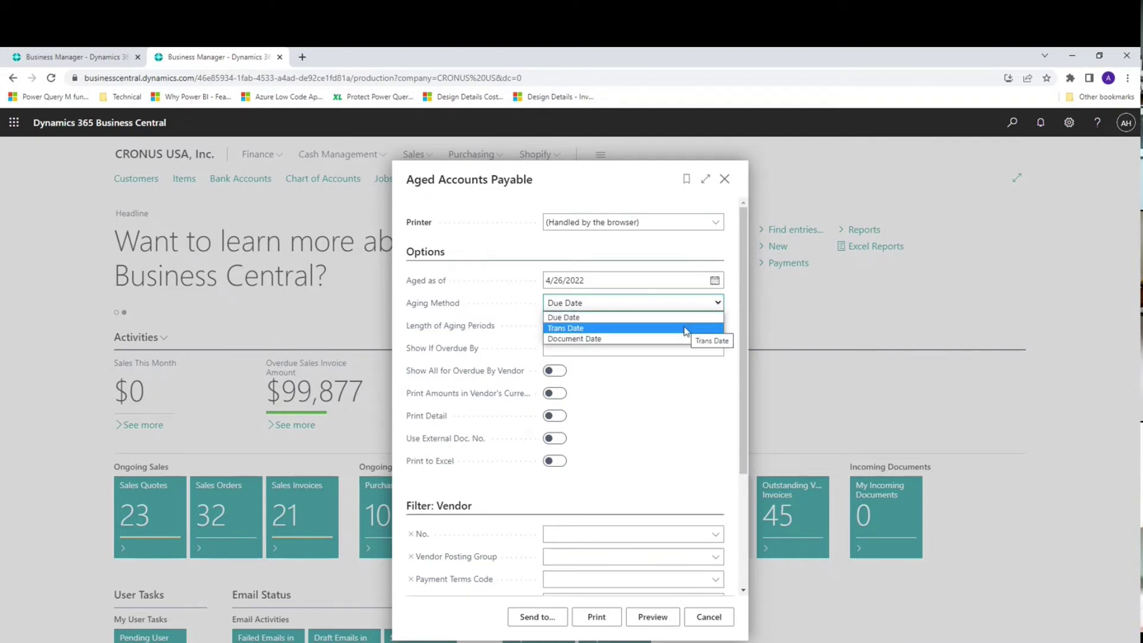
{"action": "left_click", "coordinate": [654, 406]}
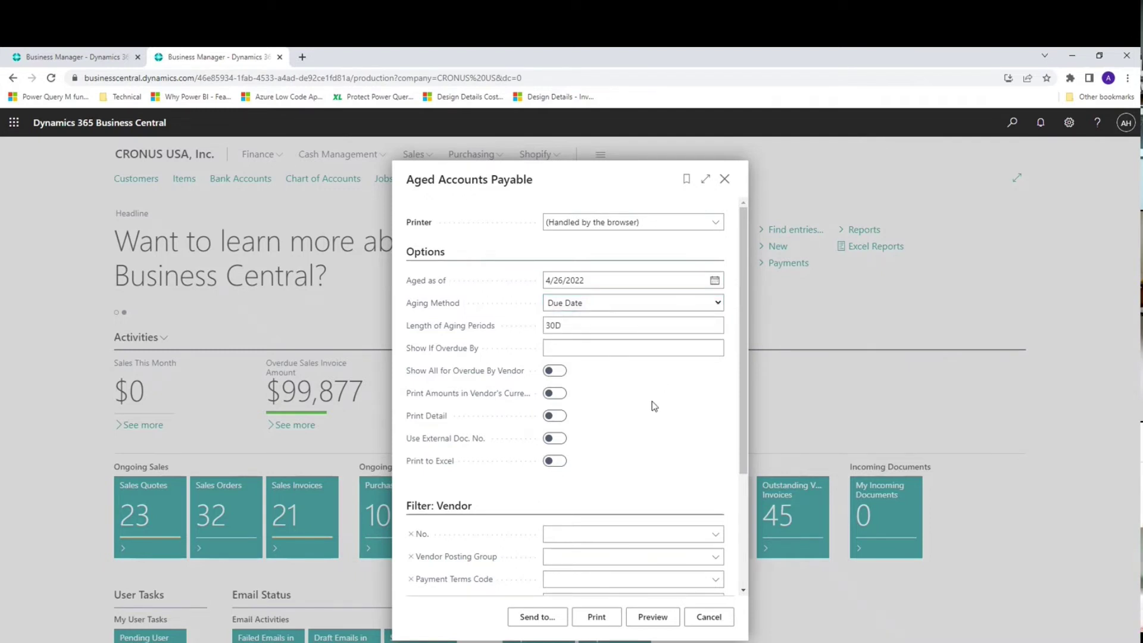
{"action": "left_click", "coordinate": [585, 328]}
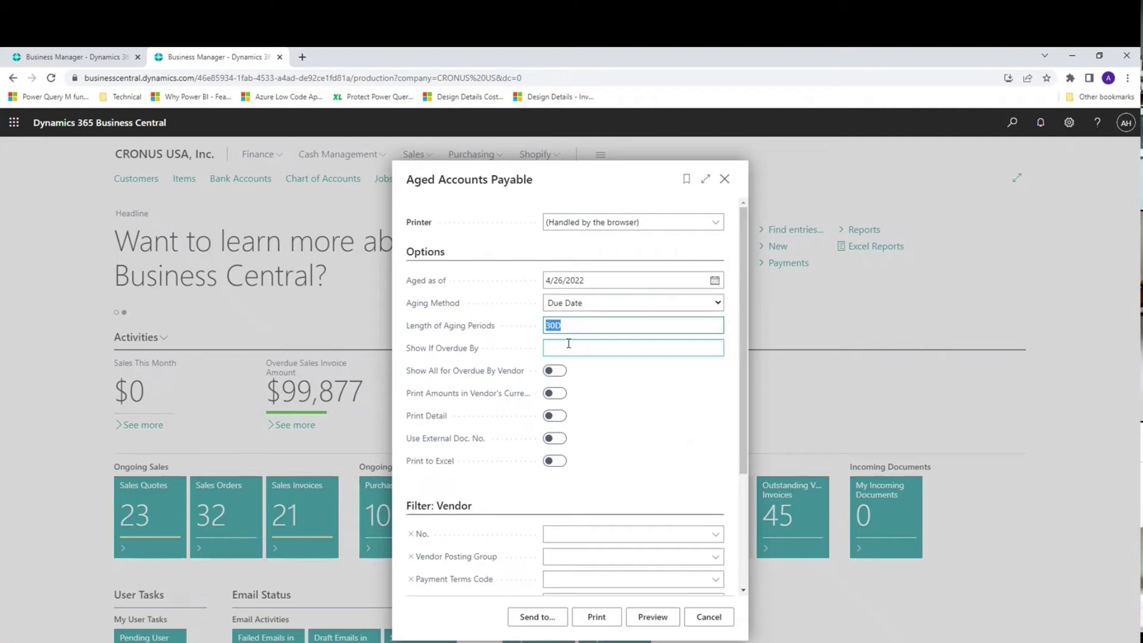
{"action": "left_click", "coordinate": [623, 332]}
{"action": "left_click", "coordinate": [564, 418]}
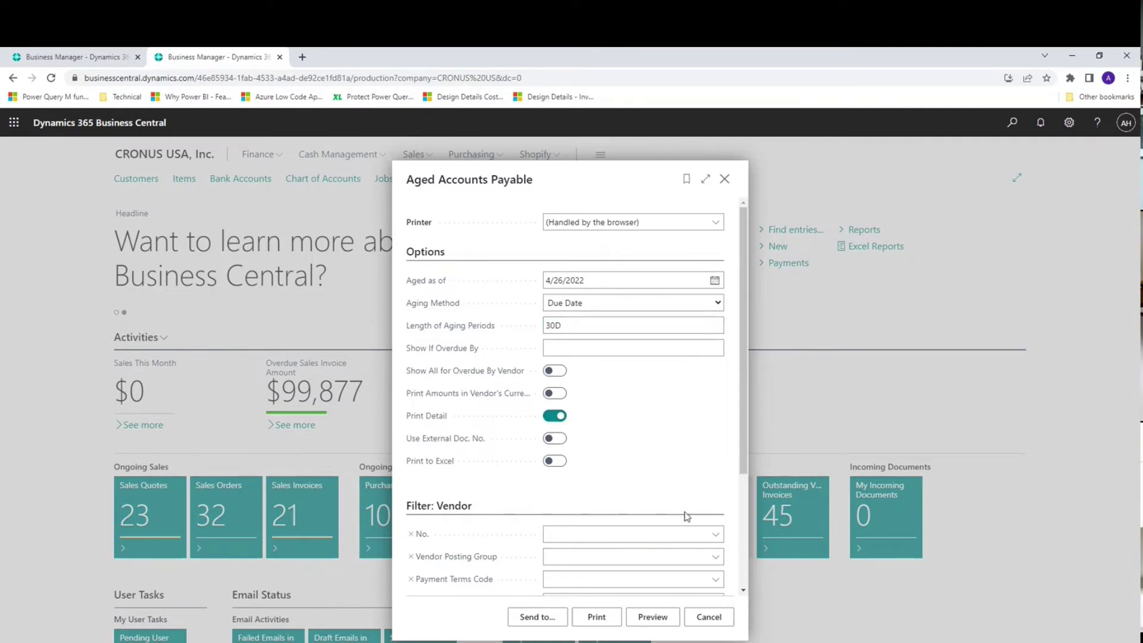
Step: Preview the Aged Accounts Payable report, enlarge it, and read through its vendor balances up to the last page
{"action": "scroll", "coordinate": [742, 469], "scroll_direction": "down", "scroll_amount": 1}
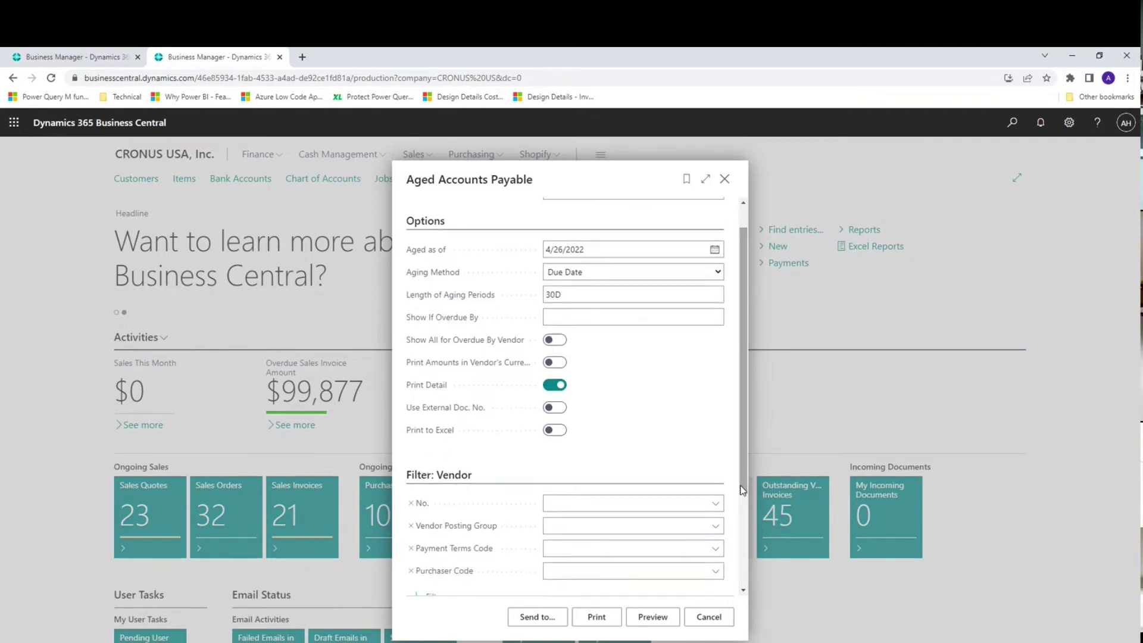
{"action": "left_click", "coordinate": [649, 619]}
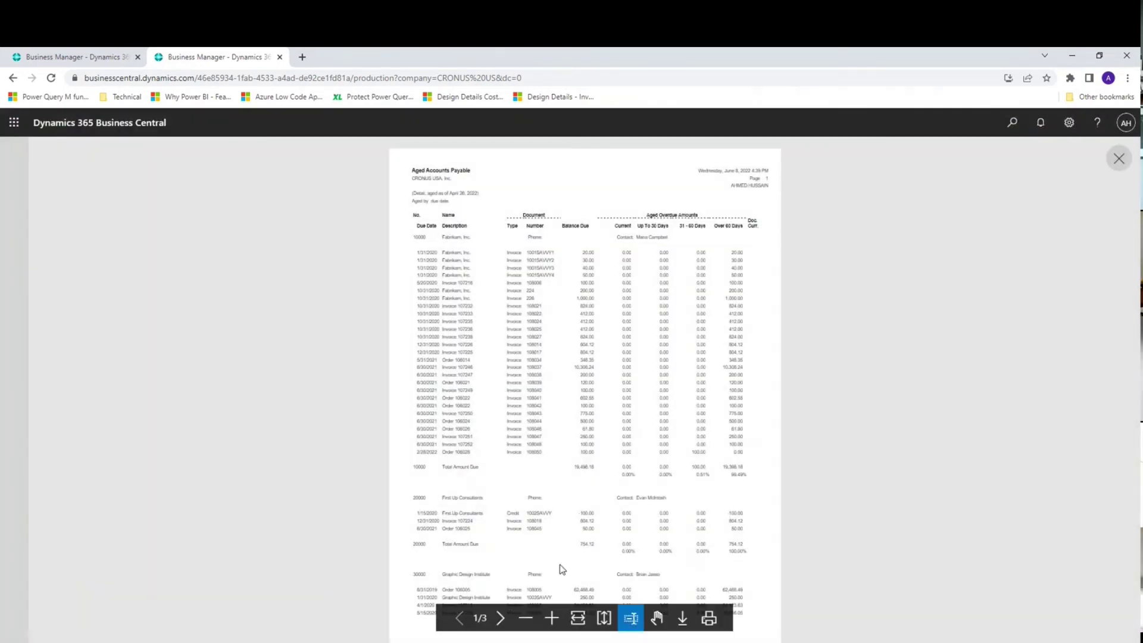
{"action": "left_click", "coordinate": [499, 617]}
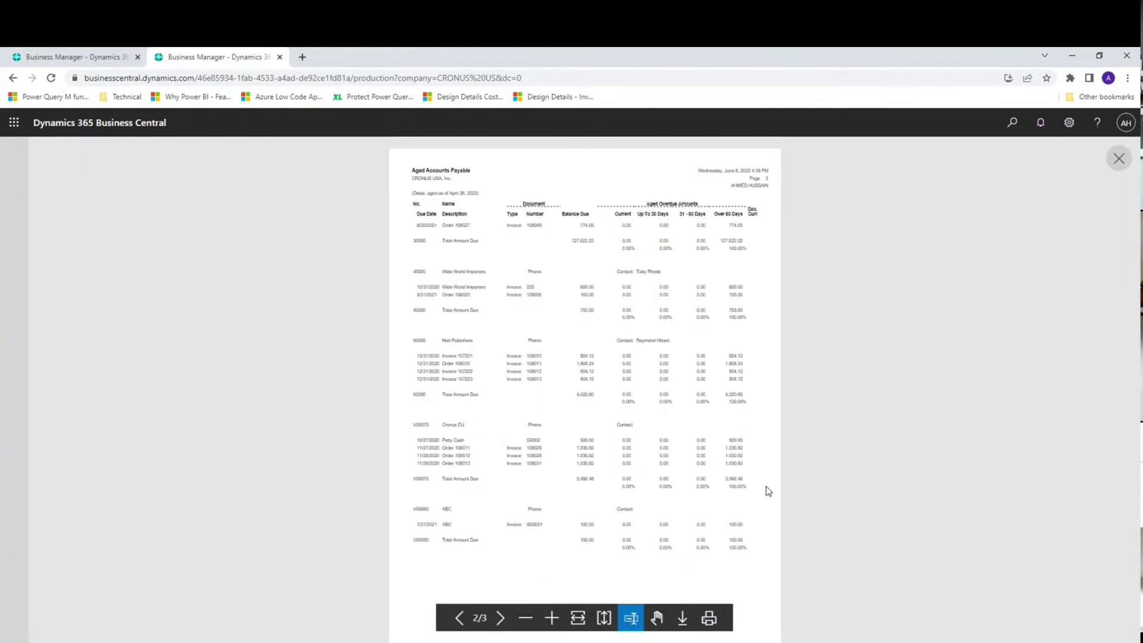
{"action": "left_click", "coordinate": [552, 619]}
{"action": "scroll", "coordinate": [599, 399], "scroll_direction": "down", "scroll_amount": 15}
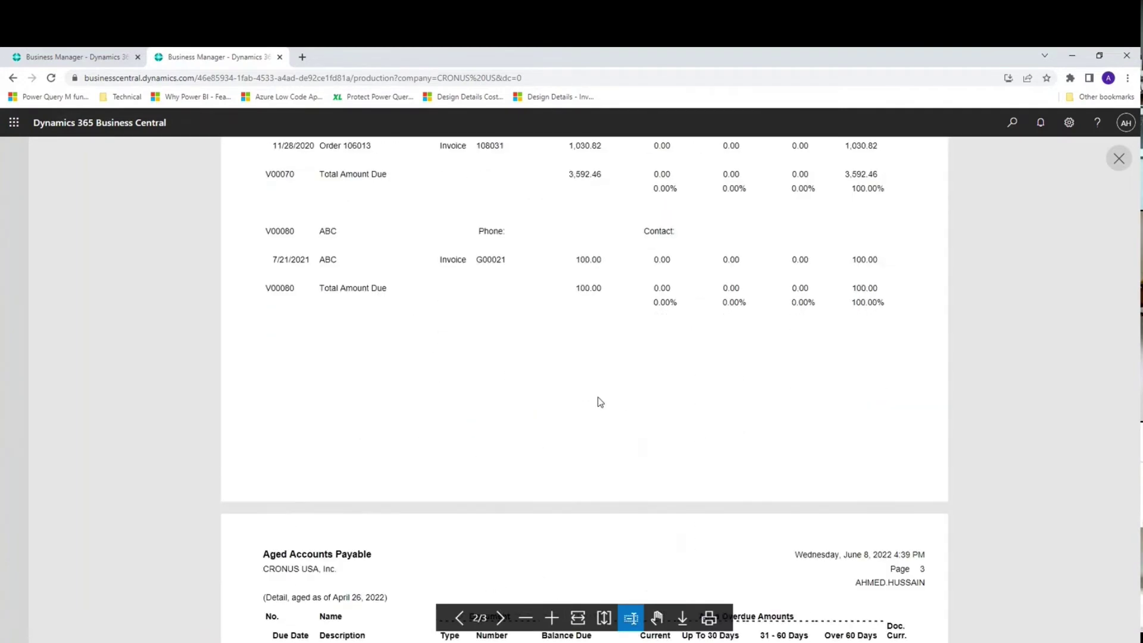
{"action": "scroll", "coordinate": [598, 400], "scroll_direction": "up", "scroll_amount": 3}
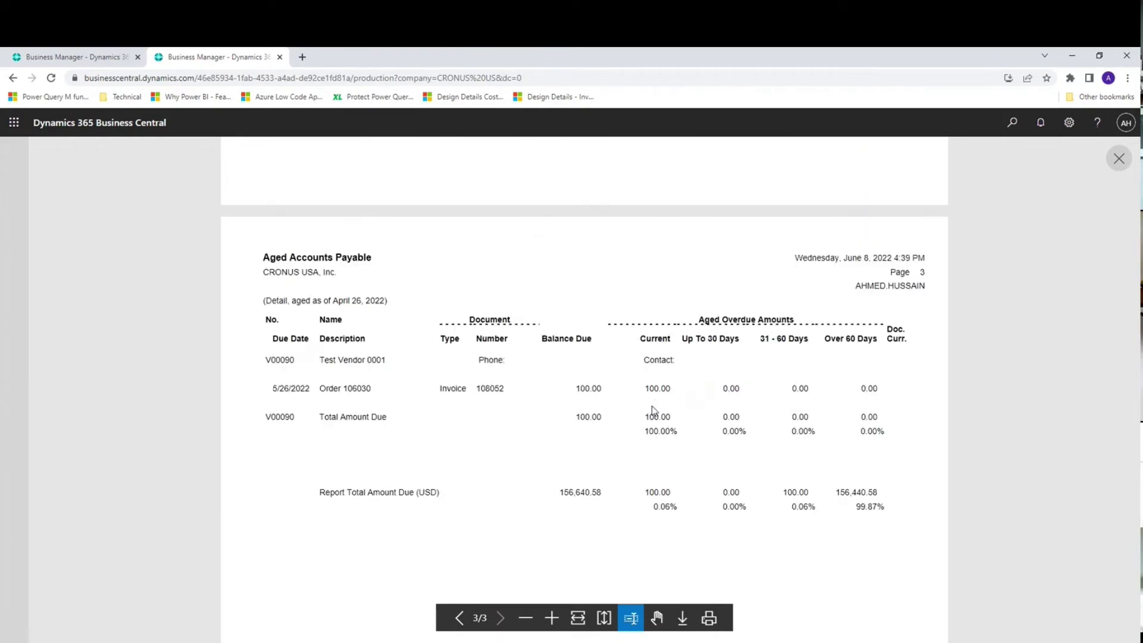
Step: Examine the Report Total Amount Due row and its aging columns, and close the preview and the report request
{"action": "left_click_drag", "start_coordinate": [865, 487], "coordinate": [561, 493]}
{"action": "left_click", "coordinate": [561, 492]}
{"action": "scroll", "coordinate": [663, 534], "scroll_direction": "up", "scroll_amount": 10}
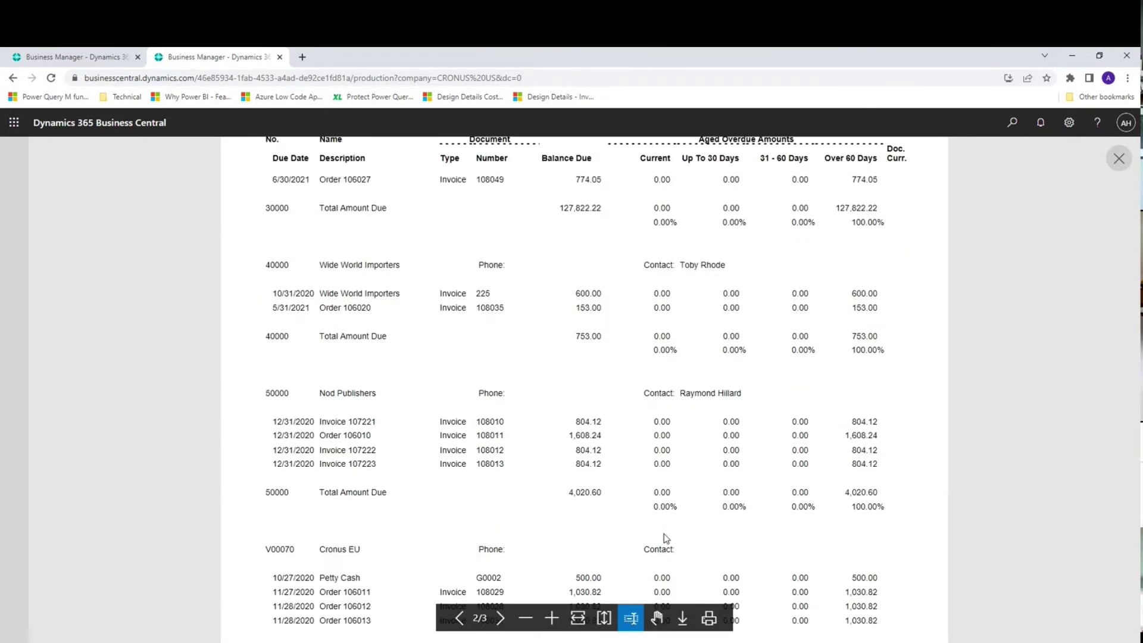
{"action": "left_click", "coordinate": [1119, 158]}
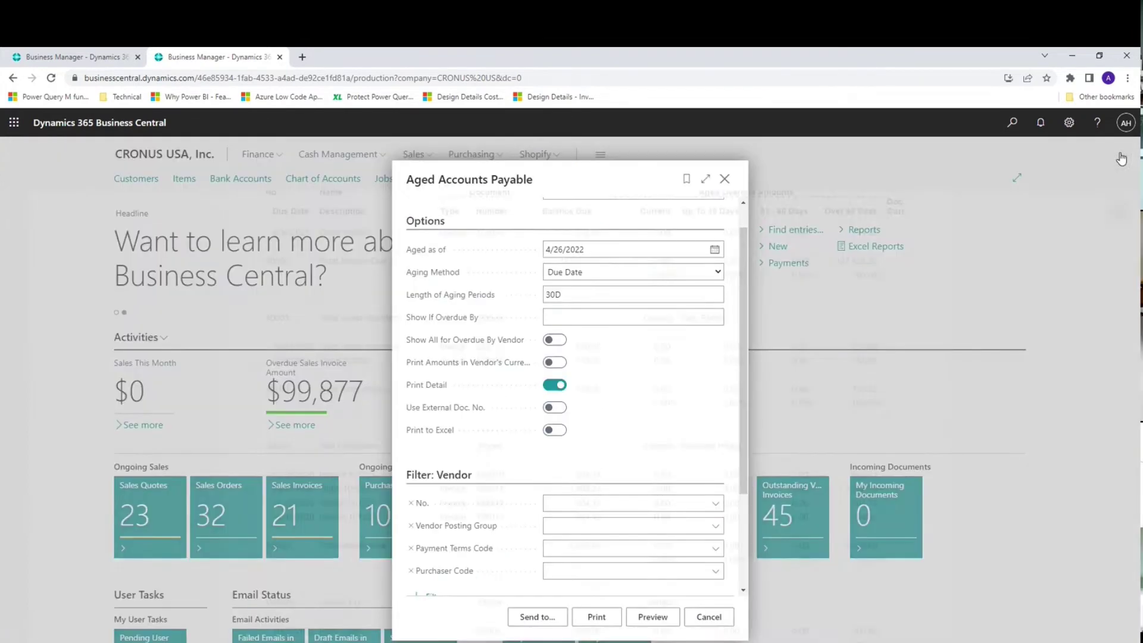
{"action": "key", "text": "Escape"}
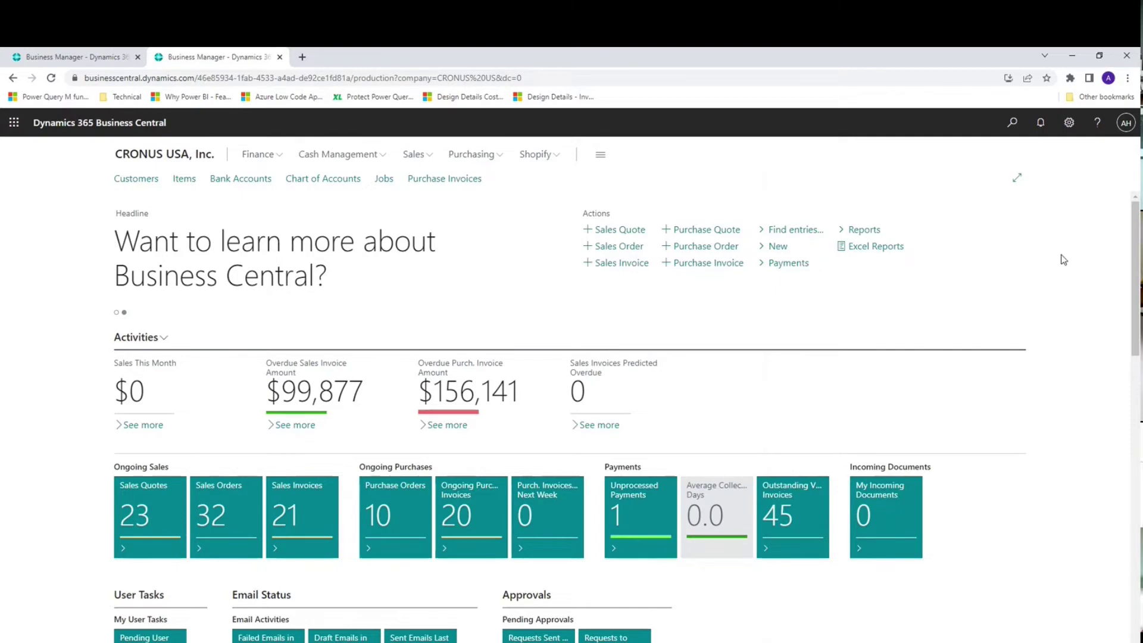
Step: Search for "payment journa" and open Payment Journals
{"action": "left_click", "coordinate": [1018, 126]}
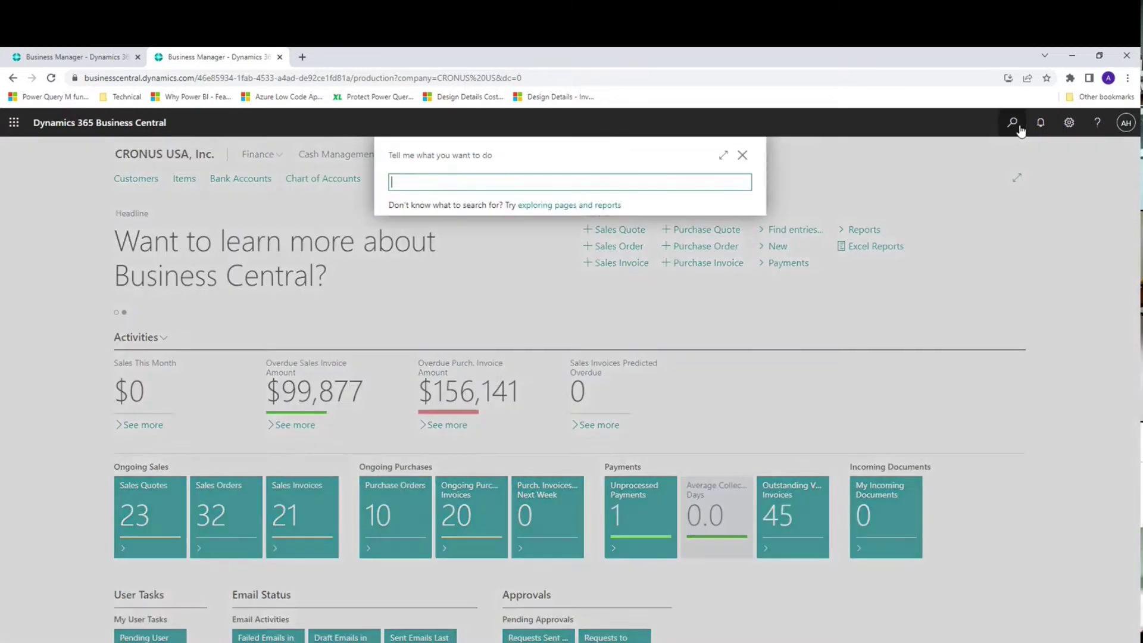
{"action": "type", "text": "payment journa"}
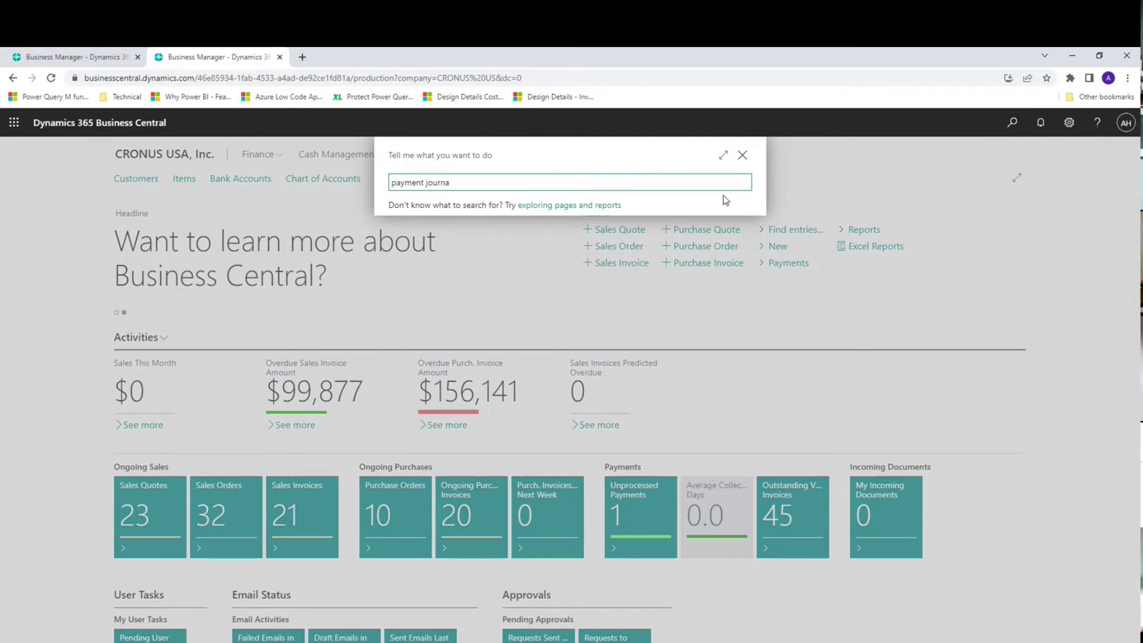
{"action": "left_click", "coordinate": [456, 239]}
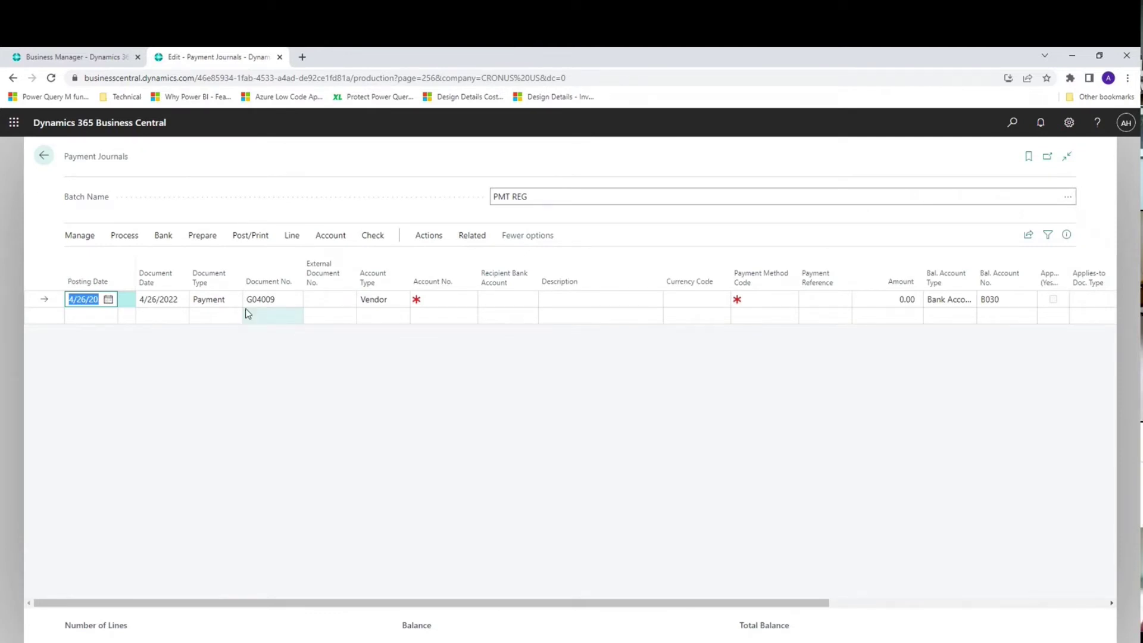
Step: Start Suggest Vendor Payments for the PMT REG batch and set both the Last Payment Date and the Posting Date to 6/8/2022
{"action": "left_click", "coordinate": [204, 237]}
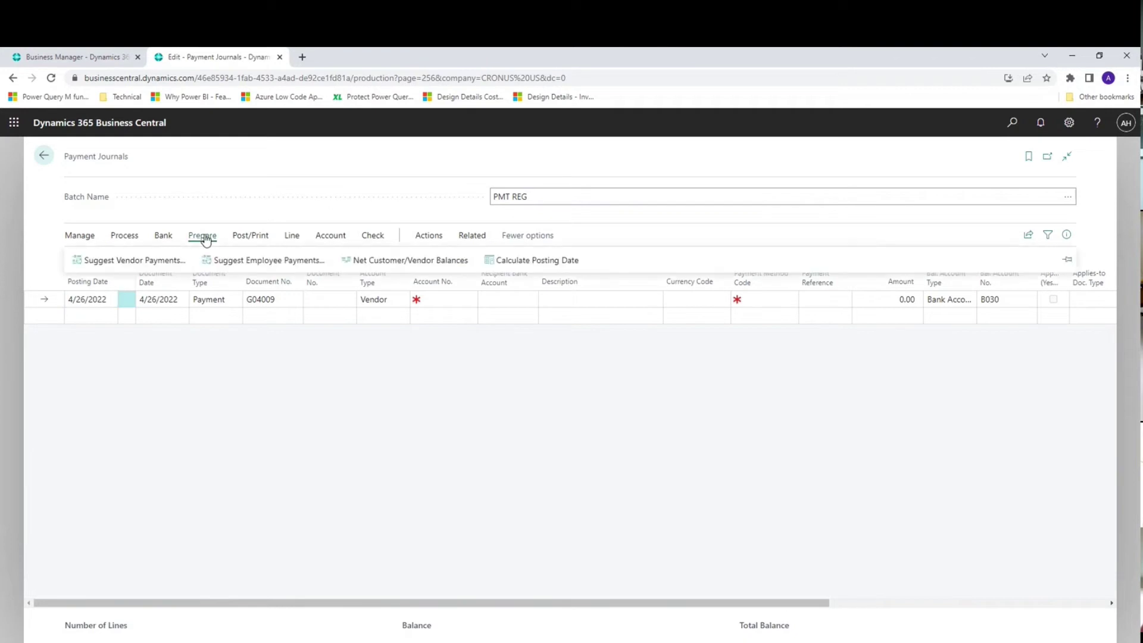
{"action": "left_click", "coordinate": [153, 262]}
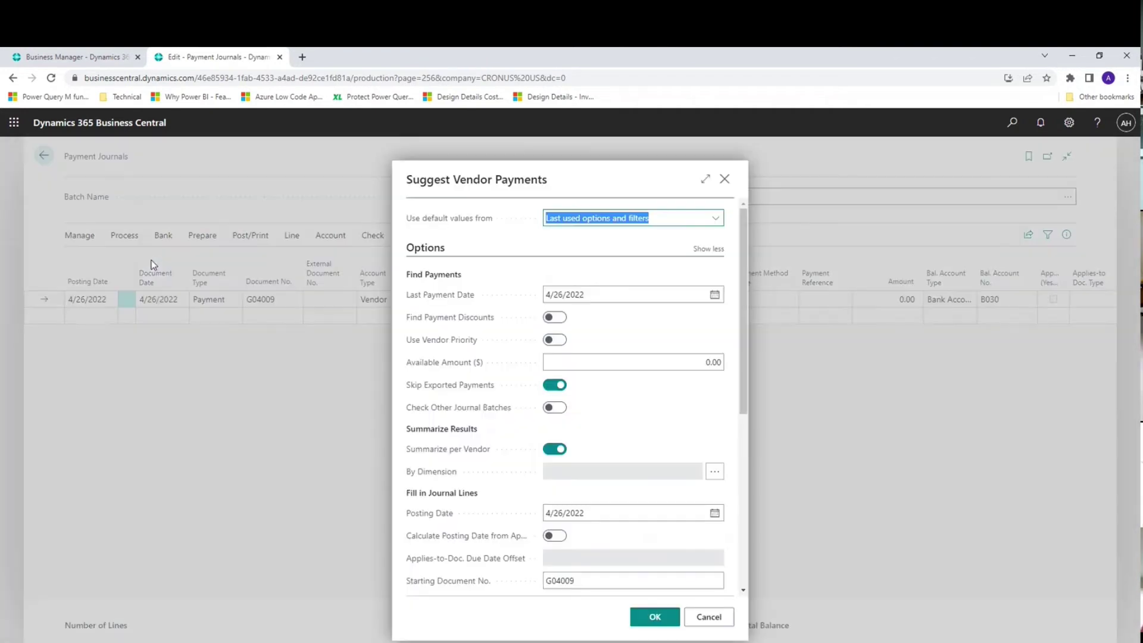
{"action": "left_click", "coordinate": [597, 296]}
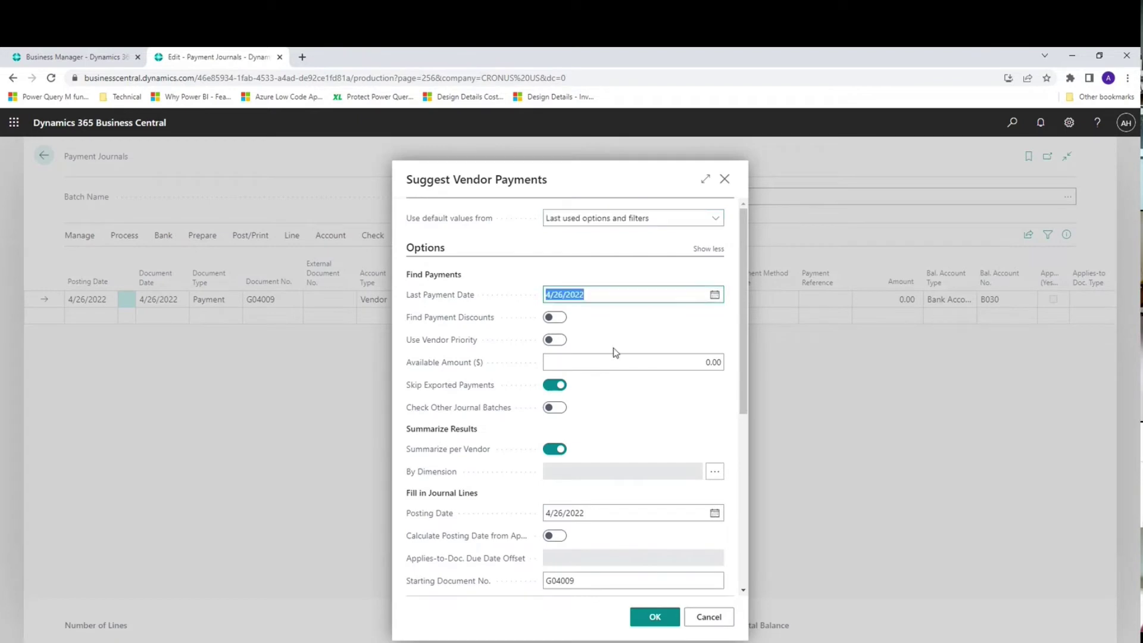
{"action": "type", "text": "6/8"}
{"action": "key", "text": "Tab"}
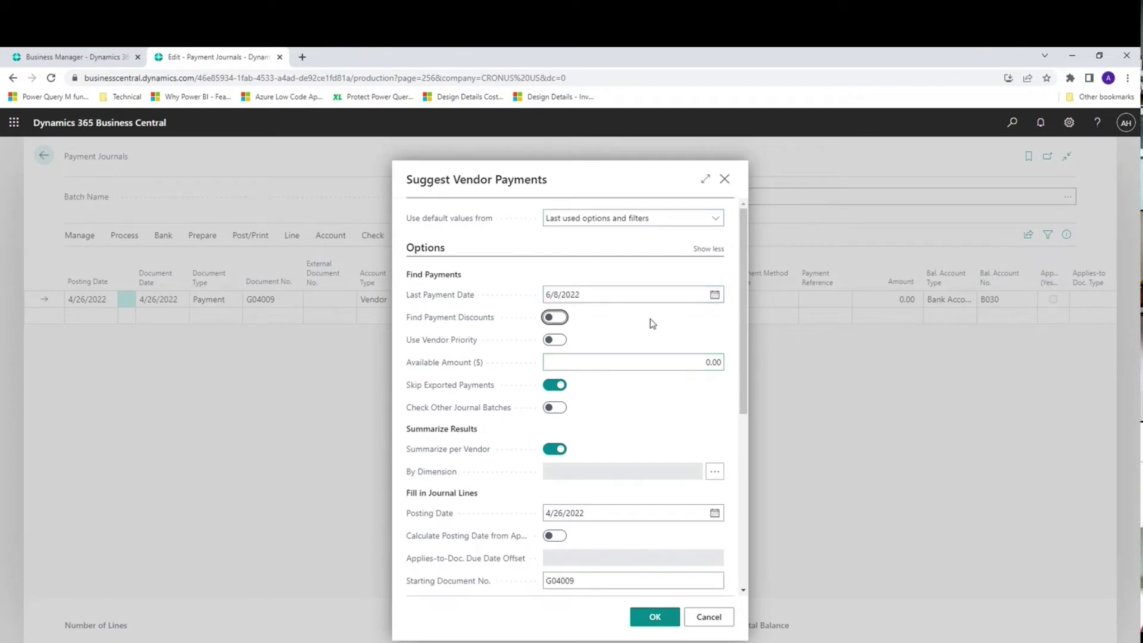
{"action": "scroll", "coordinate": [598, 470], "scroll_direction": "down", "scroll_amount": 2}
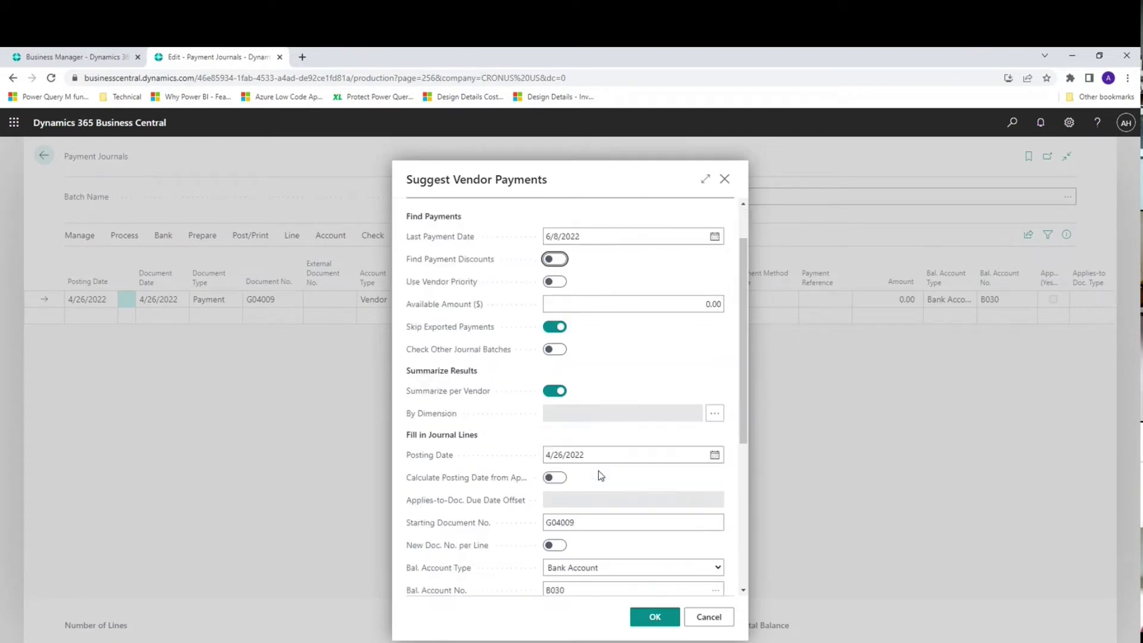
{"action": "left_click_drag", "start_coordinate": [595, 235], "coordinate": [540, 240]}
{"action": "key", "text": "ctrl+c"}
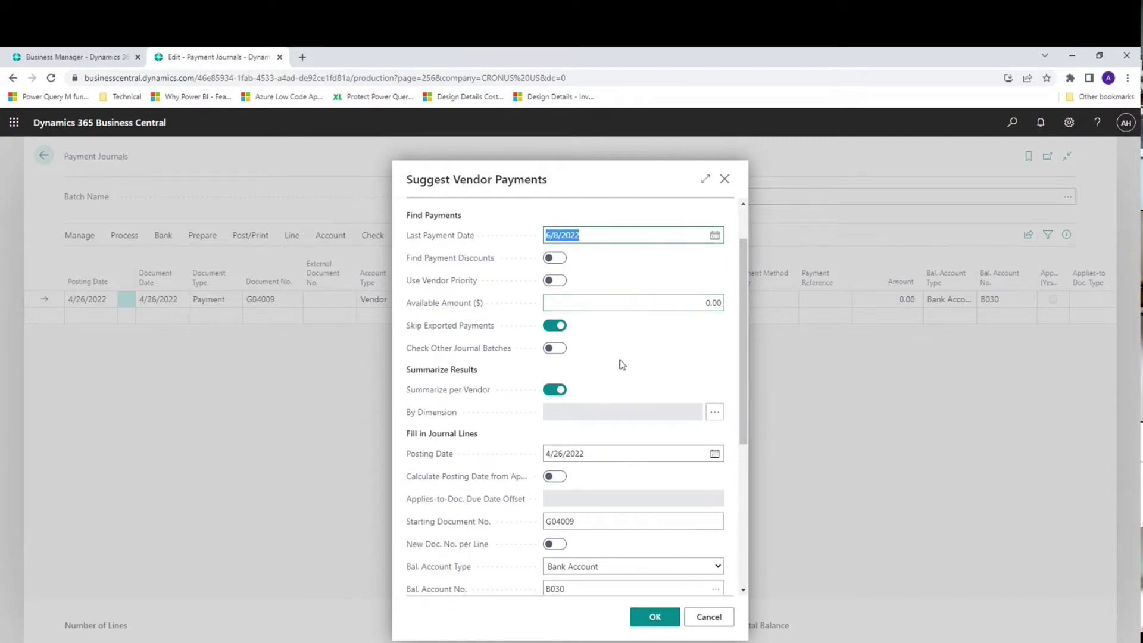
{"action": "left_click", "coordinate": [617, 454]}
{"action": "key", "text": "ctrl+v"}
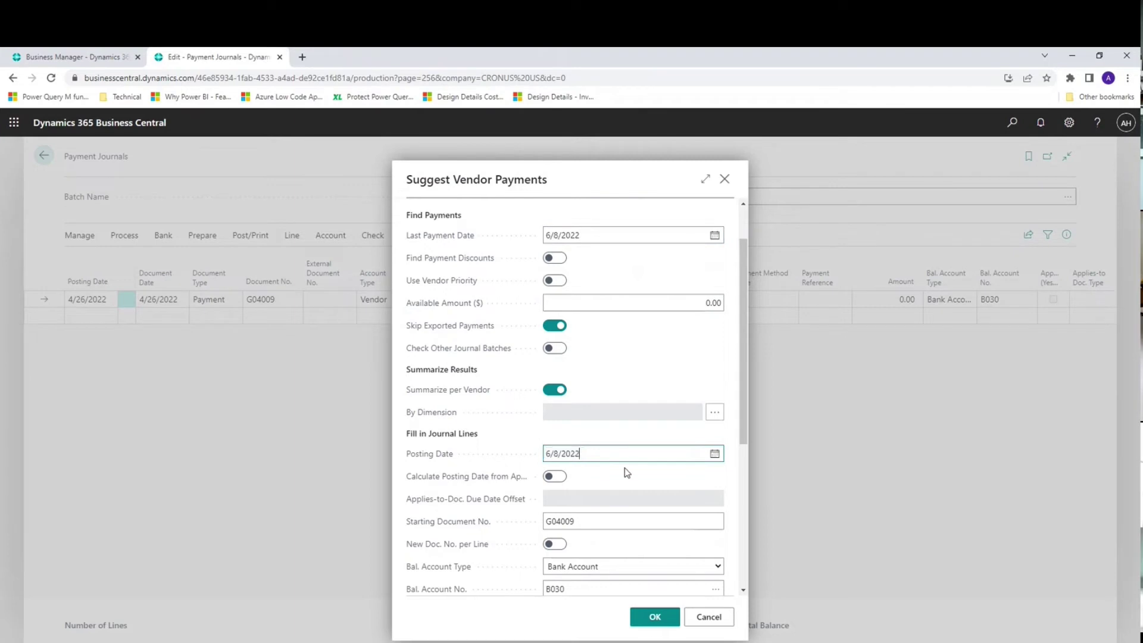
Step: Choose Manual Check as the Bank Payment Type and generate the suggested vendor payment lines with the existing vendor filter
{"action": "scroll", "coordinate": [626, 472], "scroll_direction": "down", "scroll_amount": 2}
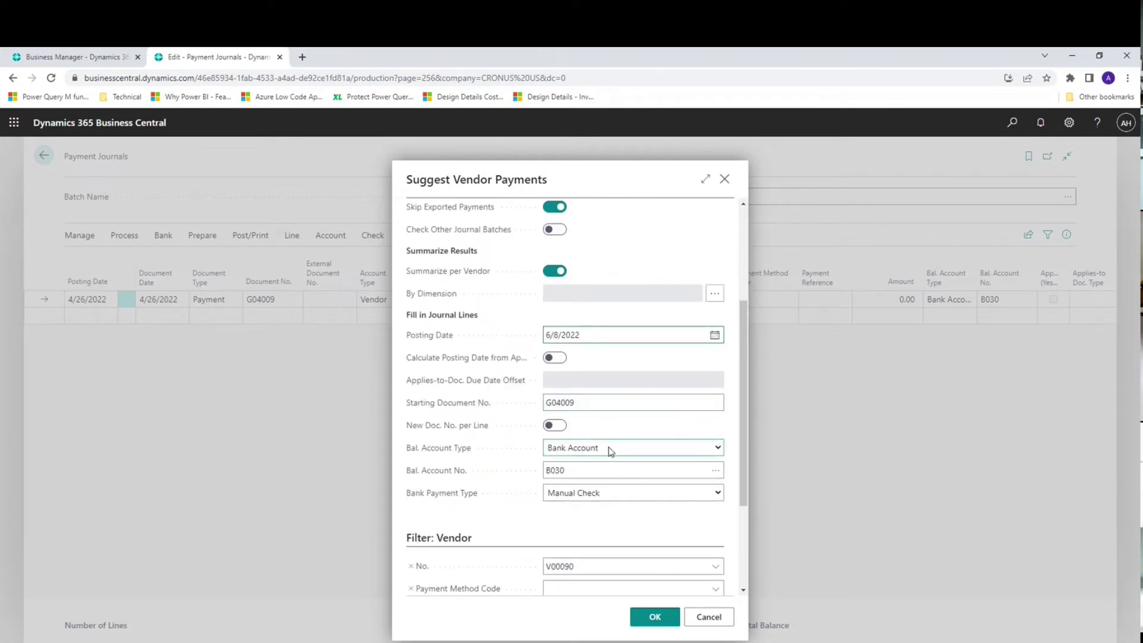
{"action": "left_click", "coordinate": [717, 496]}
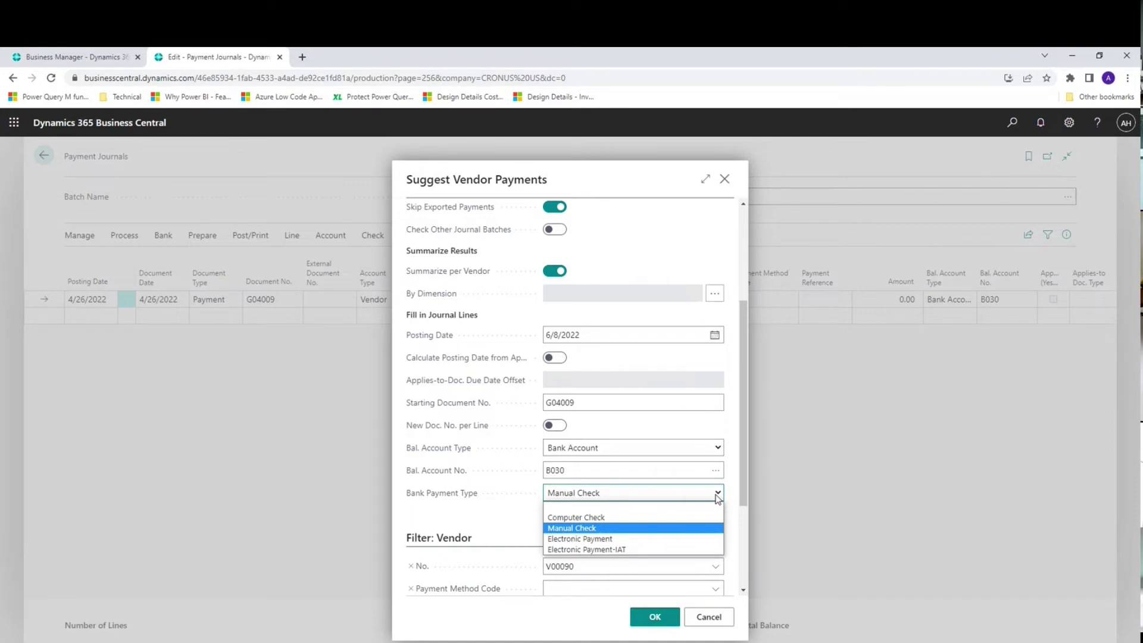
{"action": "left_click", "coordinate": [630, 528]}
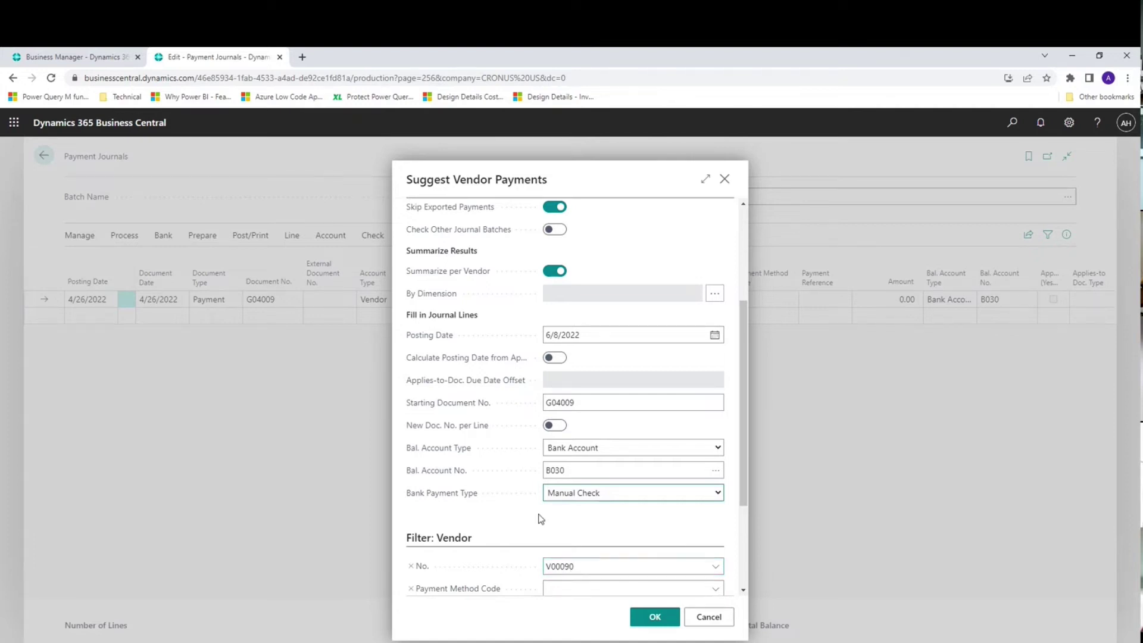
{"action": "scroll", "coordinate": [528, 509], "scroll_direction": "down", "scroll_amount": 2}
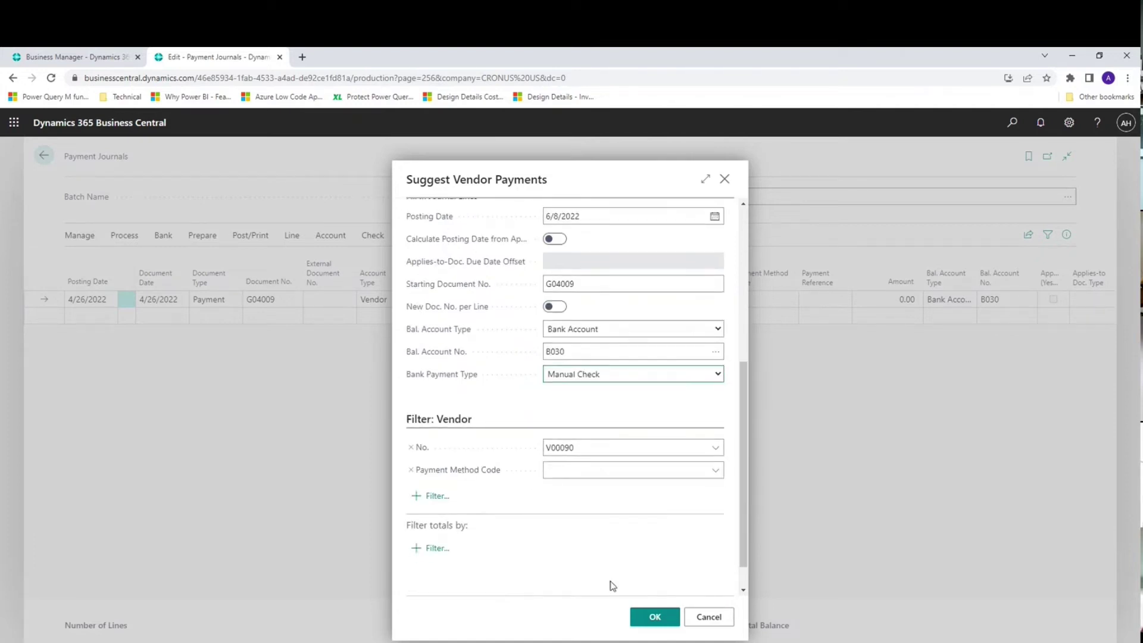
{"action": "left_click", "coordinate": [657, 616]}
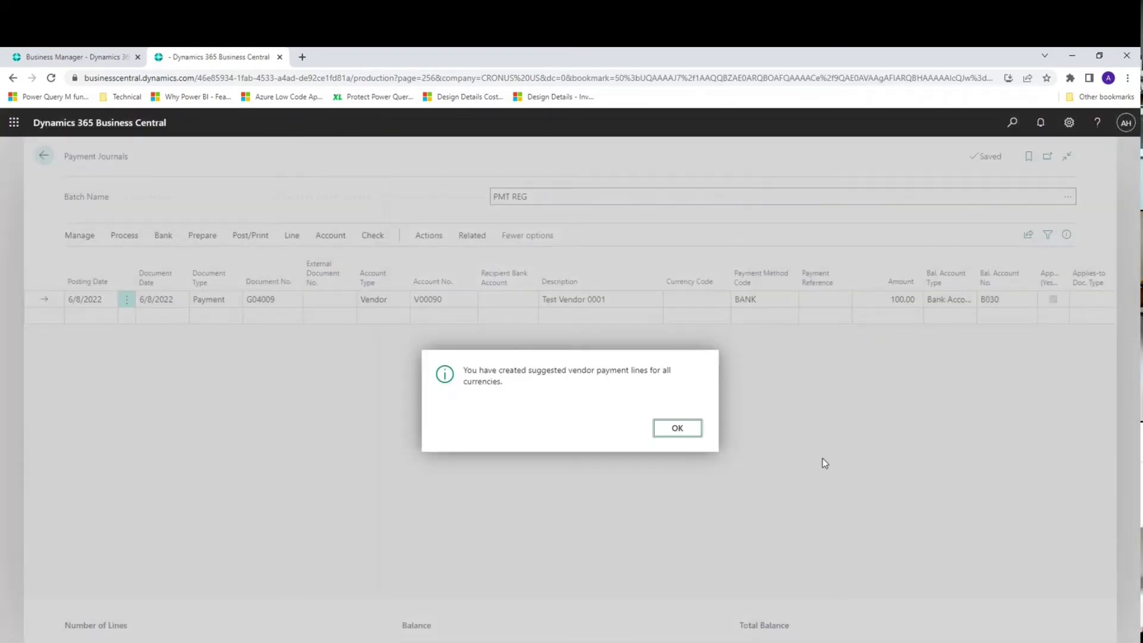
{"action": "left_click", "coordinate": [689, 431]}
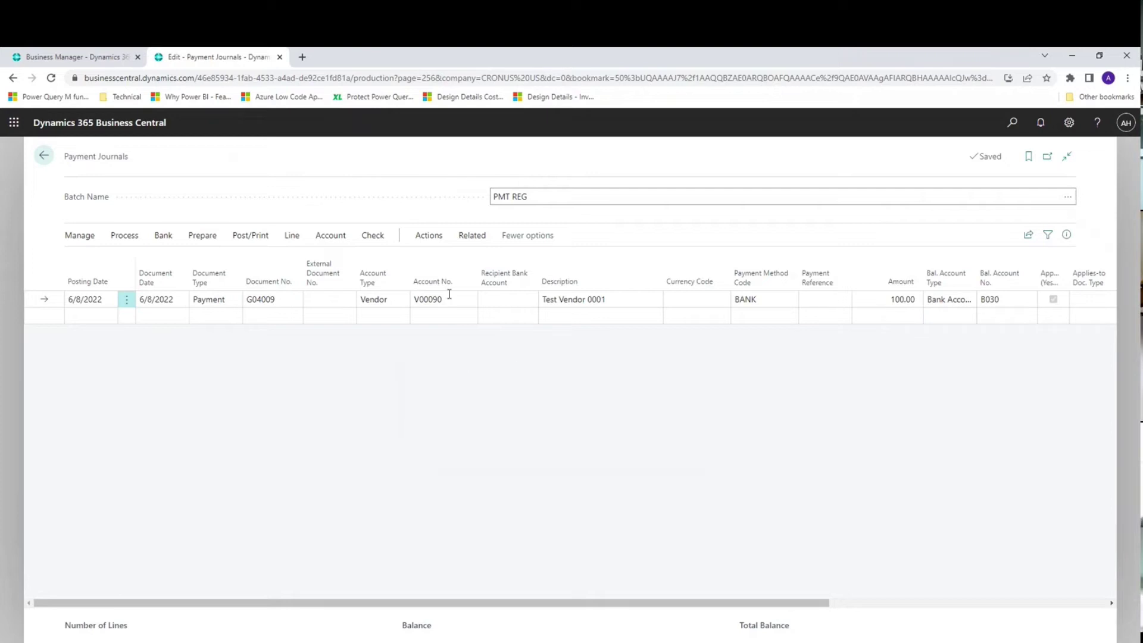
Step: Look through the payment journal's functions, view the vendor entries applied to the payment line, and leave them unmodified
{"action": "left_click", "coordinate": [473, 236]}
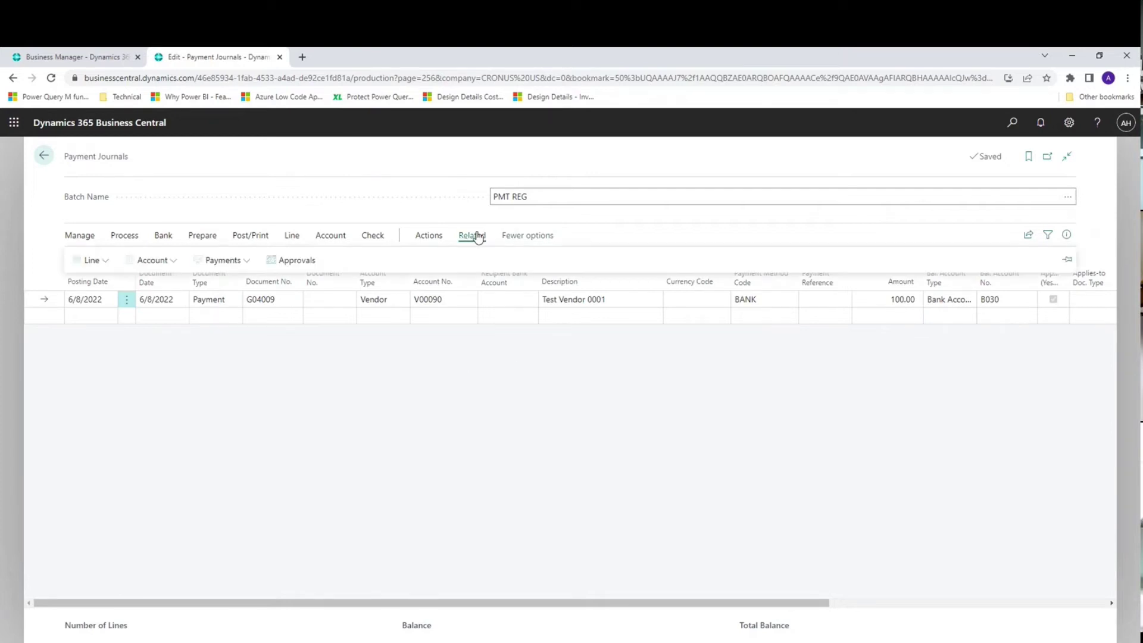
{"action": "left_click", "coordinate": [108, 260]}
{"action": "left_click", "coordinate": [252, 260]}
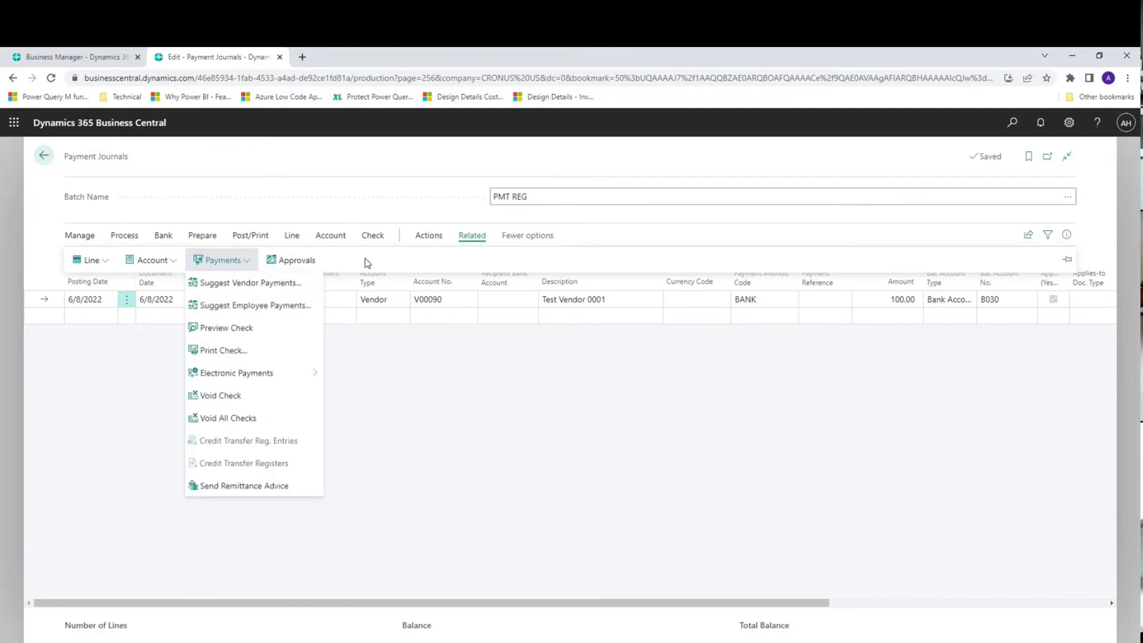
{"action": "left_click", "coordinate": [202, 236]}
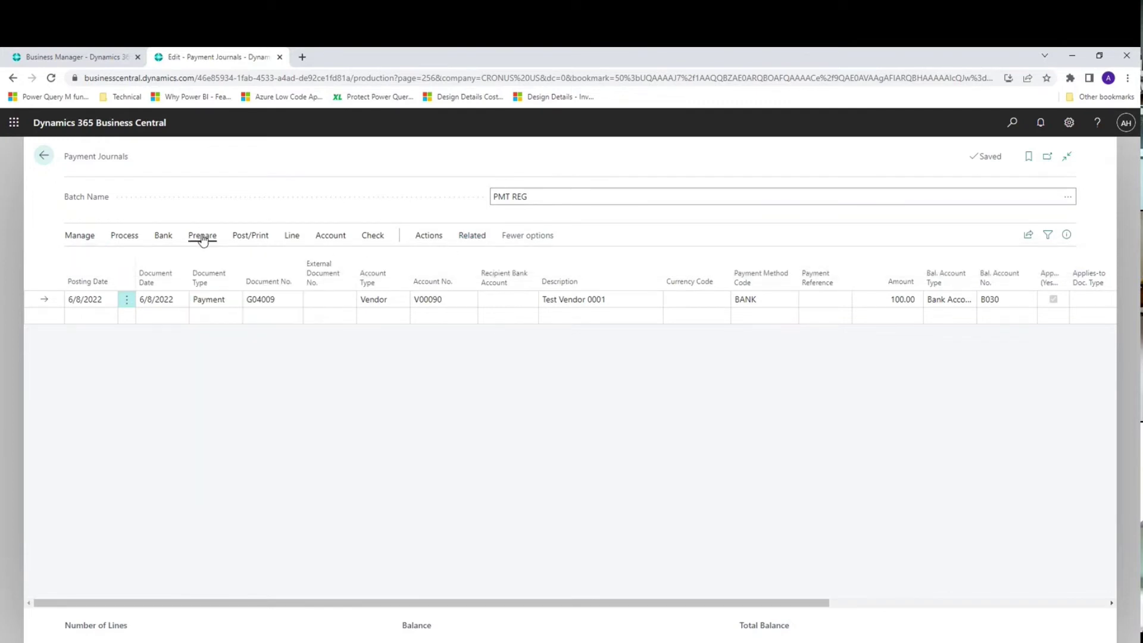
{"action": "left_click", "coordinate": [124, 236]}
{"action": "left_click", "coordinate": [108, 260]}
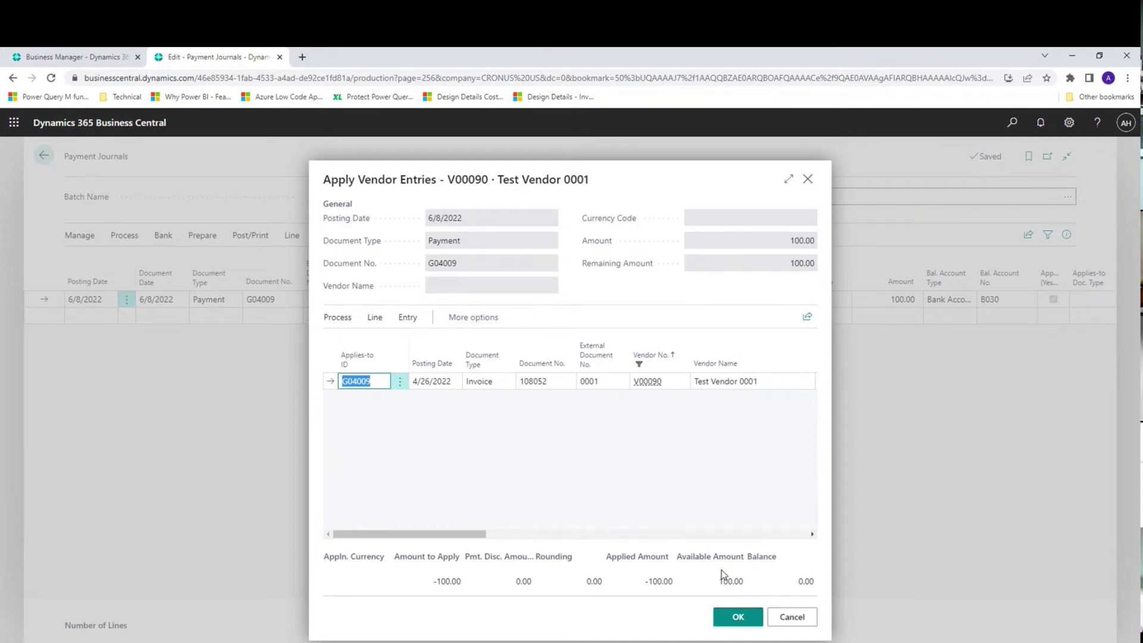
{"action": "left_click", "coordinate": [790, 617]}
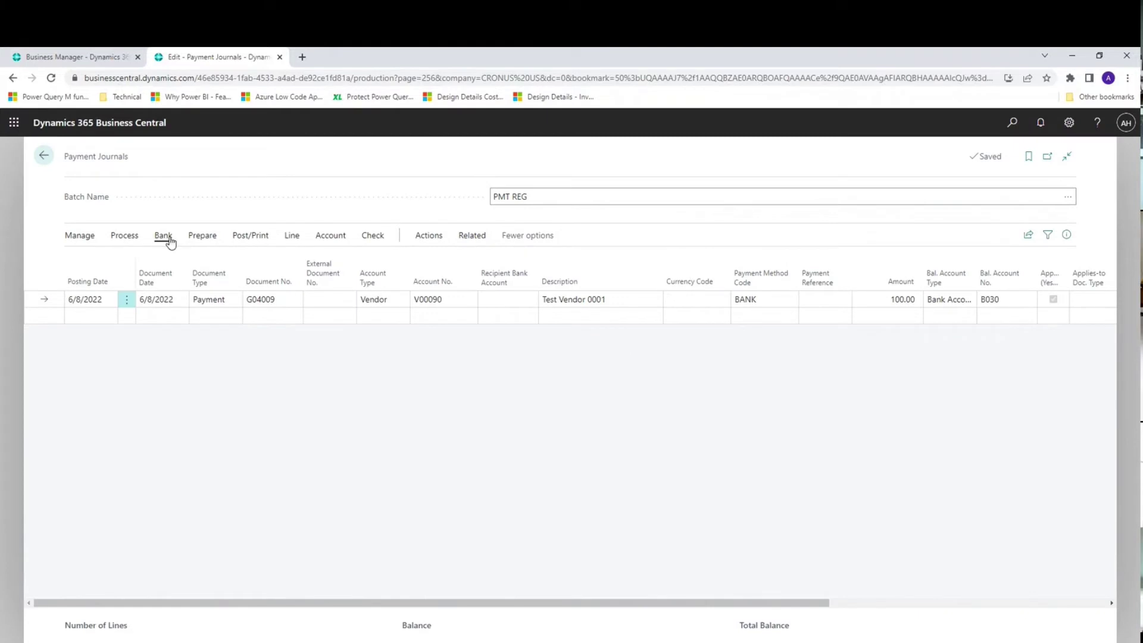
Step: Preview the payment journal's posting, open its G/L entries in the expanded view, and examine the bank and accounts payable lines
{"action": "left_click", "coordinate": [246, 235]}
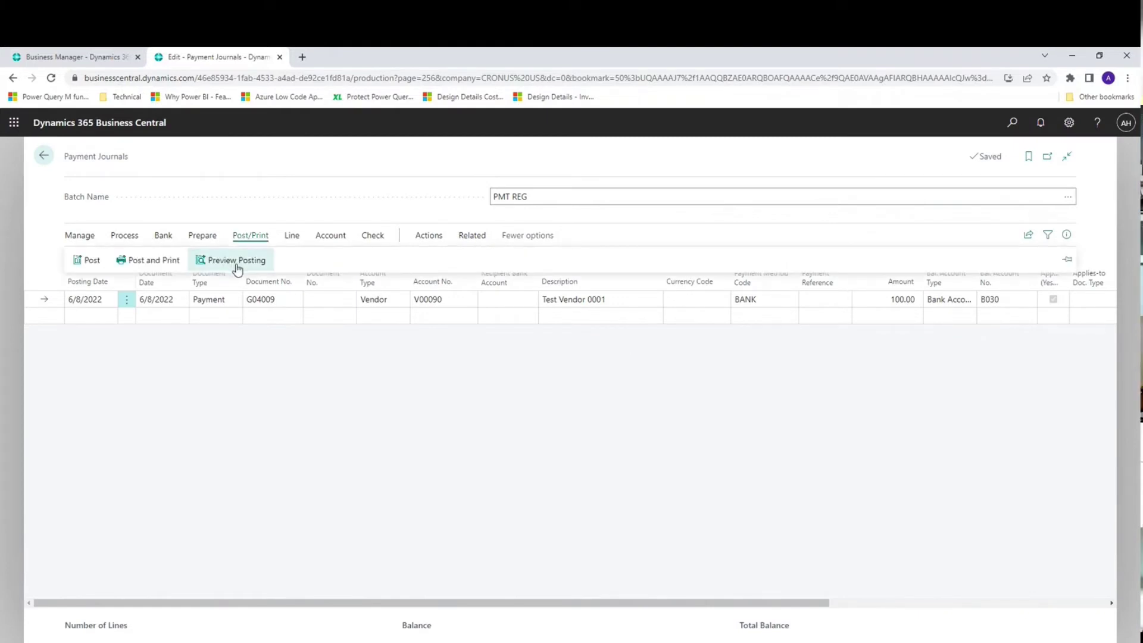
{"action": "left_click", "coordinate": [237, 260]}
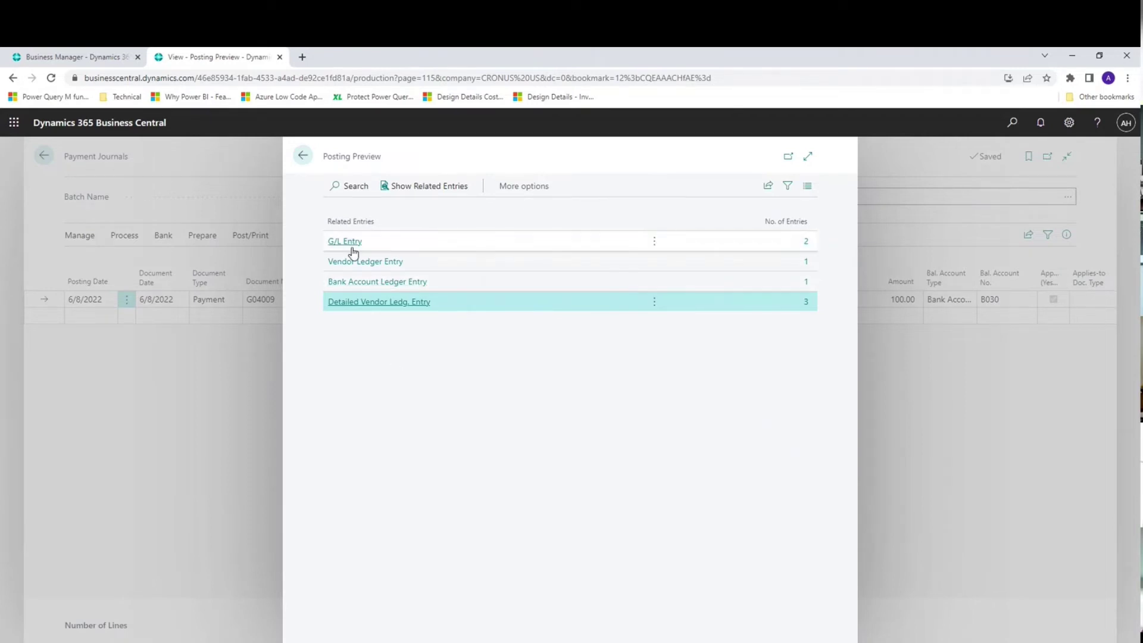
{"action": "left_click", "coordinate": [803, 244]}
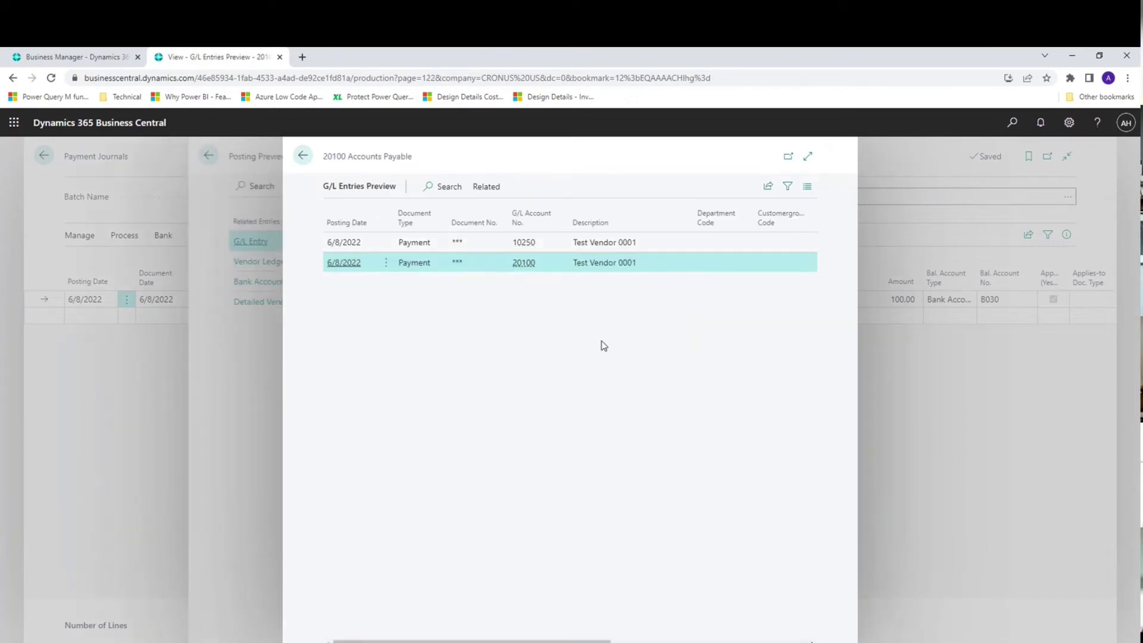
{"action": "left_click", "coordinate": [808, 156]}
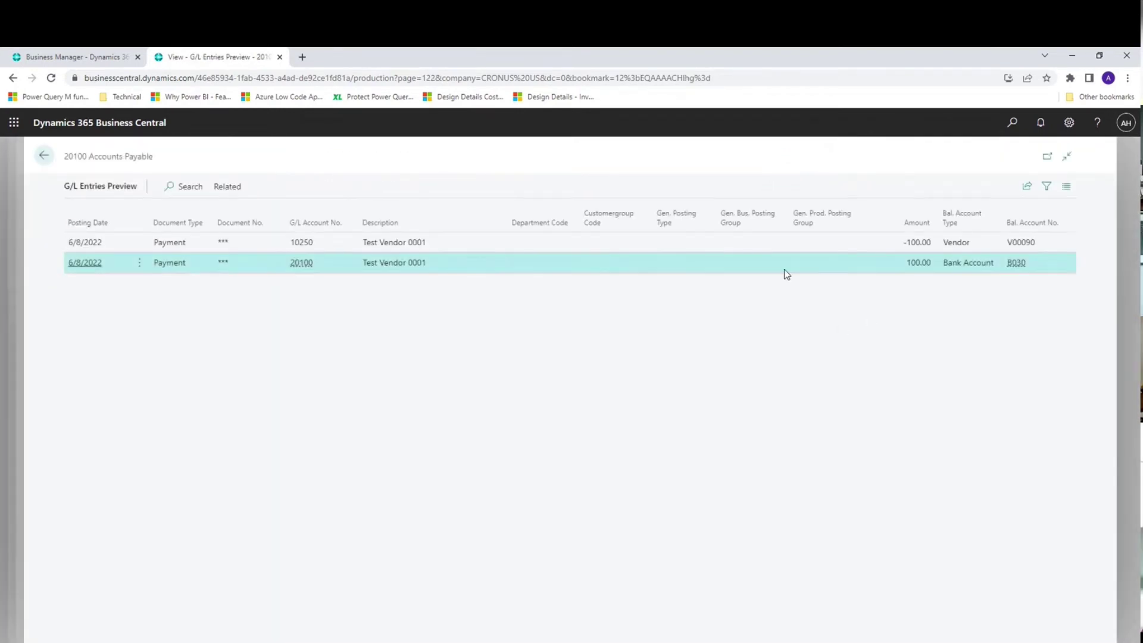
{"action": "left_click", "coordinate": [809, 248]}
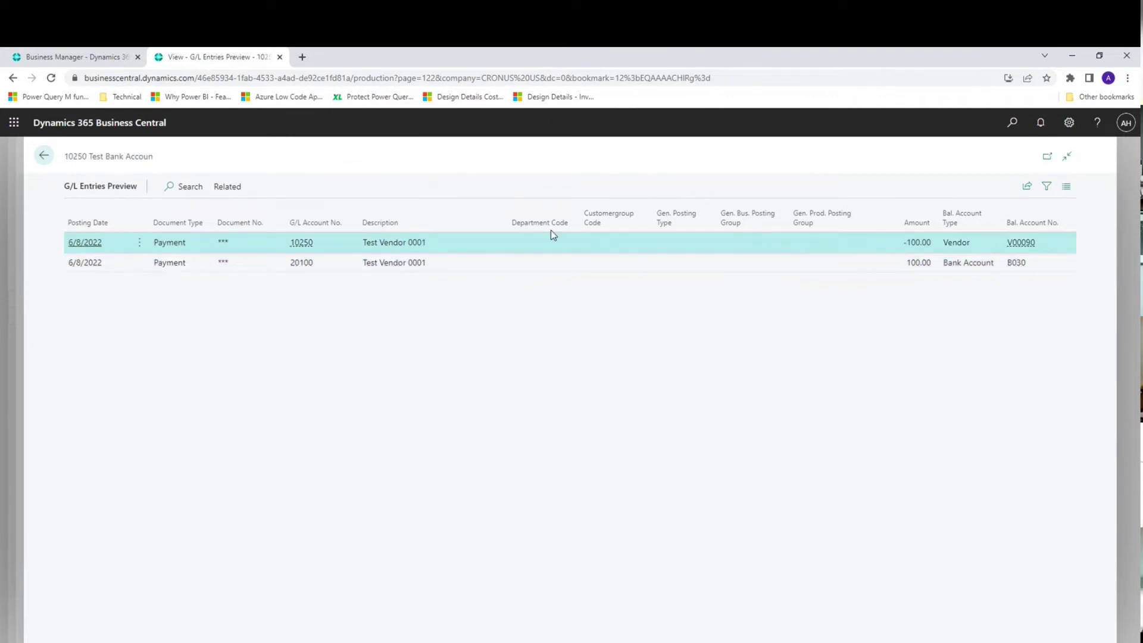
{"action": "left_click", "coordinate": [473, 266]}
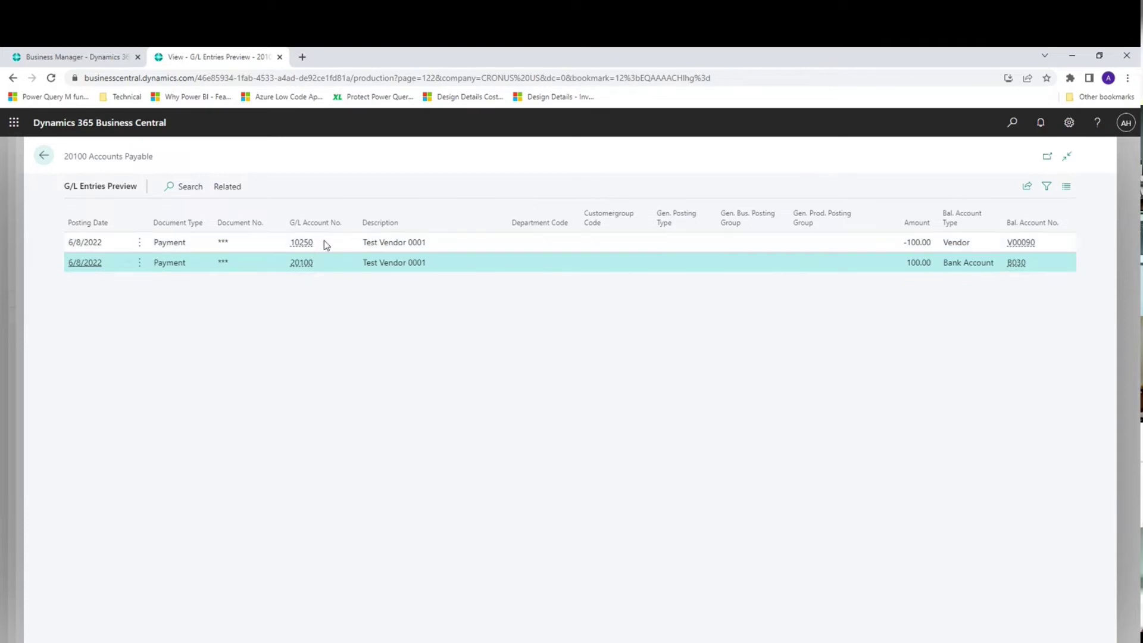
Step: Close the posting preview, post the PMT REG payment journal lines, and return to the home page
{"action": "key", "text": "Escape"}
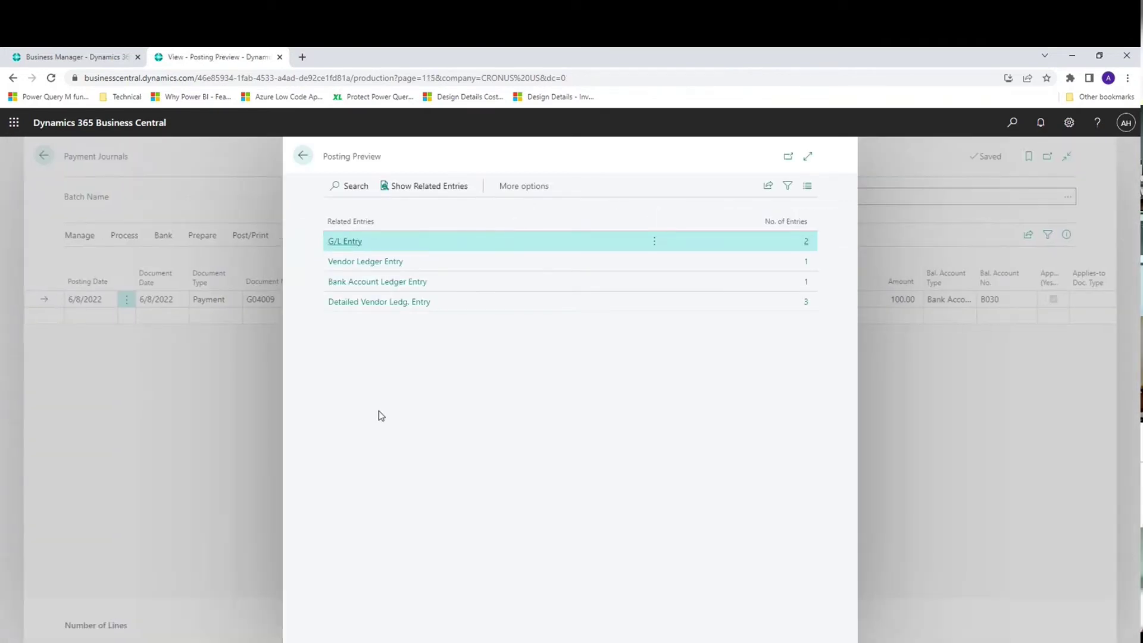
{"action": "key", "text": "Escape"}
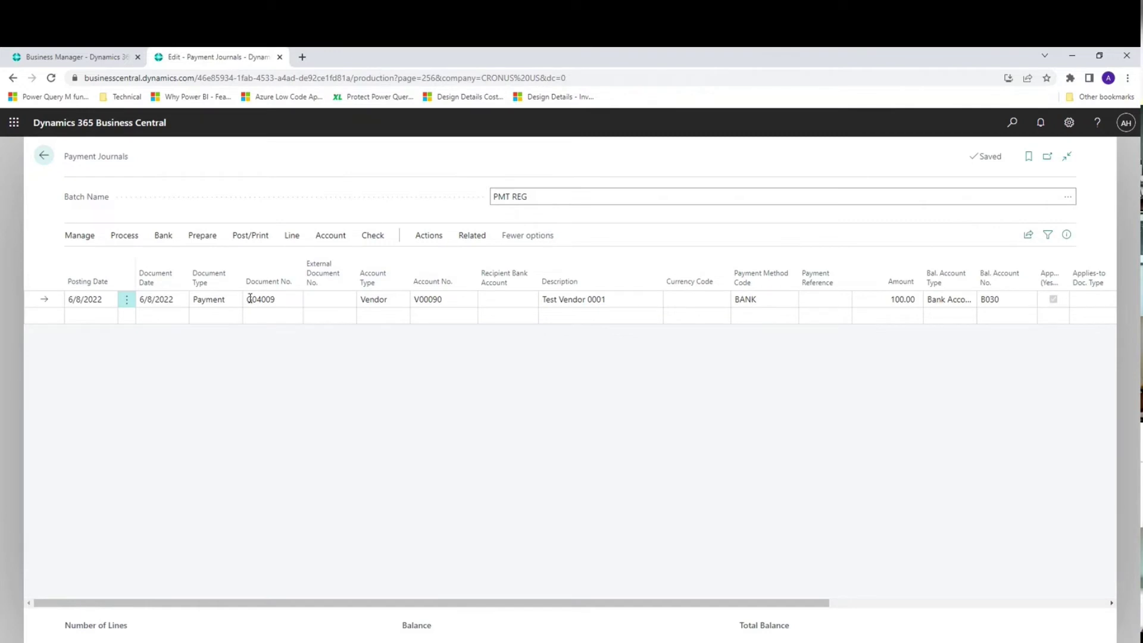
{"action": "left_click", "coordinate": [251, 235]}
{"action": "left_click", "coordinate": [93, 260]}
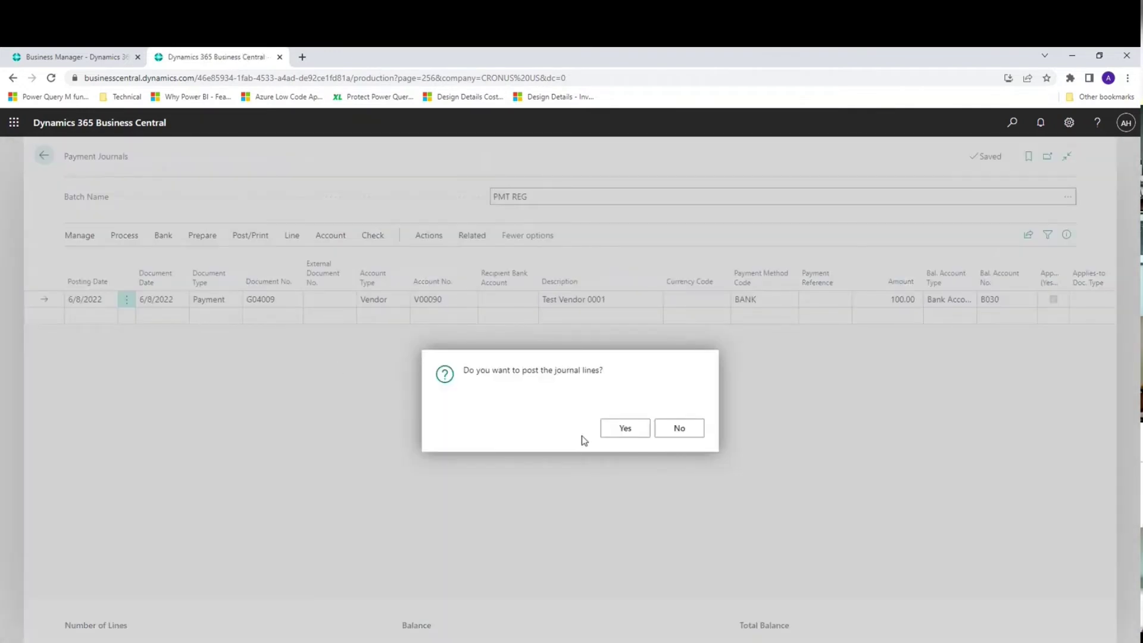
{"action": "left_click", "coordinate": [617, 433]}
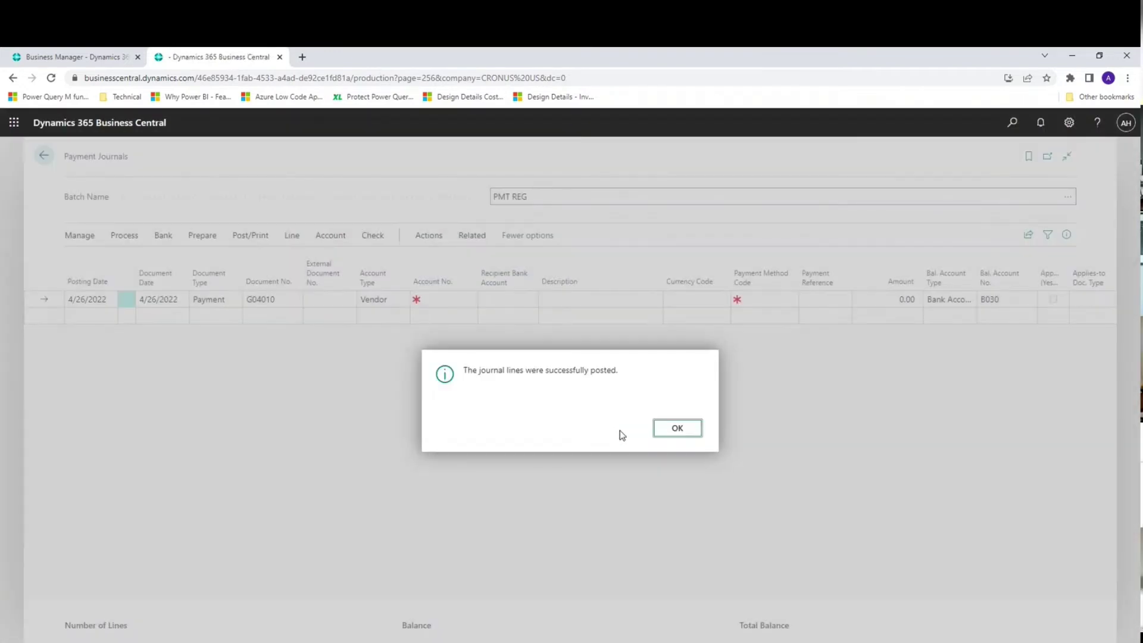
{"action": "left_click", "coordinate": [676, 433]}
{"action": "key", "text": "Escape"}
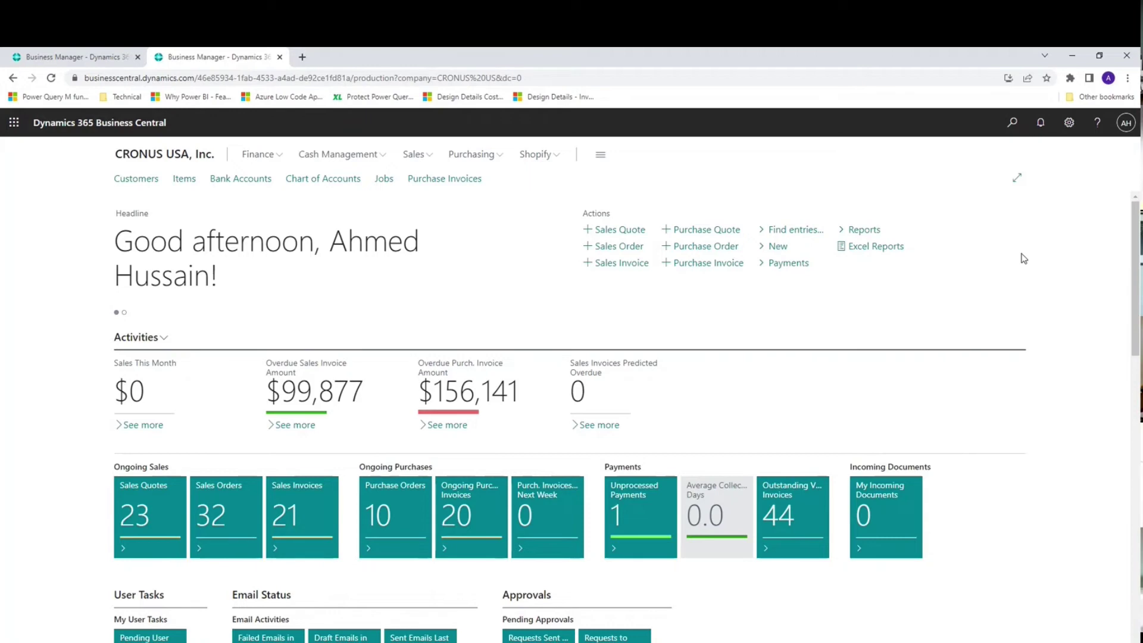
Step: Find the Sales Invoices page and create a new sales invoice for the customer Coho Wineries 100
{"action": "left_click", "coordinate": [1016, 134]}
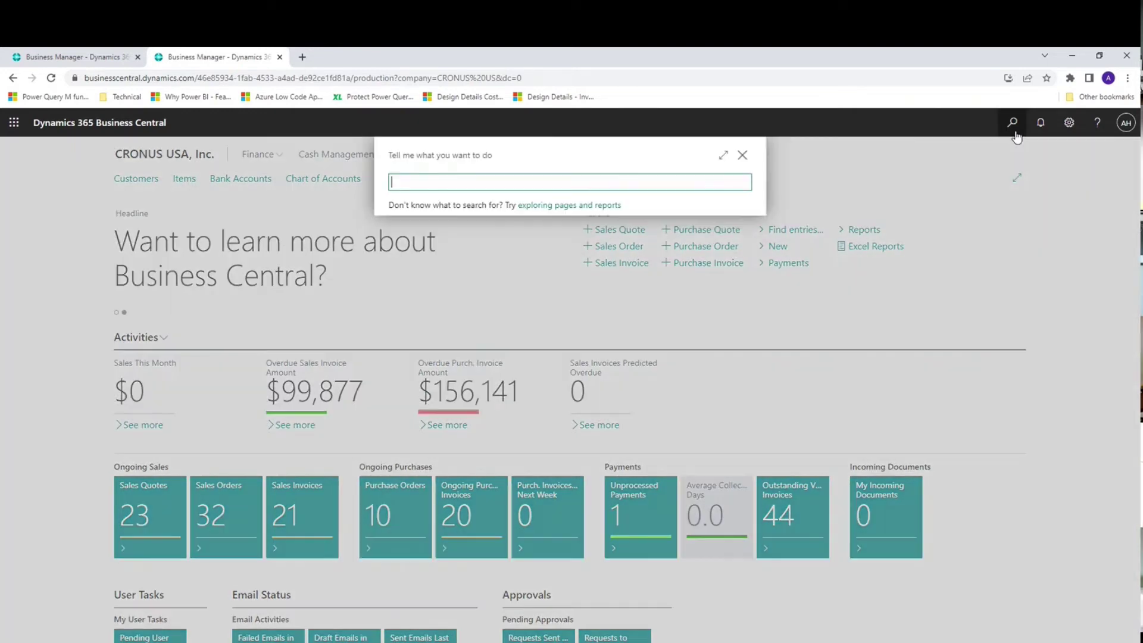
{"action": "type", "text": "sales invoic"}
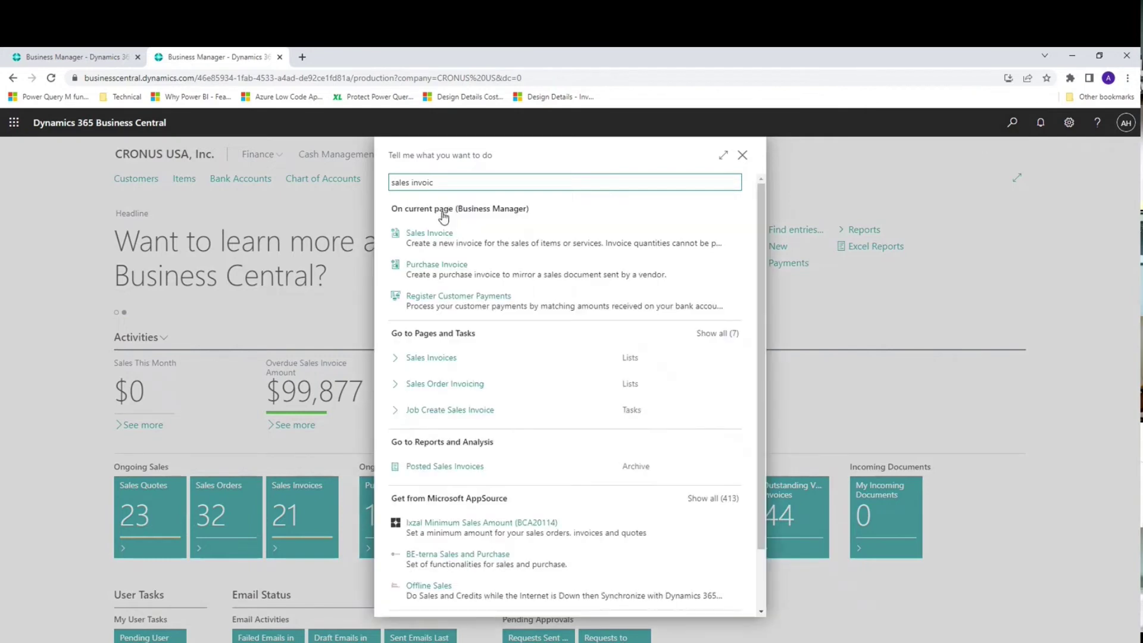
{"action": "left_click", "coordinate": [436, 357]}
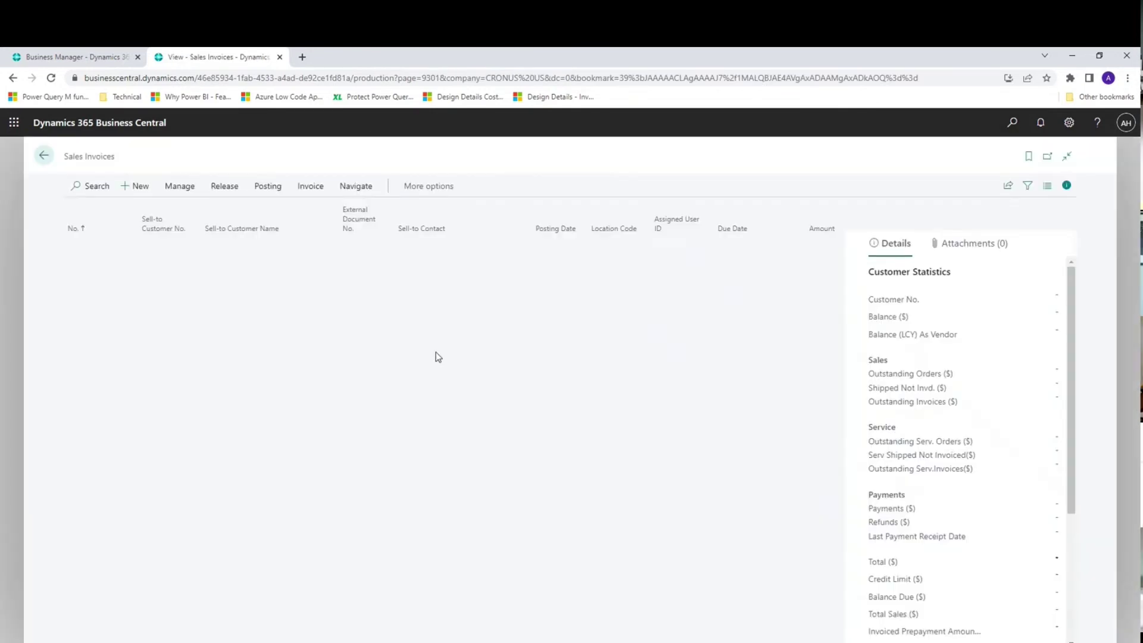
{"action": "left_click", "coordinate": [138, 184]}
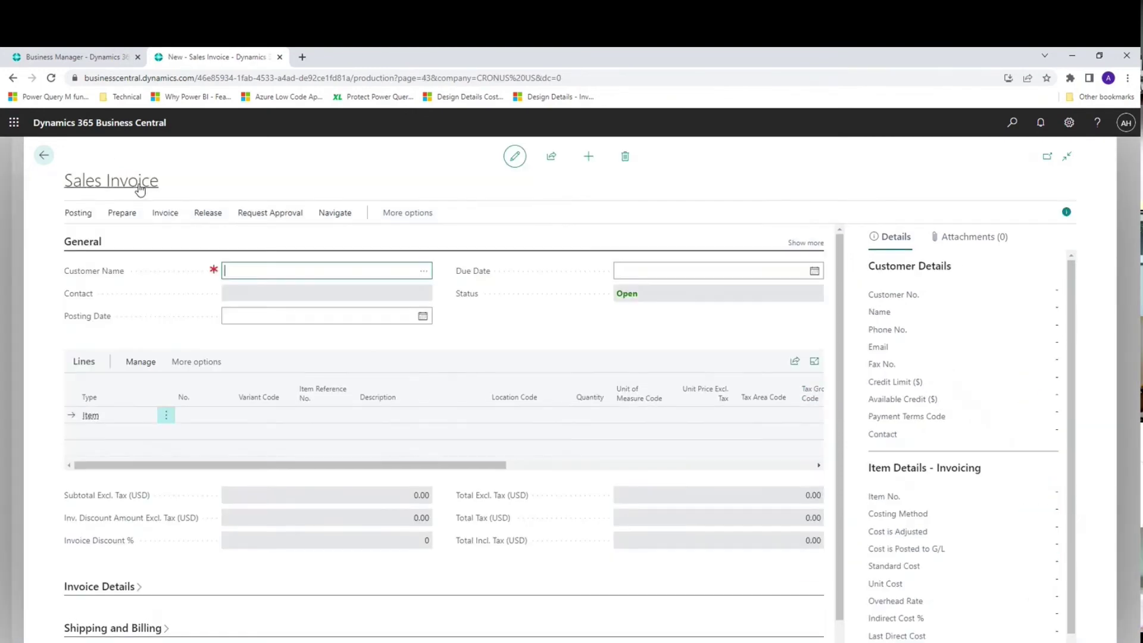
{"action": "left_click", "coordinate": [423, 269]}
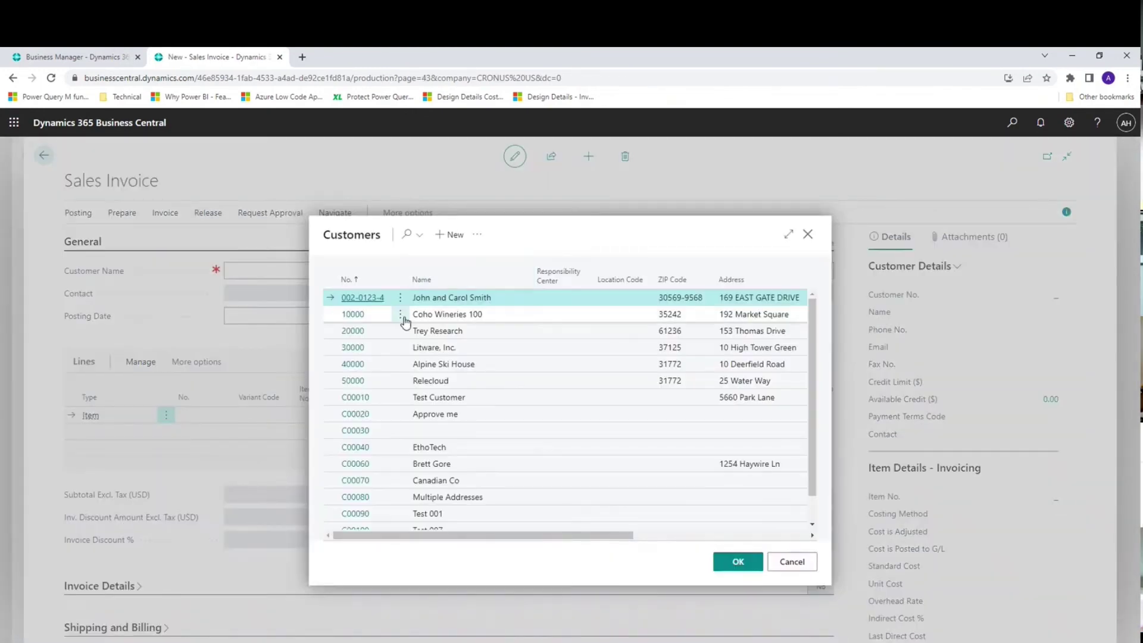
{"action": "left_click", "coordinate": [362, 319]}
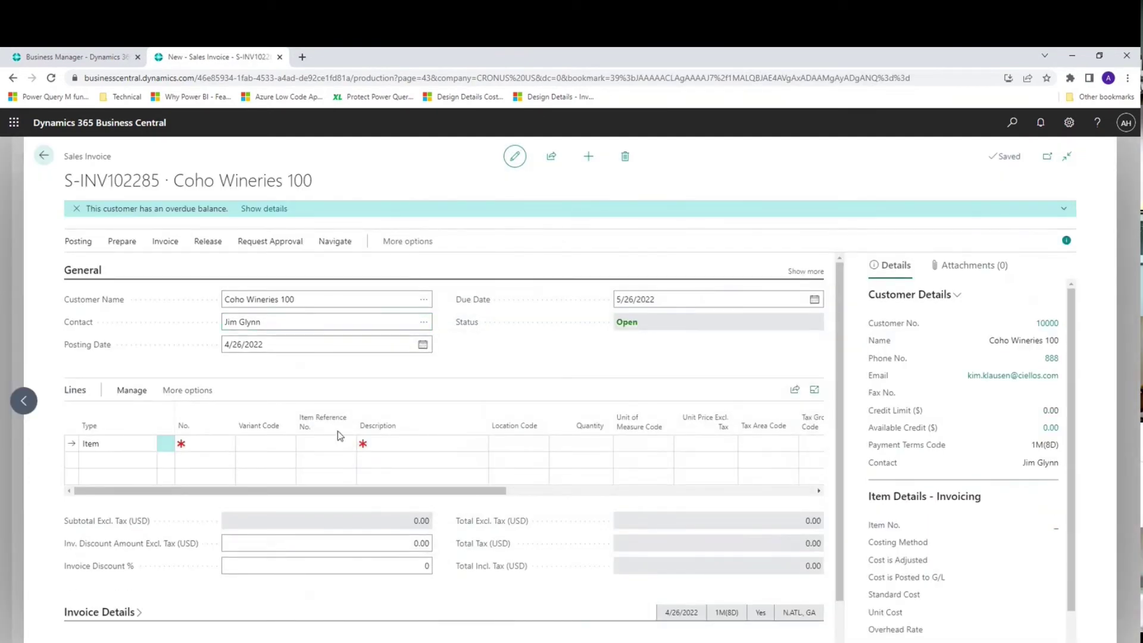
Step: Set the first invoice line's type to Resource and choose resource R001 Installer
{"action": "left_click", "coordinate": [146, 447]}
{"action": "left_click", "coordinate": [147, 445]}
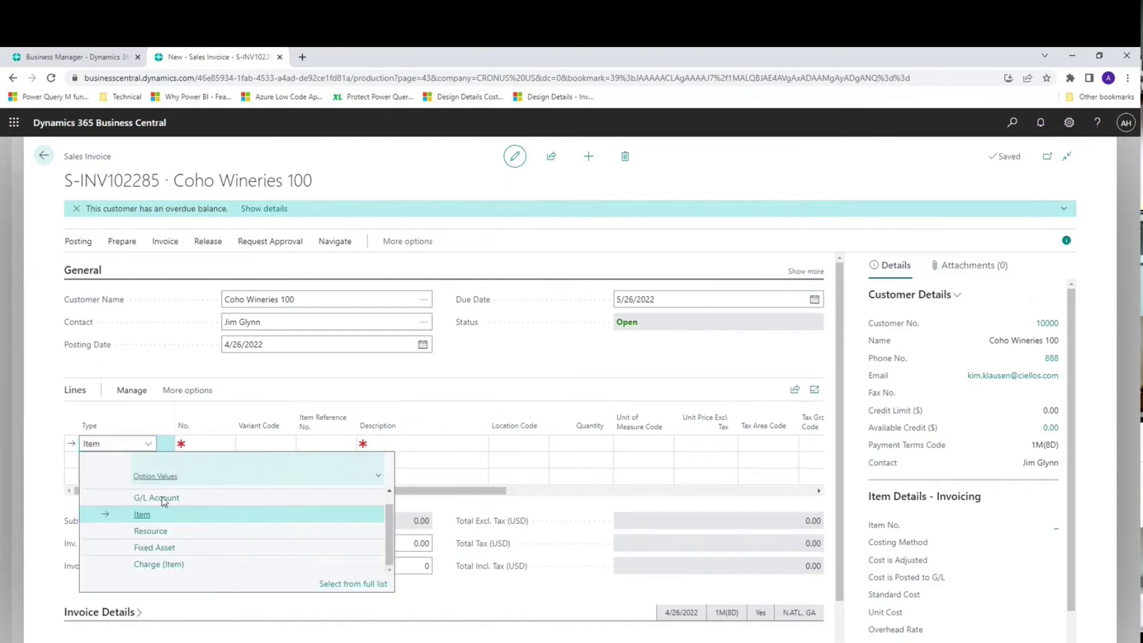
{"action": "left_click", "coordinate": [170, 532]}
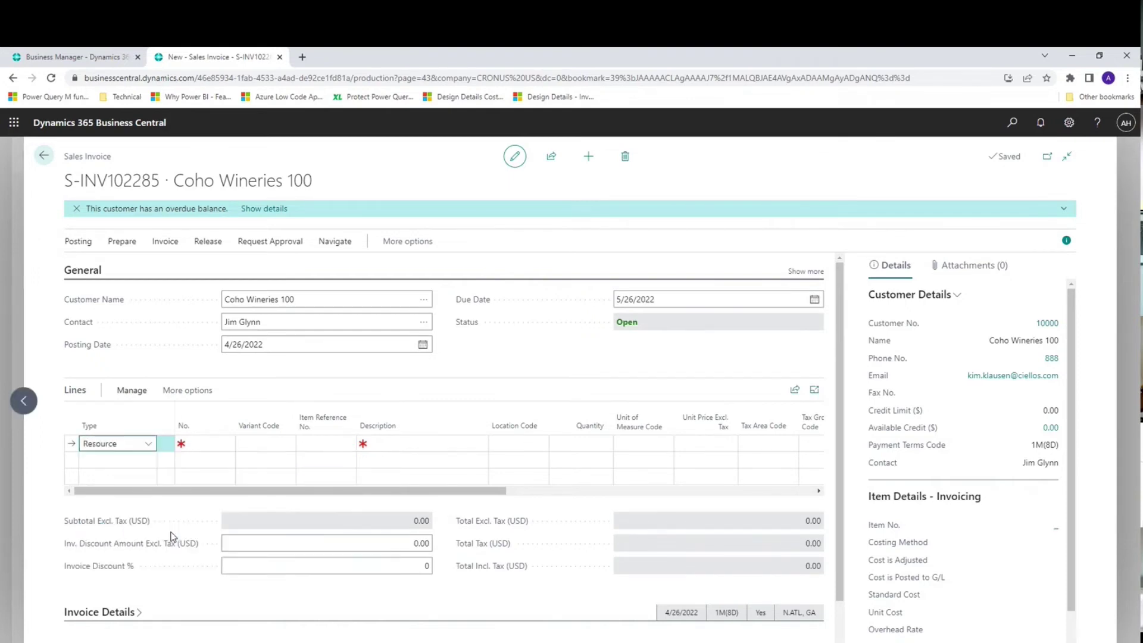
{"action": "key", "text": "Tab"}
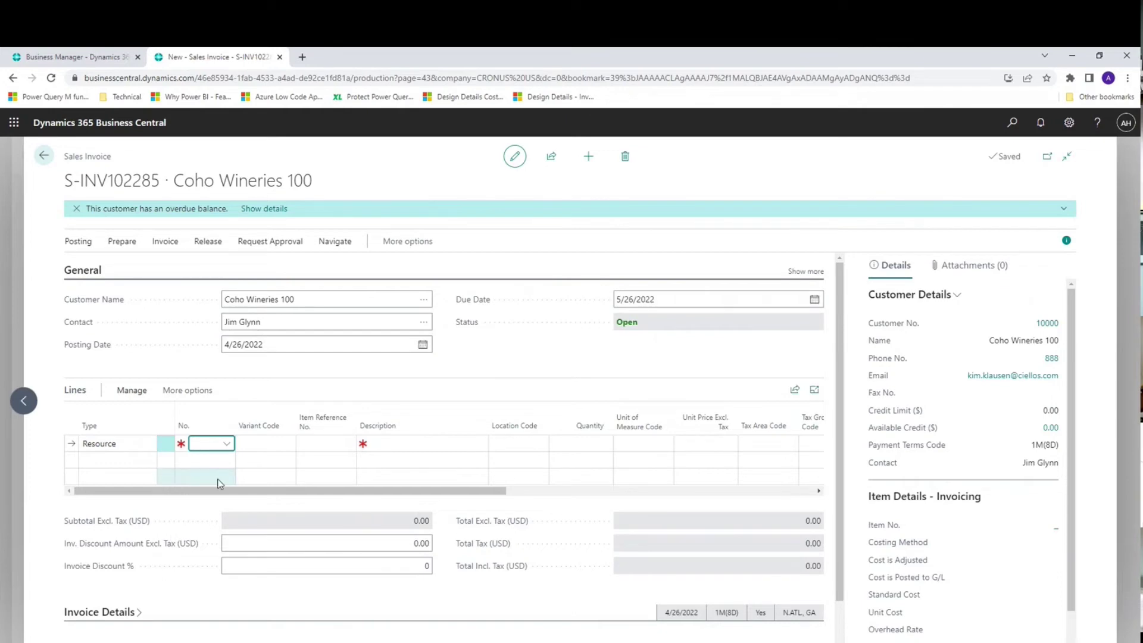
{"action": "left_click", "coordinate": [228, 445]}
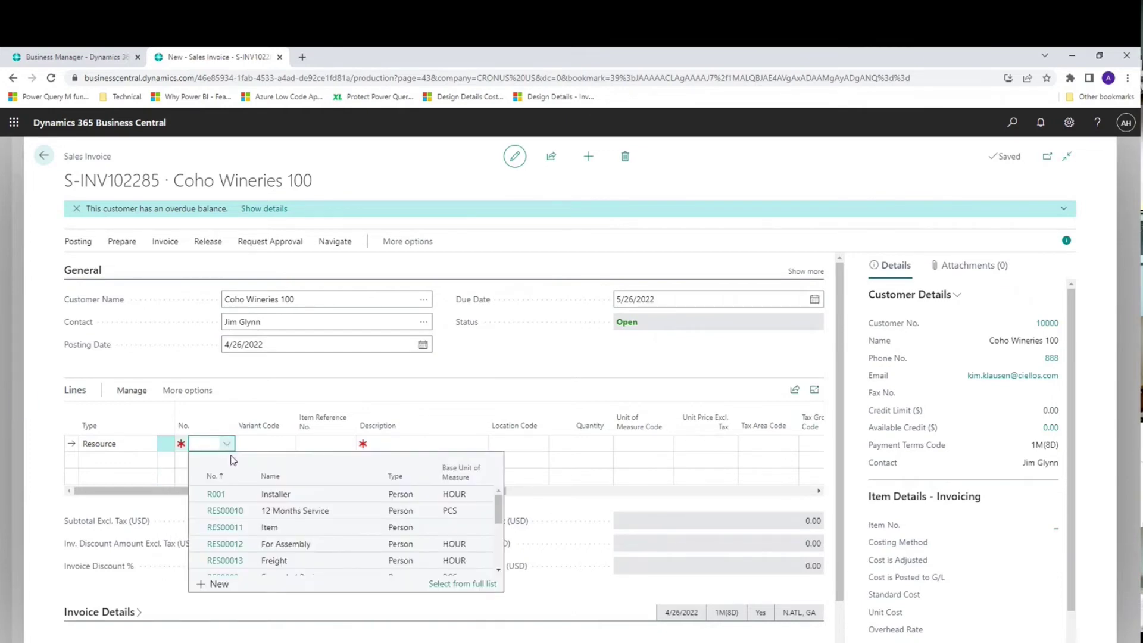
{"action": "left_click", "coordinate": [232, 495]}
Step: Set the Installer line's quantity to 2, keeping its description and location code as they are
{"action": "key", "text": "Tab"}
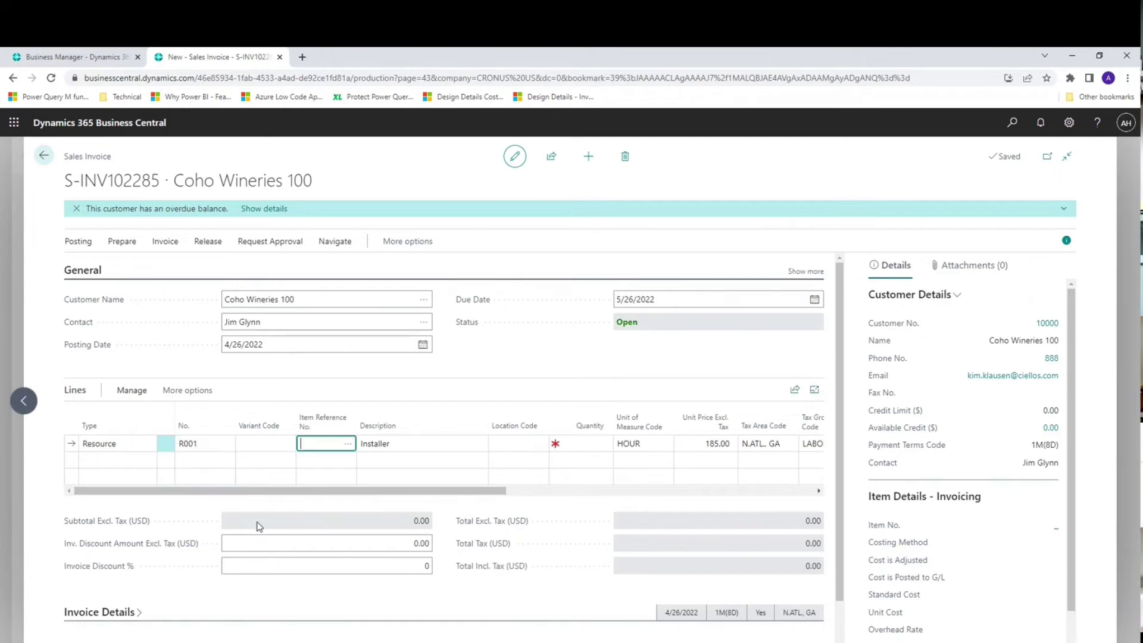
{"action": "key", "text": "Tab"}
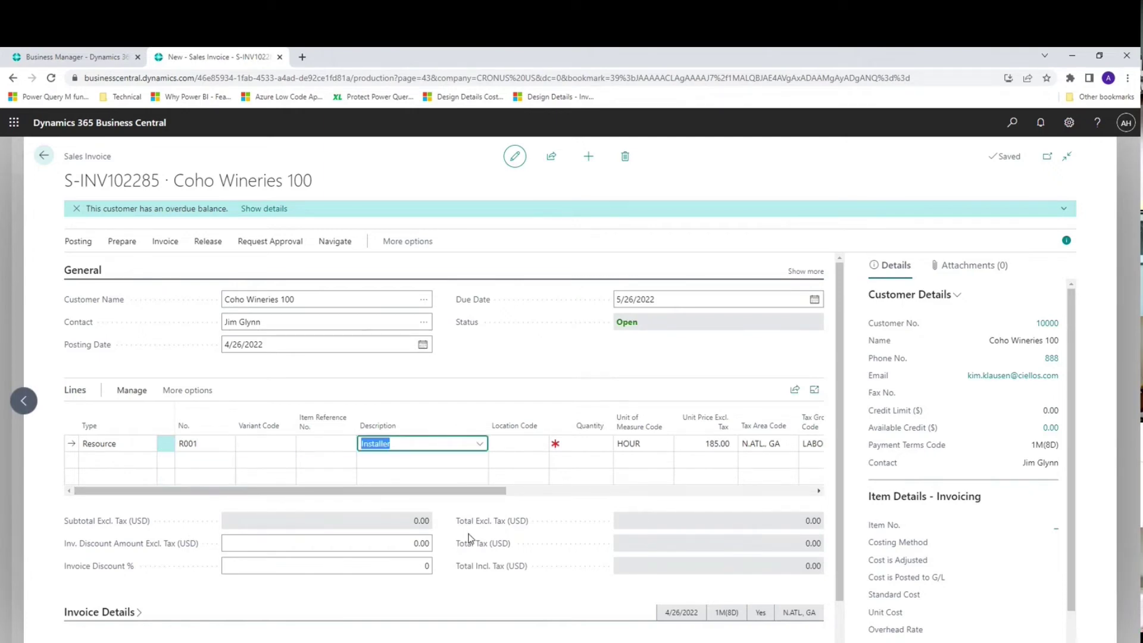
{"action": "key", "text": "Tab"}
{"action": "key", "text": "Tab"}
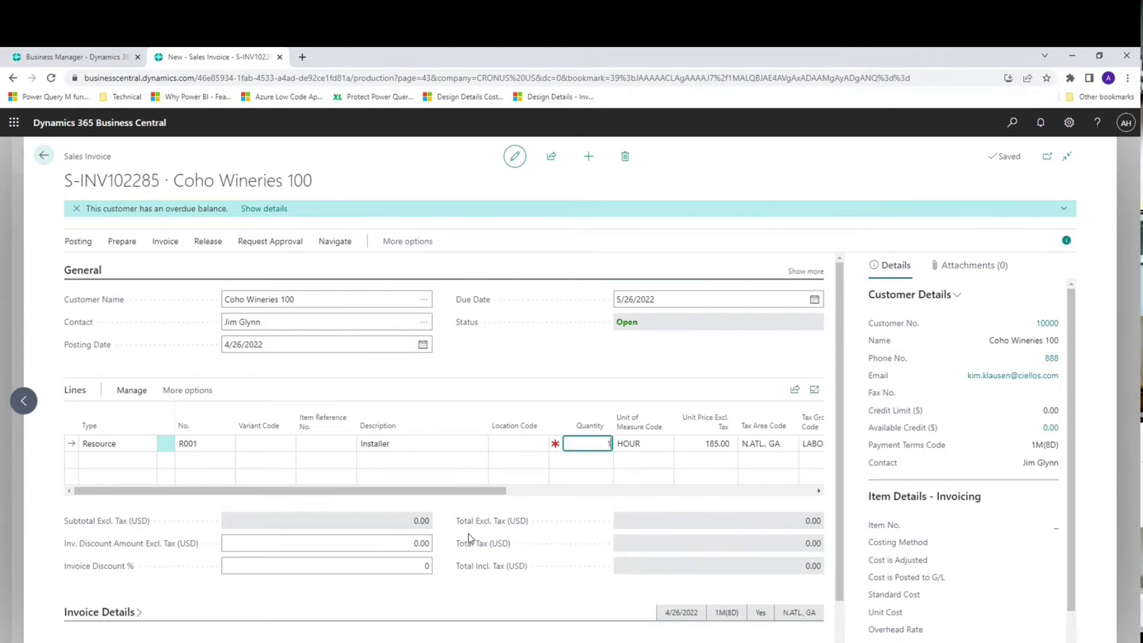
{"action": "type", "text": "2"}
{"action": "key", "text": "Tab"}
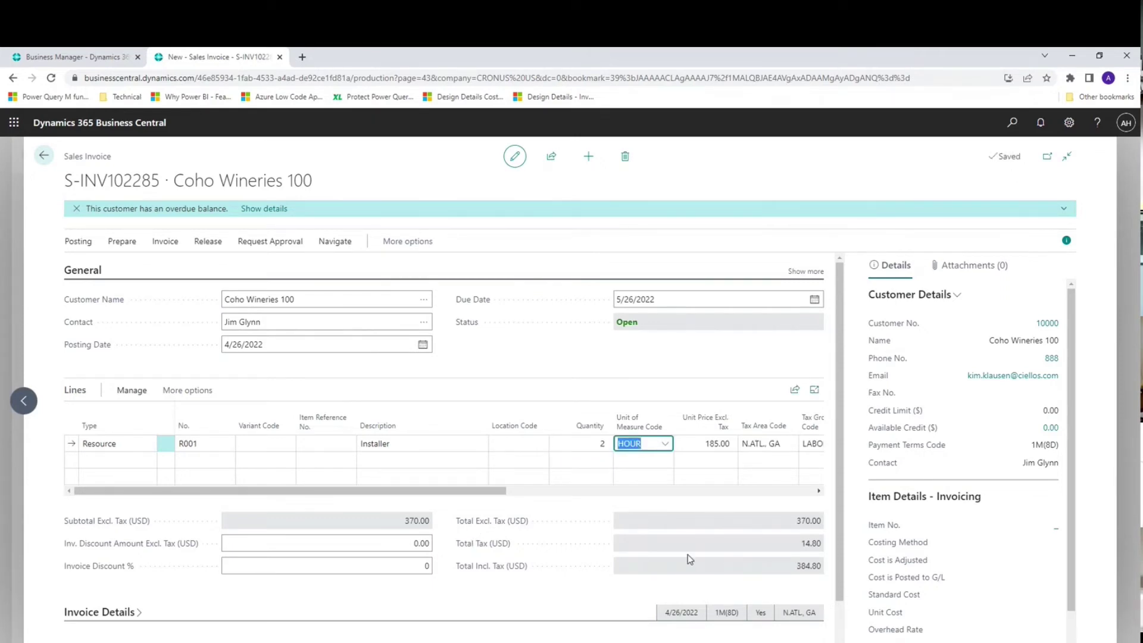
Step: Examine the invoice's total tax and the tax area and tax group codes on the Installer line
{"action": "left_click_drag", "start_coordinate": [801, 543], "coordinate": [822, 546]}
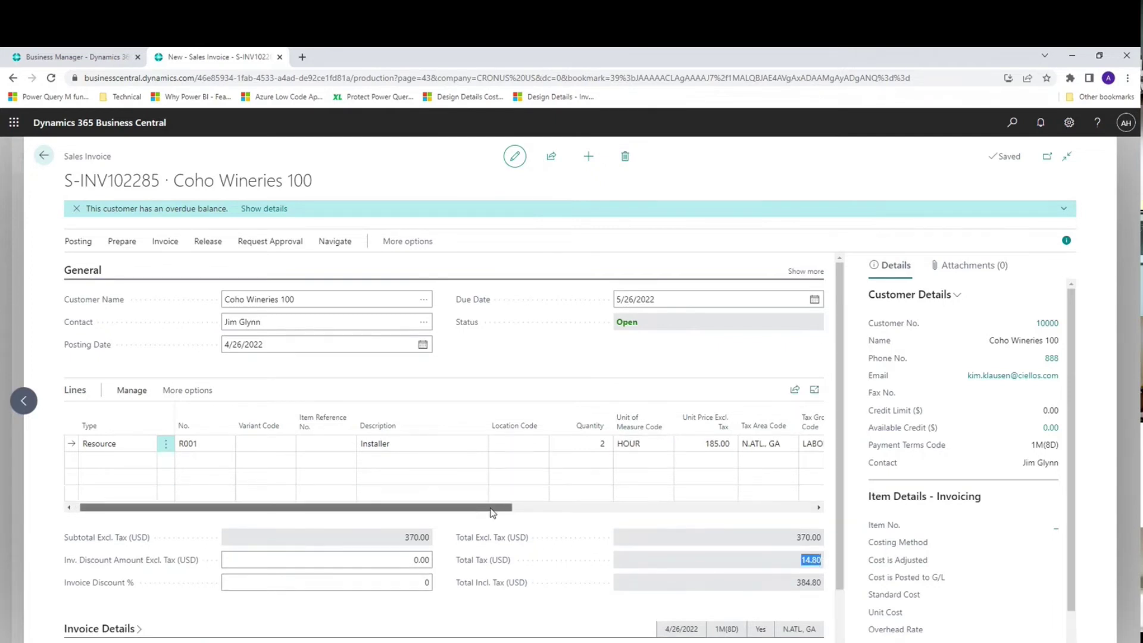
{"action": "left_click_drag", "start_coordinate": [493, 513], "coordinate": [581, 514]}
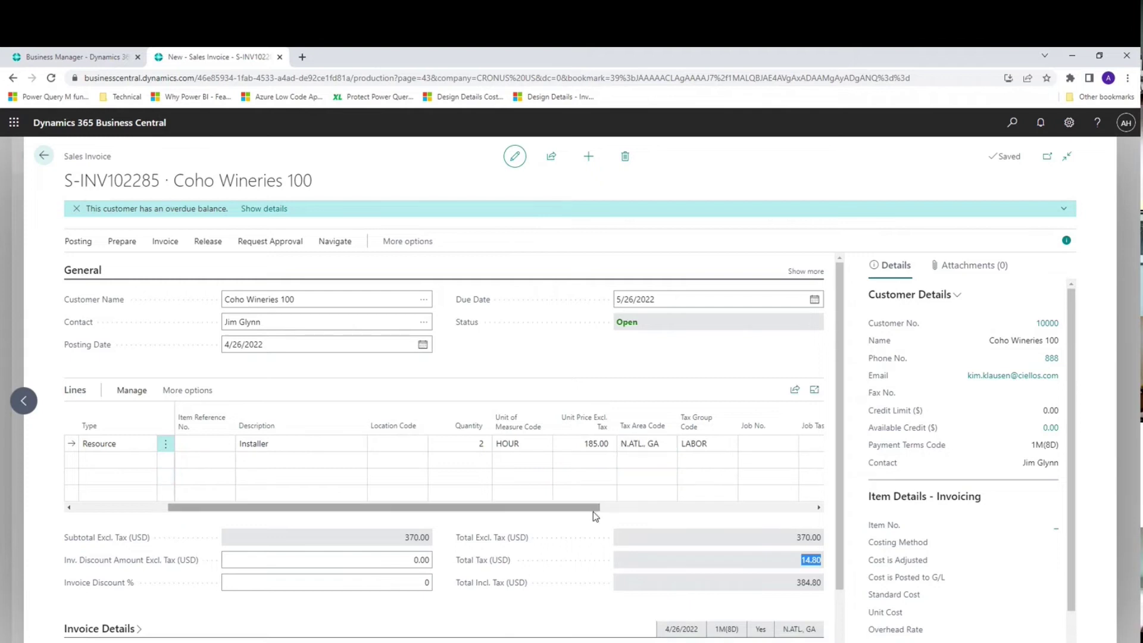
{"action": "left_click_drag", "start_coordinate": [592, 509], "coordinate": [423, 517]}
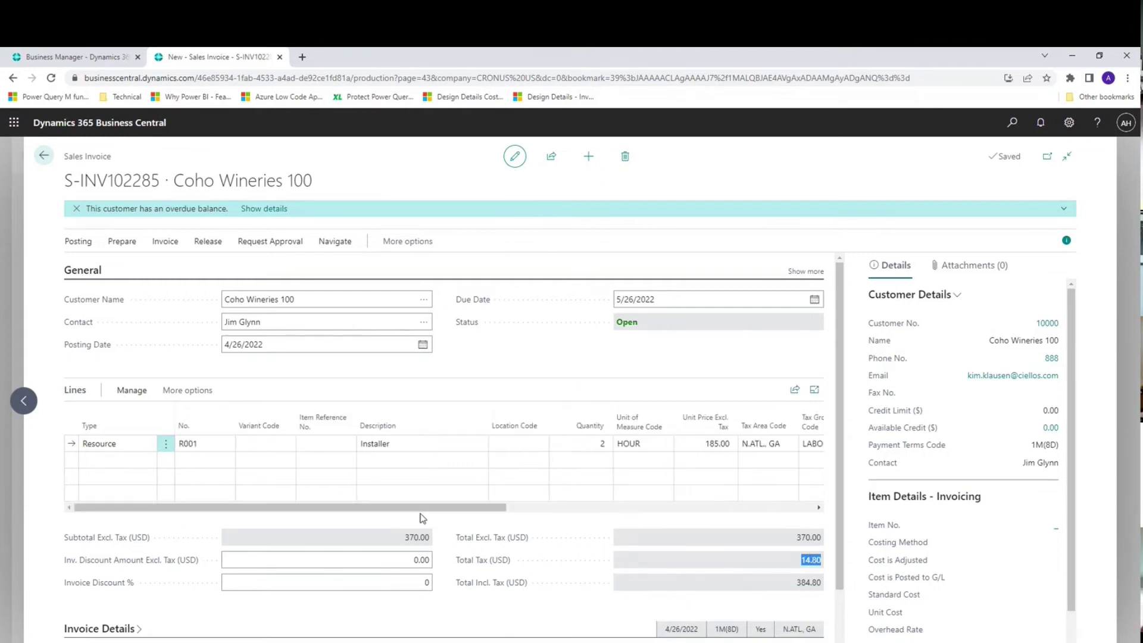
Step: Preview the sales invoice's posting, examine the income and sales tax lines in its G/L entries, and return to the invoice
{"action": "left_click", "coordinate": [86, 246]}
{"action": "left_click", "coordinate": [92, 250]}
{"action": "left_click", "coordinate": [313, 267]}
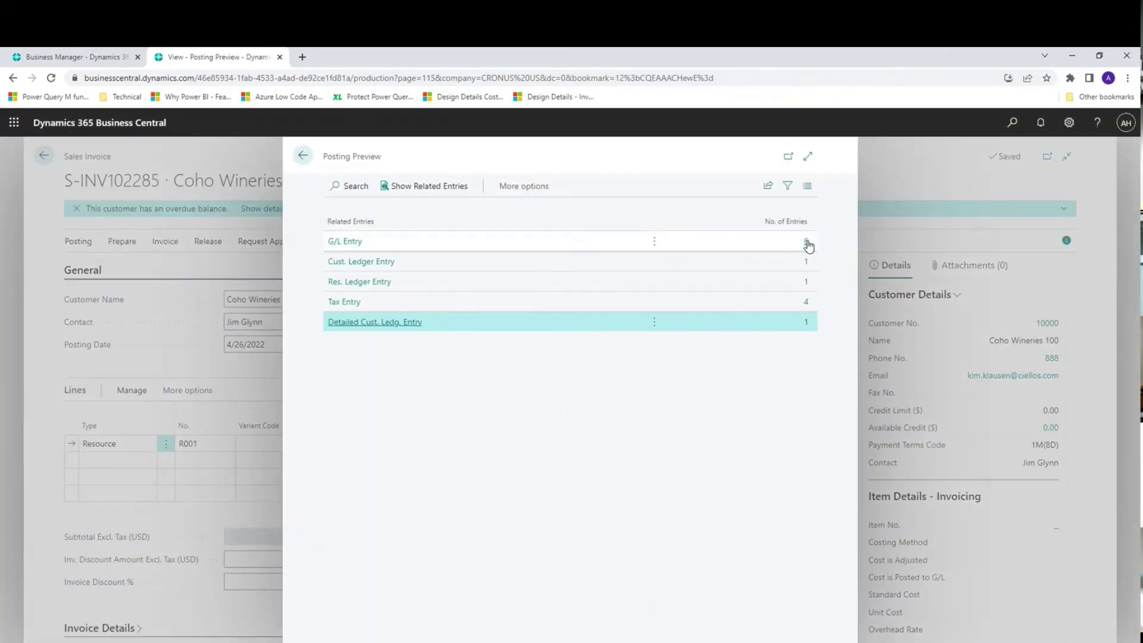
{"action": "left_click", "coordinate": [806, 241]}
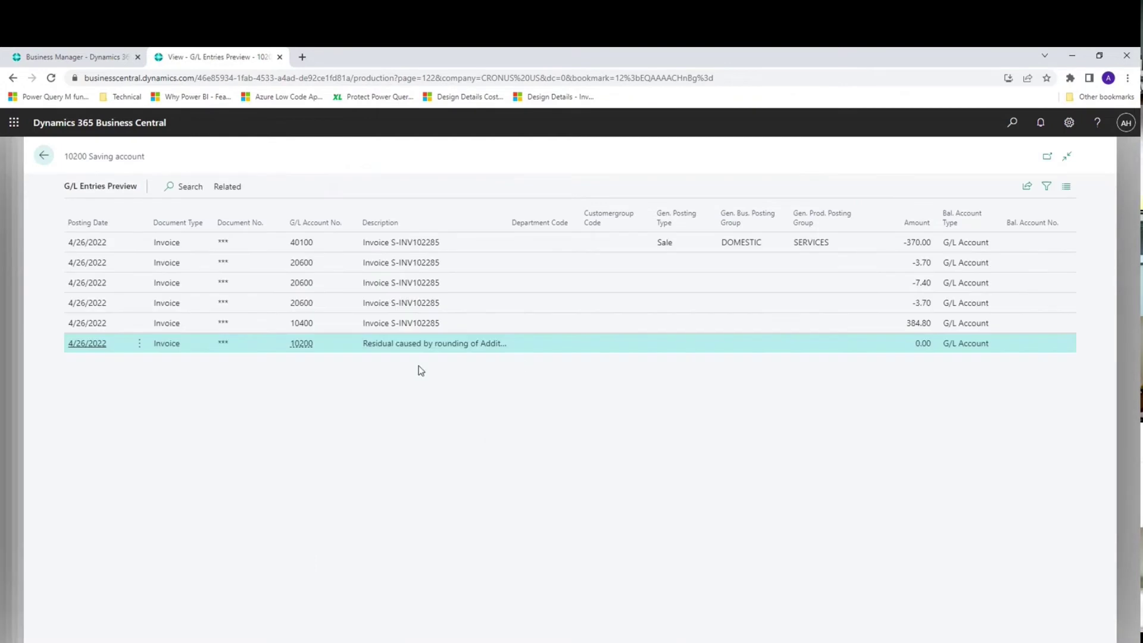
{"action": "left_click", "coordinate": [329, 250]}
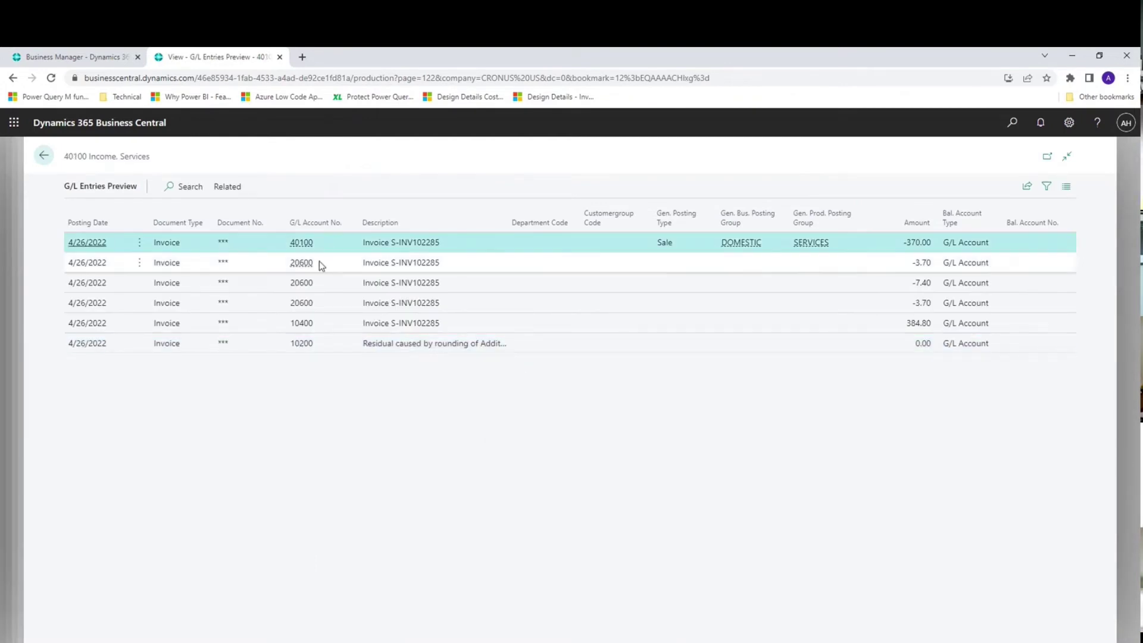
{"action": "left_click", "coordinate": [319, 262]}
{"action": "left_click", "coordinate": [317, 283]}
{"action": "left_click", "coordinate": [314, 302]}
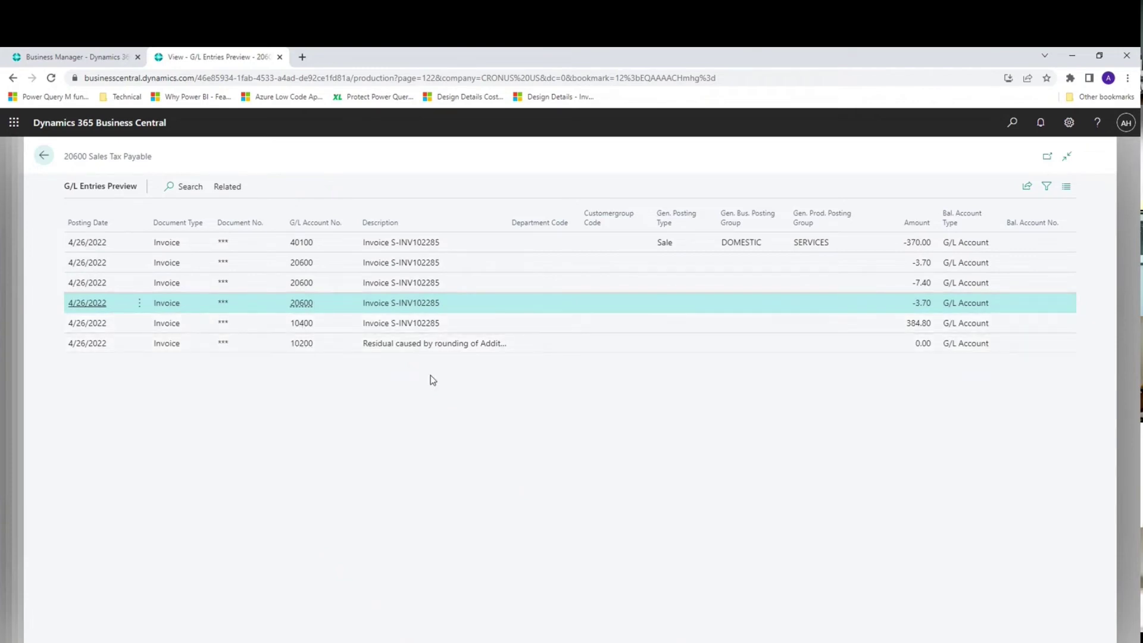
{"action": "key", "text": "Escape"}
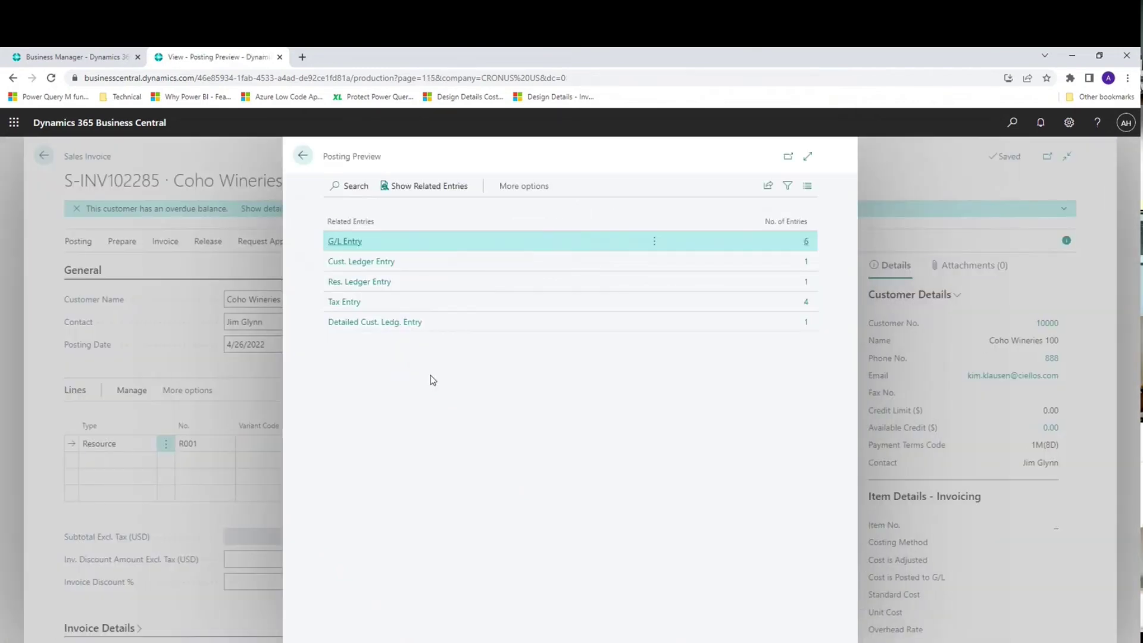
{"action": "key", "text": "Escape"}
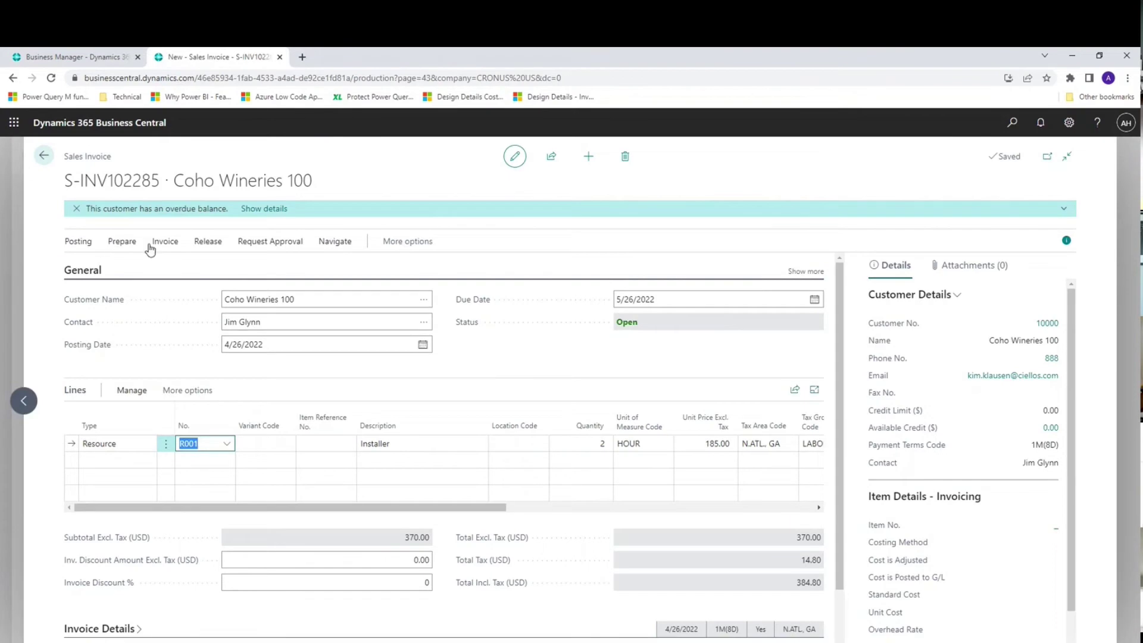
Step: Post the Coho Wineries 100 sales invoice and return to the home page
{"action": "left_click", "coordinate": [78, 243]}
{"action": "left_click", "coordinate": [84, 267]}
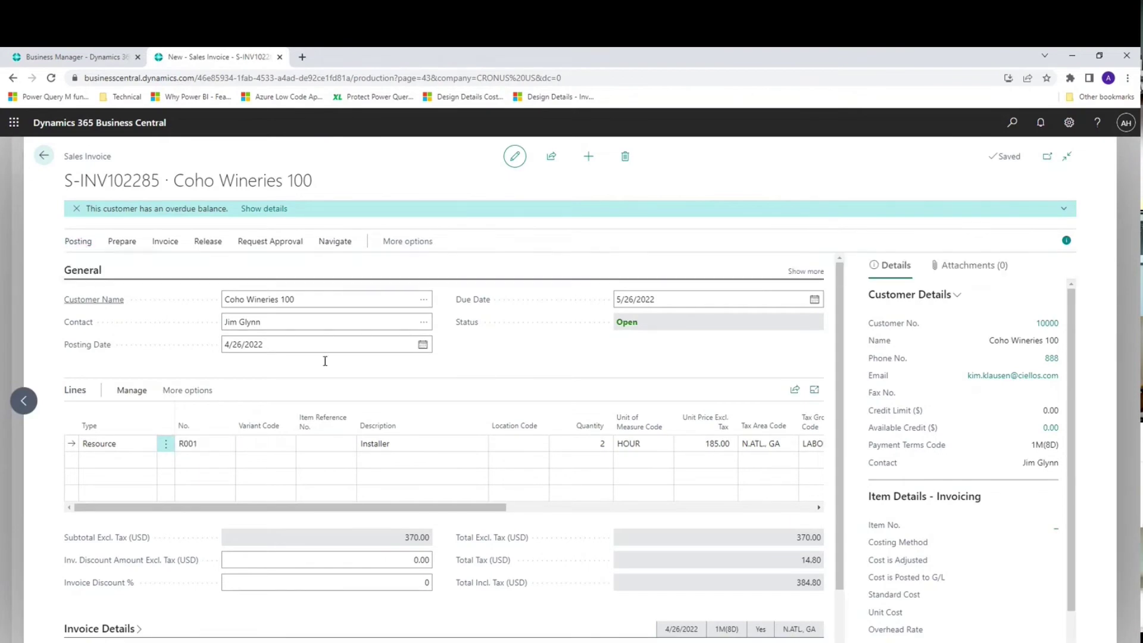
{"action": "left_click", "coordinate": [629, 433]}
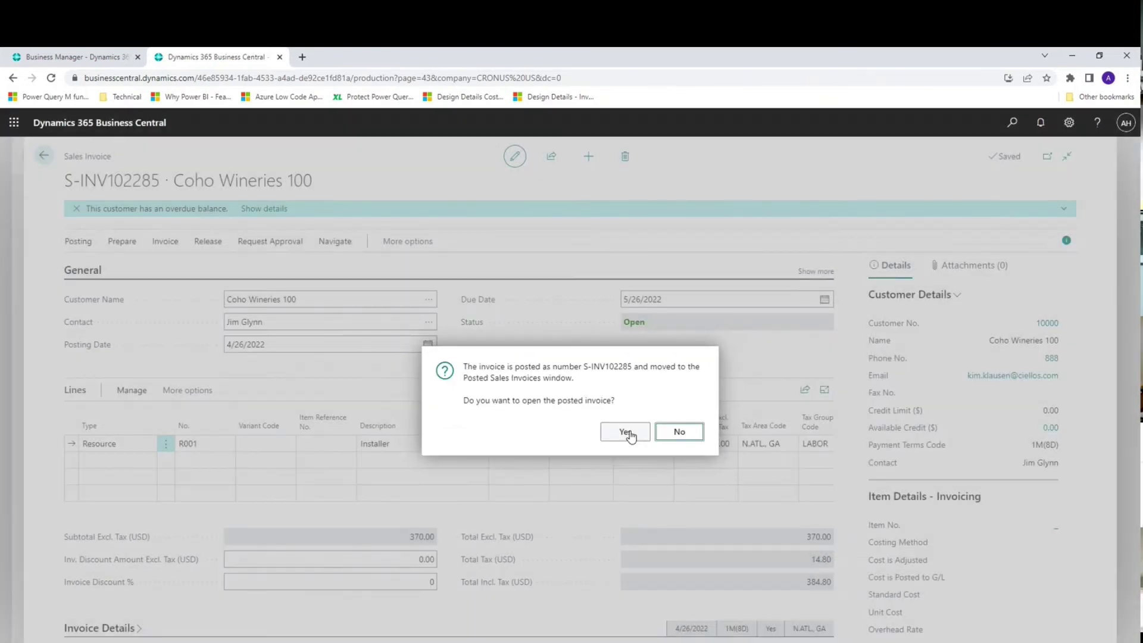
{"action": "left_click", "coordinate": [635, 443]}
{"action": "key", "text": "Escape"}
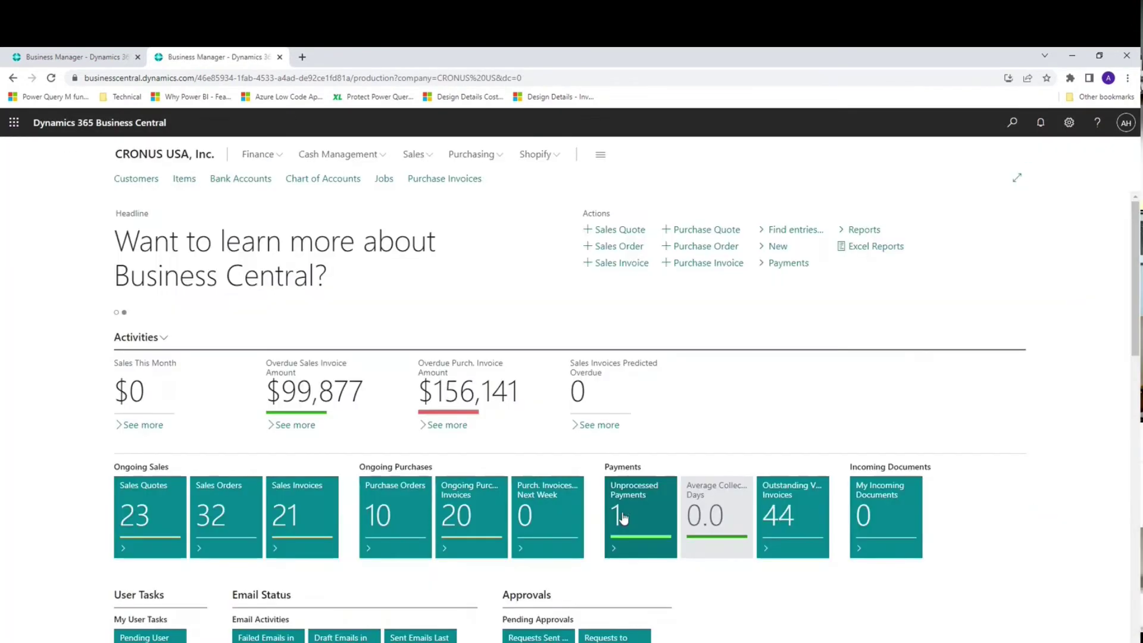
Step: Open the Cash Receipt Journals page and set the first journal line's document type to Payment
{"action": "left_click", "coordinate": [1013, 122]}
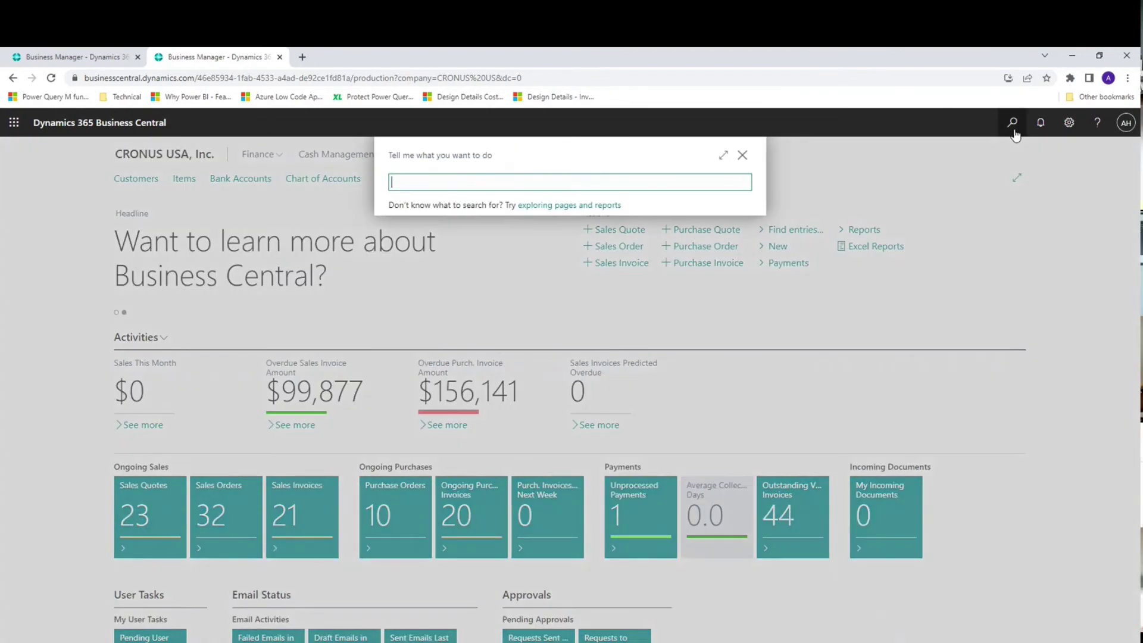
{"action": "type", "text": "cash rece"}
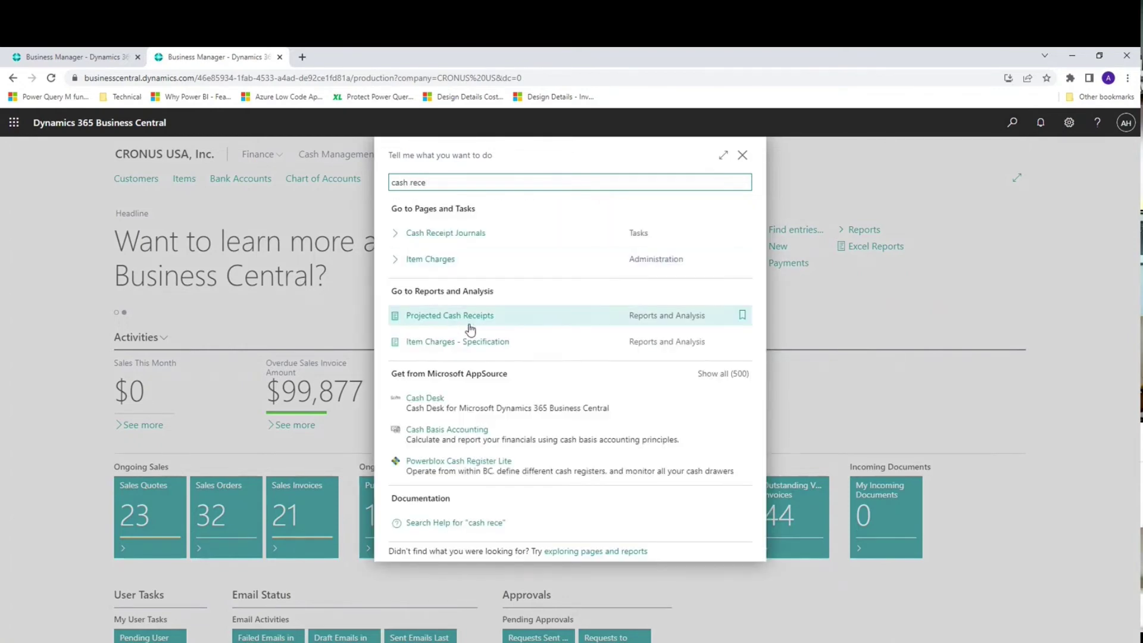
{"action": "left_click", "coordinate": [474, 239]}
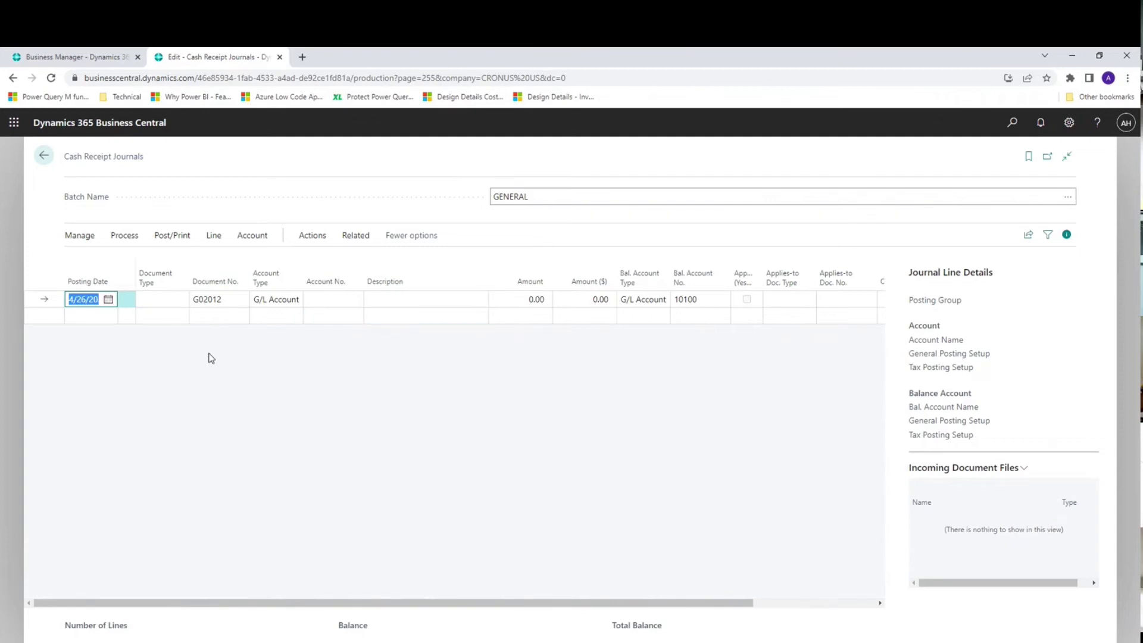
{"action": "key", "text": "Tab"}
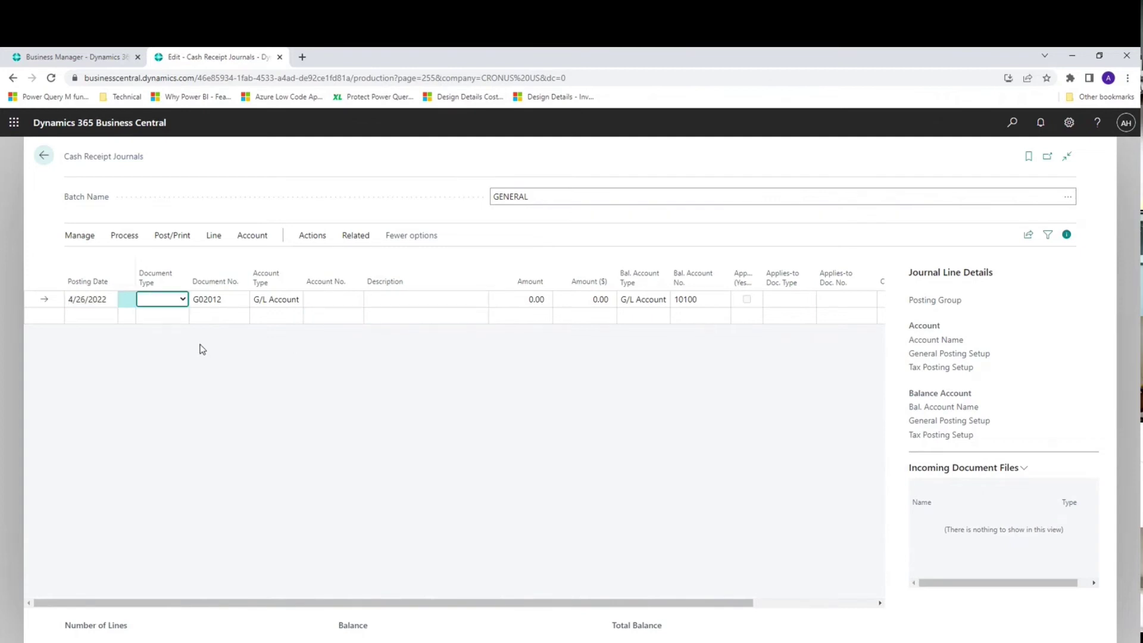
{"action": "left_click", "coordinate": [182, 299]}
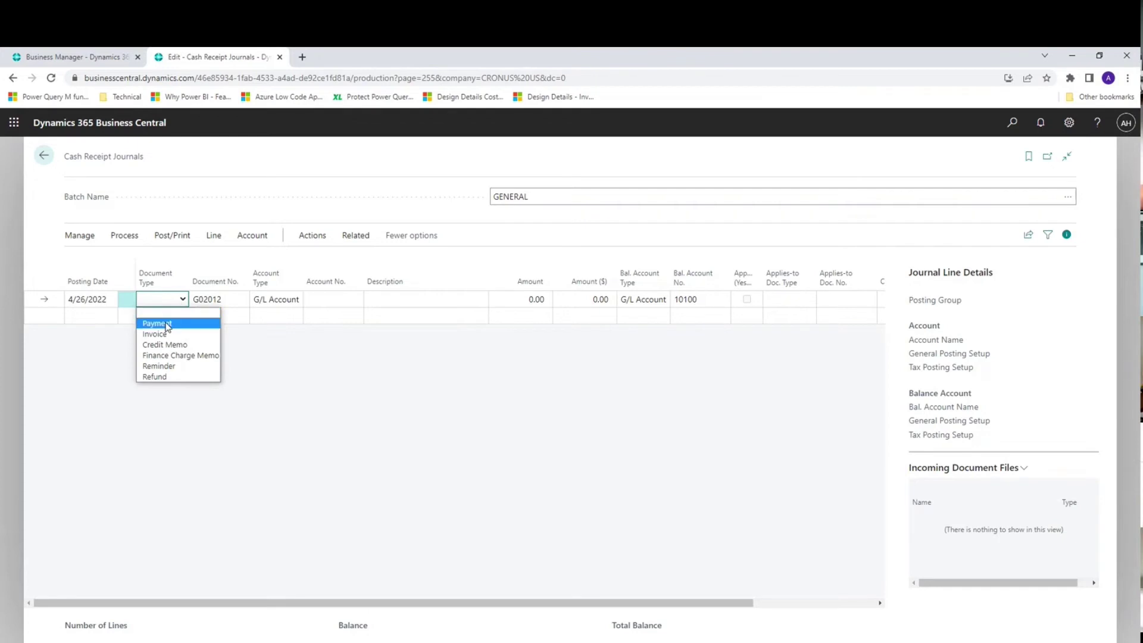
{"action": "left_click", "coordinate": [167, 325]}
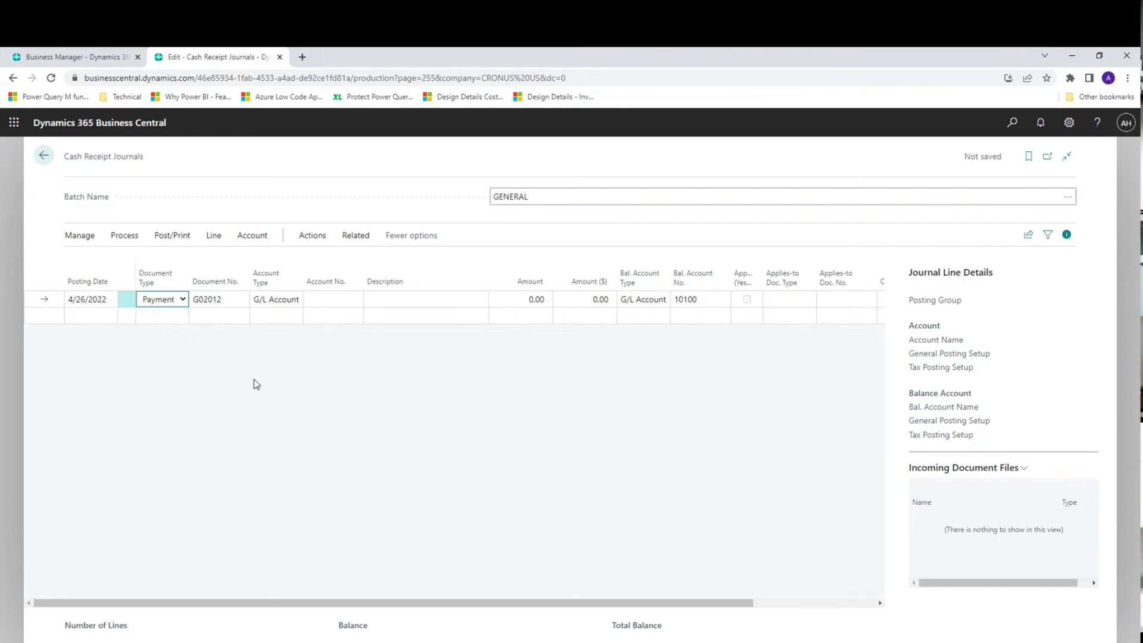
Step: Keep the proposed document number, set the account type to Customer, and choose Coho Wineries 100 as the account
{"action": "key", "text": "Tab"}
{"action": "left_click", "coordinate": [233, 302]}
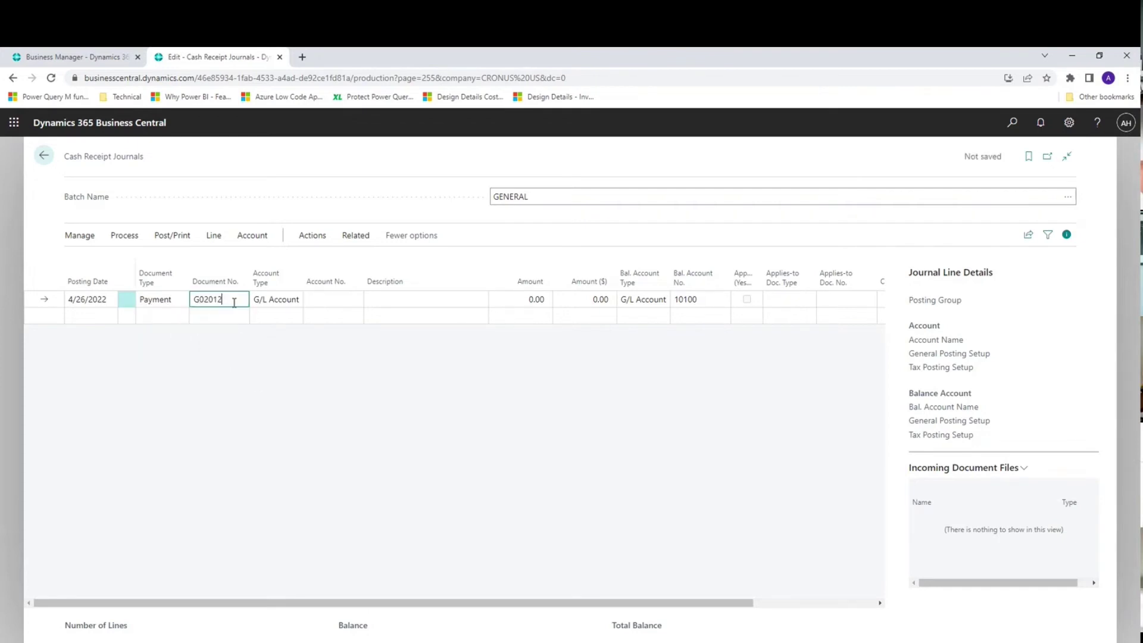
{"action": "double_click", "coordinate": [234, 302]}
{"action": "left_click", "coordinate": [228, 302]}
{"action": "double_click", "coordinate": [229, 302]}
{"action": "key", "text": "Tab"}
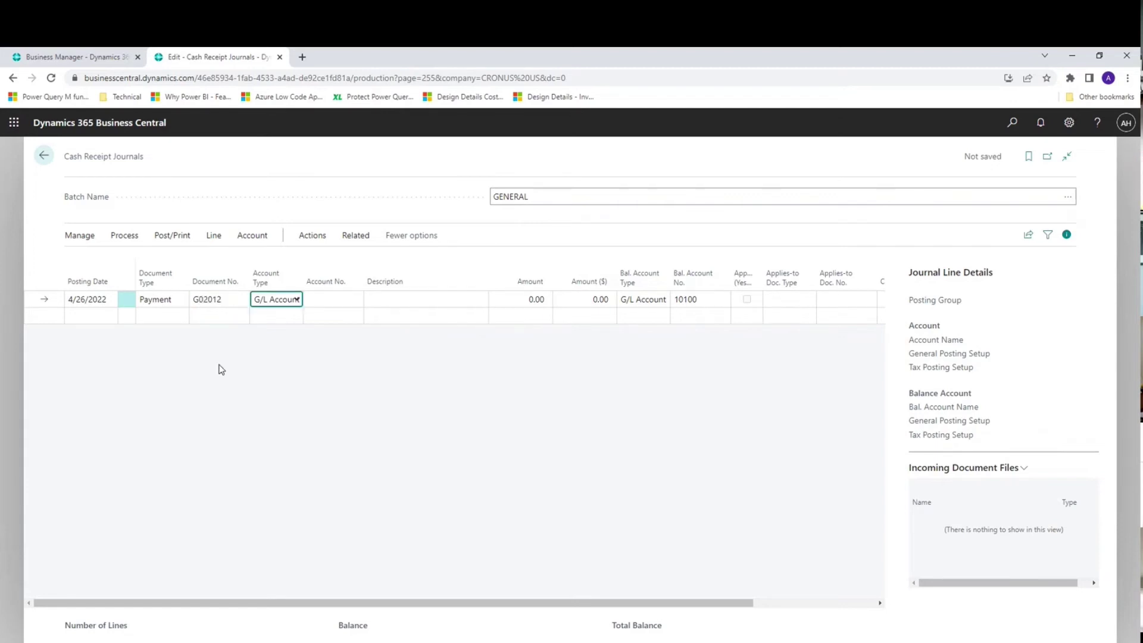
{"action": "left_click", "coordinate": [298, 300]}
{"action": "left_click", "coordinate": [274, 322]}
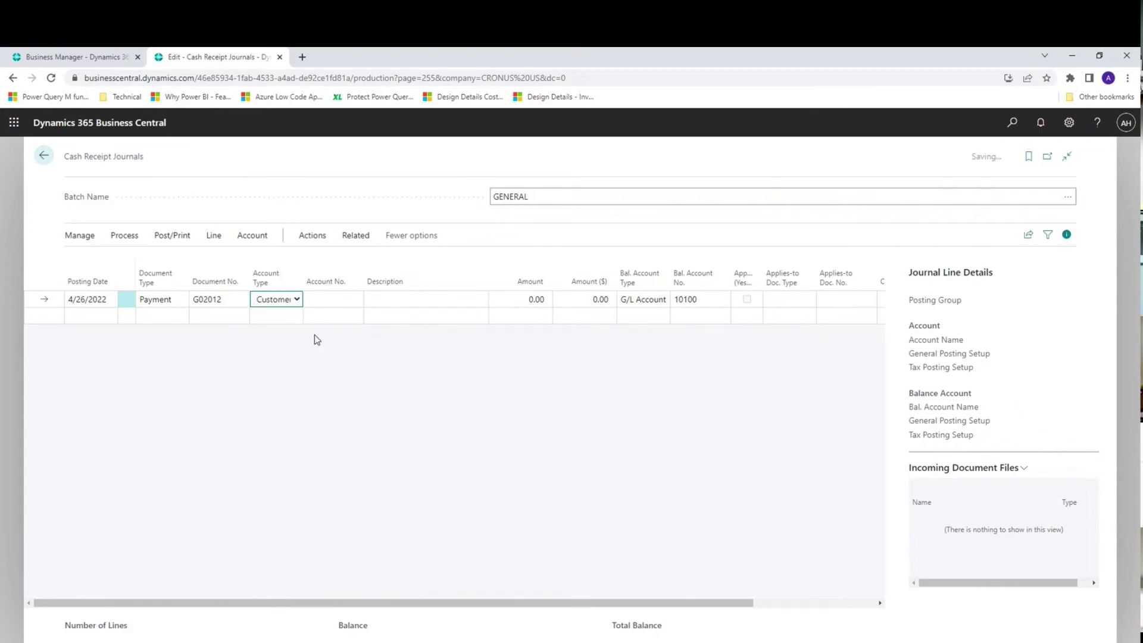
{"action": "left_click", "coordinate": [360, 300]}
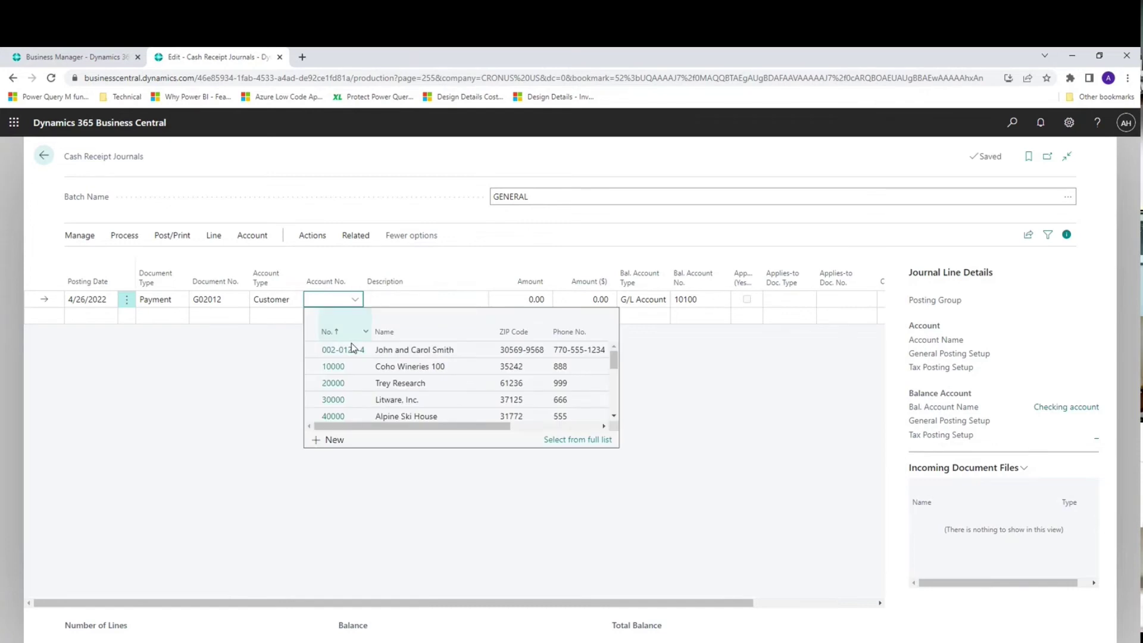
{"action": "left_click", "coordinate": [346, 365]}
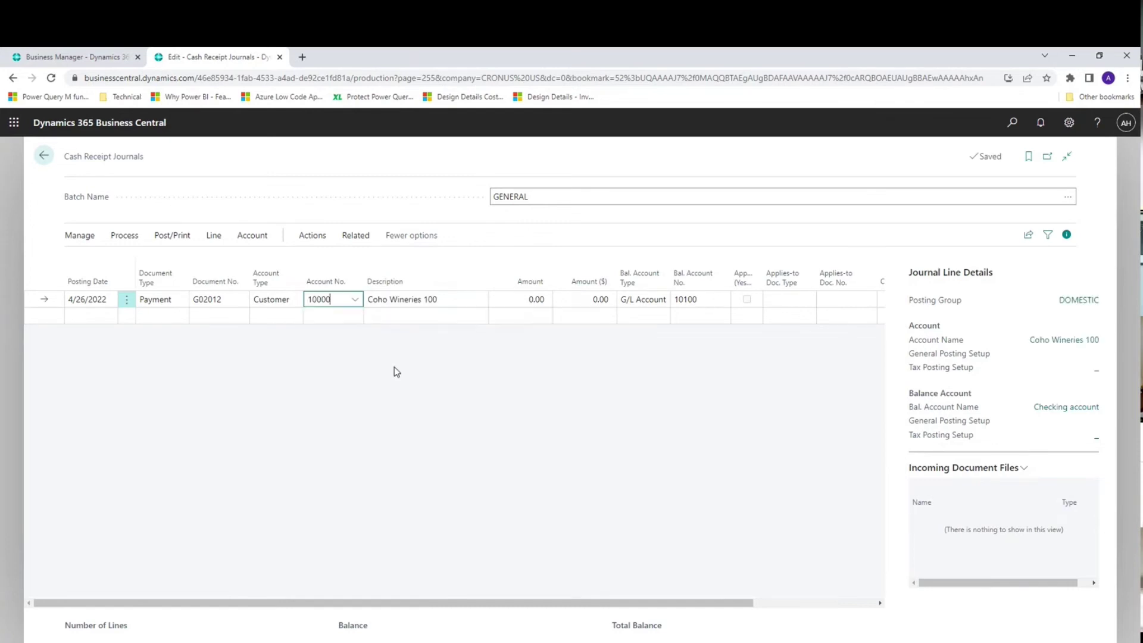
{"action": "key", "text": "Return"}
{"action": "key", "text": "Tab"}
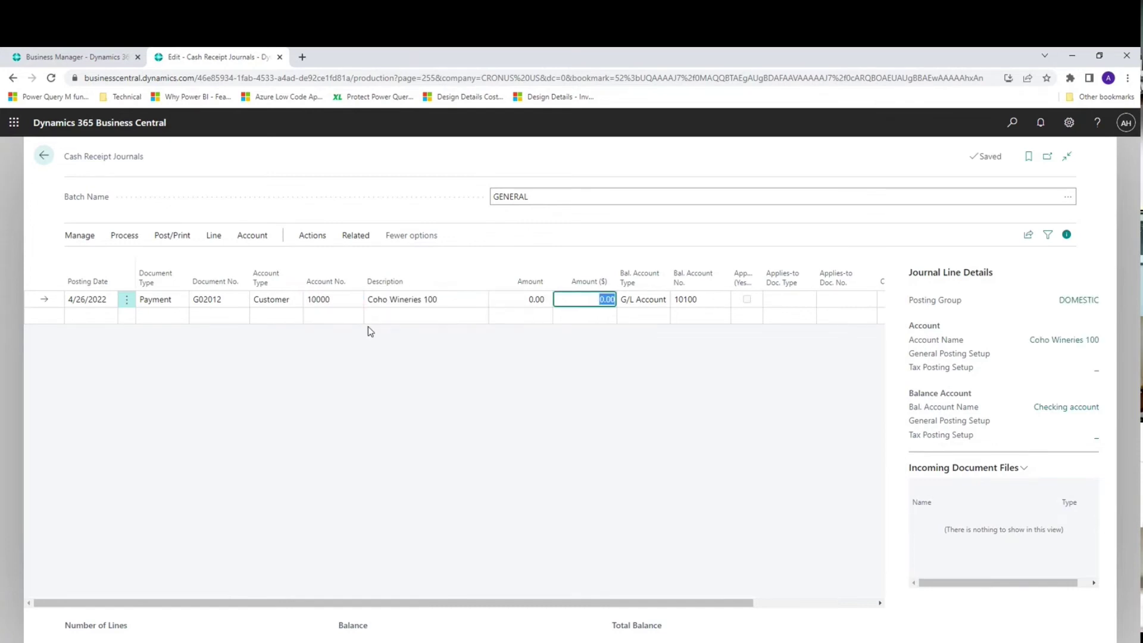
Step: Open Apply Entries for the receipt line and set the Applies-to ID on the 4/26/2022 invoice
{"action": "left_click", "coordinate": [224, 237]}
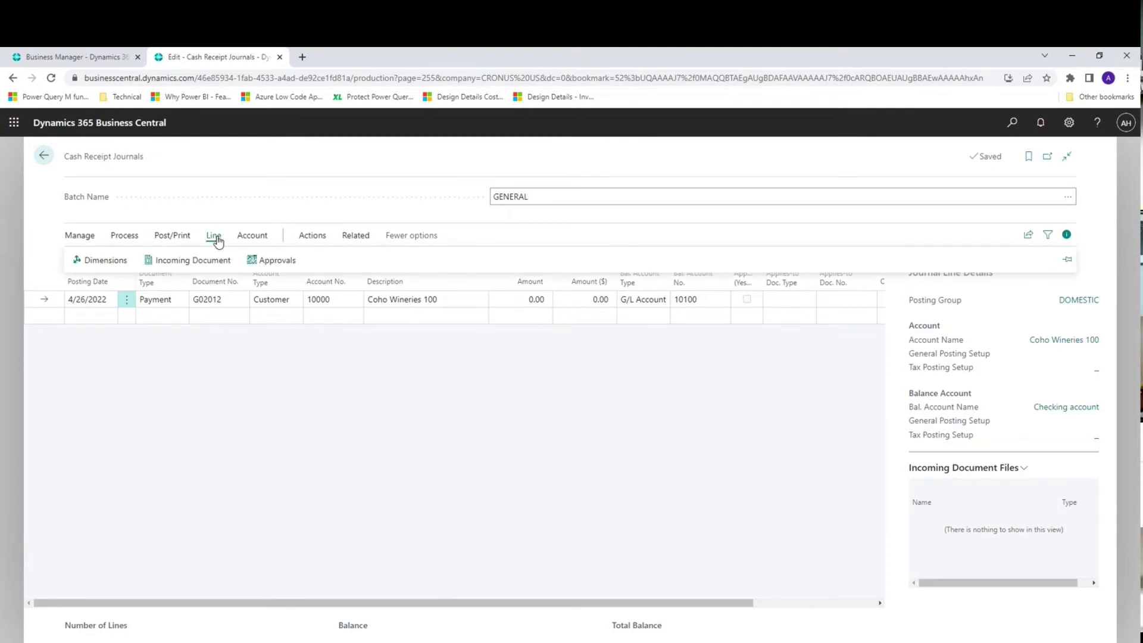
{"action": "left_click", "coordinate": [312, 240]}
{"action": "left_click", "coordinate": [124, 263]}
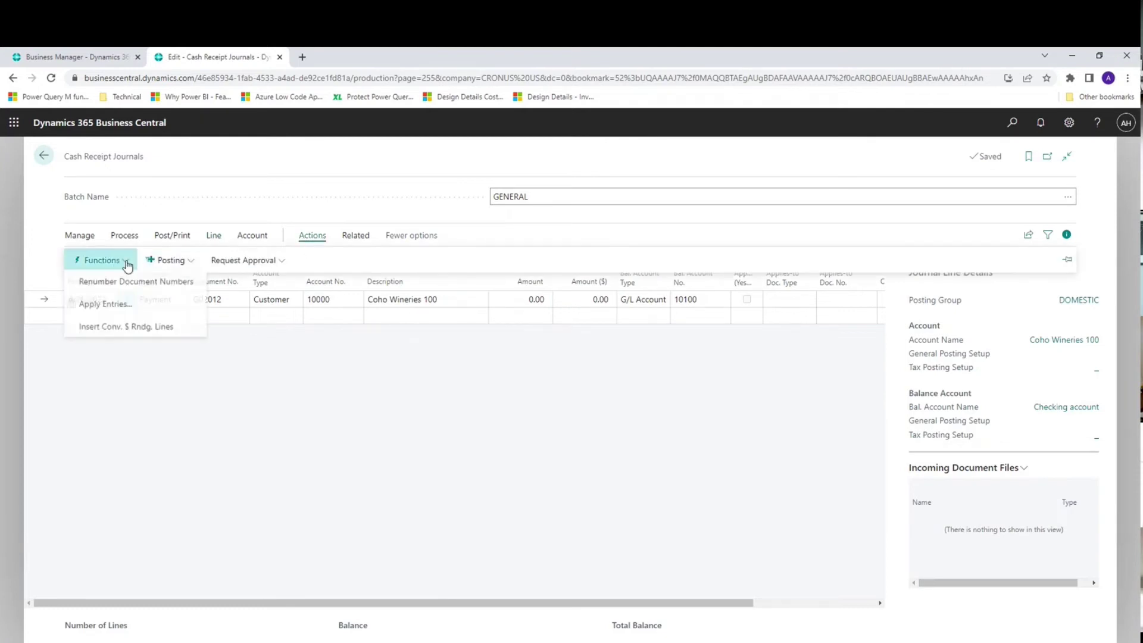
{"action": "left_click", "coordinate": [109, 306]}
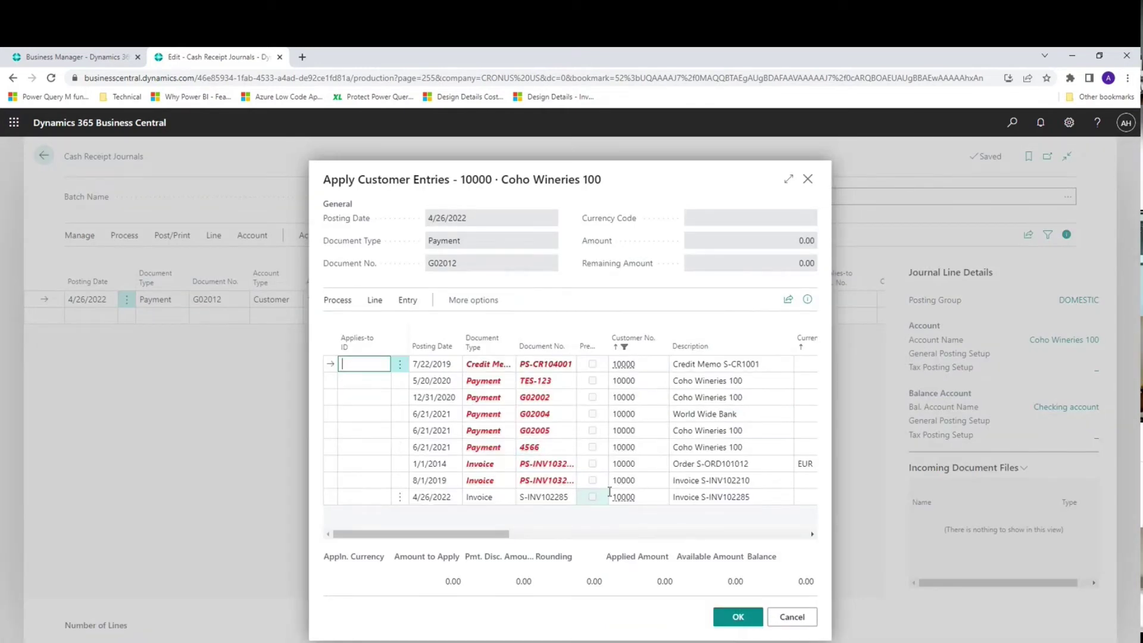
{"action": "left_click_drag", "start_coordinate": [500, 535], "coordinate": [393, 528]}
{"action": "left_click", "coordinate": [370, 497]}
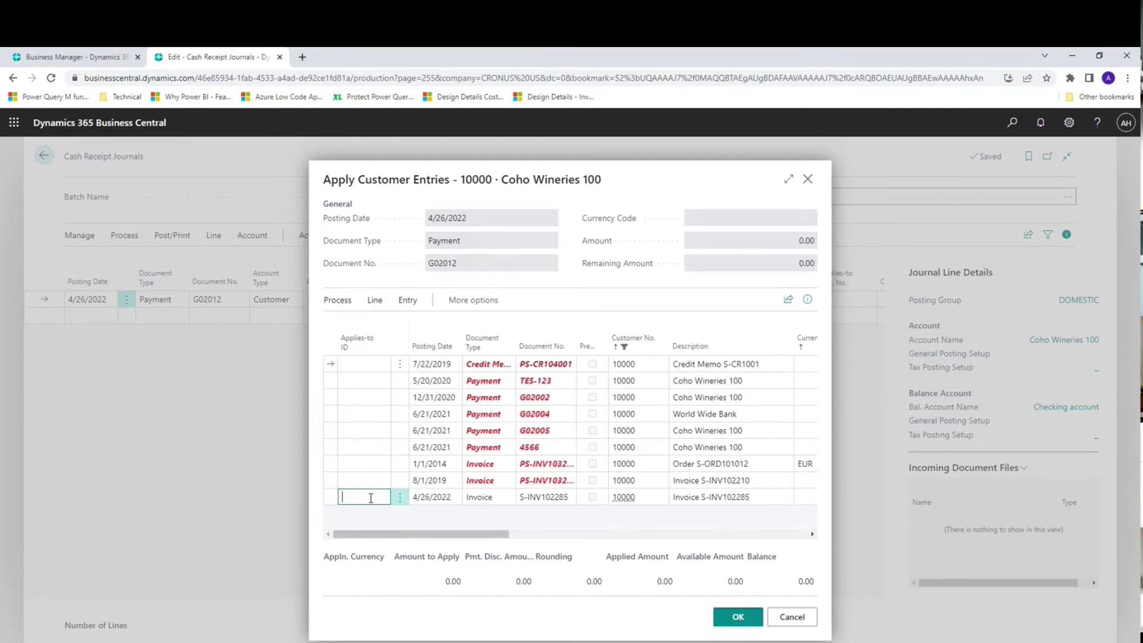
{"action": "left_click", "coordinate": [336, 300]}
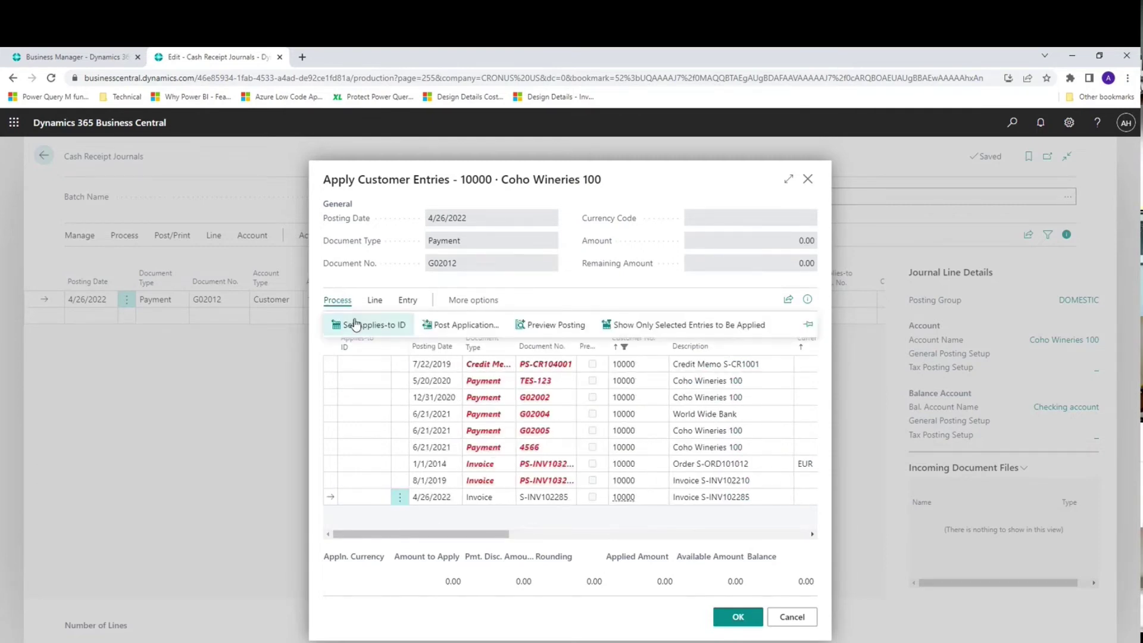
{"action": "left_click", "coordinate": [356, 323]}
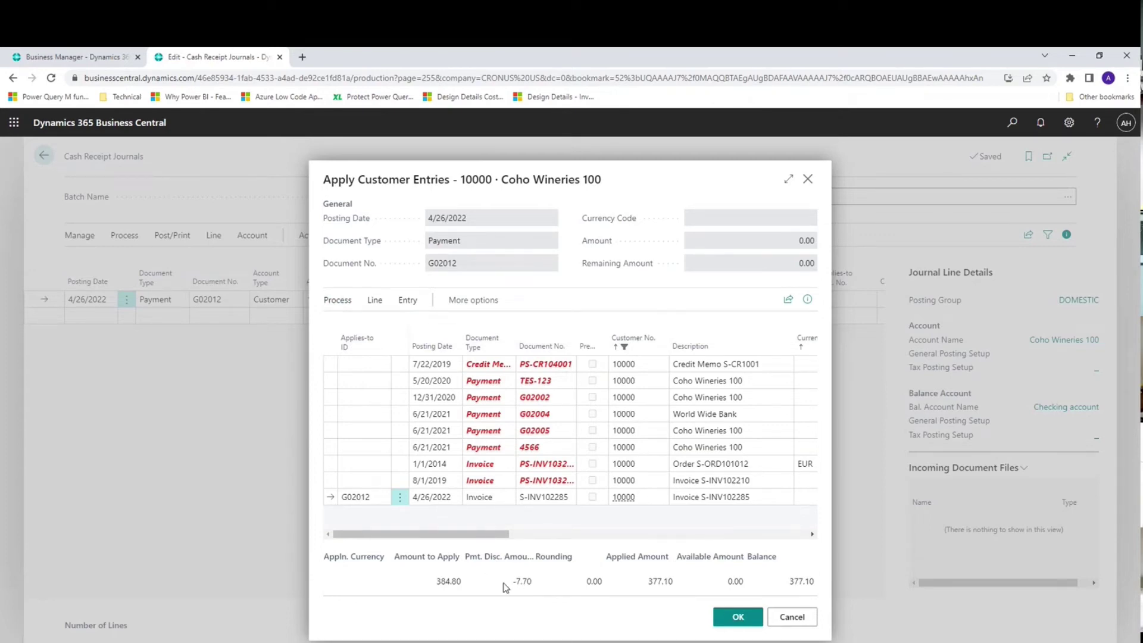
Step: Set the 4/26/2022 invoice's remaining payment discount possible to 0.00 and accept the applied entries
{"action": "left_click_drag", "start_coordinate": [490, 536], "coordinate": [714, 535]}
{"action": "left_click", "coordinate": [684, 480]}
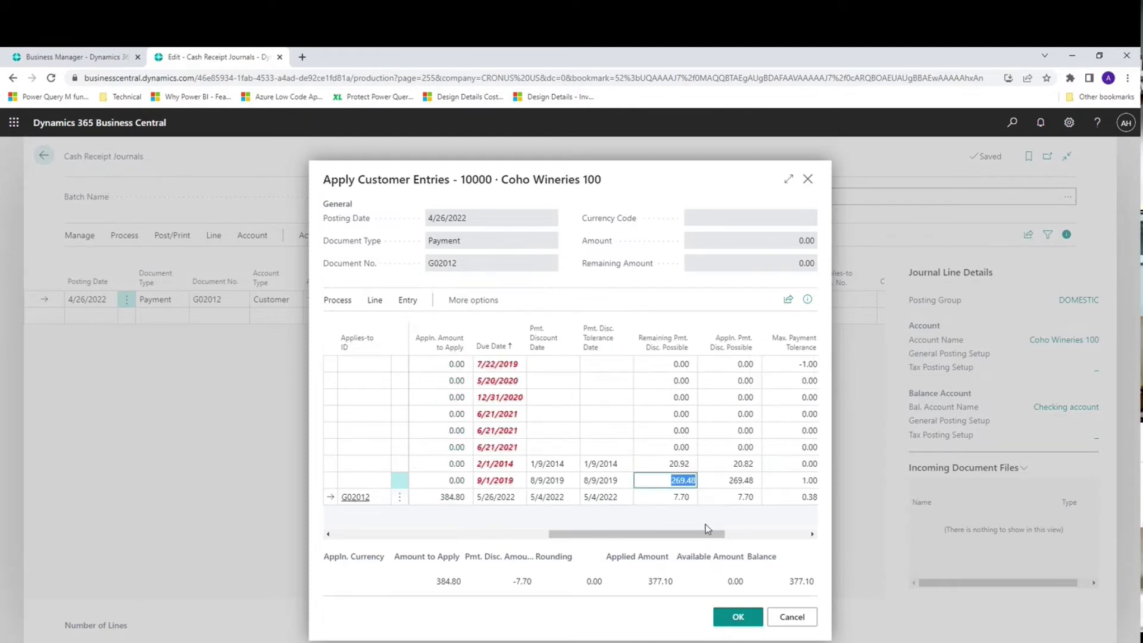
{"action": "key", "text": "Down"}
{"action": "key", "text": "Up"}
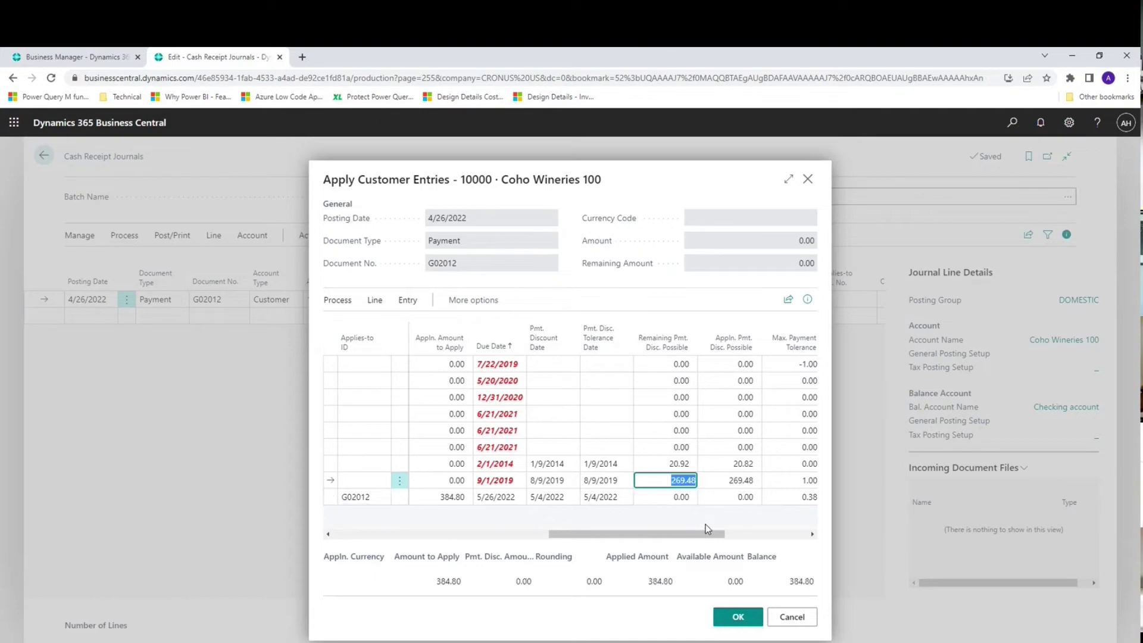
{"action": "left_click", "coordinate": [736, 617]}
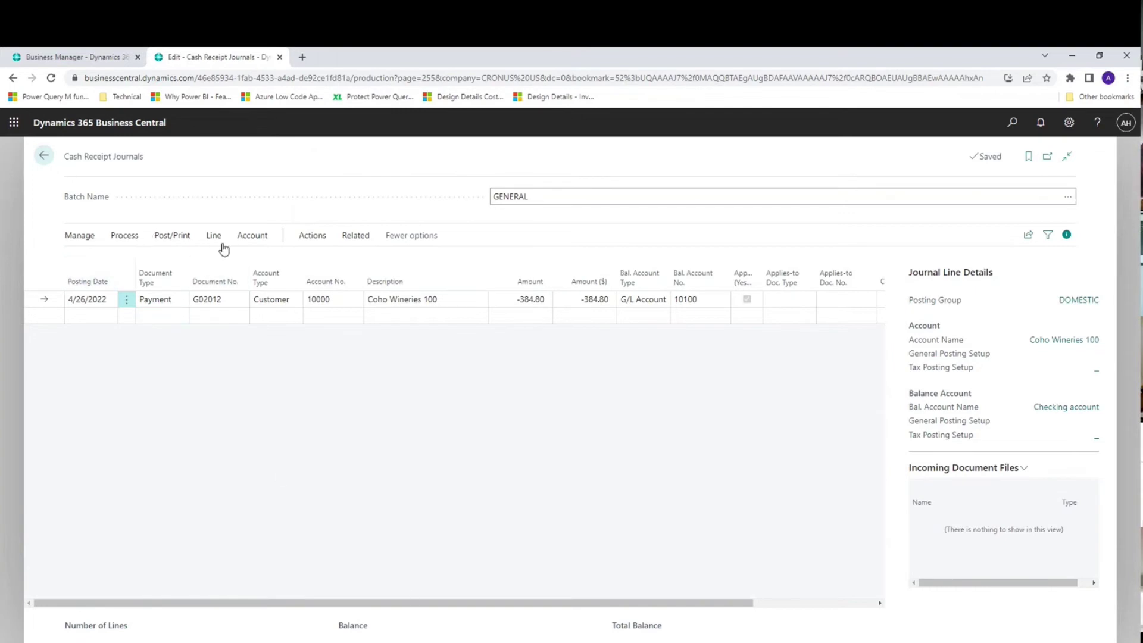
Step: Post the Coho Wineries 100 cash receipt journal line and return to the home page
{"action": "left_click", "coordinate": [172, 237]}
{"action": "left_click", "coordinate": [85, 261]}
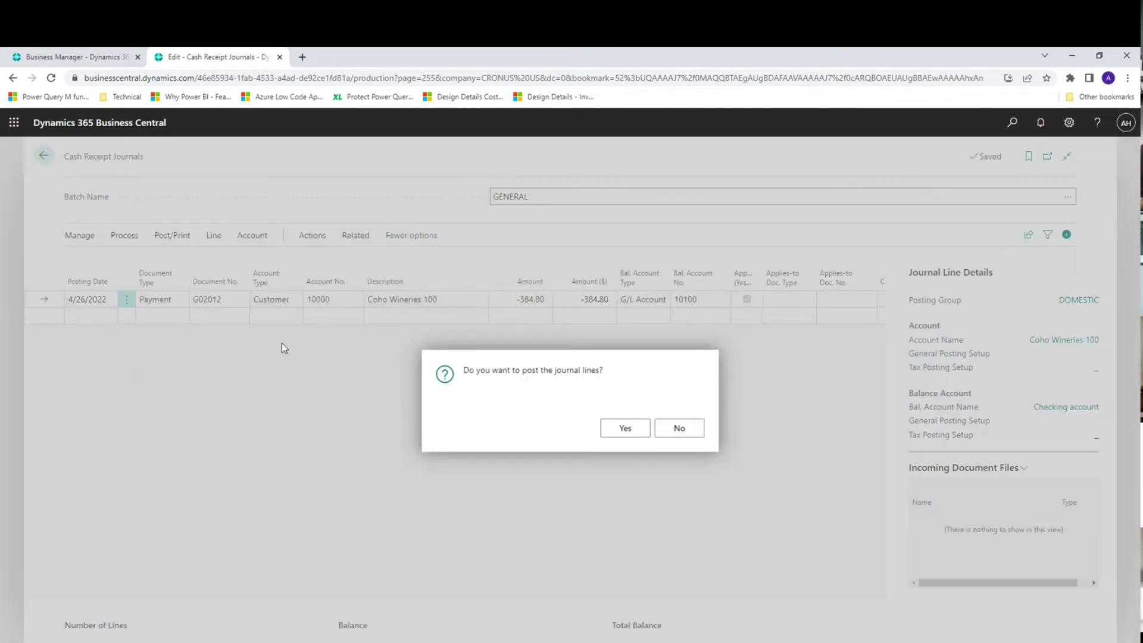
{"action": "left_click", "coordinate": [616, 438]}
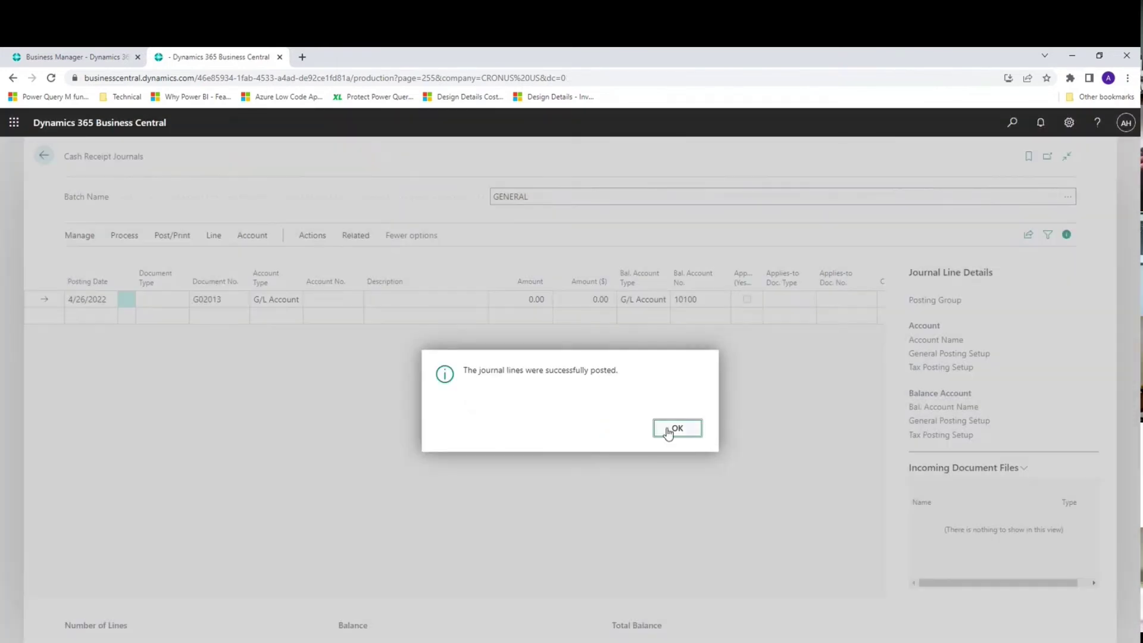
{"action": "left_click", "coordinate": [669, 430]}
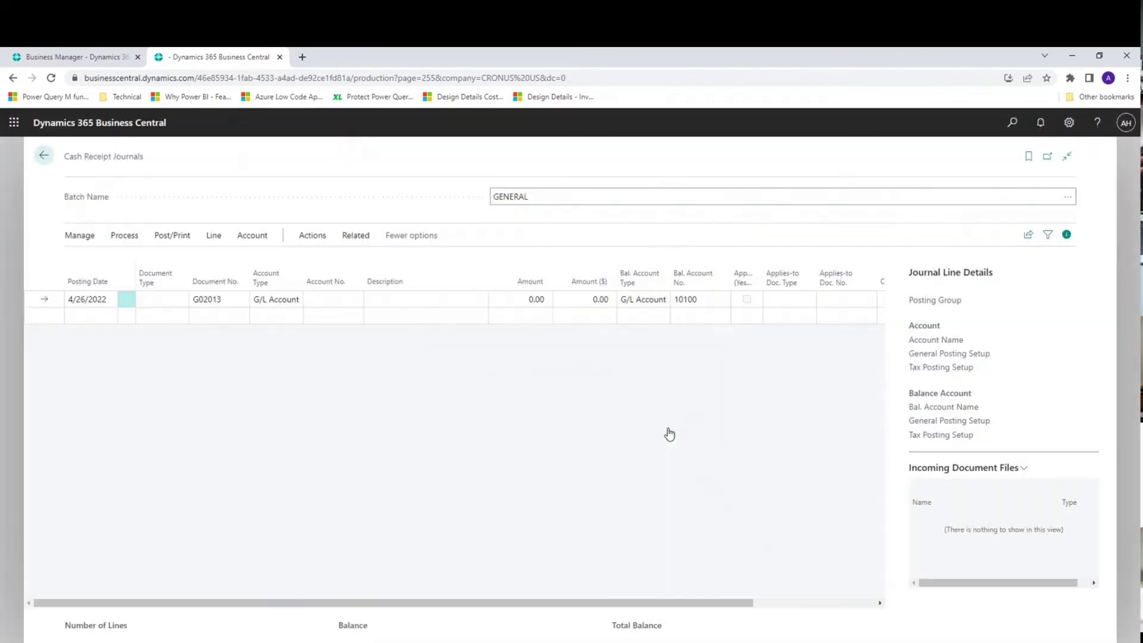
{"action": "key", "text": "Escape"}
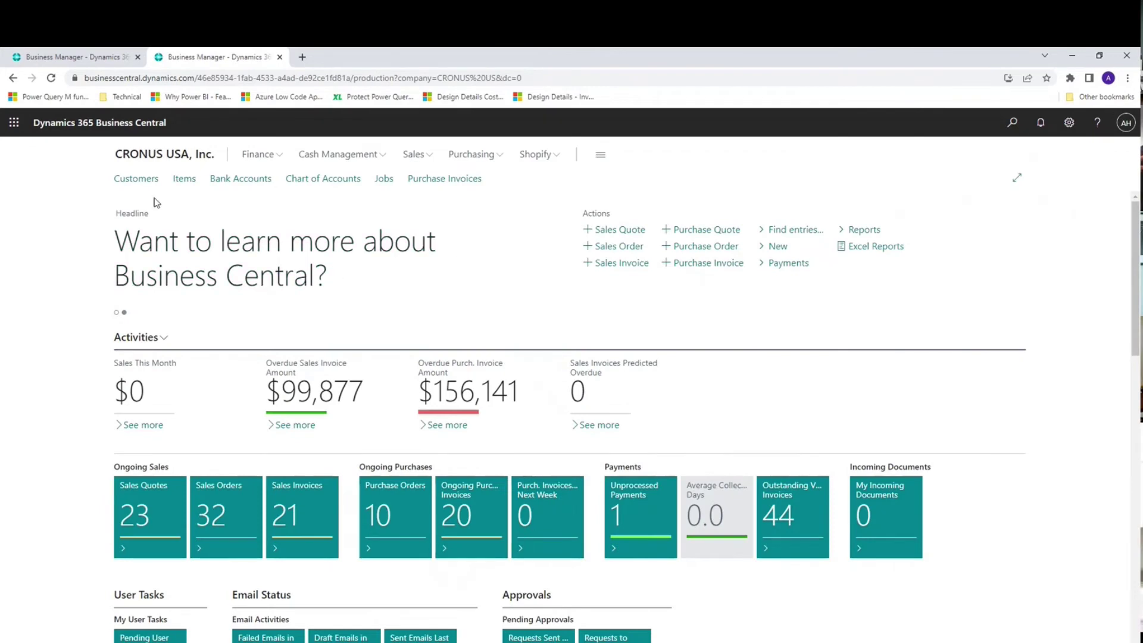
Step: Look over the customer list and the Post Batch option of the Sales Invoices list, returning to the home page
{"action": "left_click", "coordinate": [138, 180]}
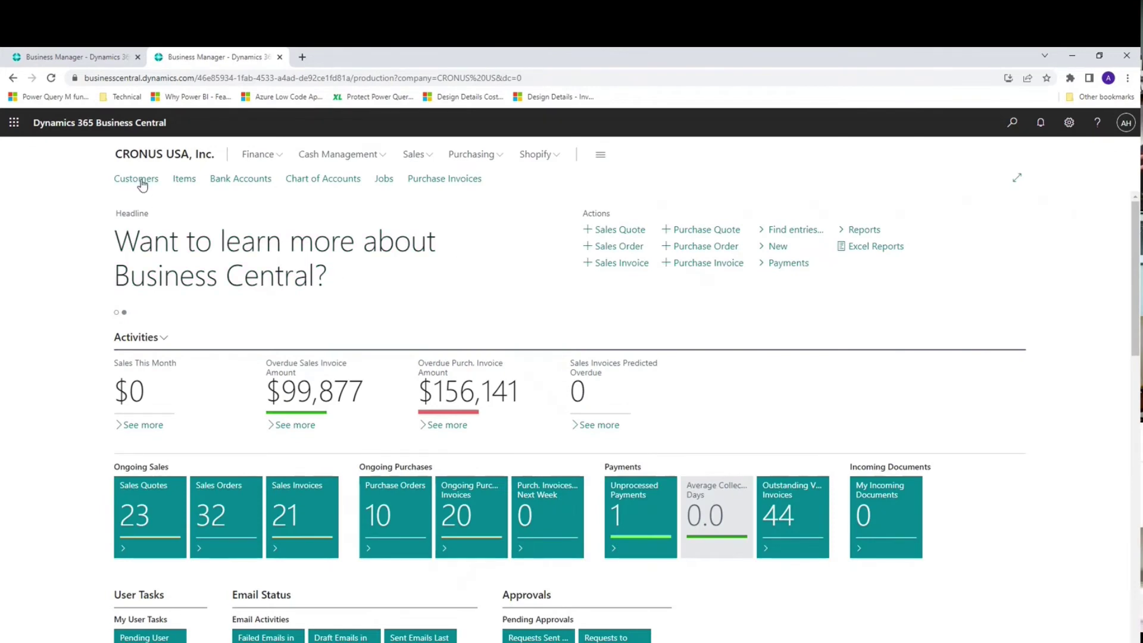
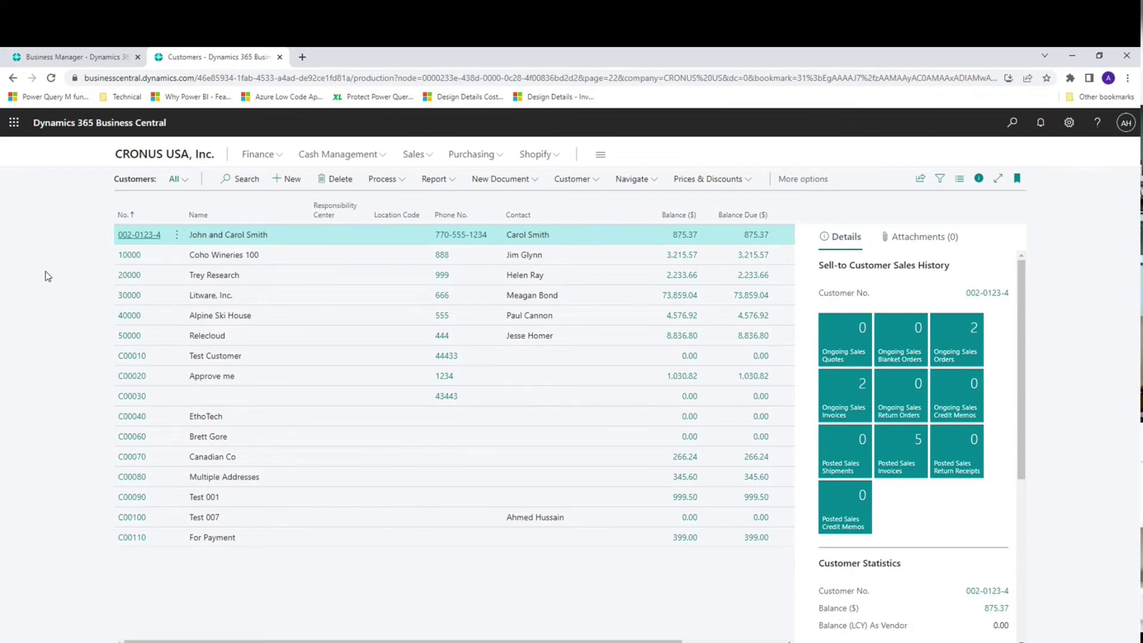
{"action": "key", "text": "Escape"}
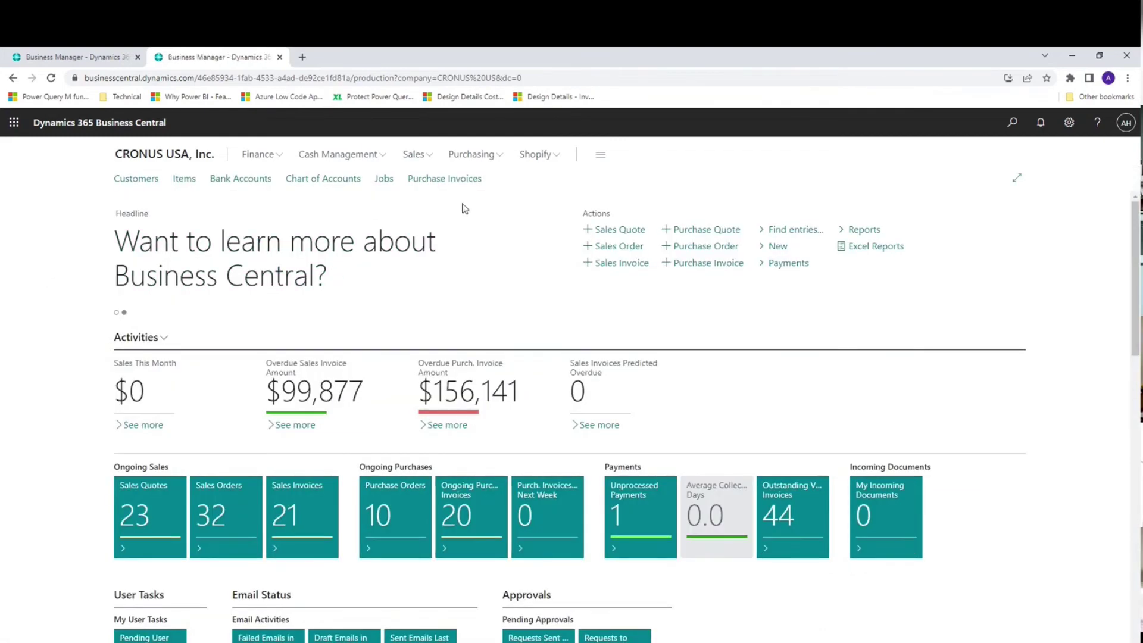
{"action": "left_click", "coordinate": [1012, 123]}
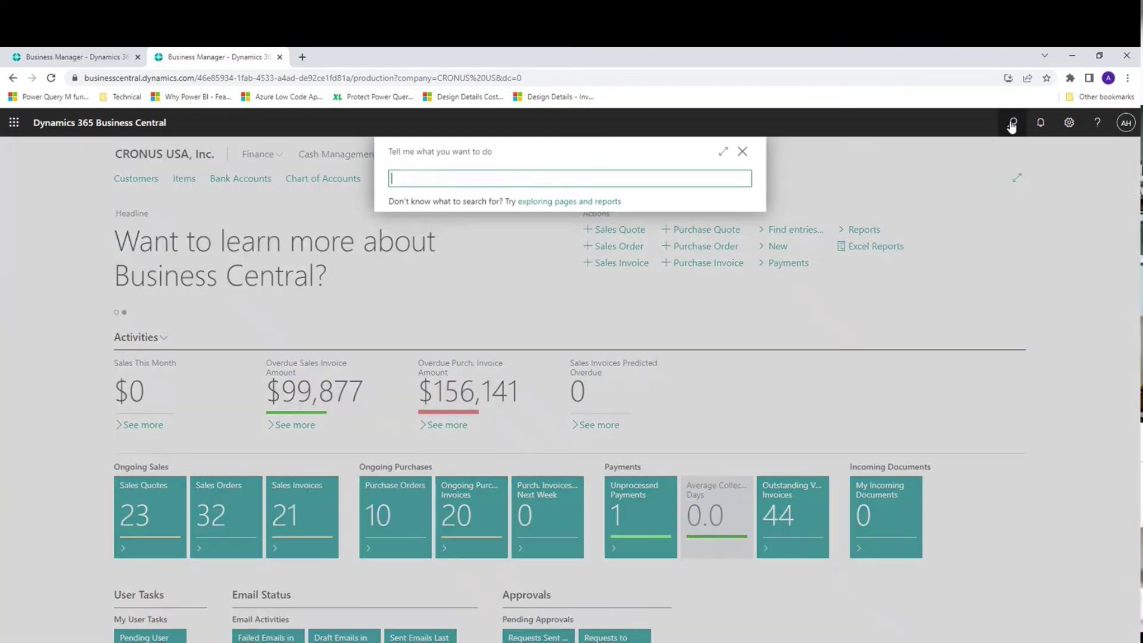
{"action": "type", "text": "sales invoi"}
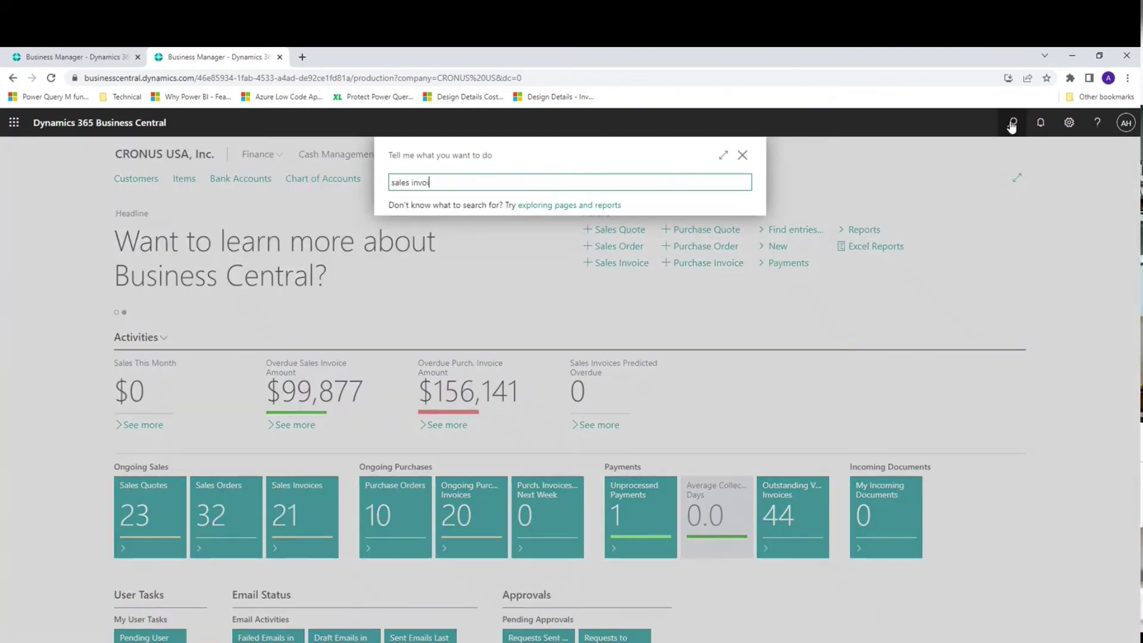
{"action": "left_click", "coordinate": [433, 359]}
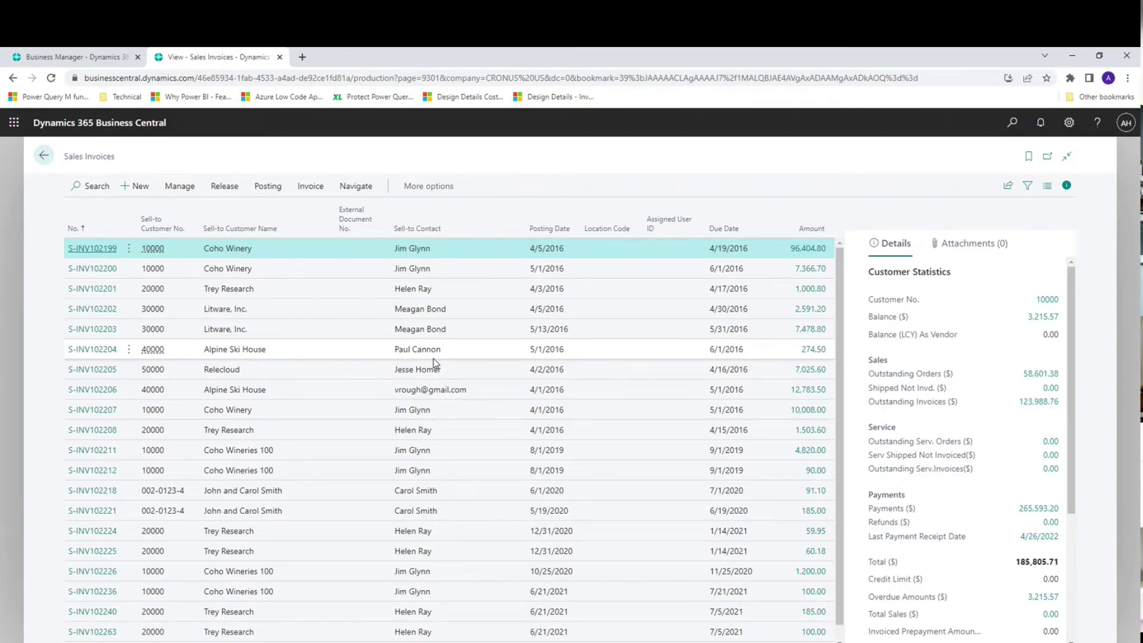
{"action": "left_click", "coordinate": [267, 187]}
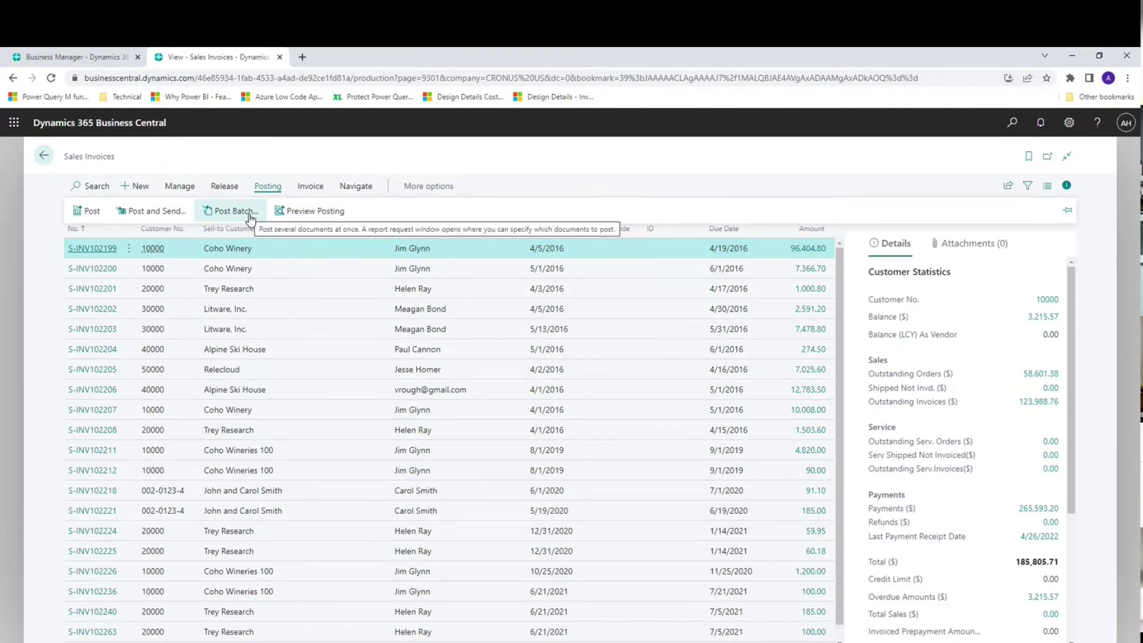
{"action": "key", "text": "Escape"}
{"action": "key", "text": "Escape"}
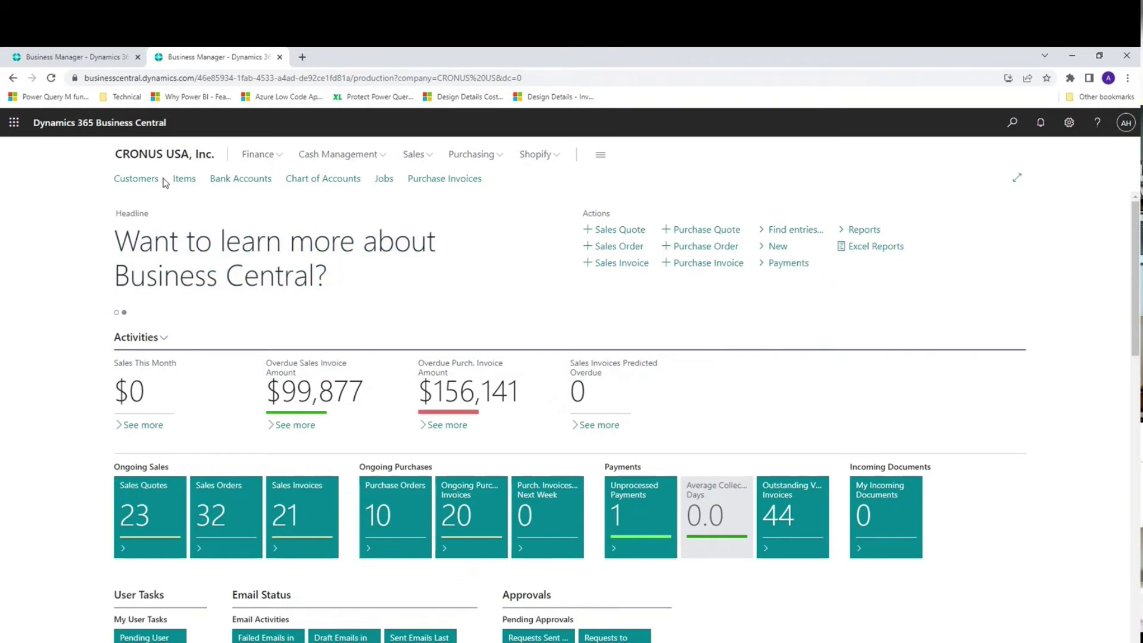
Step: Examine the customer ledger entries of Coho Wineries 100, including remaining amounts, due dates and related G/L entries, and return to the customer list
{"action": "left_click", "coordinate": [145, 180]}
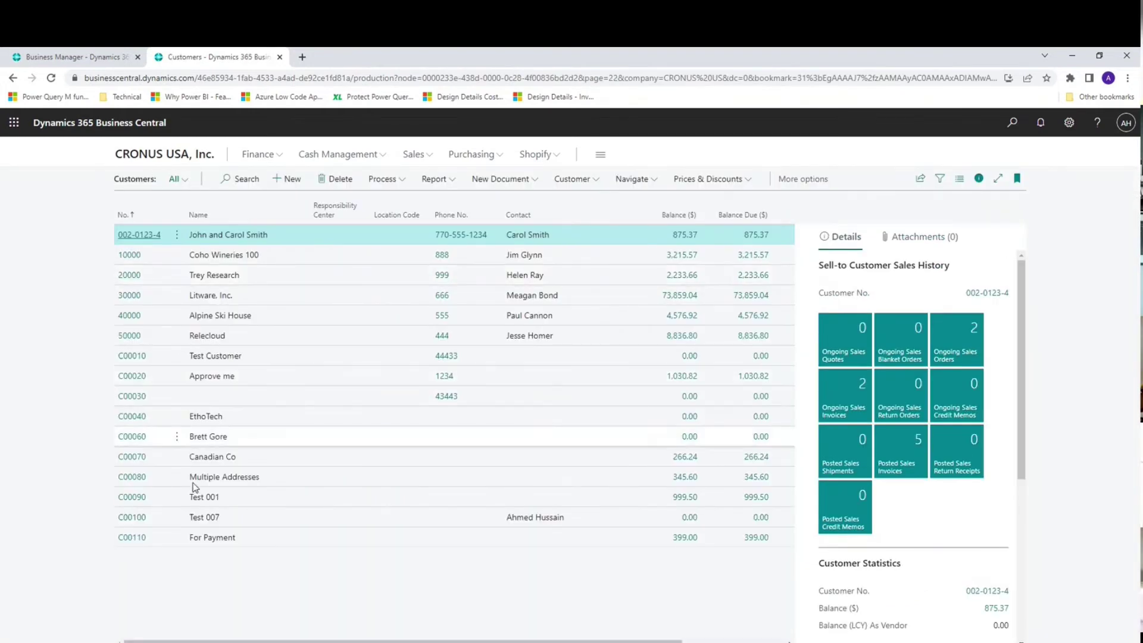
{"action": "left_click", "coordinate": [281, 261]}
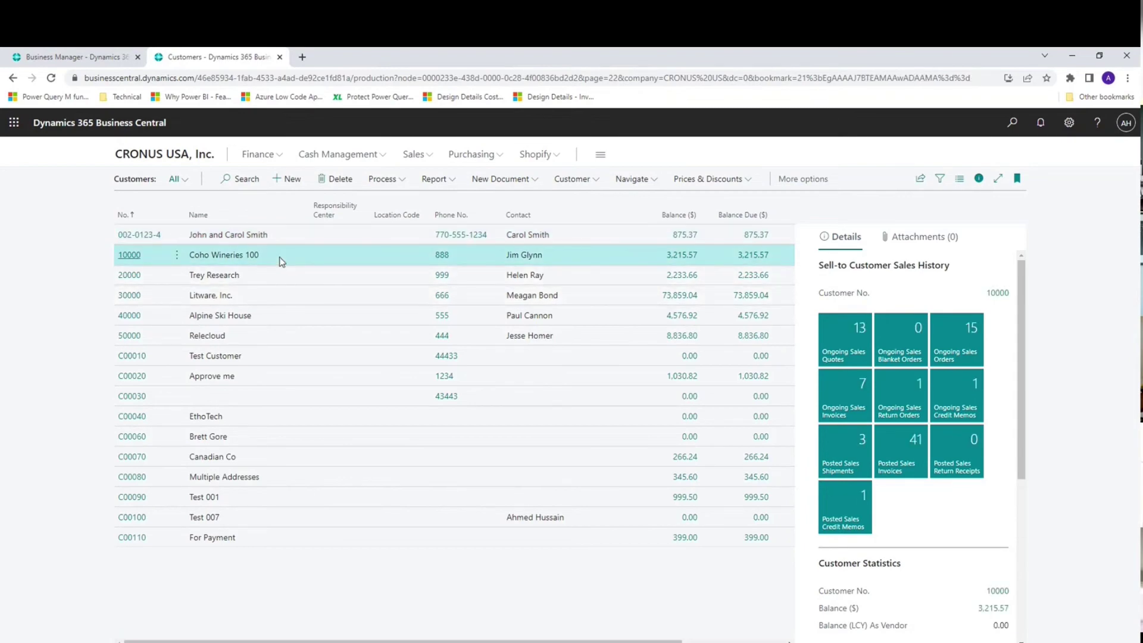
{"action": "key", "text": "ctrl+F7"}
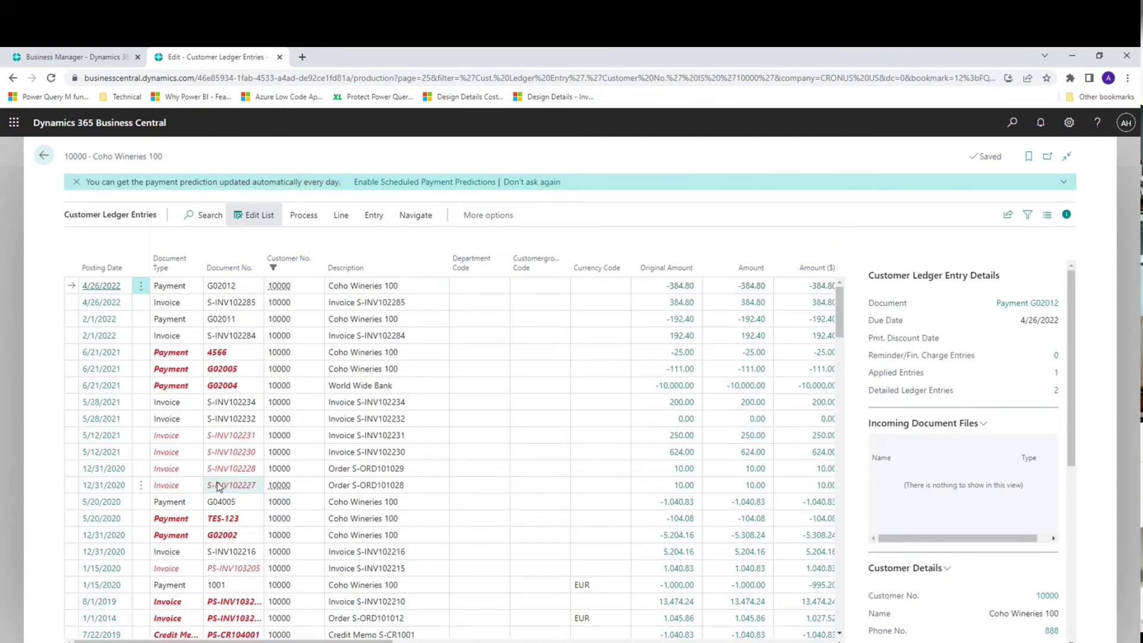
{"action": "scroll", "coordinate": [218, 486], "scroll_direction": "down", "scroll_amount": 2}
{"action": "left_click_drag", "start_coordinate": [232, 641], "coordinate": [397, 641]}
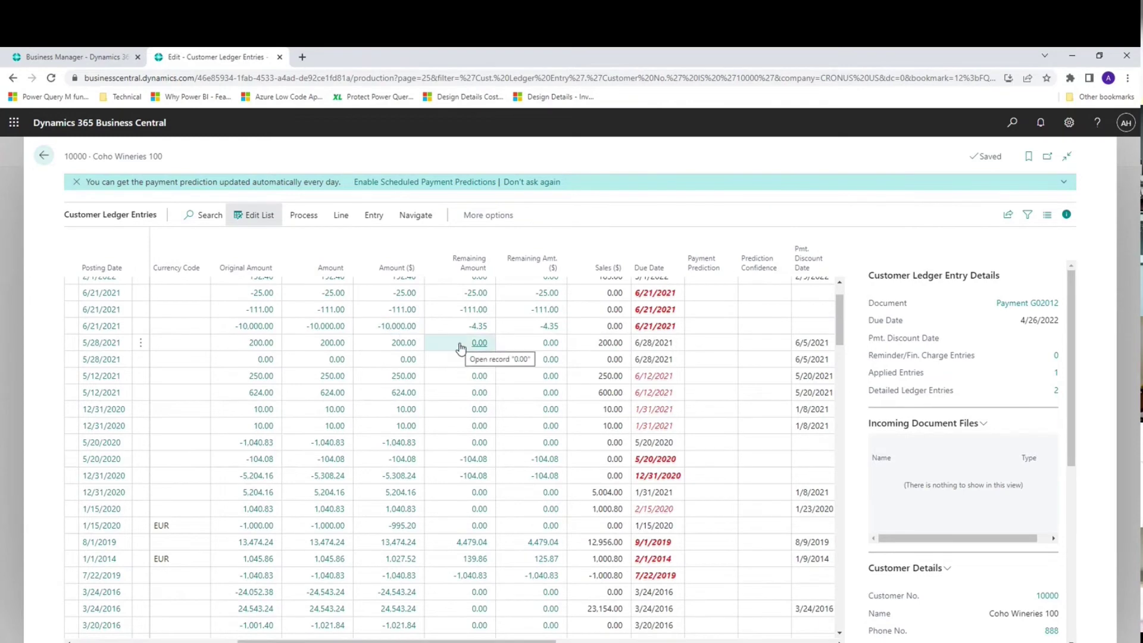
{"action": "scroll", "coordinate": [460, 347], "scroll_direction": "up", "scroll_amount": 2}
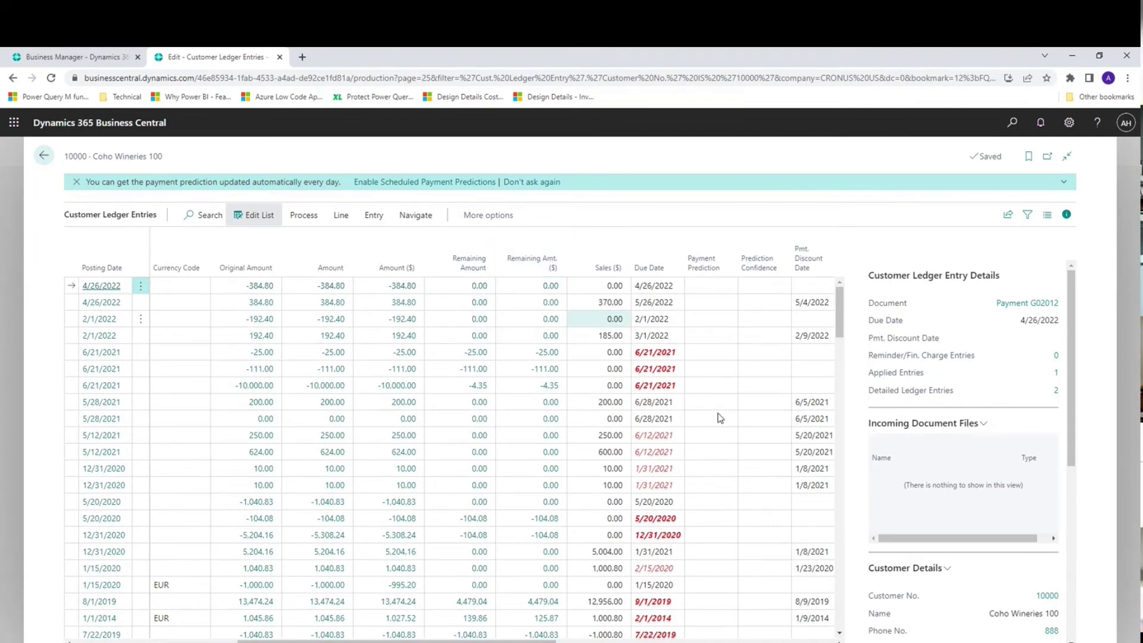
{"action": "scroll", "coordinate": [999, 421], "scroll_direction": "down", "scroll_amount": 5}
{"action": "scroll", "coordinate": [998, 421], "scroll_direction": "down", "scroll_amount": 1}
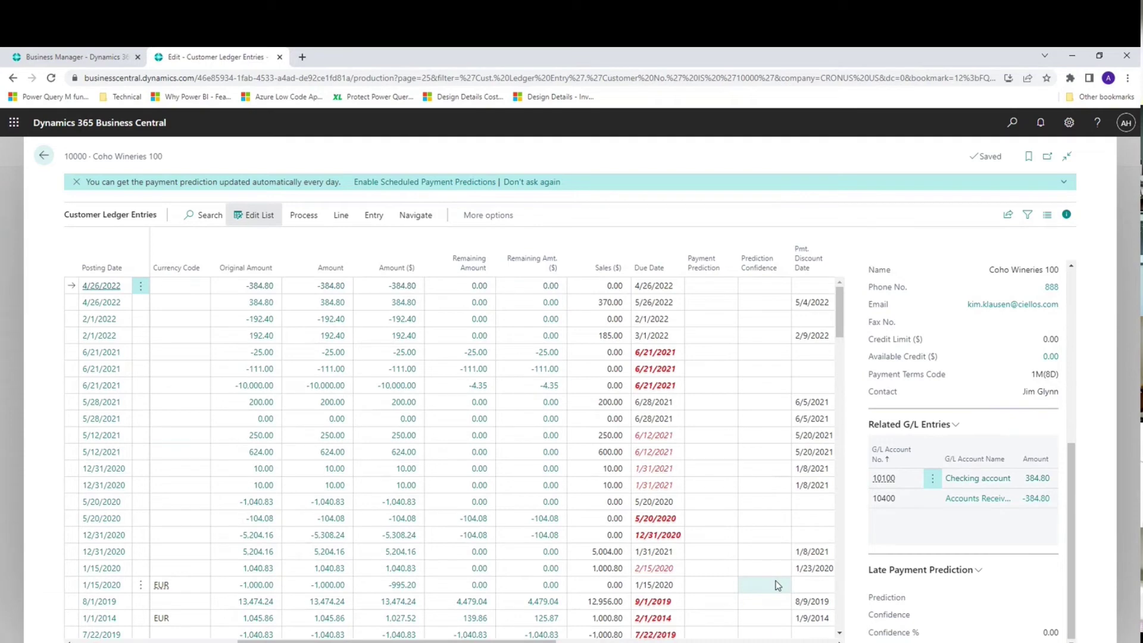
{"action": "key", "text": "Escape"}
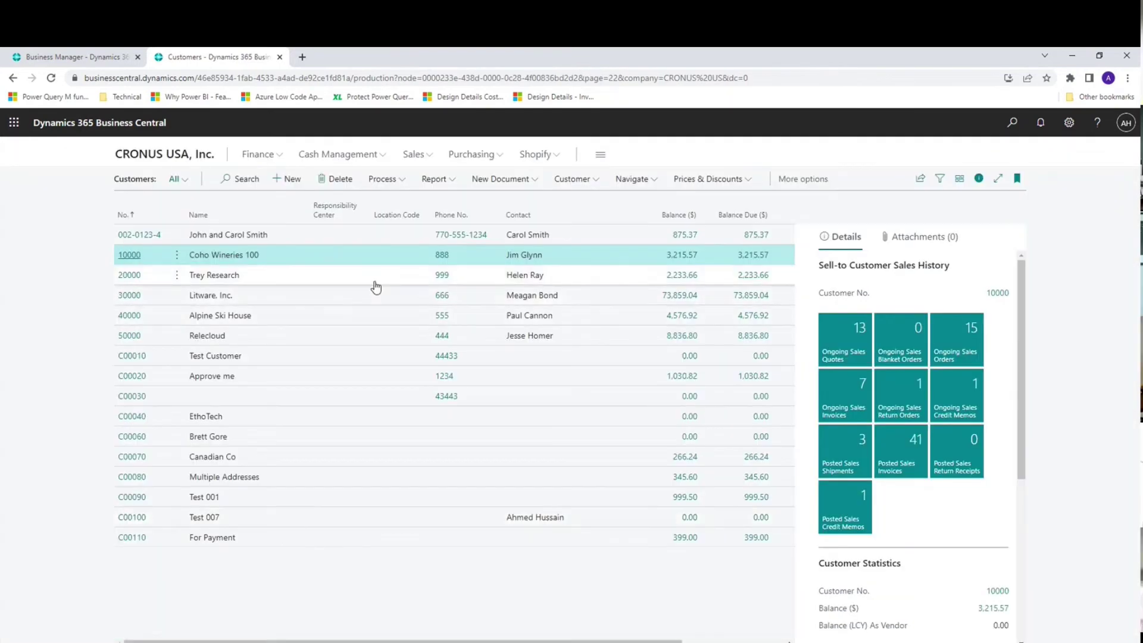
Step: Check the sales history details for Trey Research and Coho Wineries 100 in the customer list and return to the home page
{"action": "left_click", "coordinate": [375, 283]}
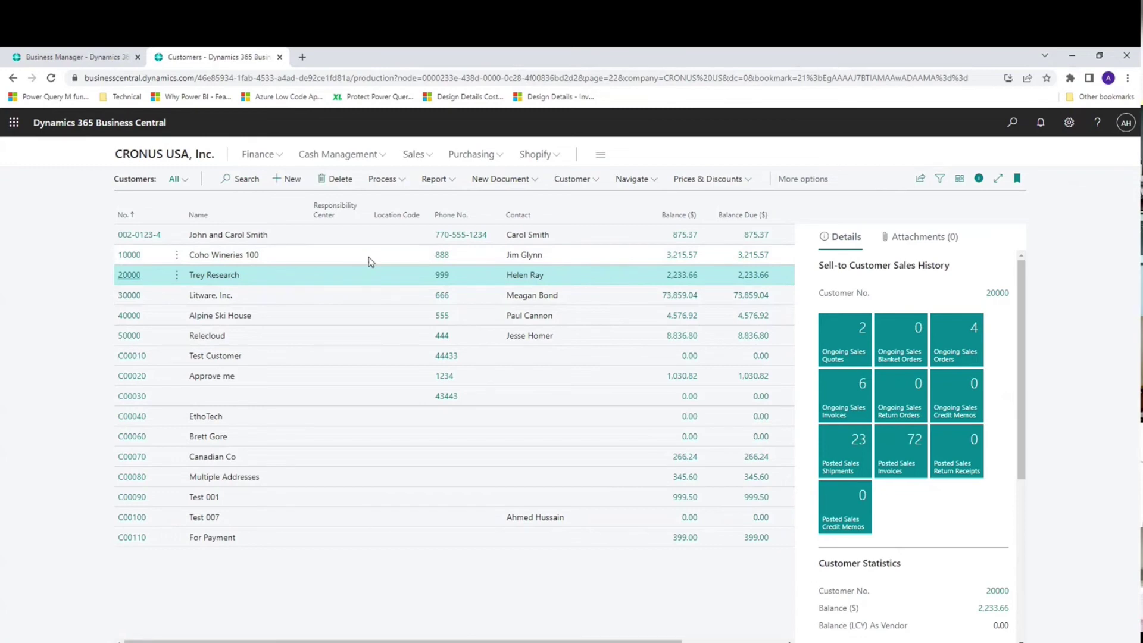
{"action": "left_click", "coordinate": [370, 261]}
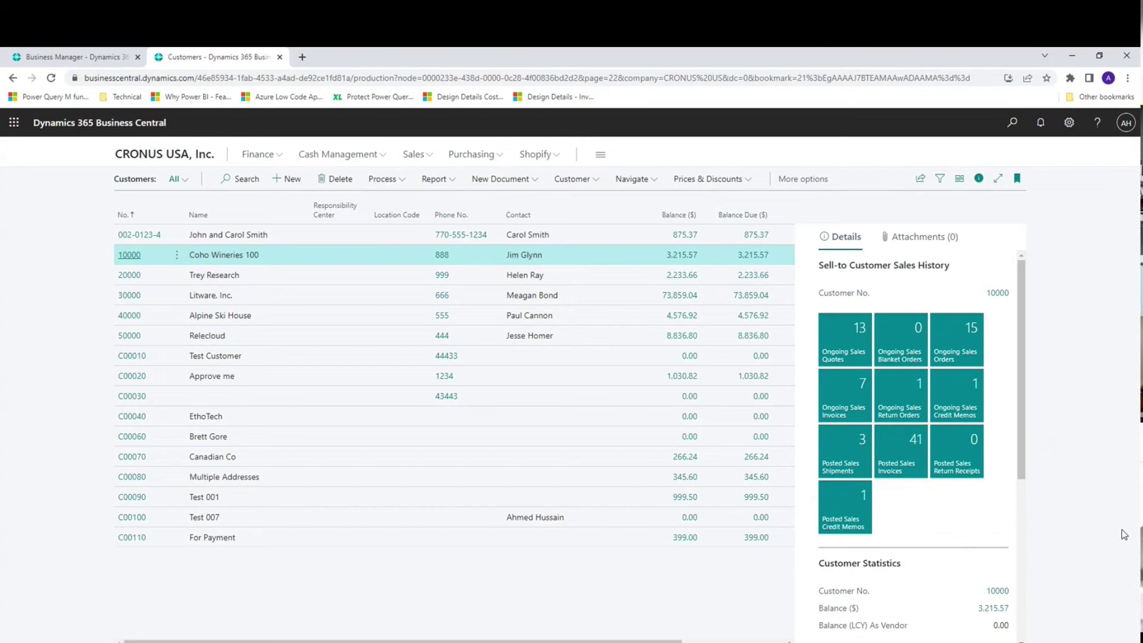
{"action": "key", "text": "alt+Left"}
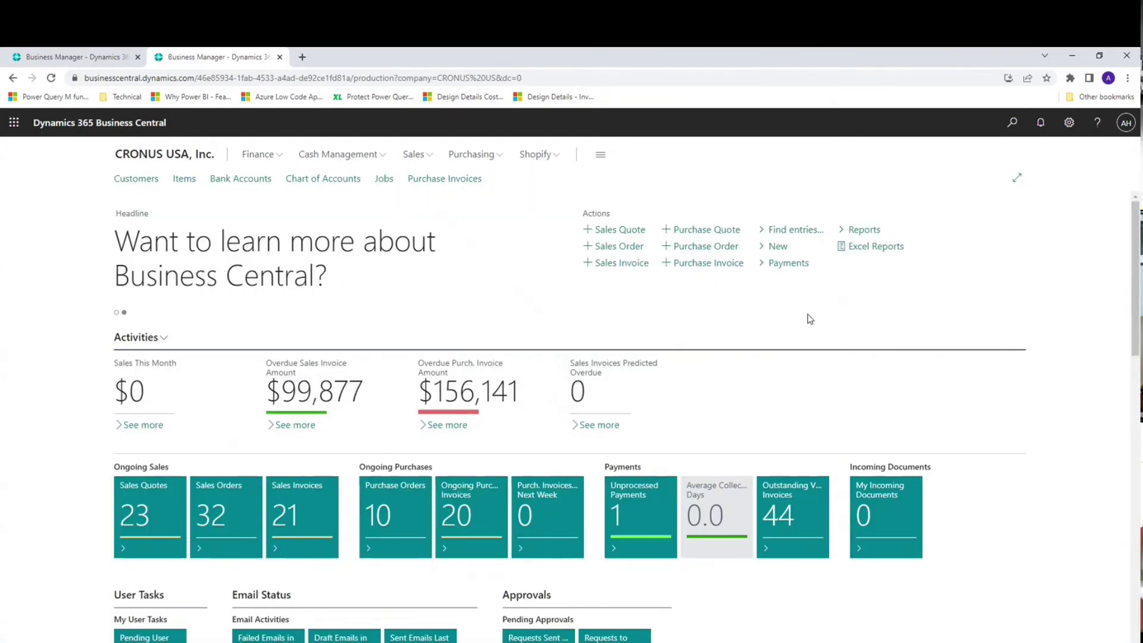
Step: Review the bank account ledger entries of the Test Bank Account and go back out of them
{"action": "left_click", "coordinate": [250, 187]}
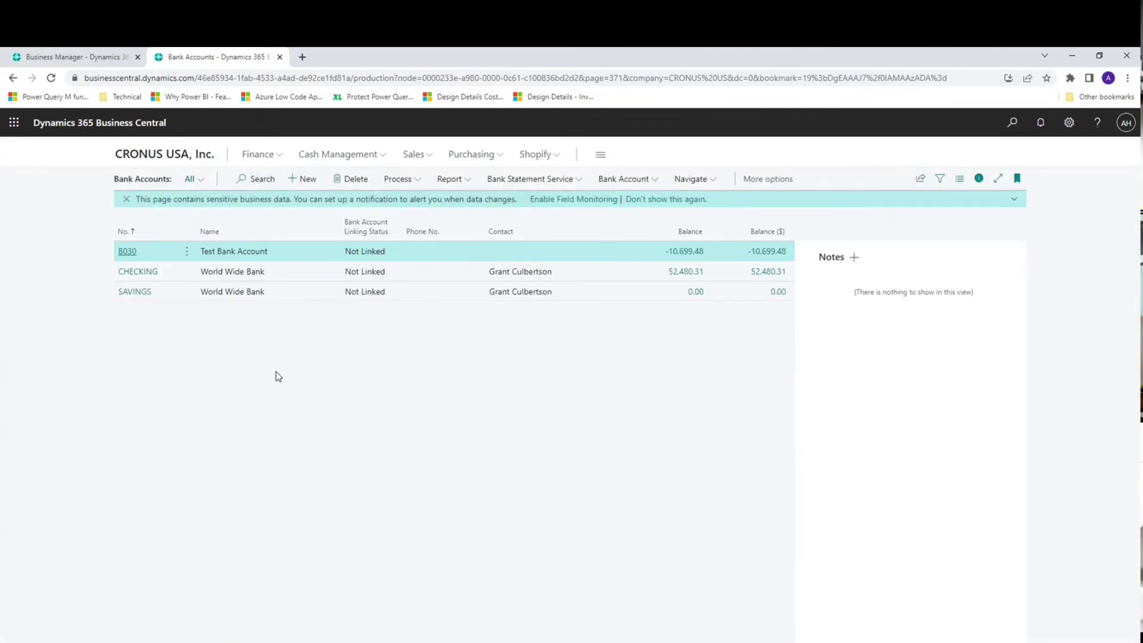
{"action": "key", "text": "ctrl+F7"}
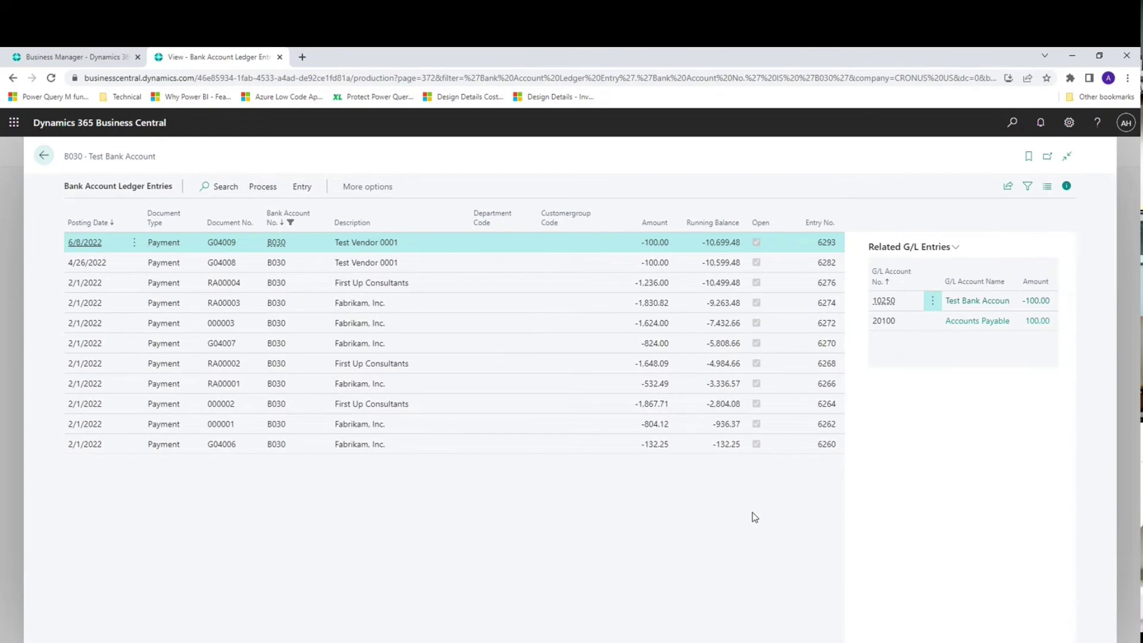
{"action": "key", "text": "Escape"}
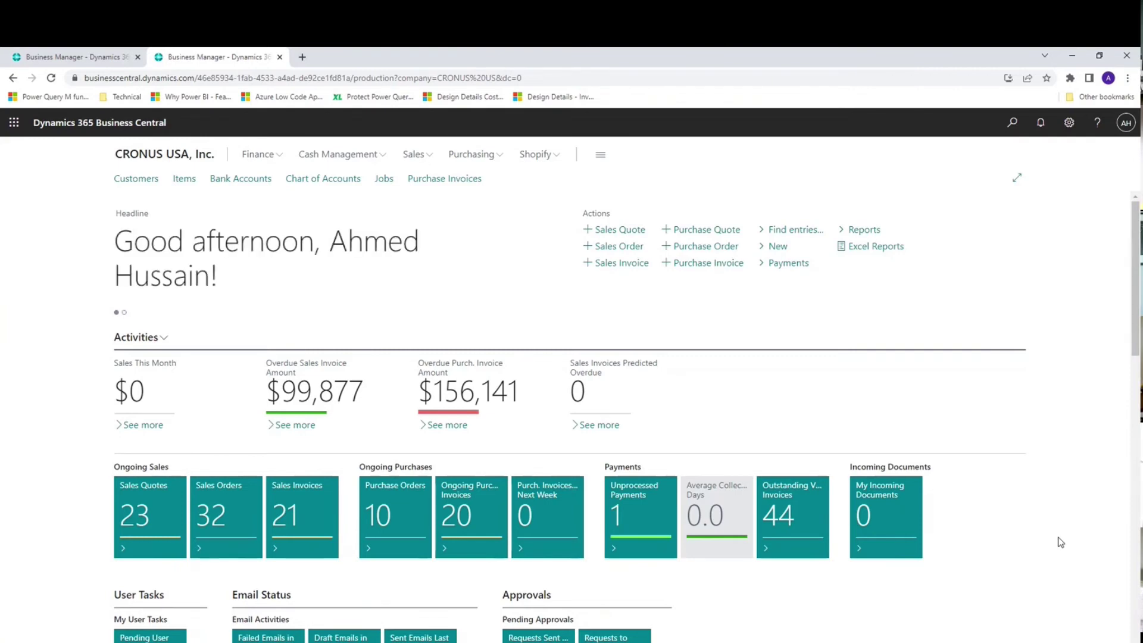
Step: View the PBI Gas Station report in Power BI Desktop, and find the Power BI Reports section on the Business Central home page
{"action": "scroll", "coordinate": [834, 444], "scroll_direction": "down", "scroll_amount": 5}
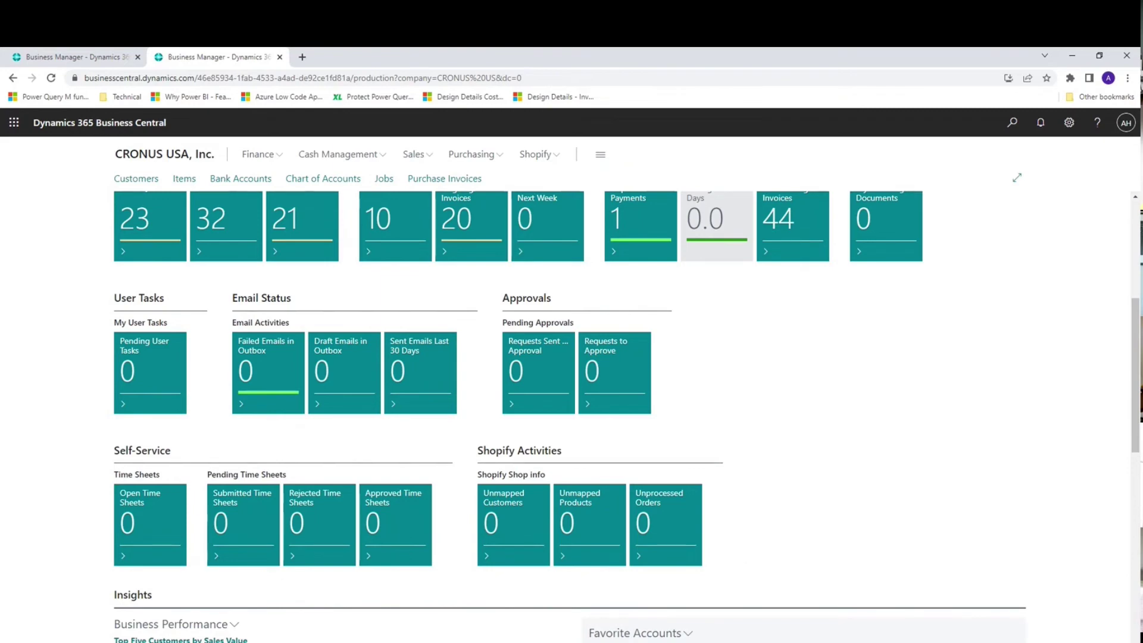
{"action": "mouse_move", "coordinate": [480, 641]}
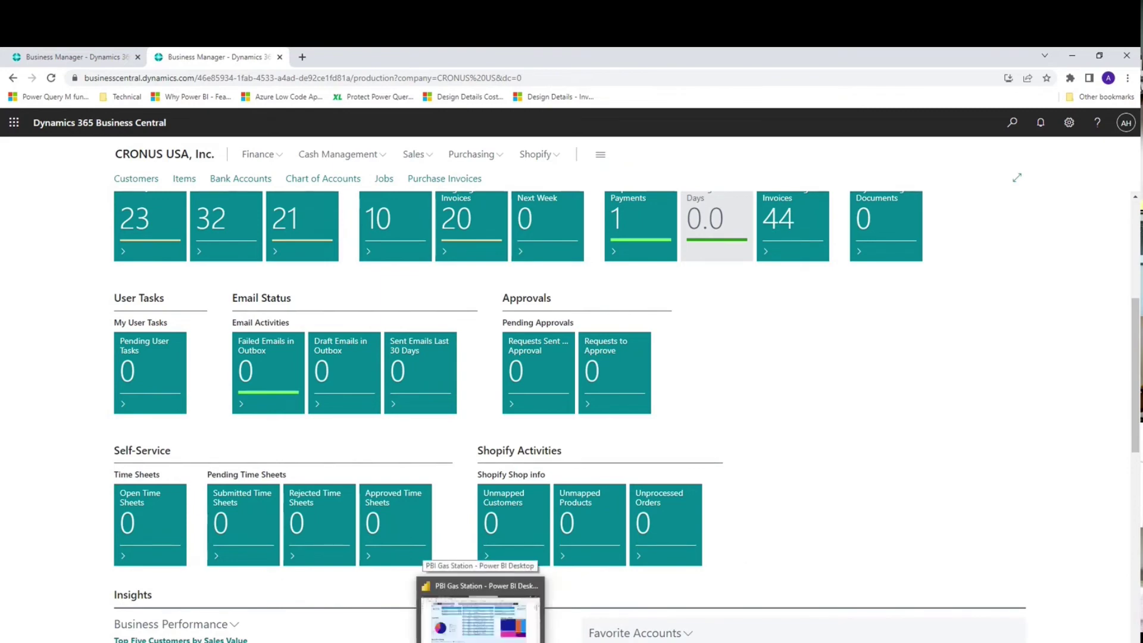
{"action": "left_click", "coordinate": [479, 619]}
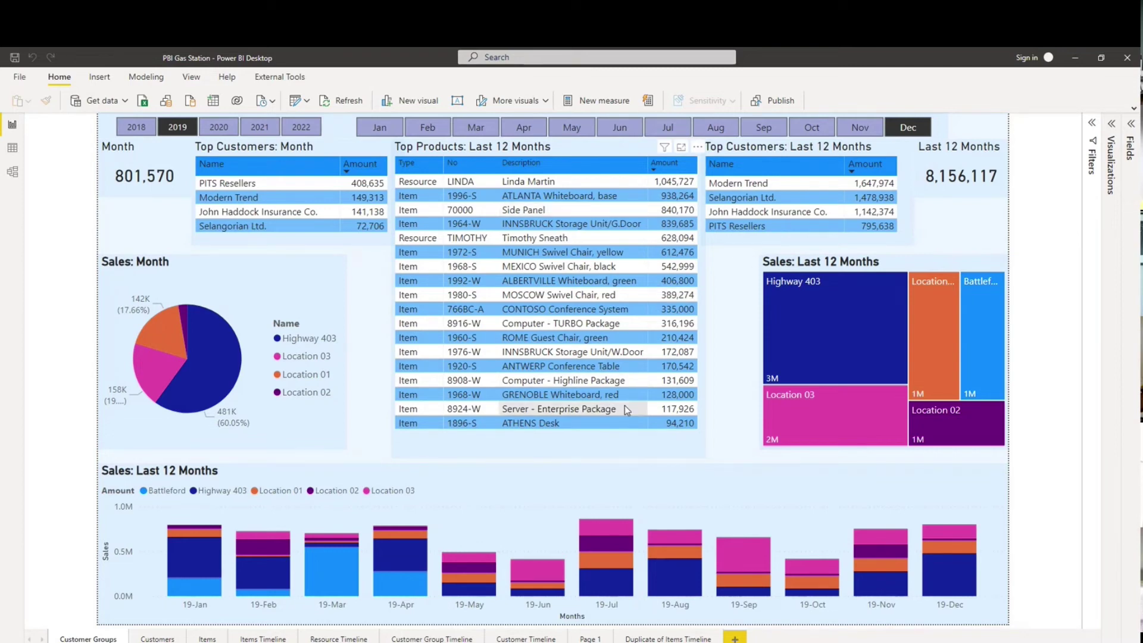
{"action": "key", "text": "alt+Tab"}
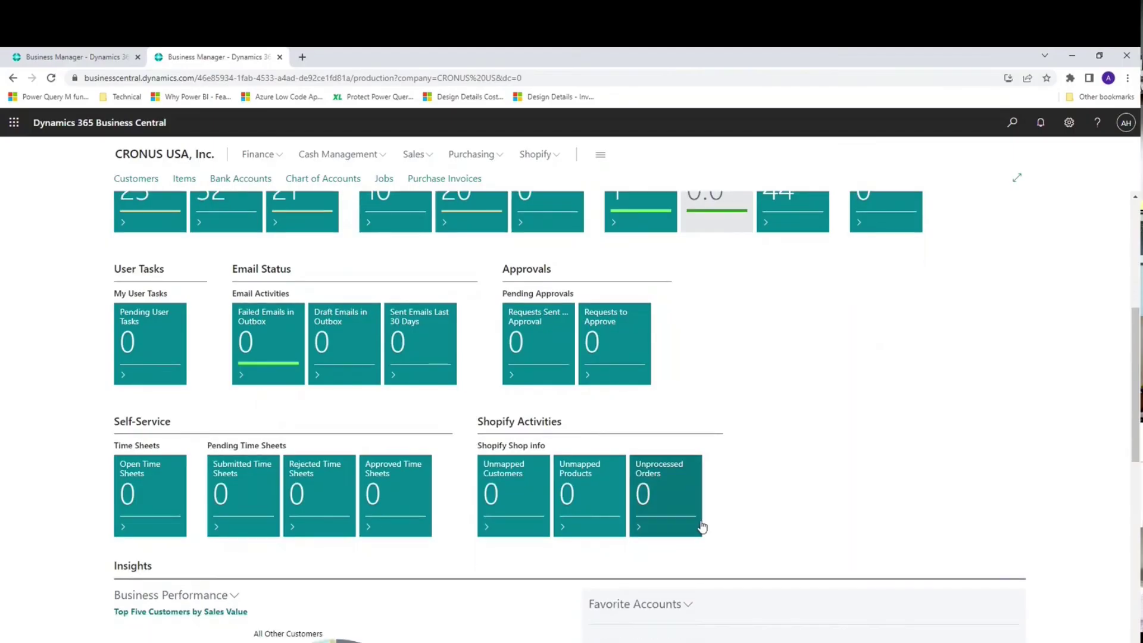
{"action": "scroll", "coordinate": [702, 528], "scroll_direction": "down", "scroll_amount": 8}
{"action": "scroll", "coordinate": [701, 523], "scroll_direction": "up", "scroll_amount": 3}
{"action": "scroll", "coordinate": [703, 525], "scroll_direction": "down", "scroll_amount": 2}
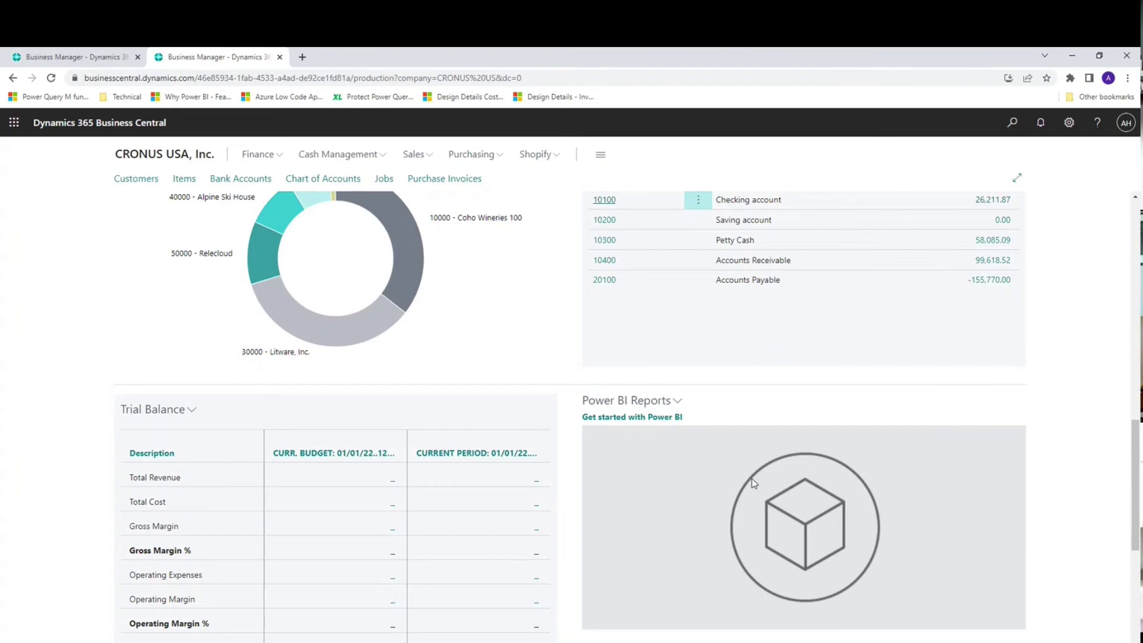
Step: Switch to the Power BI Desktop report, filter it to July, and examine the sales of the ALBERTVILLE Whiteboard, green
{"action": "key", "text": "alt+Tab"}
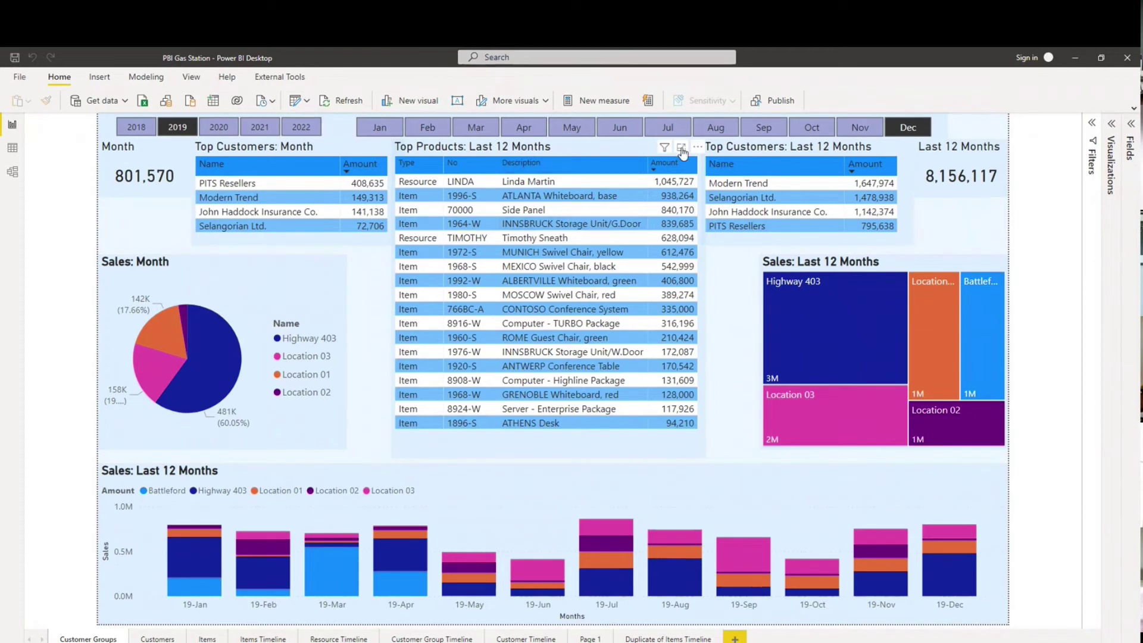
{"action": "left_click", "coordinate": [812, 128]}
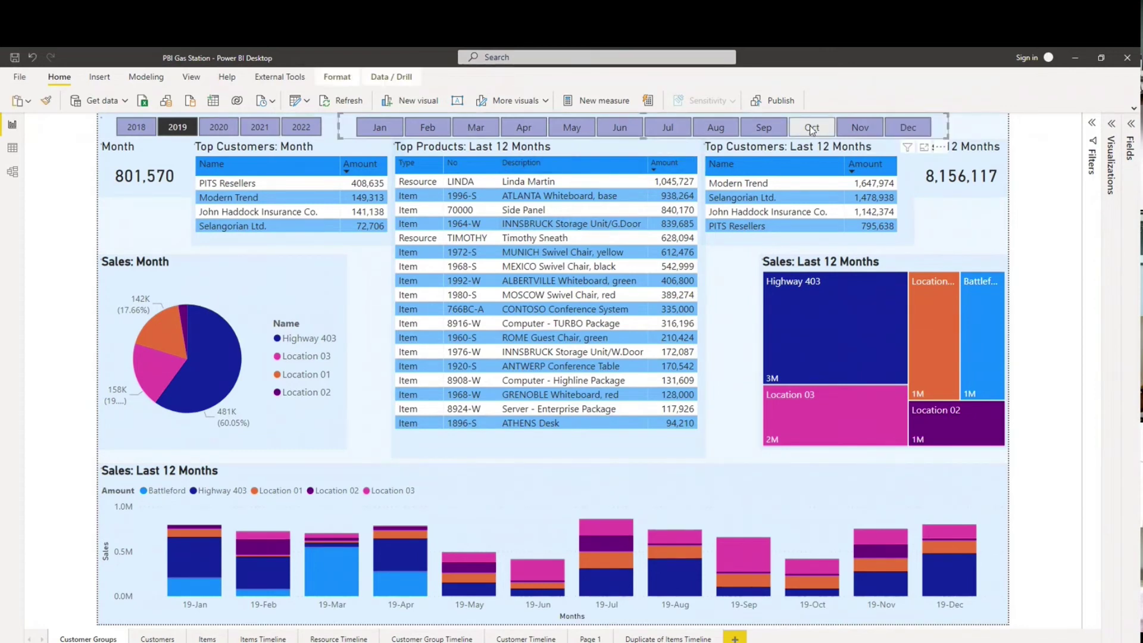
{"action": "left_click", "coordinate": [688, 134]}
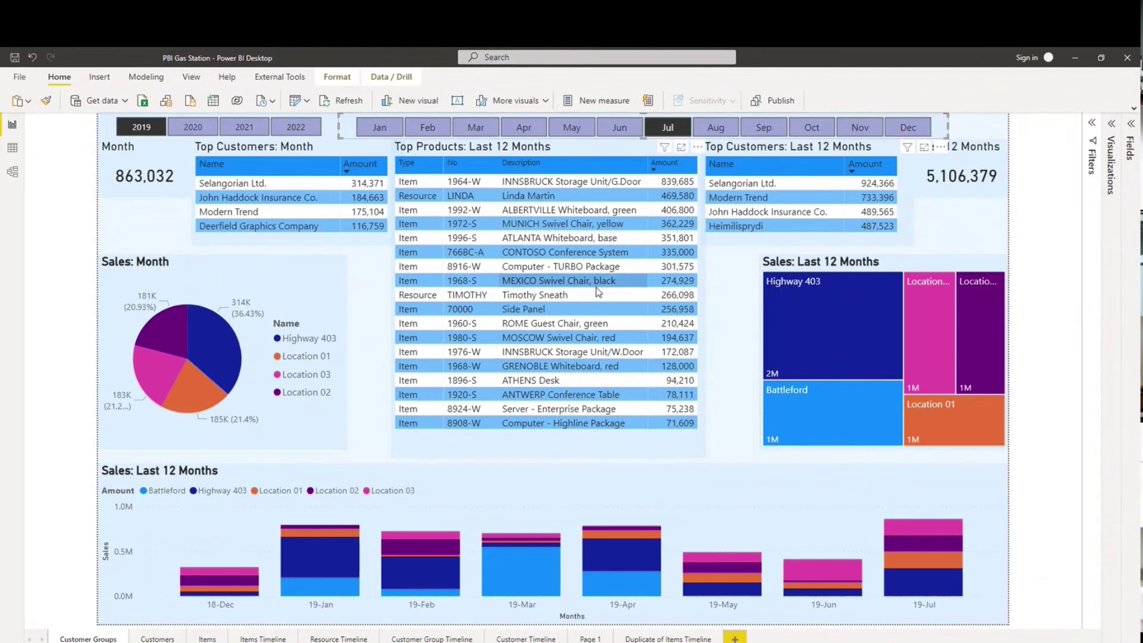
{"action": "left_click", "coordinate": [463, 211]}
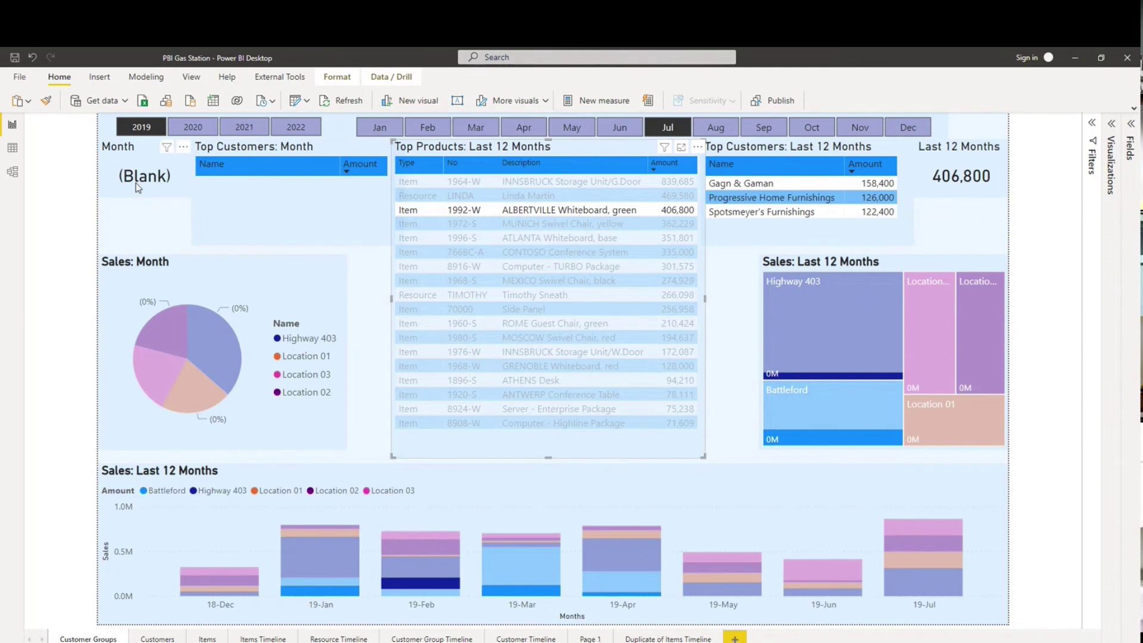
{"action": "left_click", "coordinate": [484, 216]}
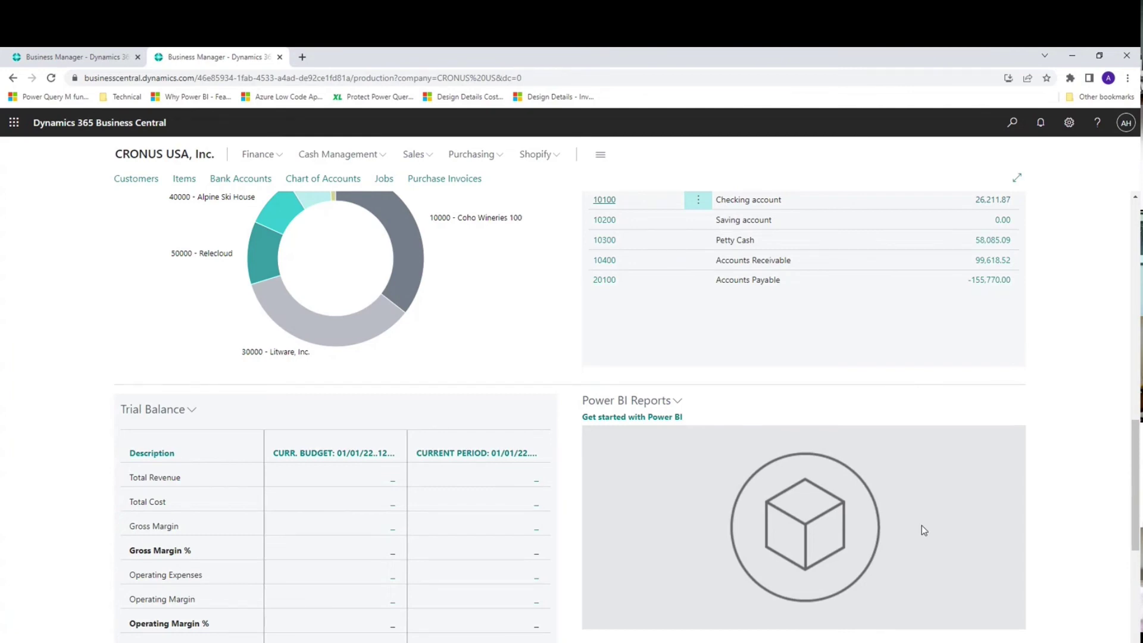
Step: Search for "chart of accounts", open the Chart of Accounts list, and examine its ASSETS, Totalling Test and TOTAL ASSETS rows
{"action": "scroll", "coordinate": [922, 525], "scroll_direction": "up", "scroll_amount": 10}
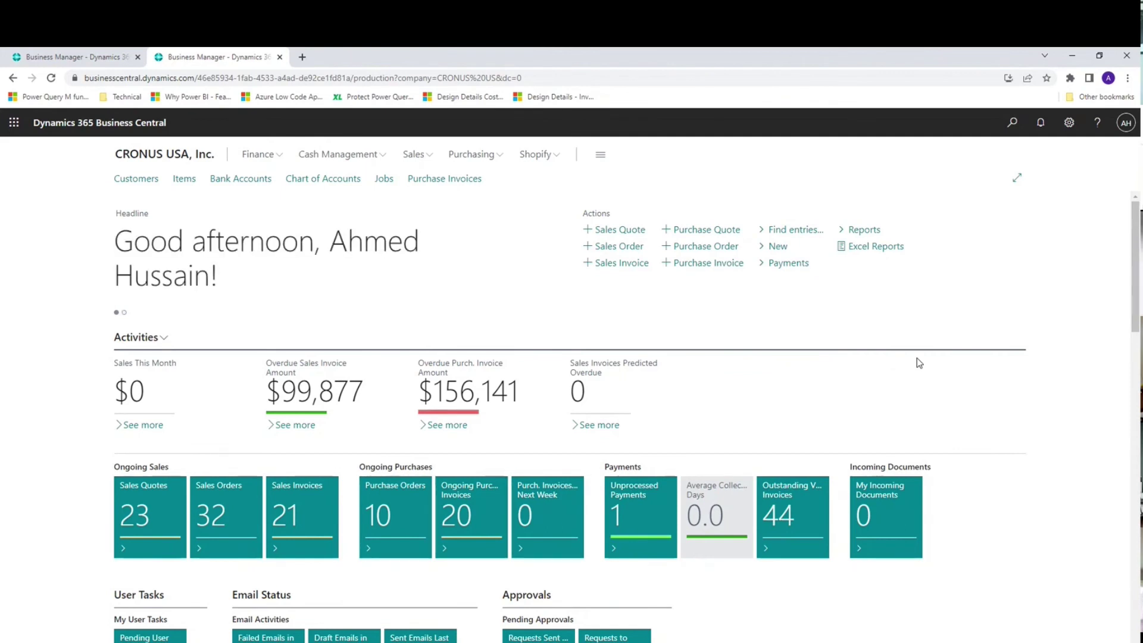
{"action": "left_click", "coordinate": [1012, 126]}
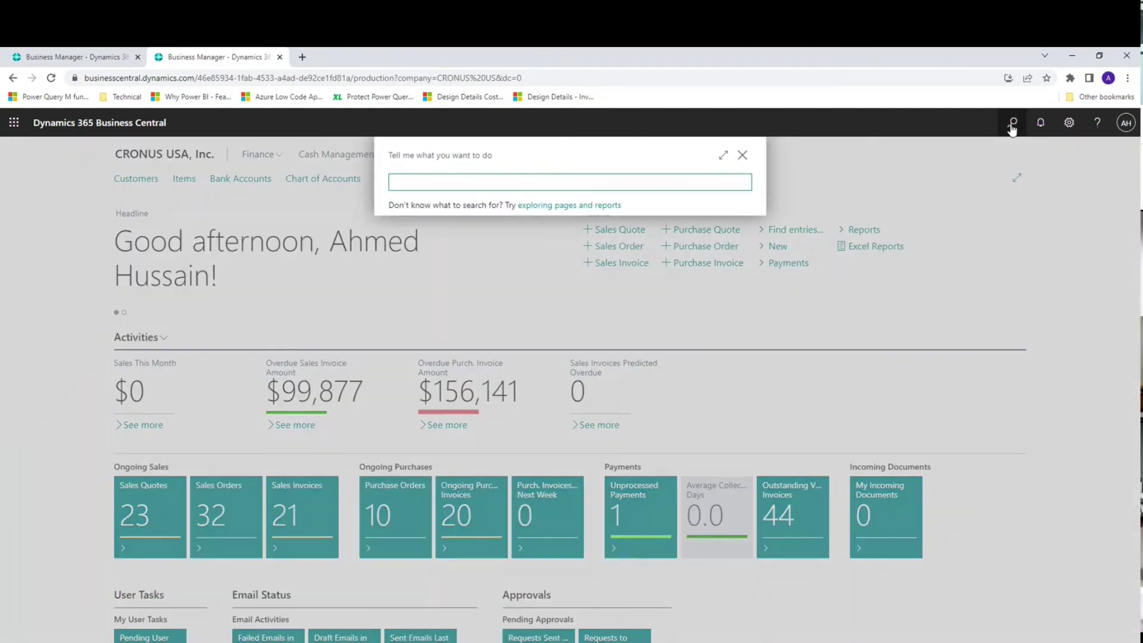
{"action": "type", "text": "chart of accounts"}
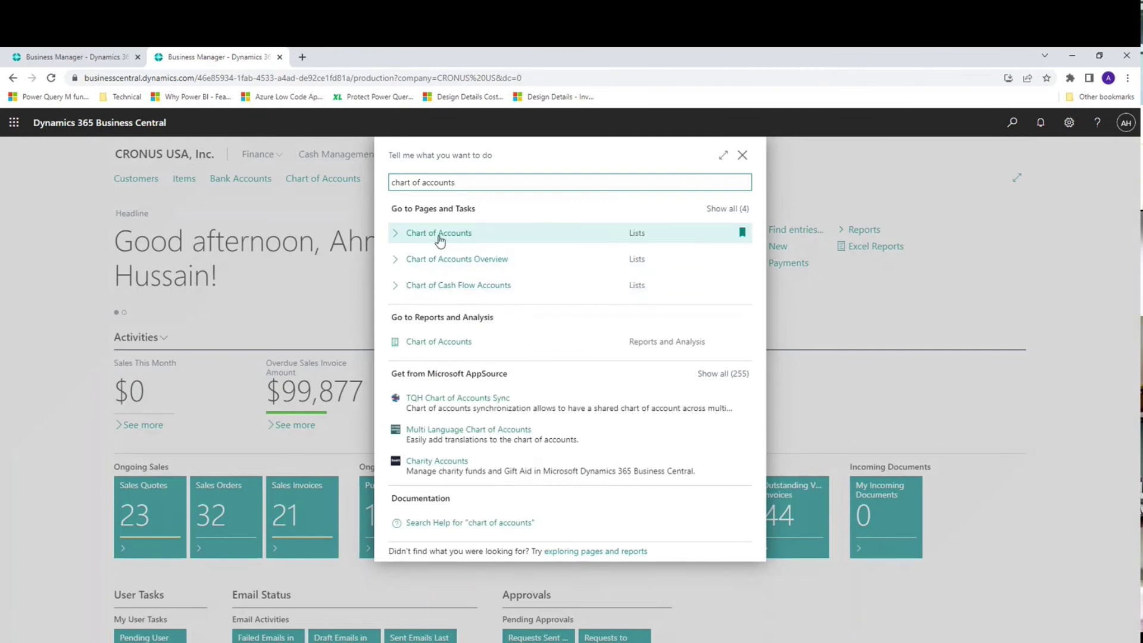
{"action": "left_click", "coordinate": [440, 238]}
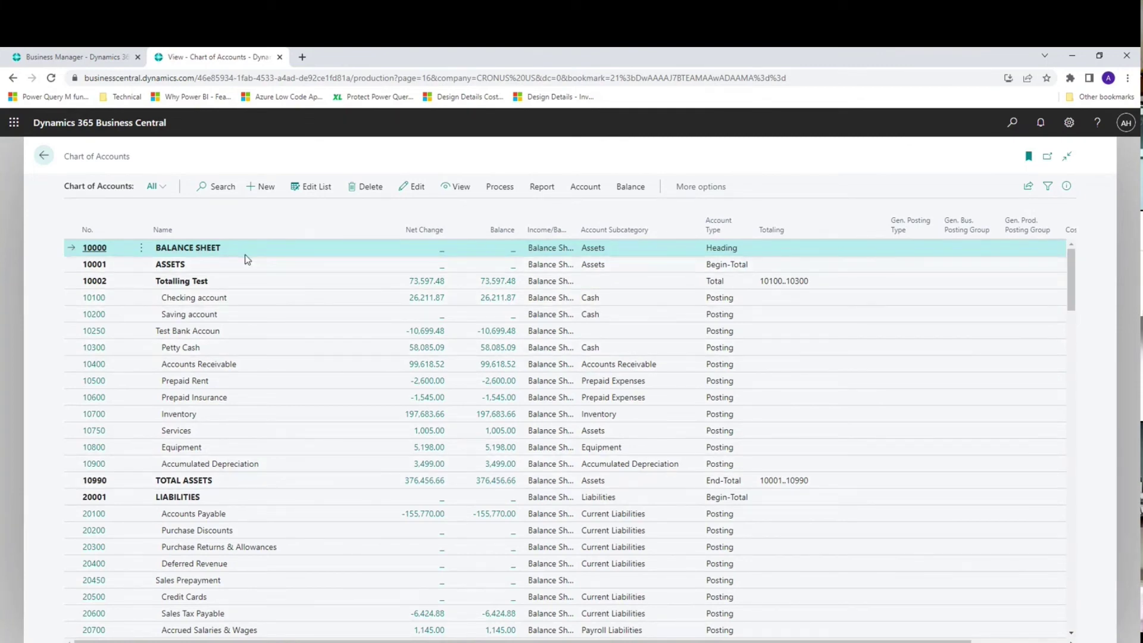
{"action": "left_click", "coordinate": [263, 266]}
{"action": "left_click", "coordinate": [269, 278]}
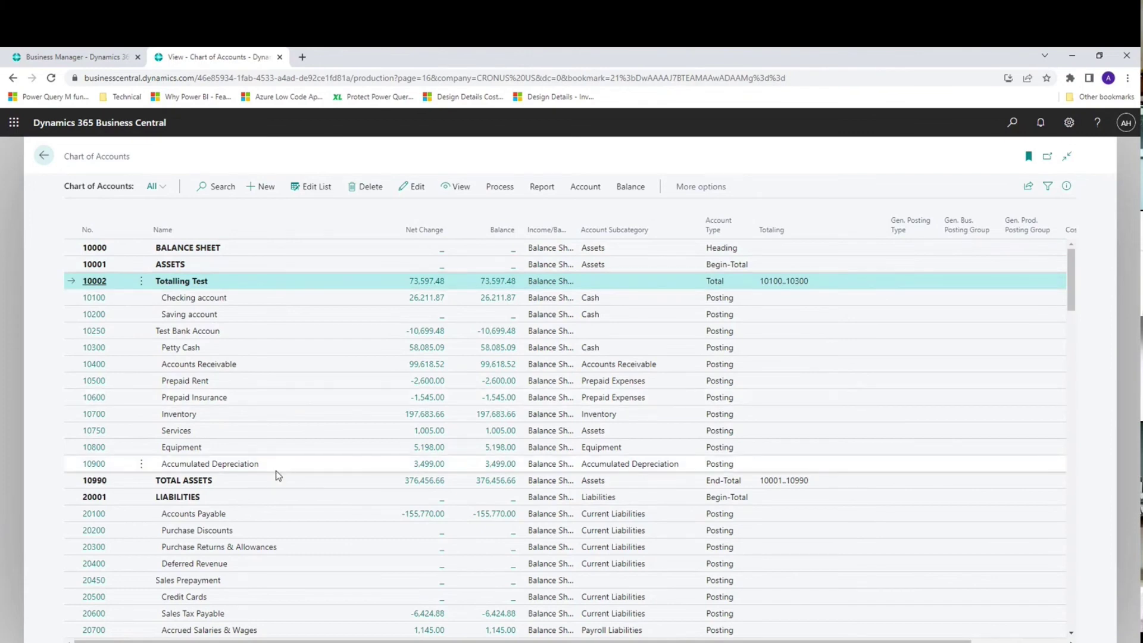
{"action": "left_click", "coordinate": [330, 488]}
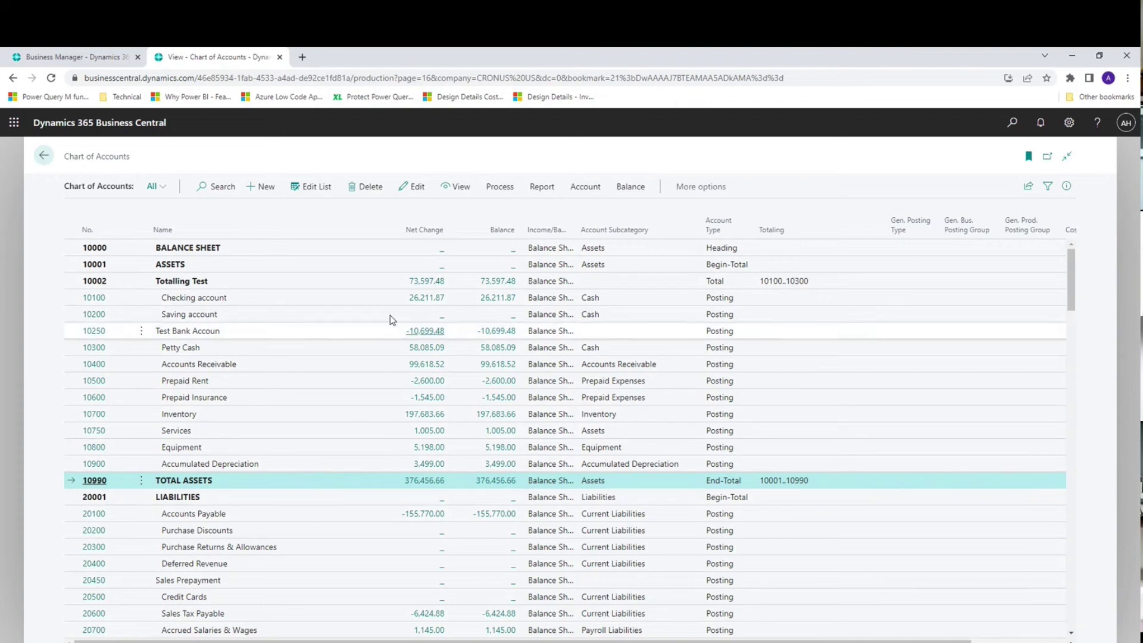
Step: Open the G/L account card of the Checking account and look over its Income/Balance and Account Category options
{"action": "left_click", "coordinate": [95, 296]}
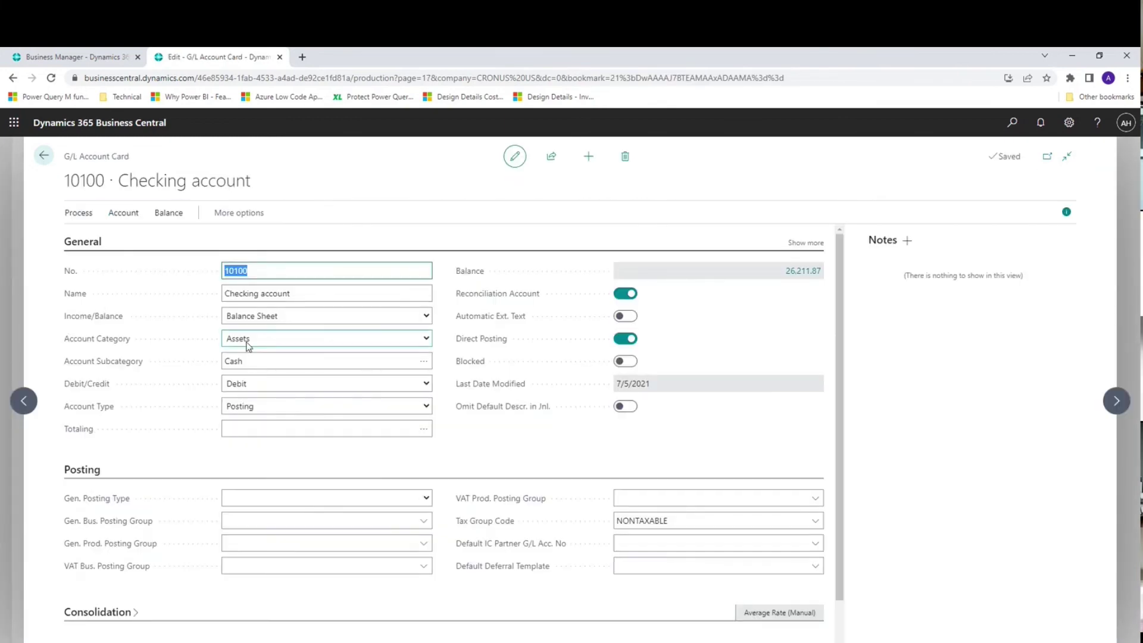
{"action": "left_click", "coordinate": [429, 316]}
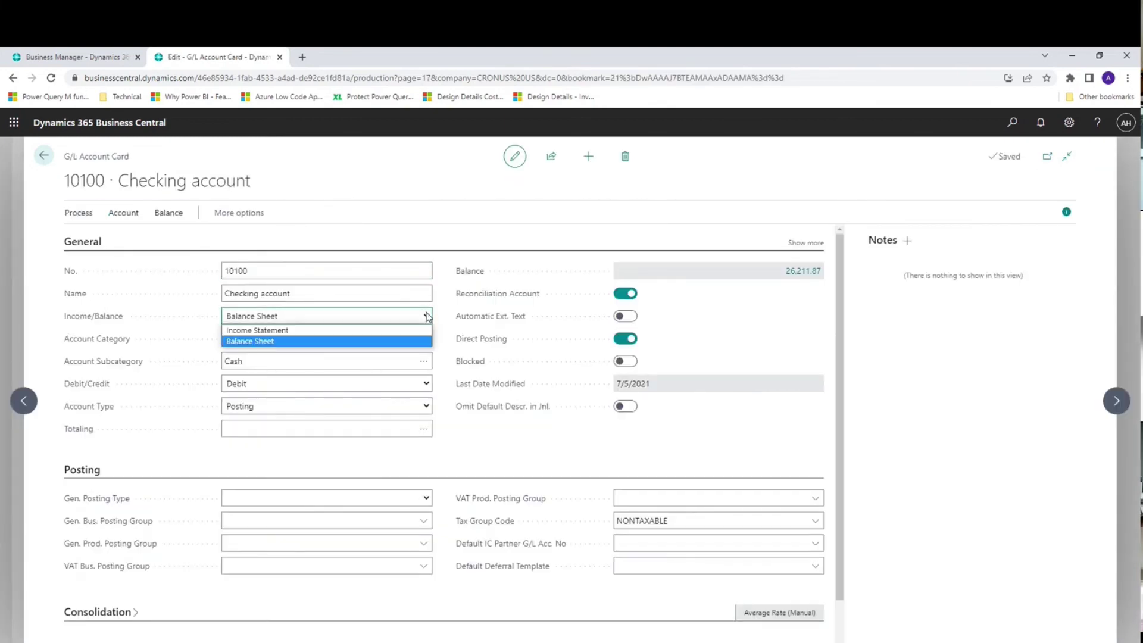
{"action": "left_click", "coordinate": [428, 316]}
{"action": "left_click", "coordinate": [429, 338]}
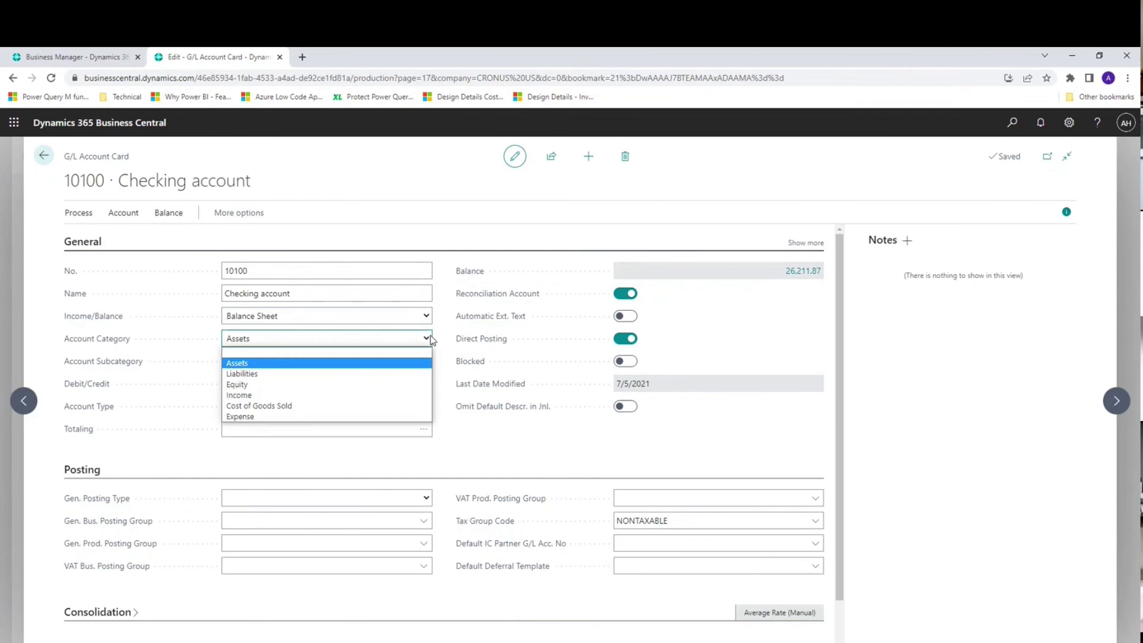
{"action": "left_click", "coordinate": [430, 338]}
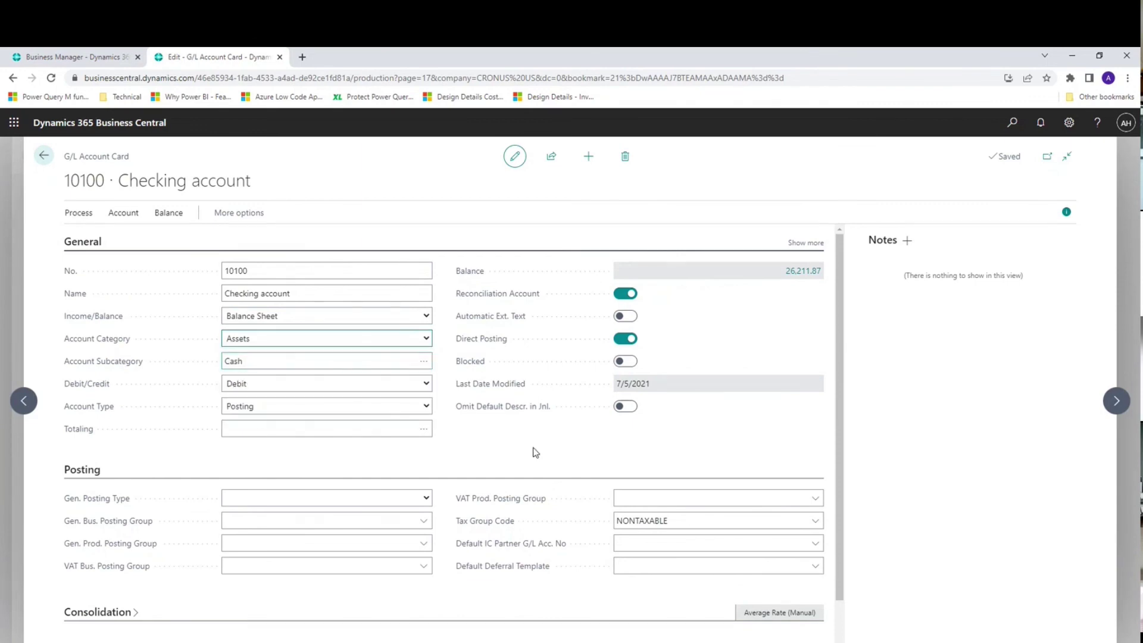
Step: Review the general ledger entries of the Checking account and return to the home page
{"action": "key", "text": "ctrl+F7"}
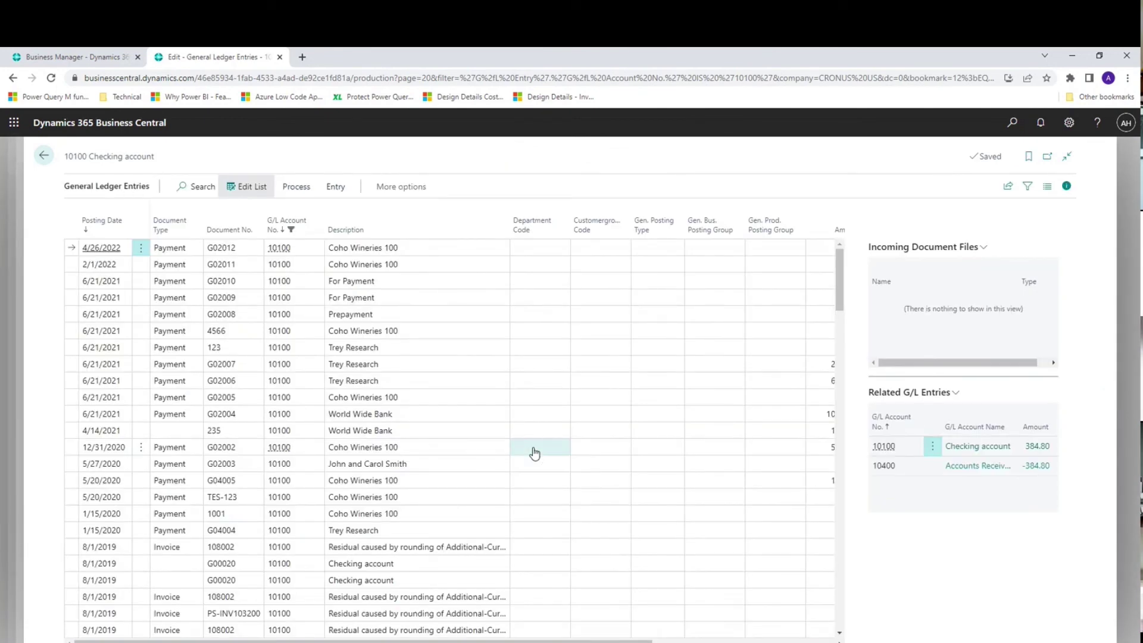
{"action": "key", "text": "Escape"}
{"action": "key", "text": "Escape"}
{"action": "key", "text": "Escape"}
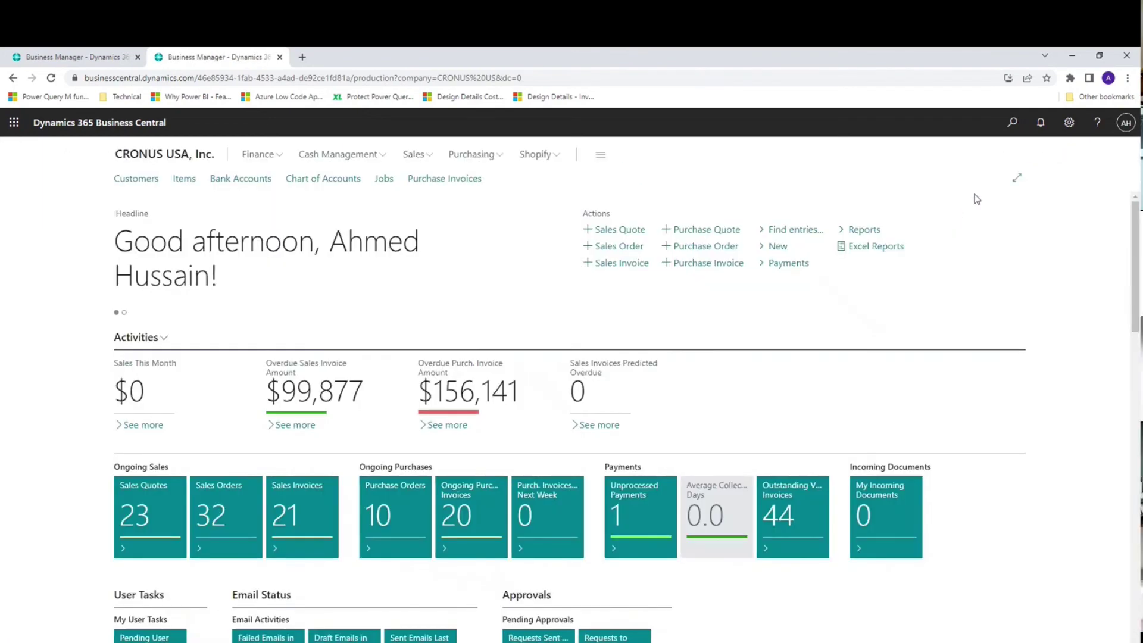
Step: Search for "dimensions", open the Dimensions list to review the dimension codes, and return to the home page
{"action": "left_click", "coordinate": [1013, 124]}
{"action": "type", "text": "dimensions"}
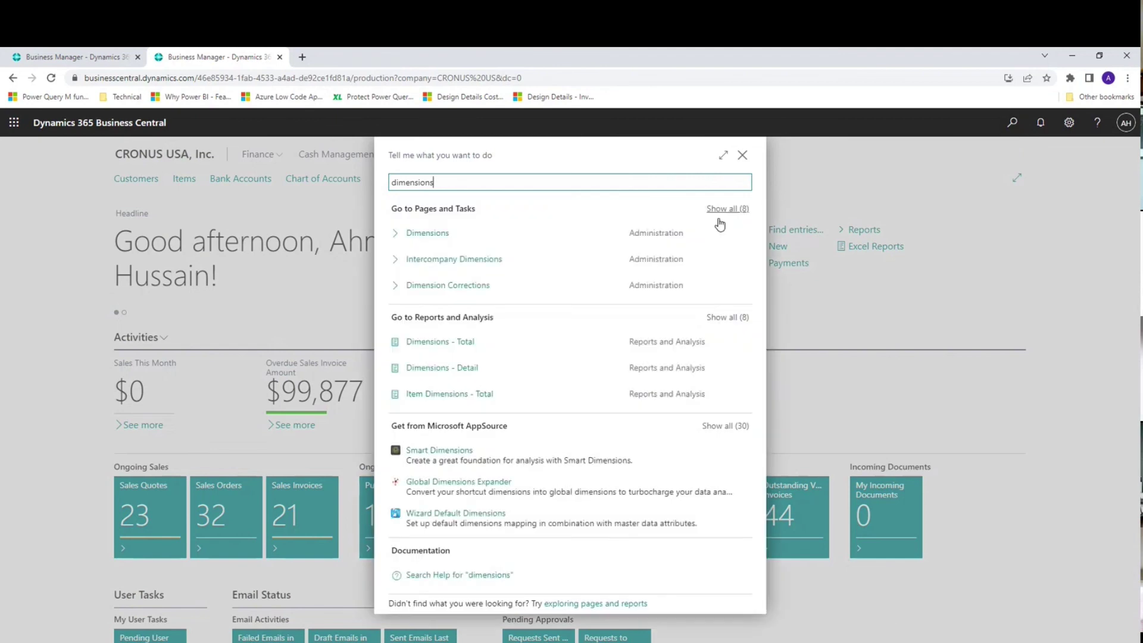
{"action": "left_click", "coordinate": [443, 233]}
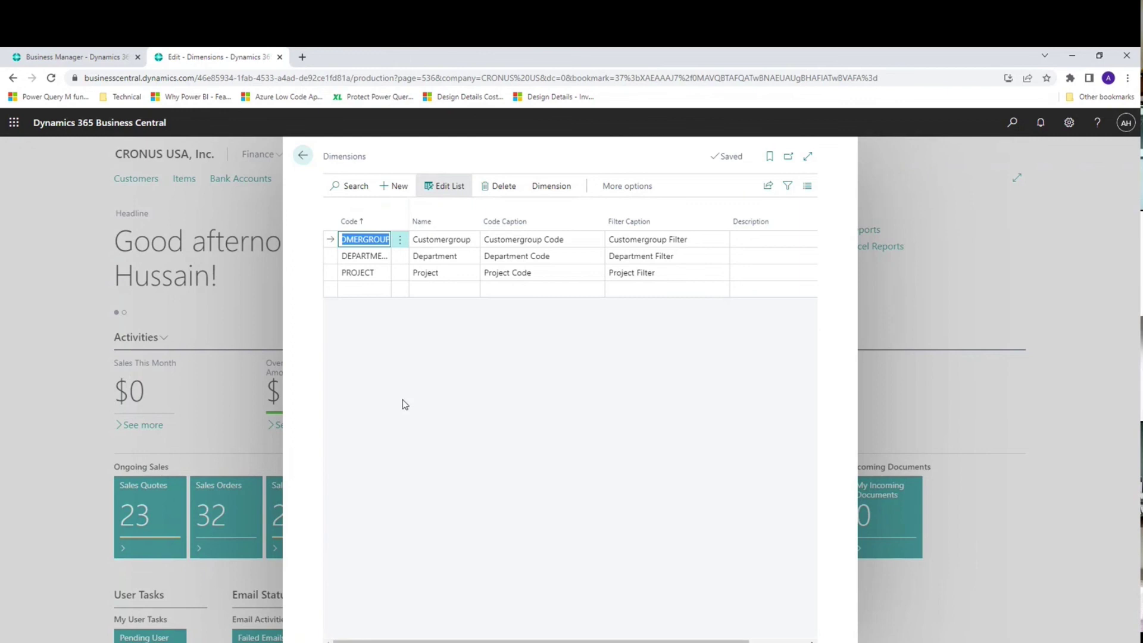
{"action": "key", "text": "Escape"}
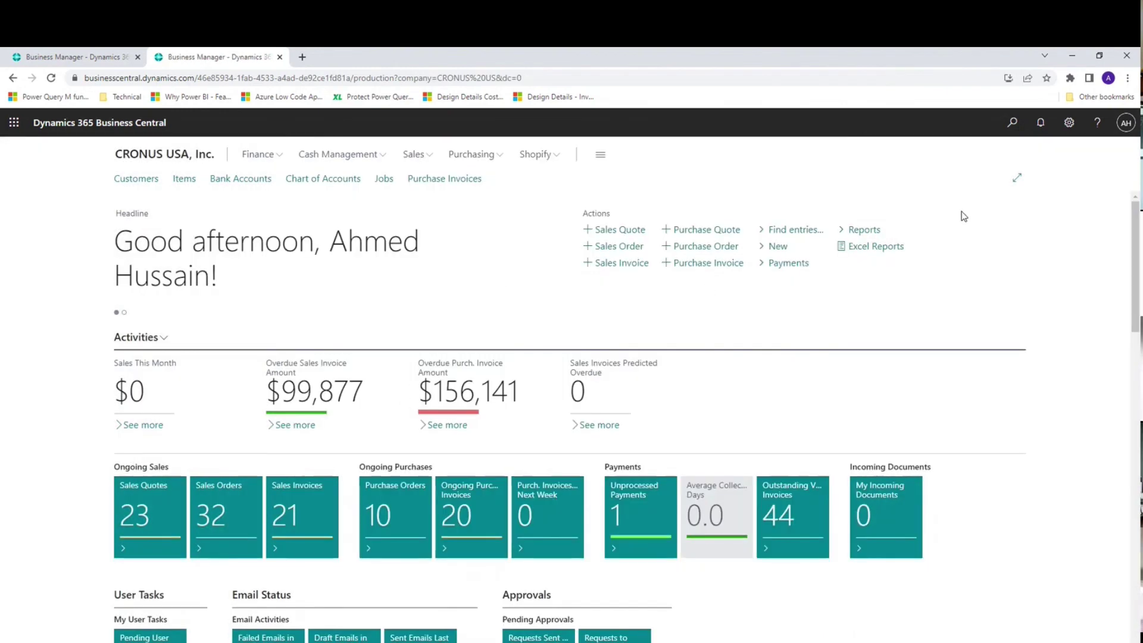
Step: Search for "chart of accounts", open the Chart of Accounts list, and look over its available reports and periodic activities
{"action": "left_click", "coordinate": [1011, 126]}
{"action": "type", "text": "chart"}
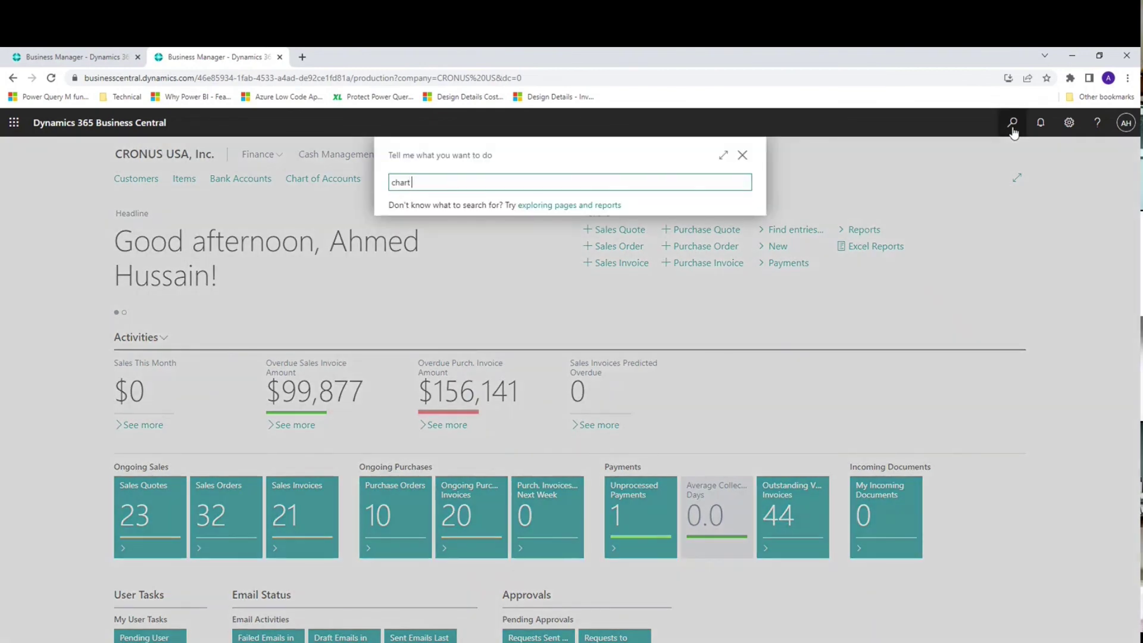
{"action": "type", "text": " of accoun"}
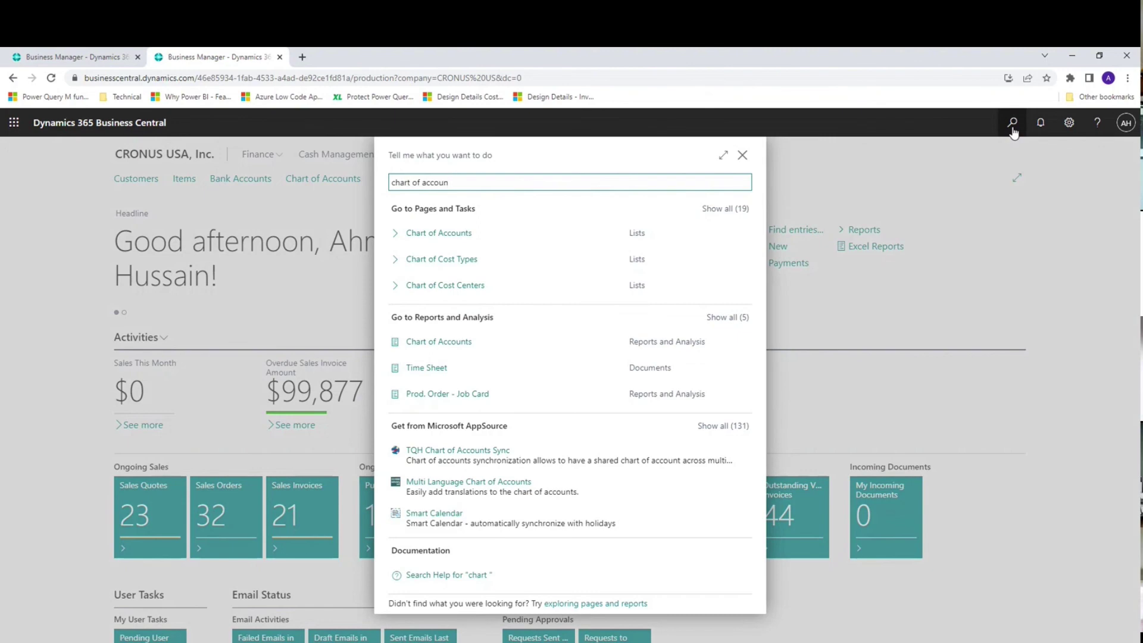
{"action": "left_click", "coordinate": [452, 233]}
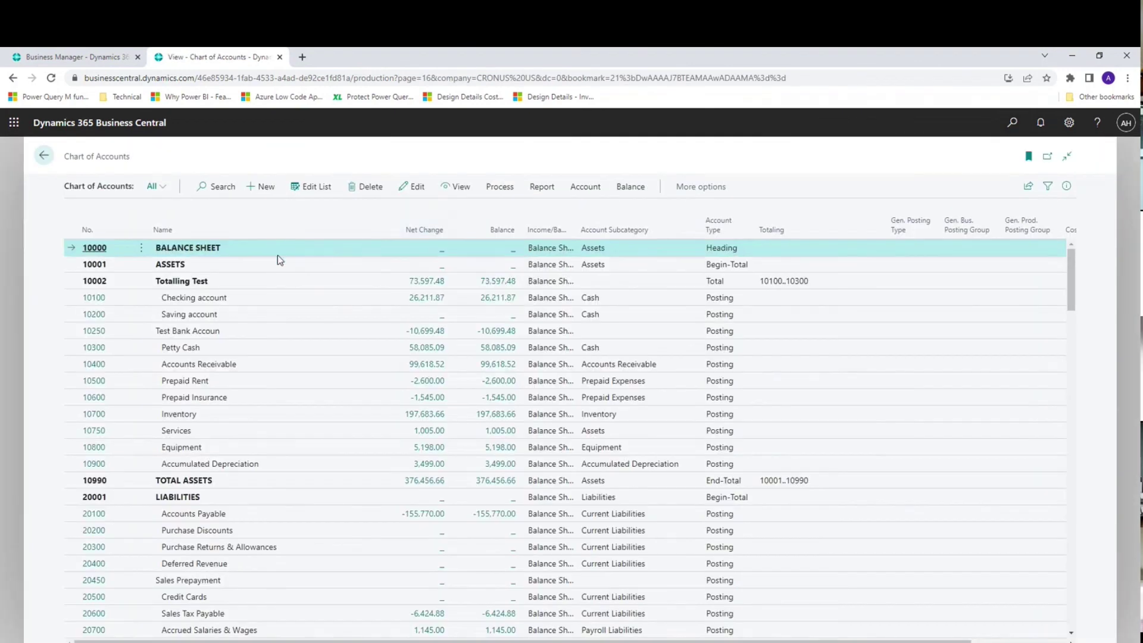
{"action": "left_click", "coordinate": [696, 187]}
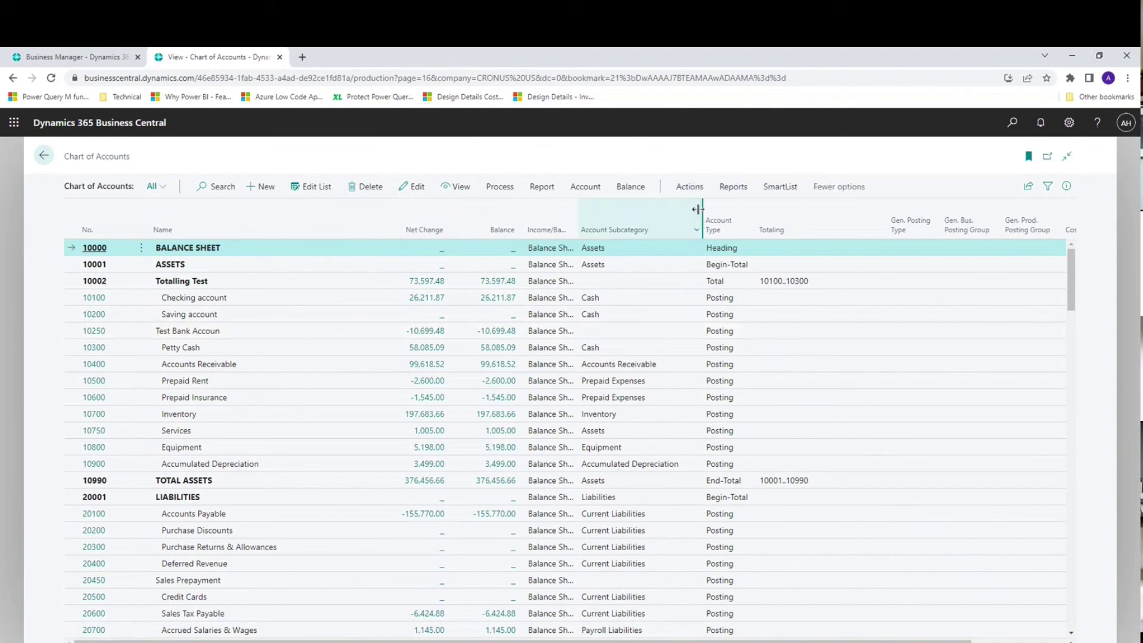
{"action": "left_click", "coordinate": [740, 188]}
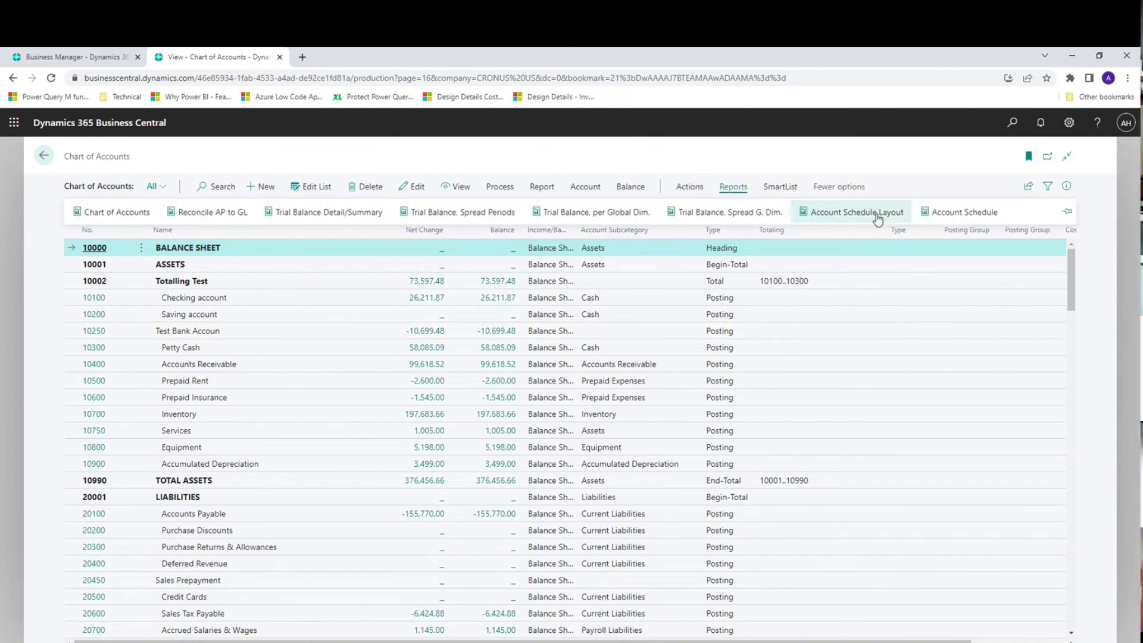
{"action": "left_click", "coordinate": [688, 187]}
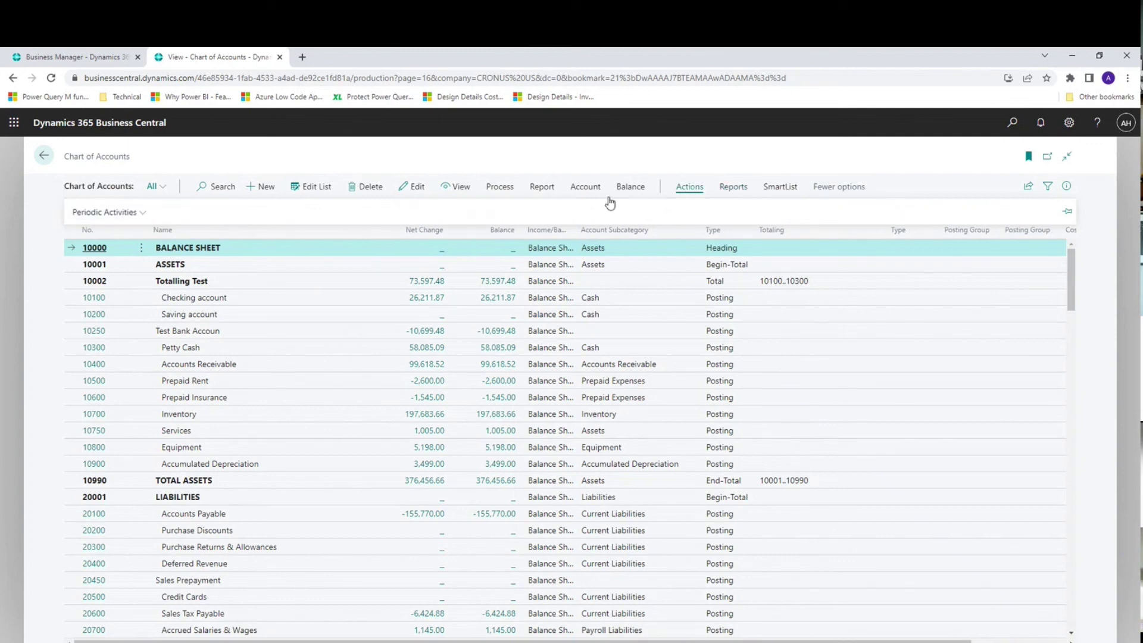
Step: Open G/L Balance by Dimension from the Chart of Accounts, look over its line, column and filter fields, and close it
{"action": "left_click", "coordinate": [641, 189]}
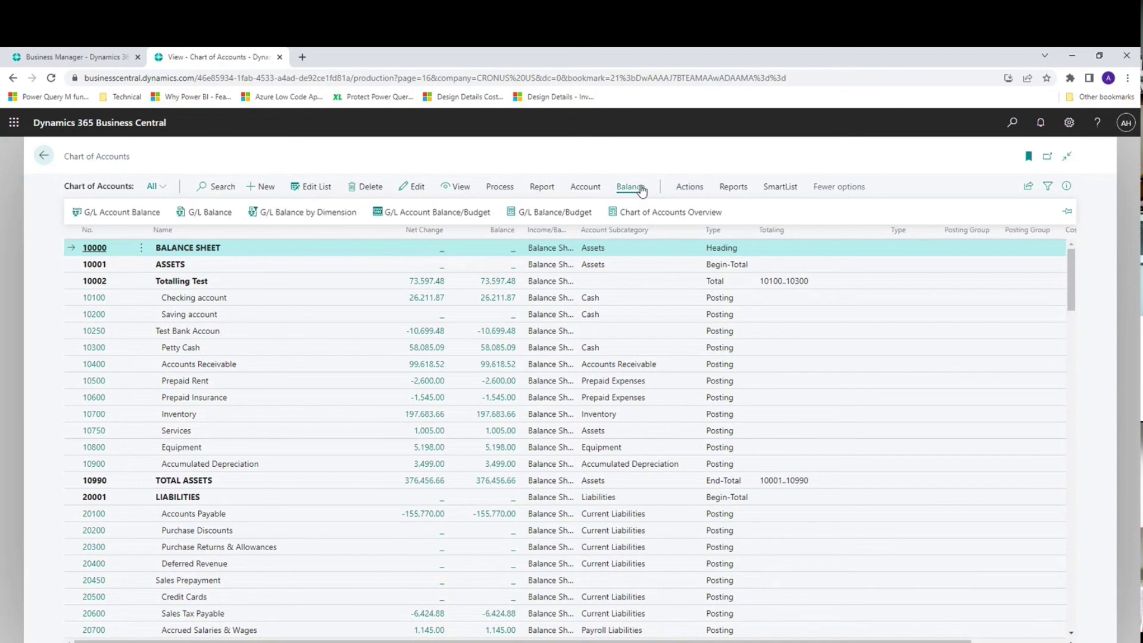
{"action": "left_click", "coordinate": [335, 219]}
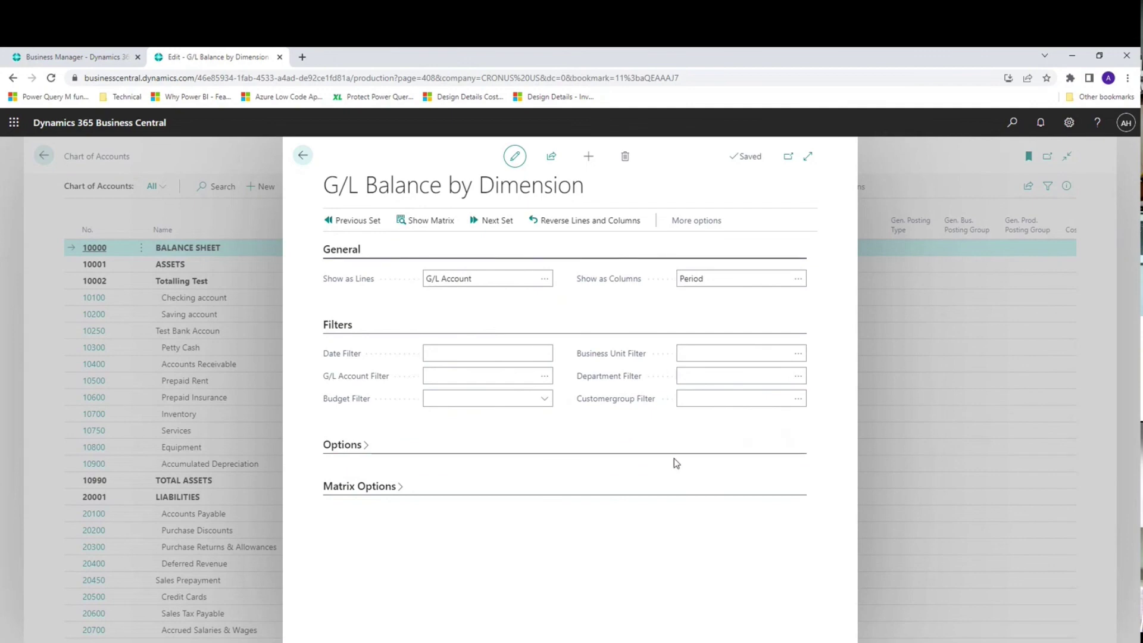
{"action": "left_click", "coordinate": [496, 382]}
{"action": "left_click", "coordinate": [302, 154]}
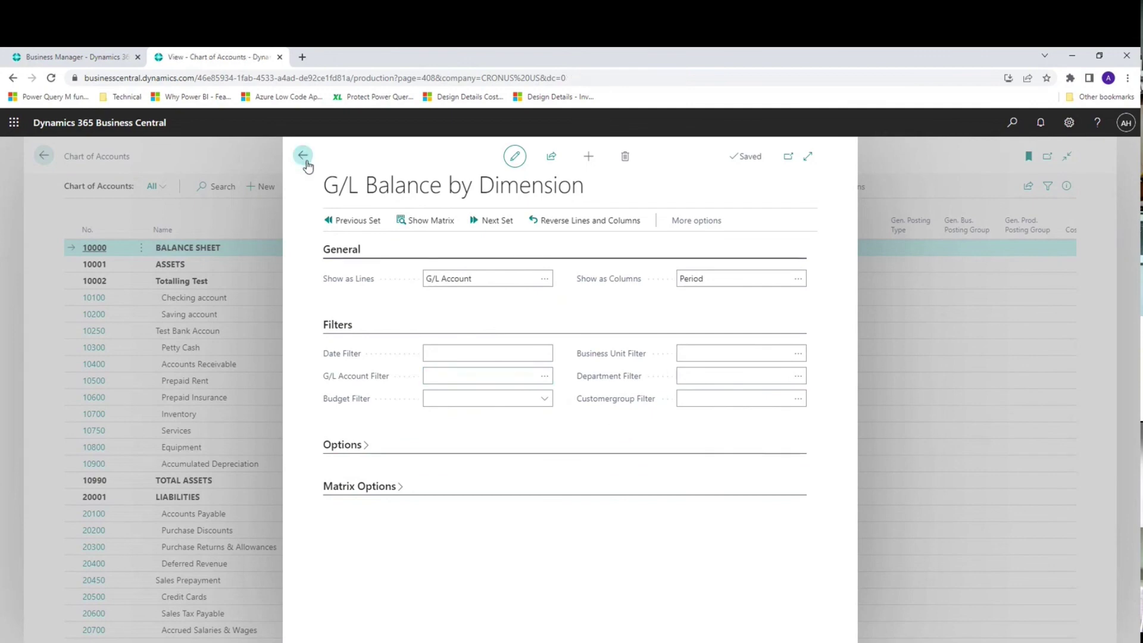
Step: Open the general ledger entries of the Income, Product Sales account and look over the operations available for them
{"action": "left_click", "coordinate": [500, 187]}
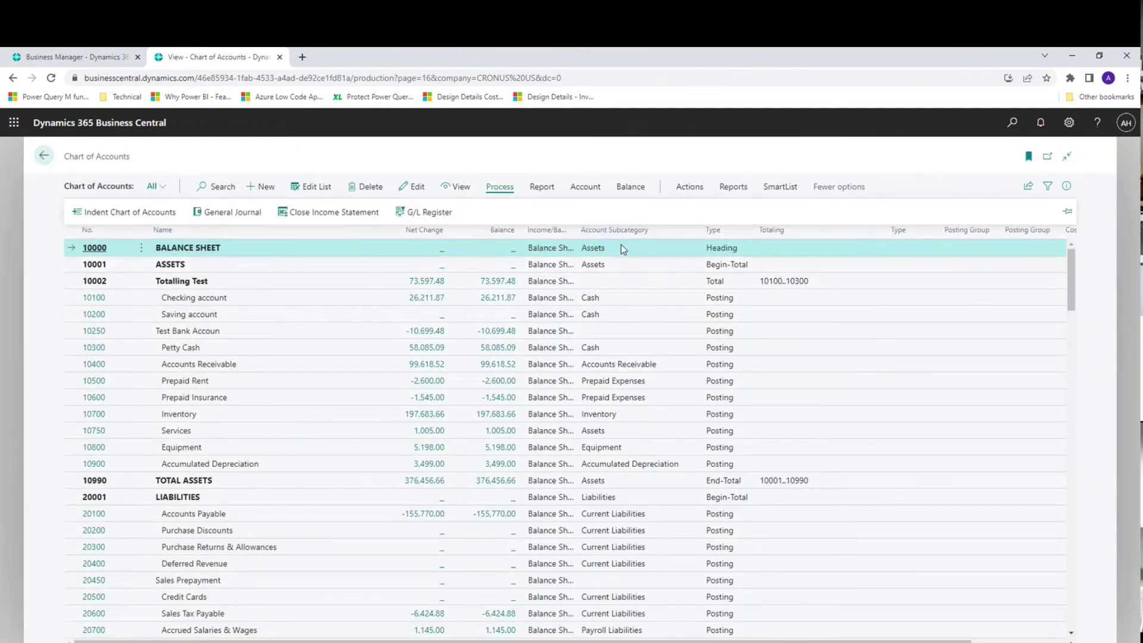
{"action": "left_click", "coordinate": [343, 284]}
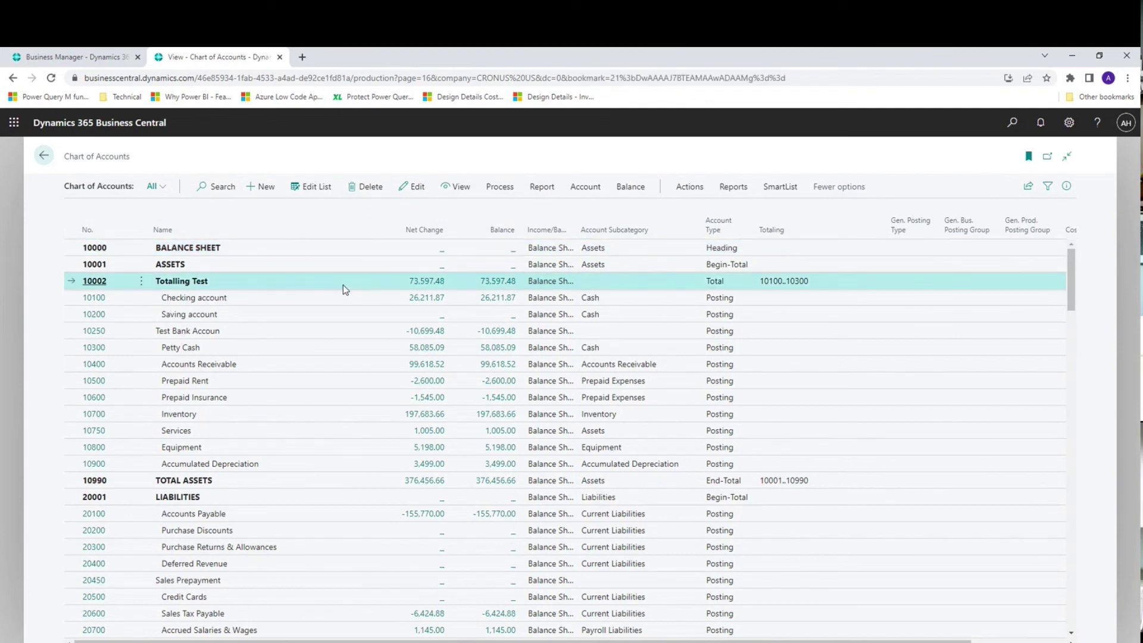
{"action": "left_click", "coordinate": [309, 352]}
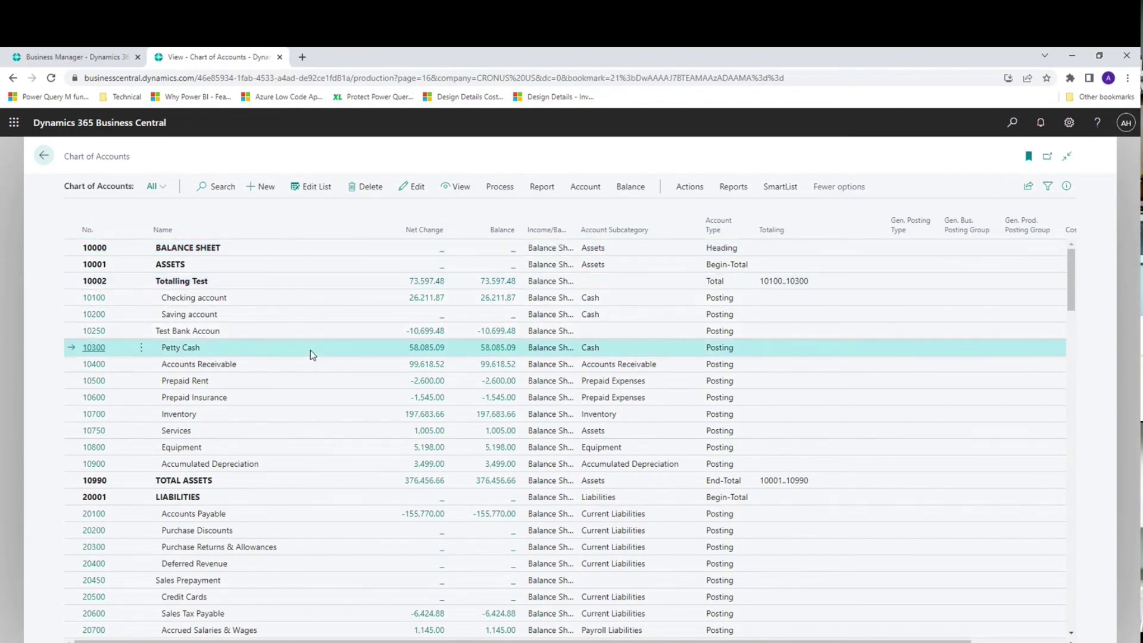
{"action": "scroll", "coordinate": [368, 423], "scroll_direction": "down", "scroll_amount": 10}
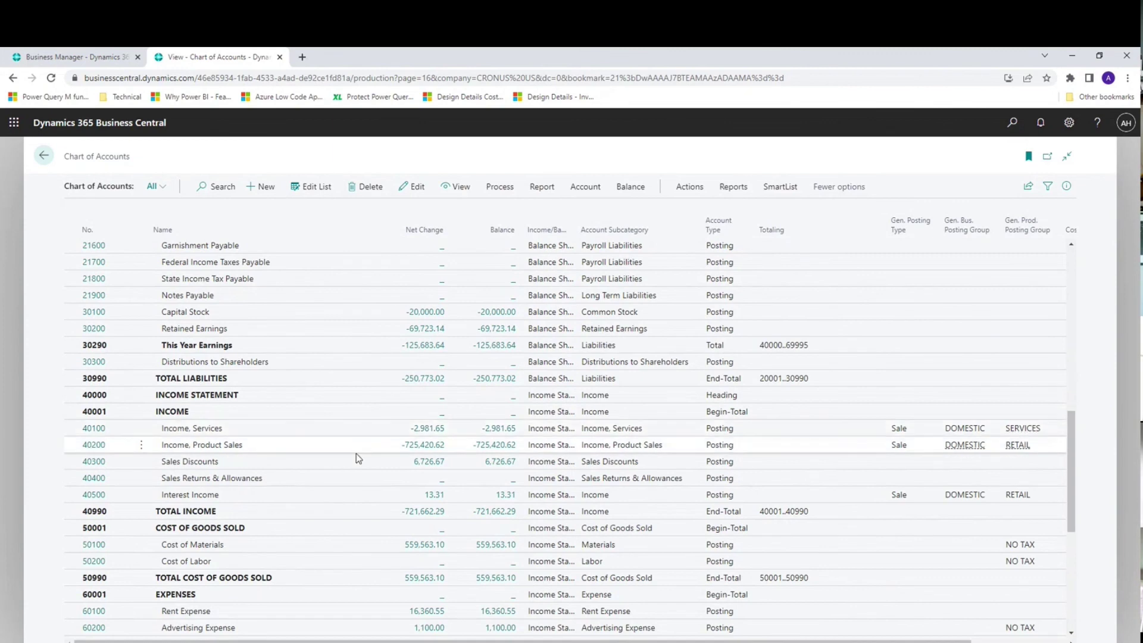
{"action": "left_click", "coordinate": [265, 450]}
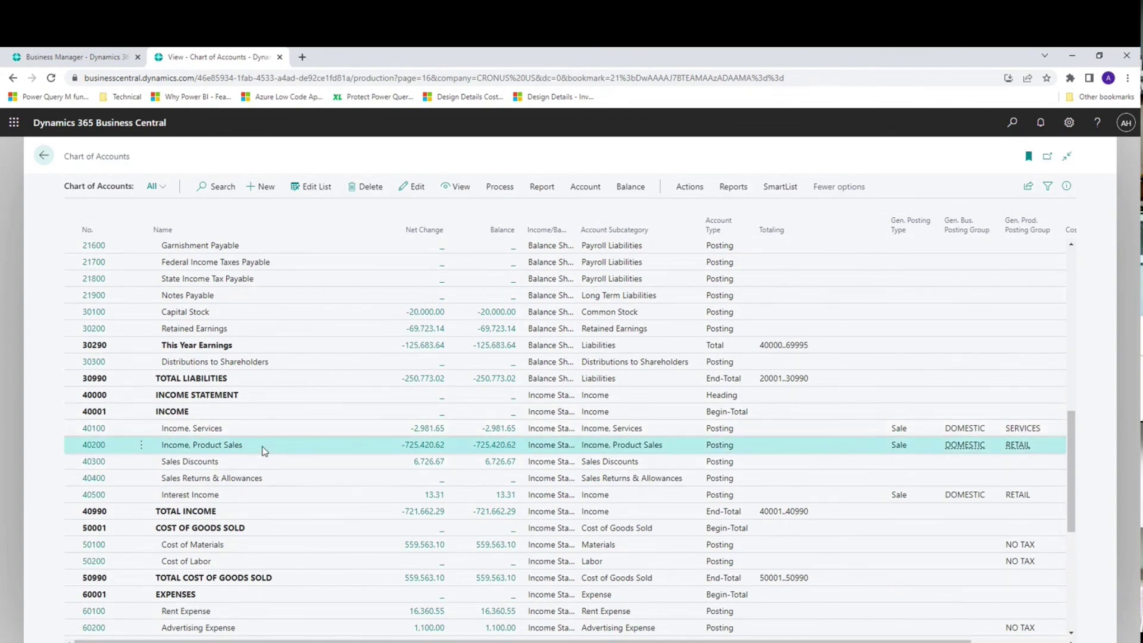
{"action": "key", "text": "ctrl+F7"}
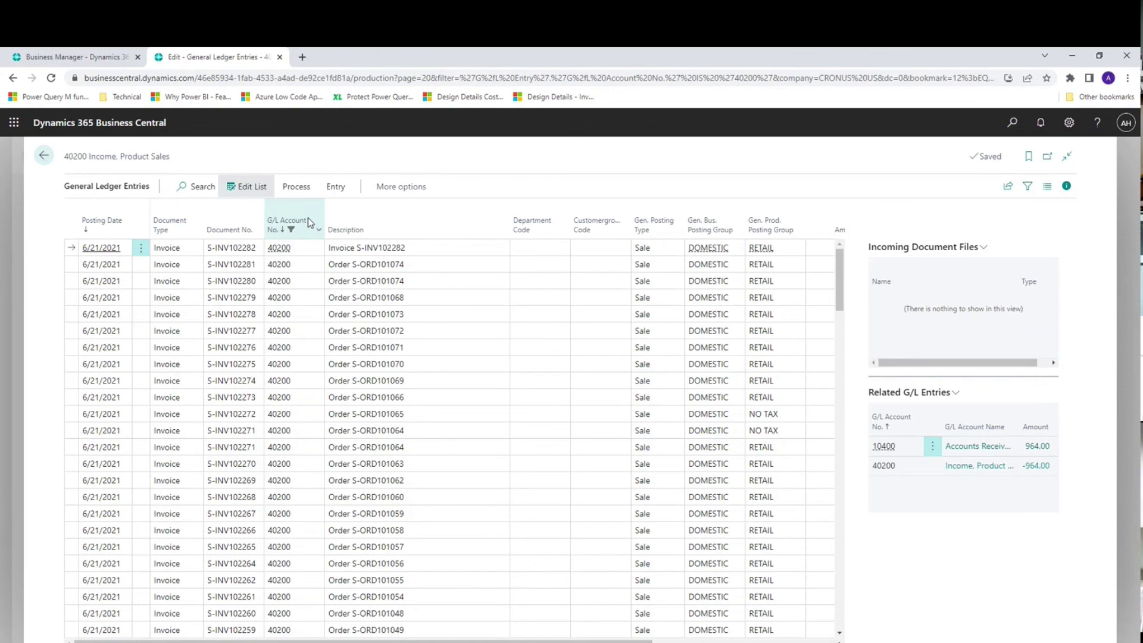
{"action": "left_click", "coordinate": [297, 186]}
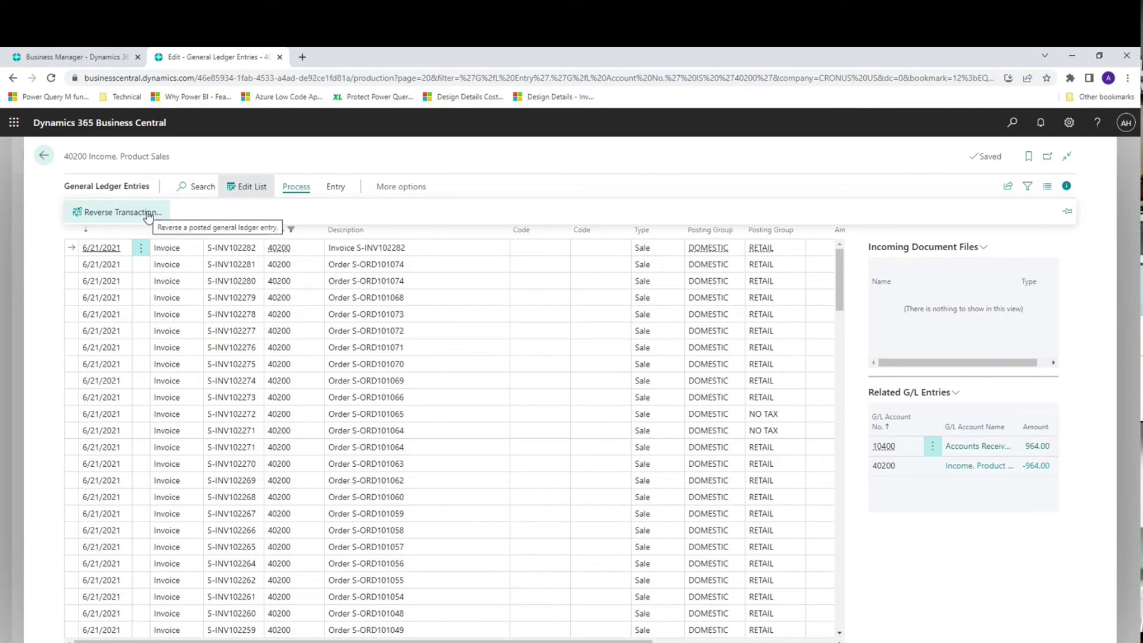
{"action": "left_click", "coordinate": [400, 188]}
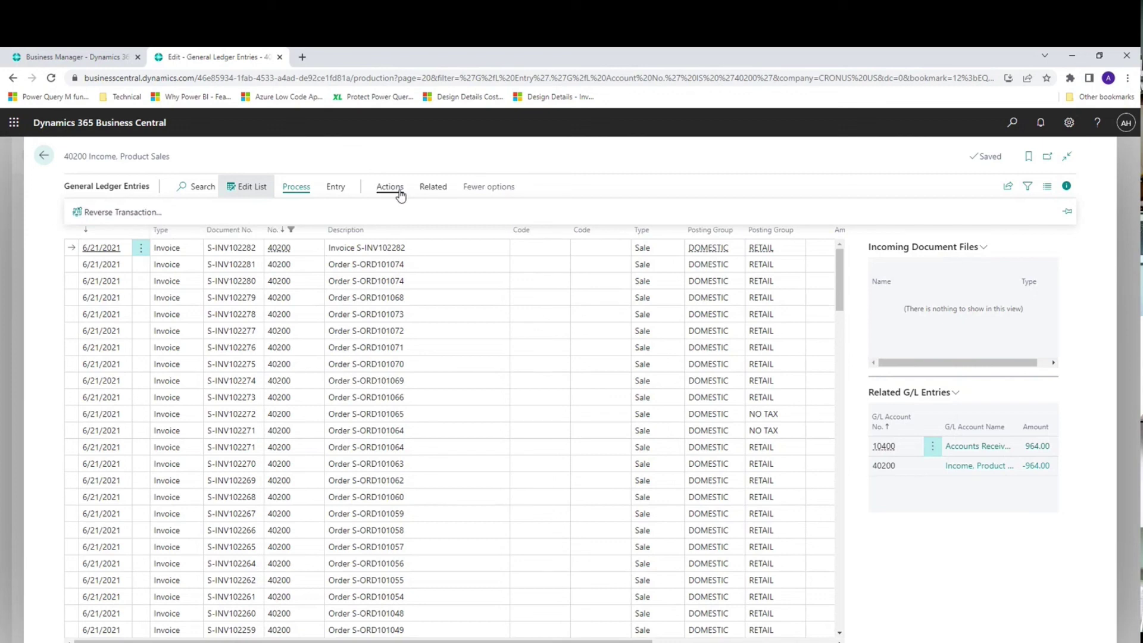
{"action": "left_click", "coordinate": [399, 192]}
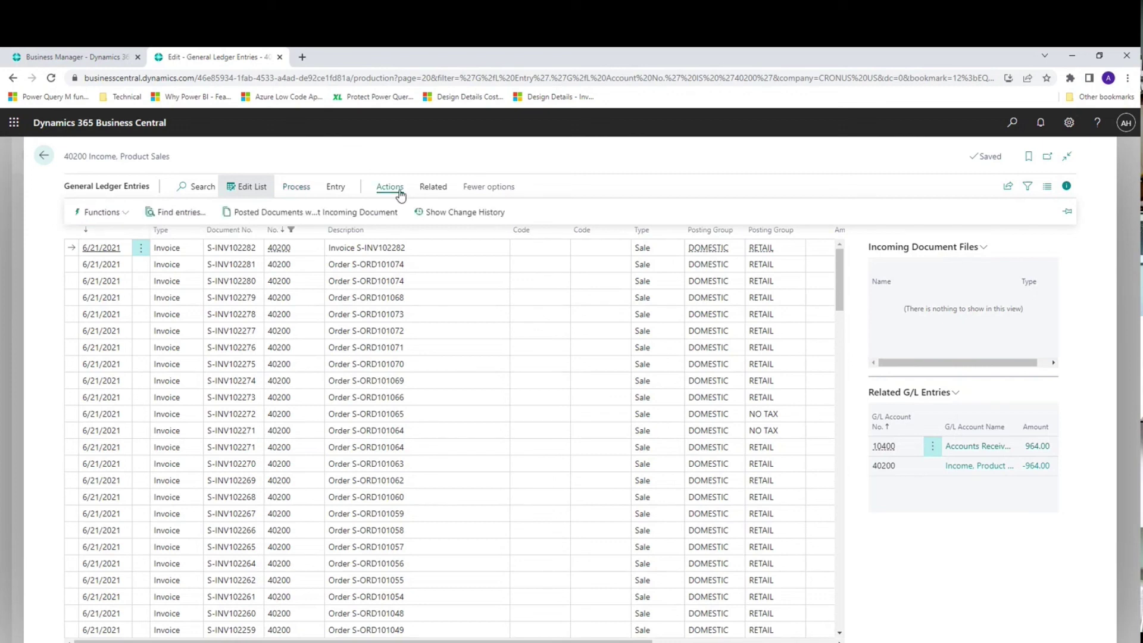
Step: Set a dimension filter of CUSTOMERGROUP with value COMMERCIAL on the ledger entries, review them, and return to the home page
{"action": "left_click", "coordinate": [432, 187]}
{"action": "left_click", "coordinate": [112, 215]}
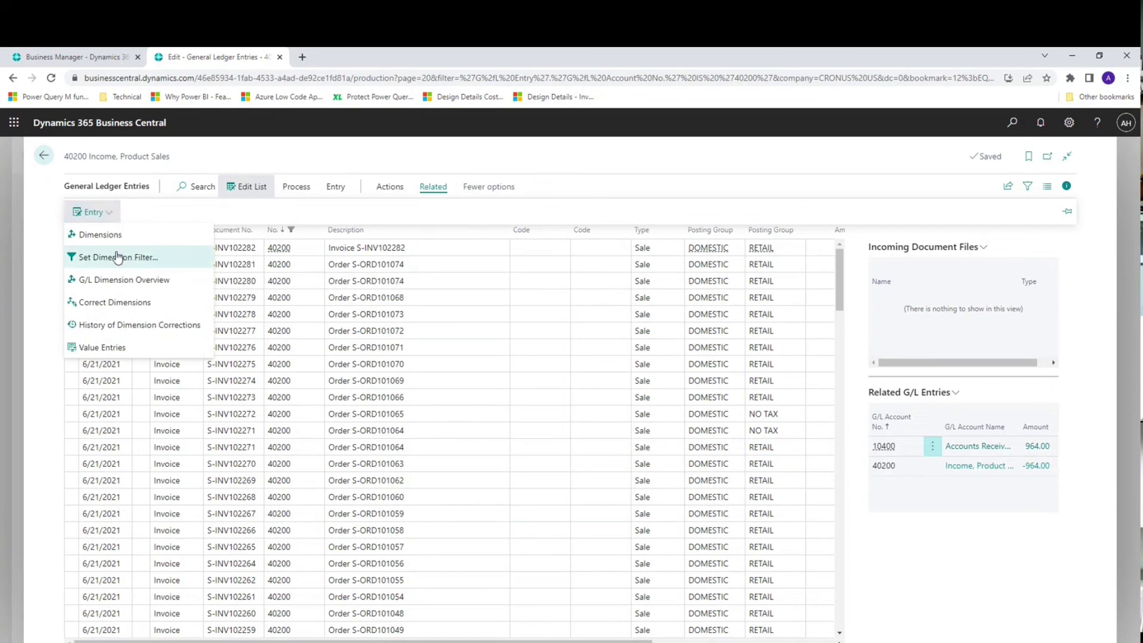
{"action": "left_click", "coordinate": [118, 256]}
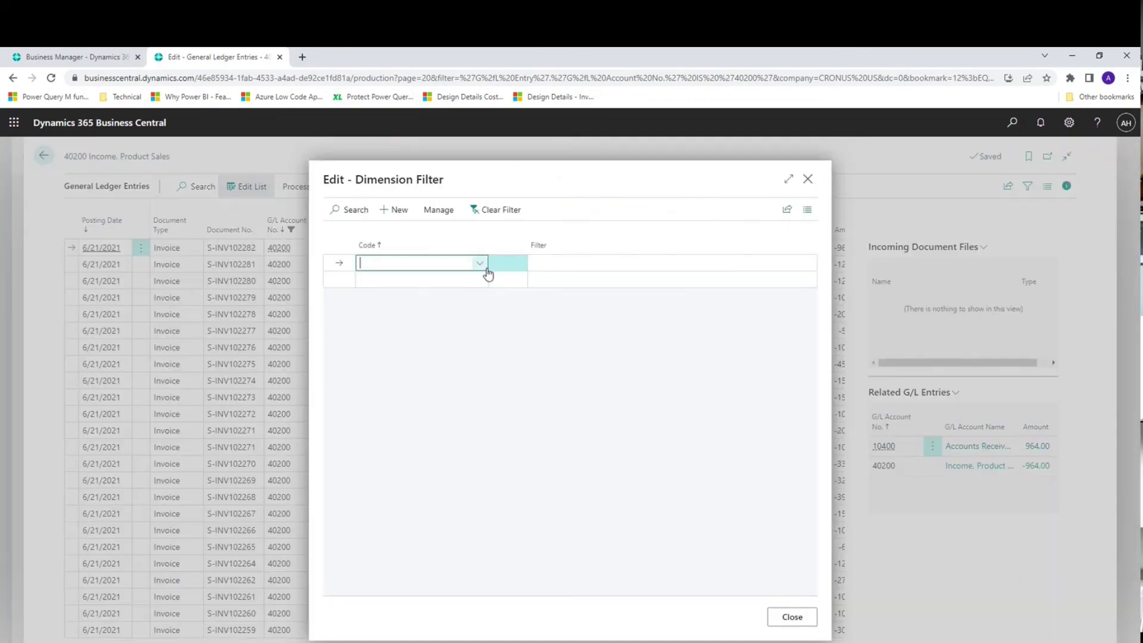
{"action": "left_click", "coordinate": [481, 264]}
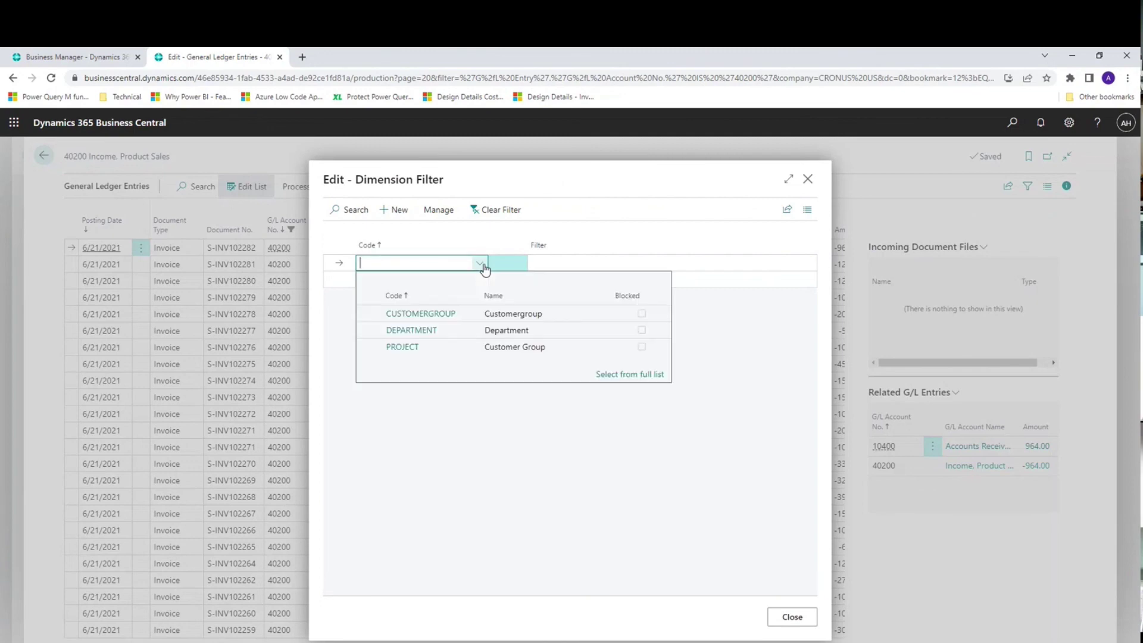
{"action": "left_click", "coordinate": [452, 317]}
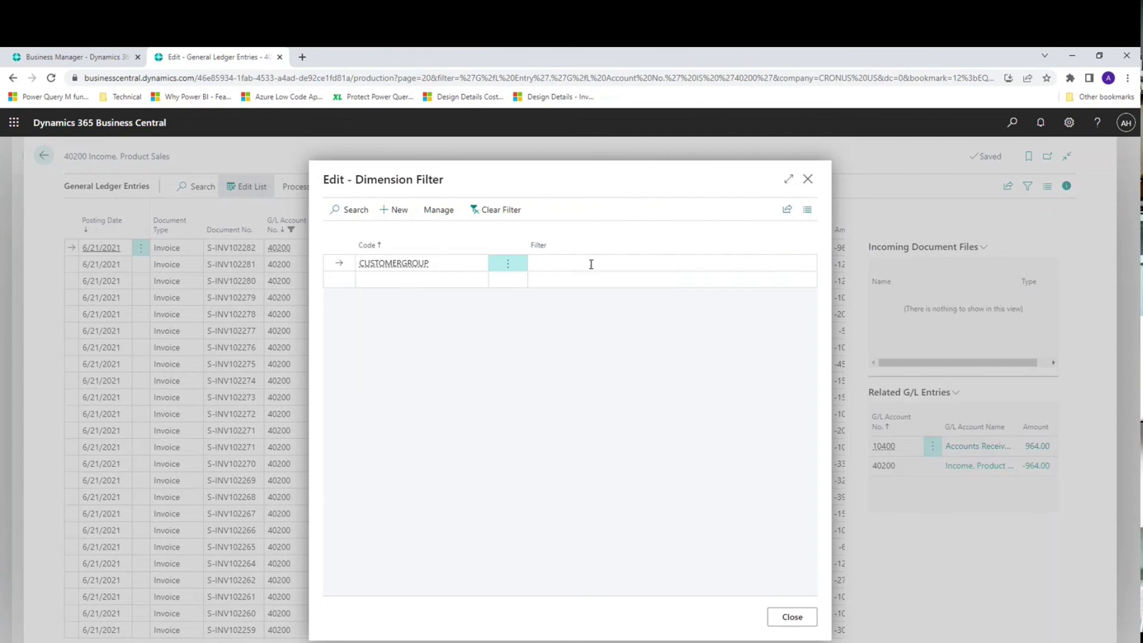
{"action": "left_click", "coordinate": [809, 264]}
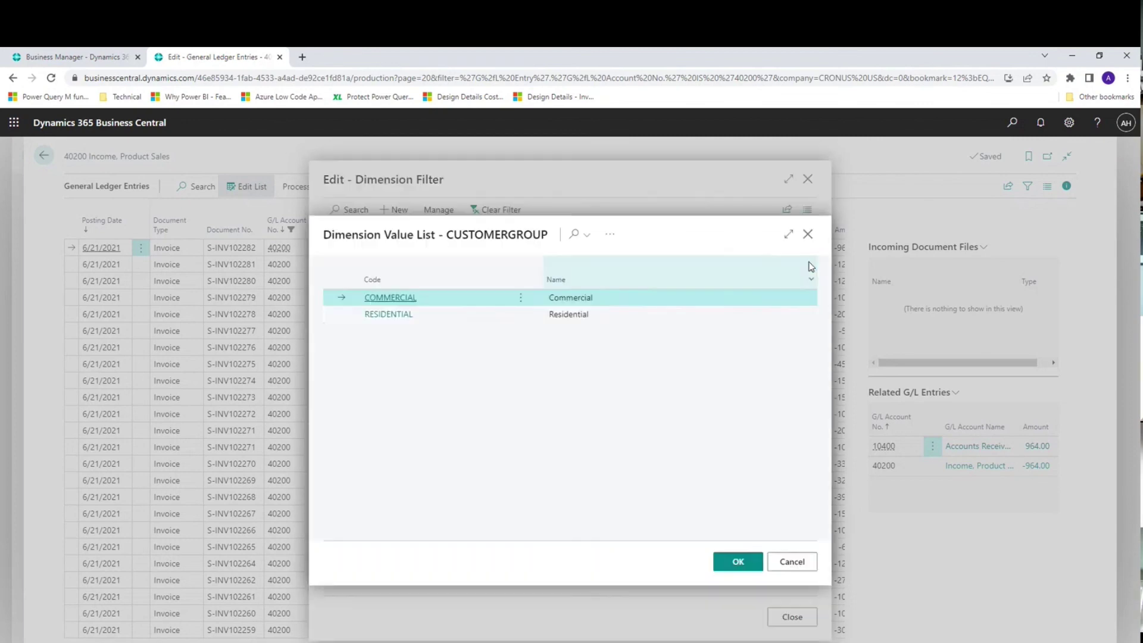
{"action": "left_click", "coordinate": [738, 561]}
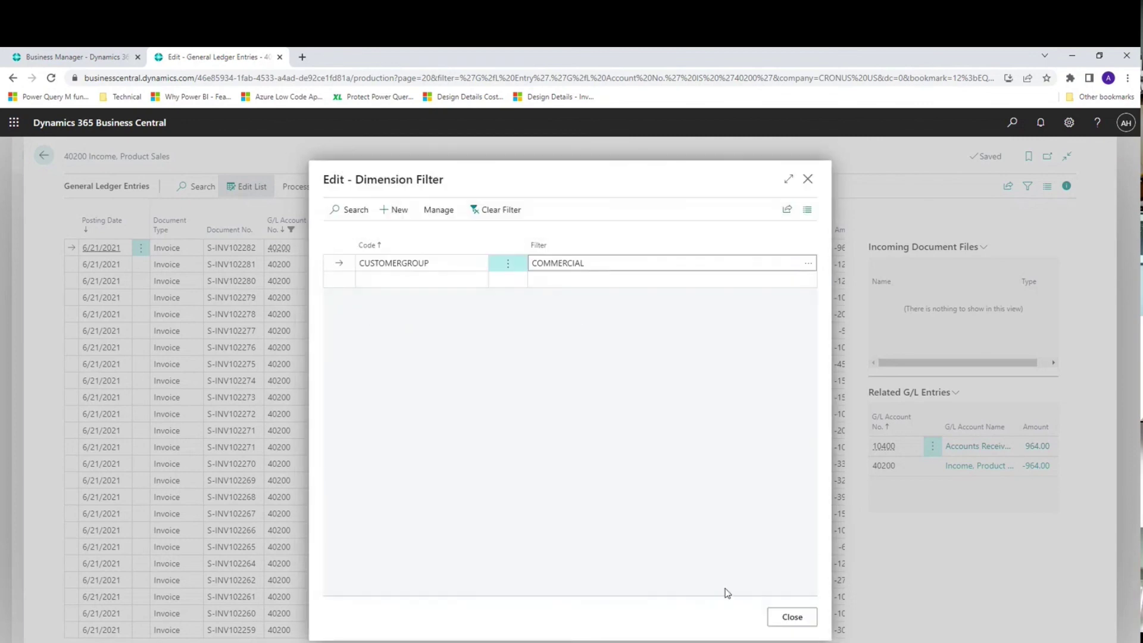
{"action": "left_click", "coordinate": [792, 617]}
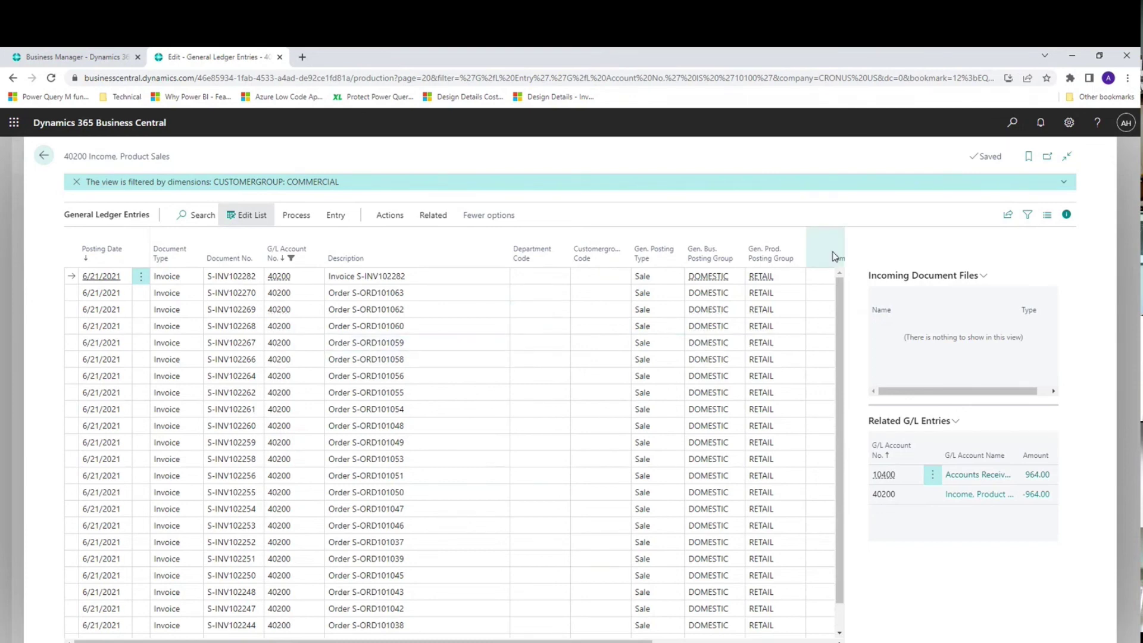
{"action": "key", "text": "Escape"}
{"action": "key", "text": "Escape"}
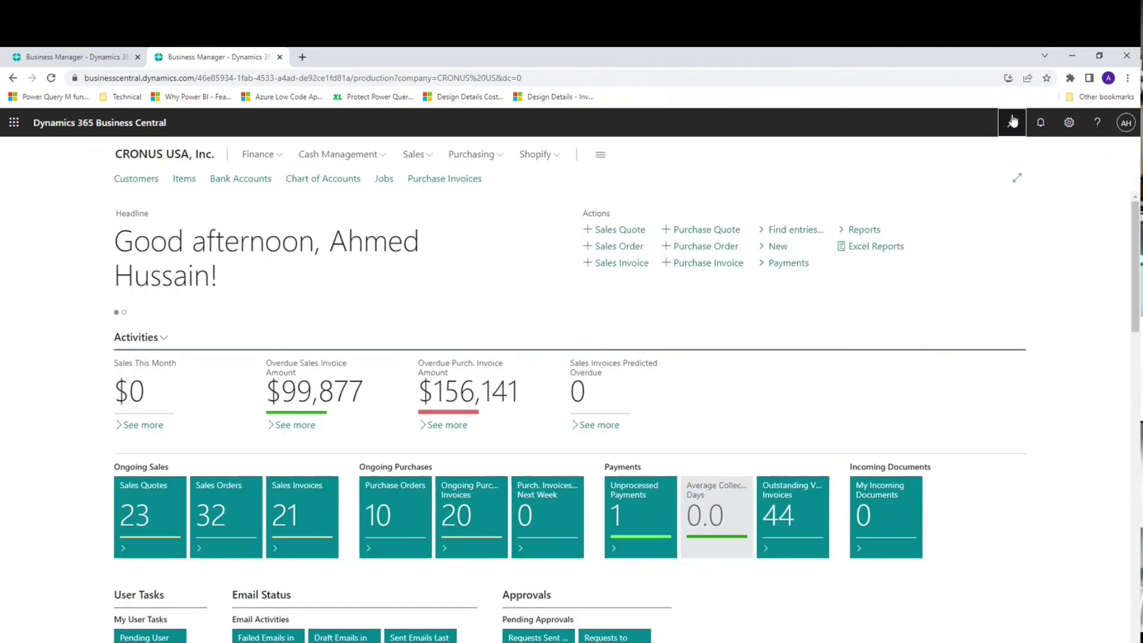
Step: Search for "g/l budget", open the G/L Budgets list, examine the 2018_FIN budget matrix, and return to the home page
{"action": "left_click", "coordinate": [1012, 122]}
{"action": "type", "text": "g"}
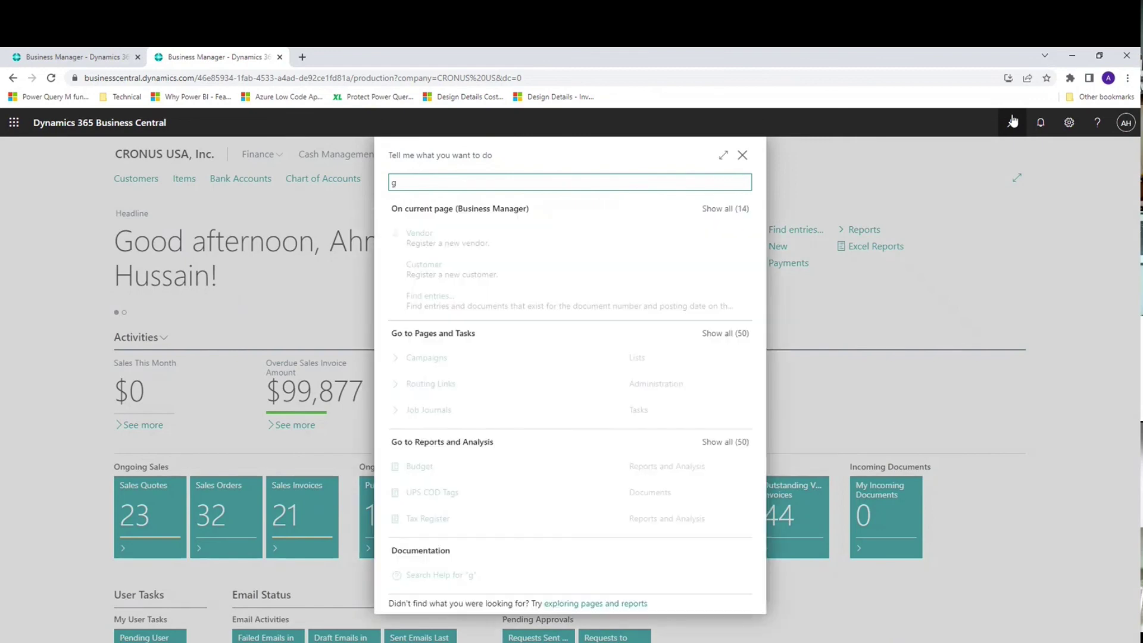
{"action": "type", "text": "/l bu"}
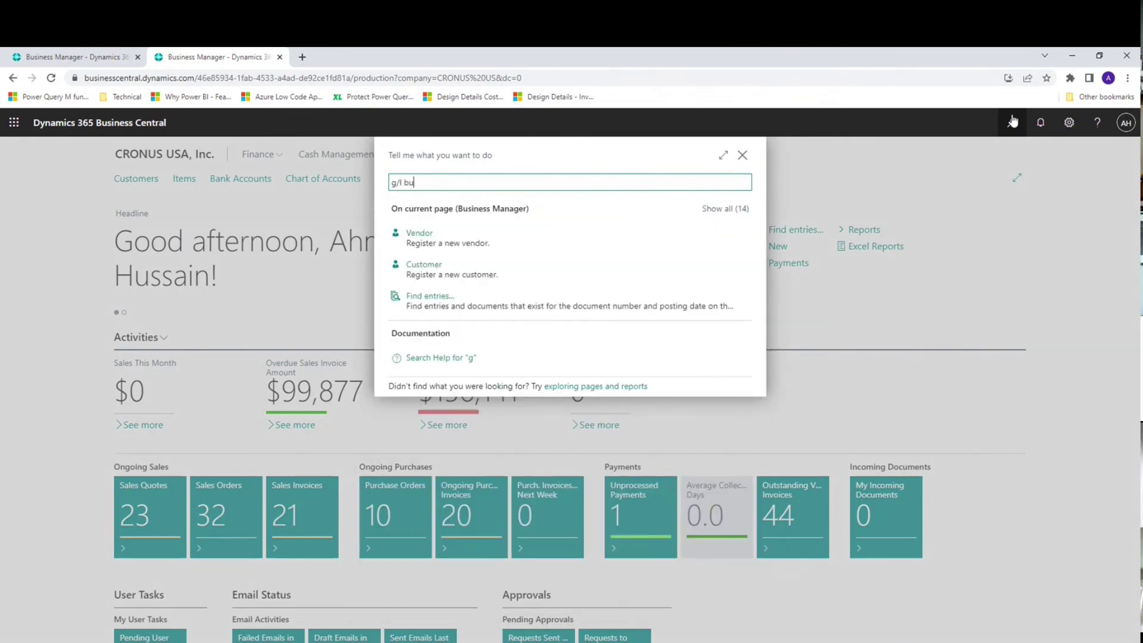
{"action": "type", "text": "dget"}
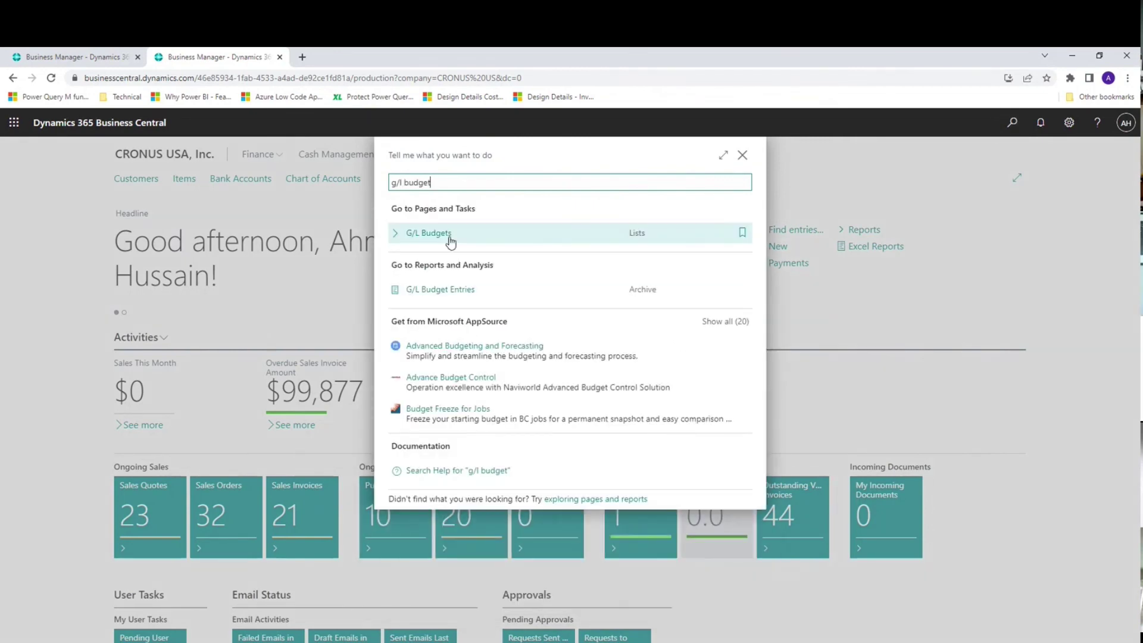
{"action": "left_click", "coordinate": [449, 239]}
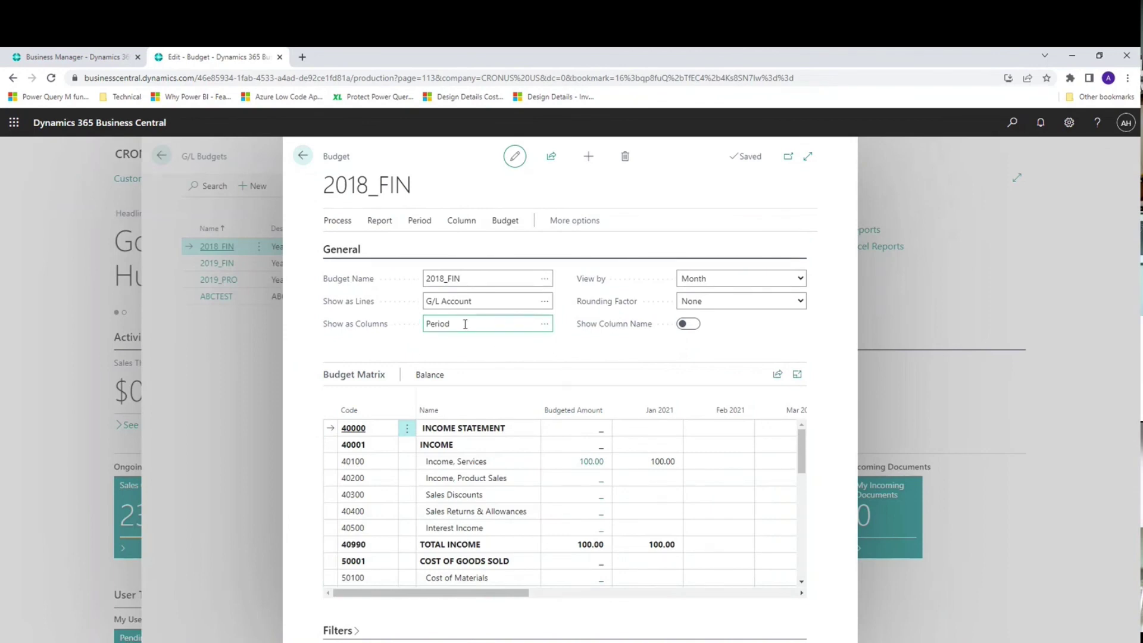
{"action": "key", "text": "Escape"}
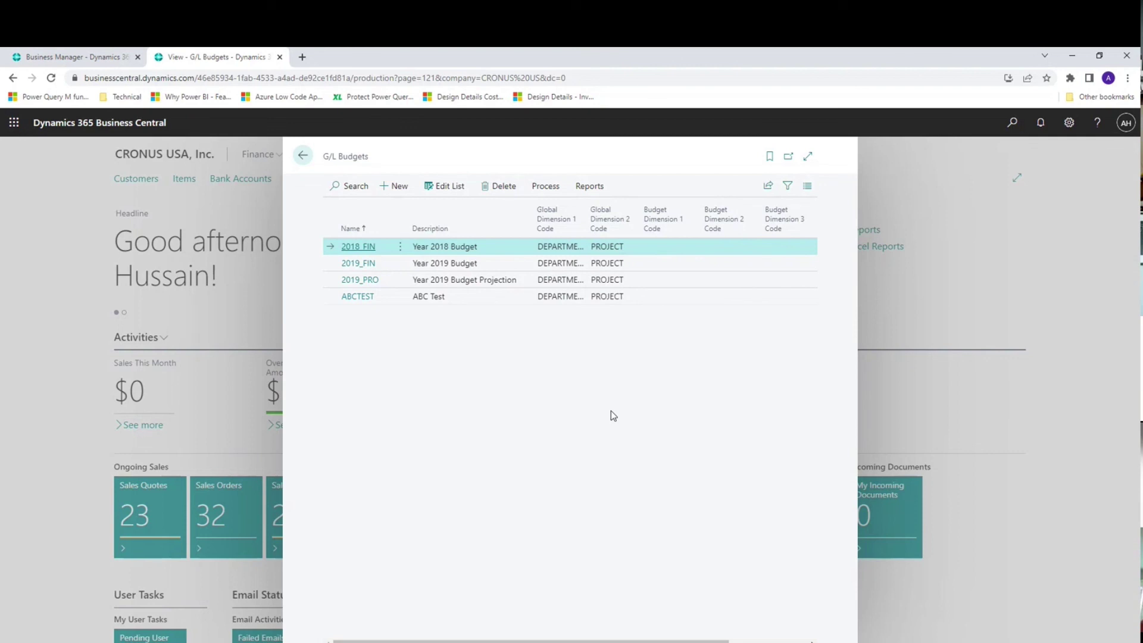
{"action": "left_click", "coordinate": [303, 158]}
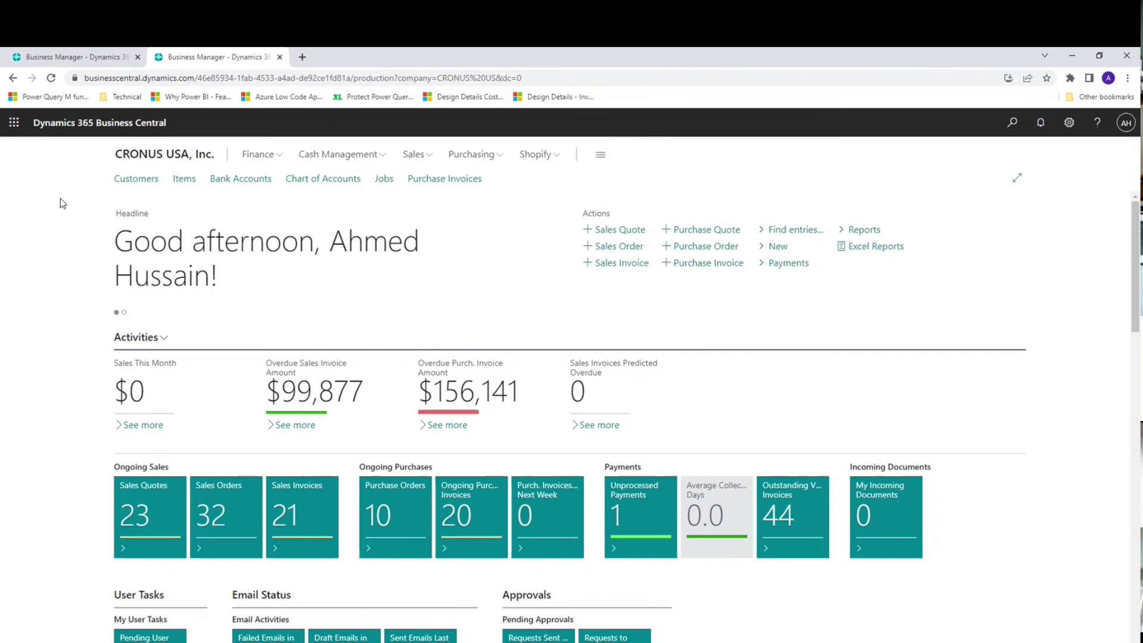